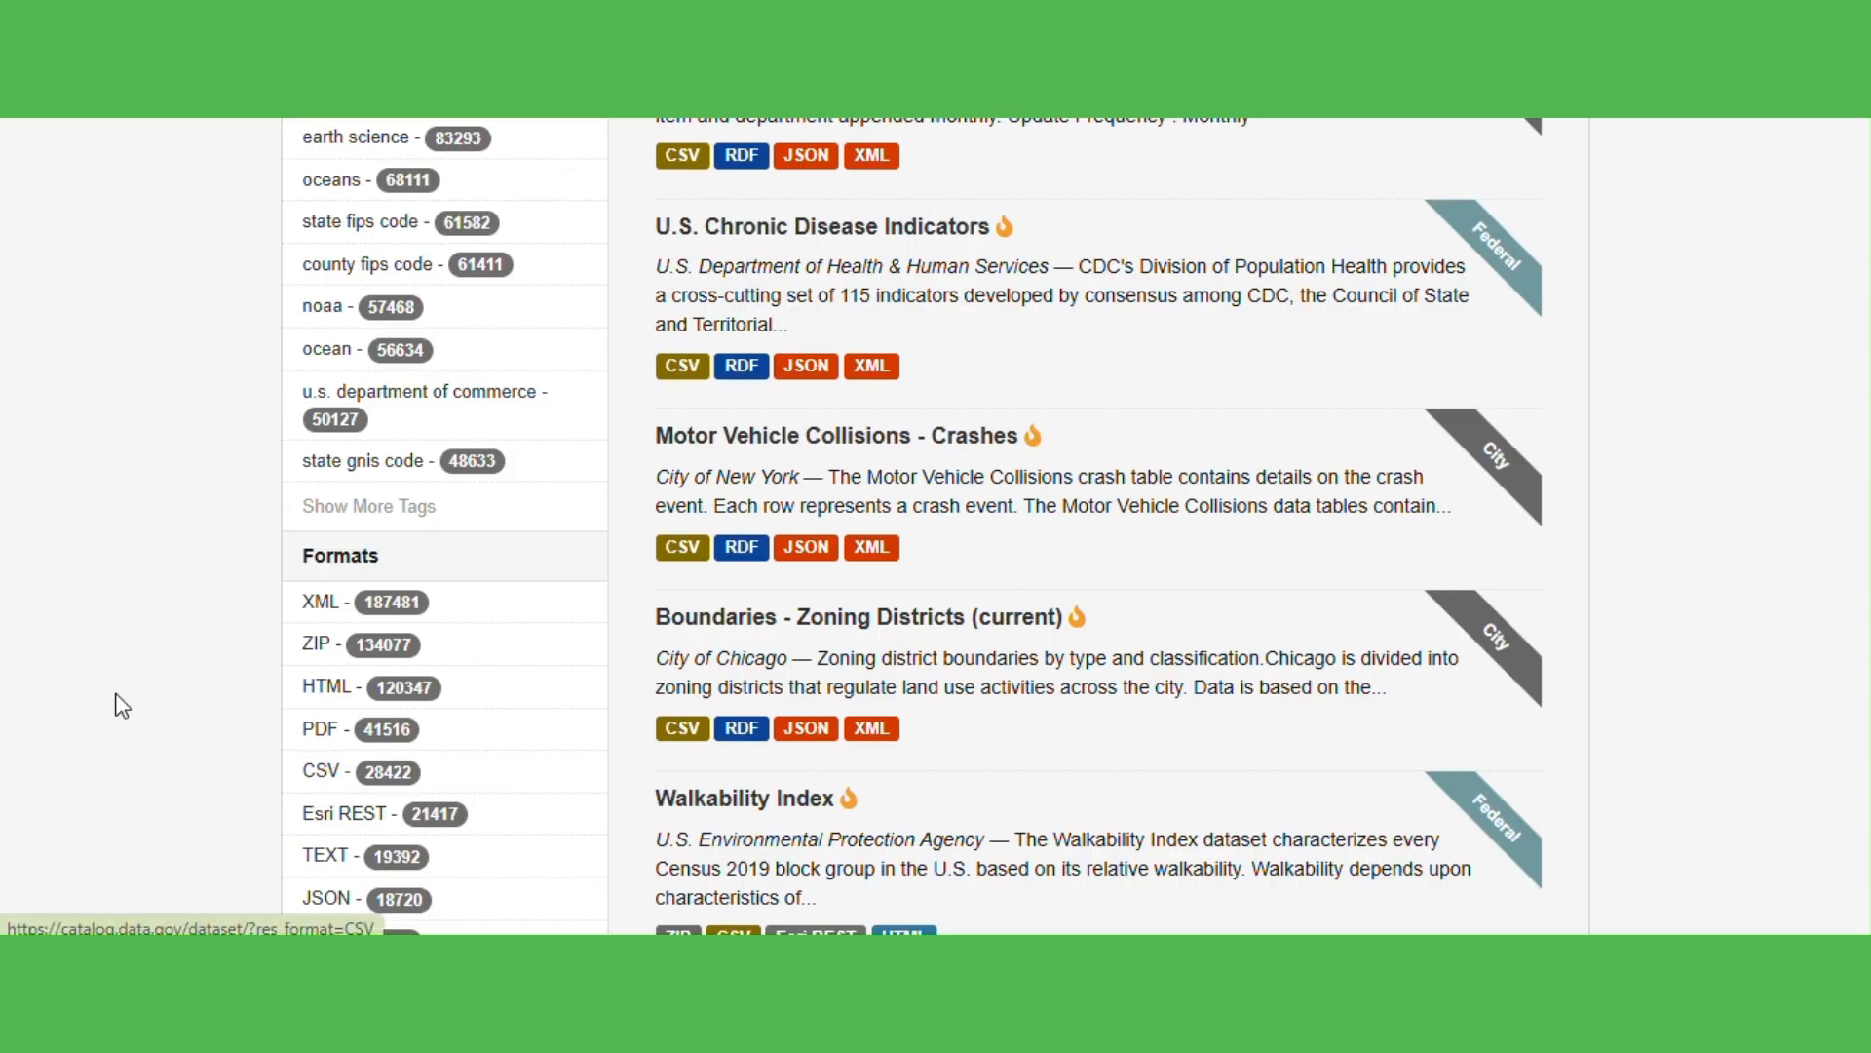
- Search the data catalog for "meteorites"
{"action": "scroll", "coordinate": [91, 681], "scroll_direction": "down", "scroll_amount": 3}
{"action": "scroll", "coordinate": [97, 692], "scroll_direction": "down", "scroll_amount": 5}
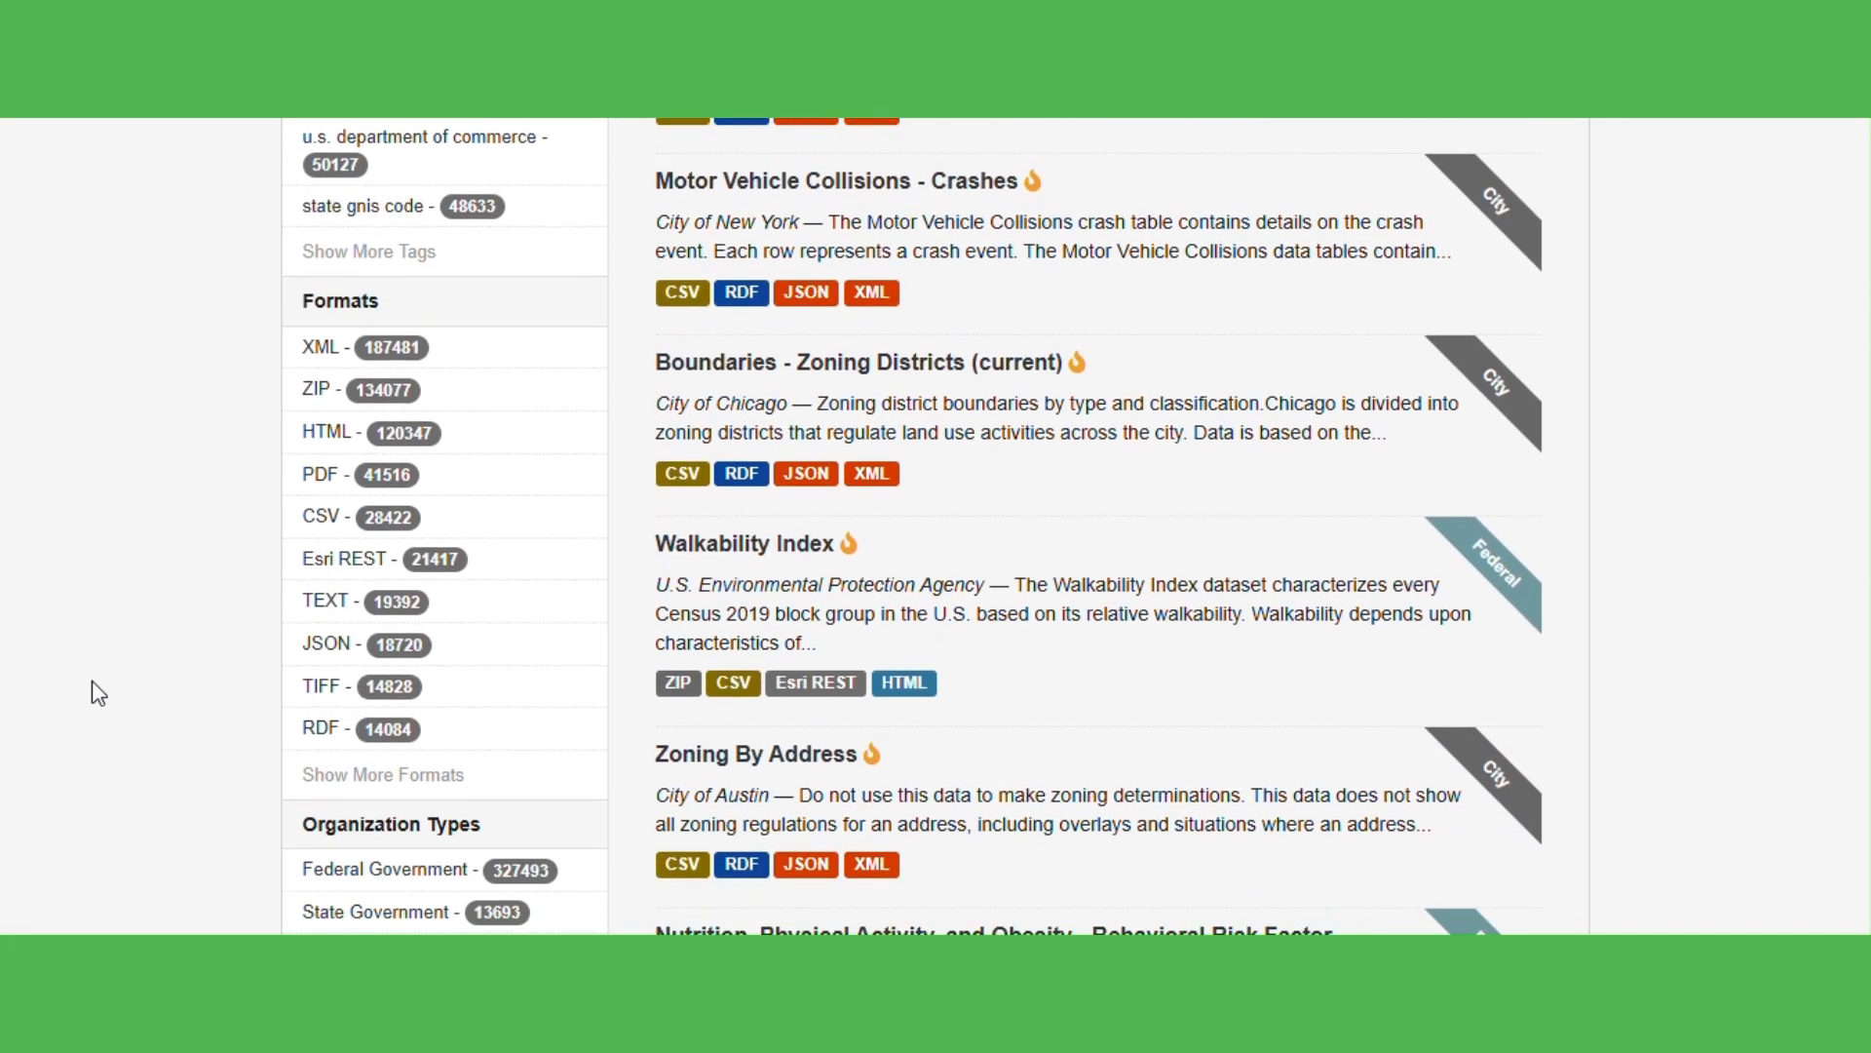
{"action": "scroll", "coordinate": [92, 680], "scroll_direction": "down", "scroll_amount": 3}
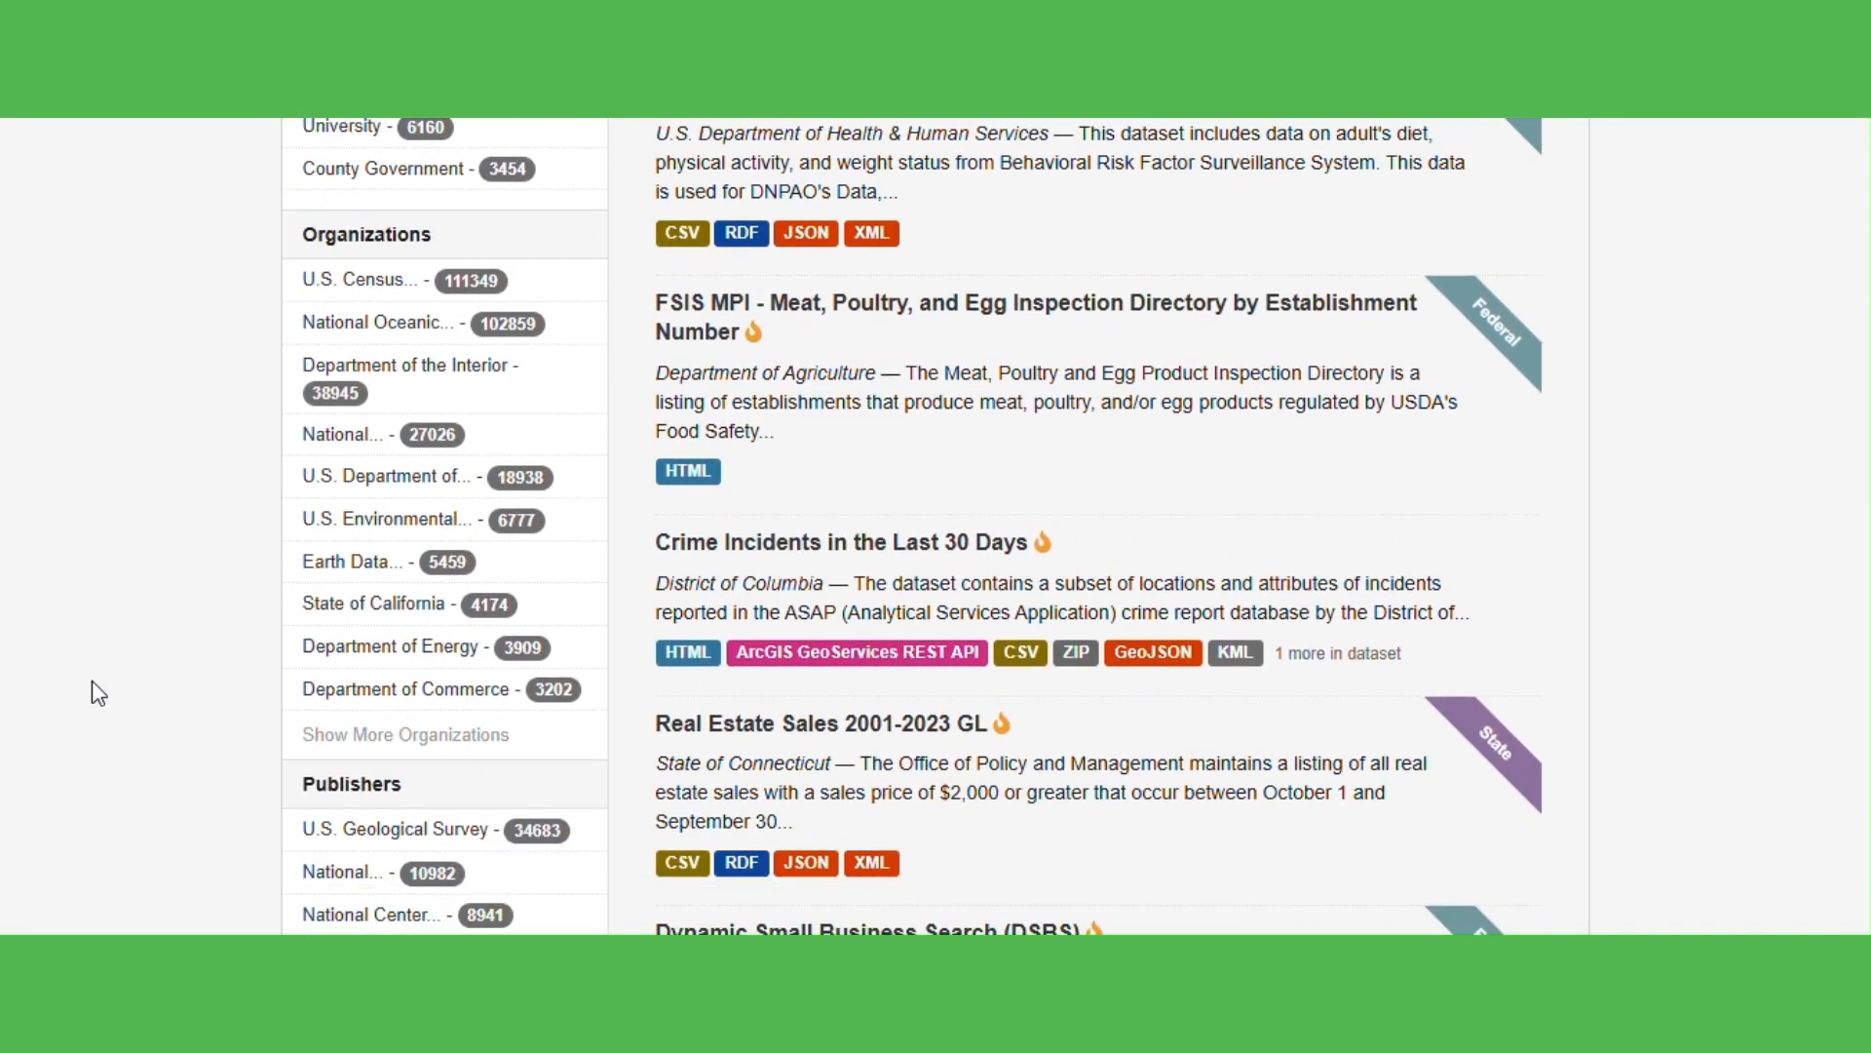
{"action": "scroll", "coordinate": [92, 680], "scroll_direction": "up", "scroll_amount": 20}
{"action": "left_click", "coordinate": [411, 446]}
{"action": "type", "text": "mete"}
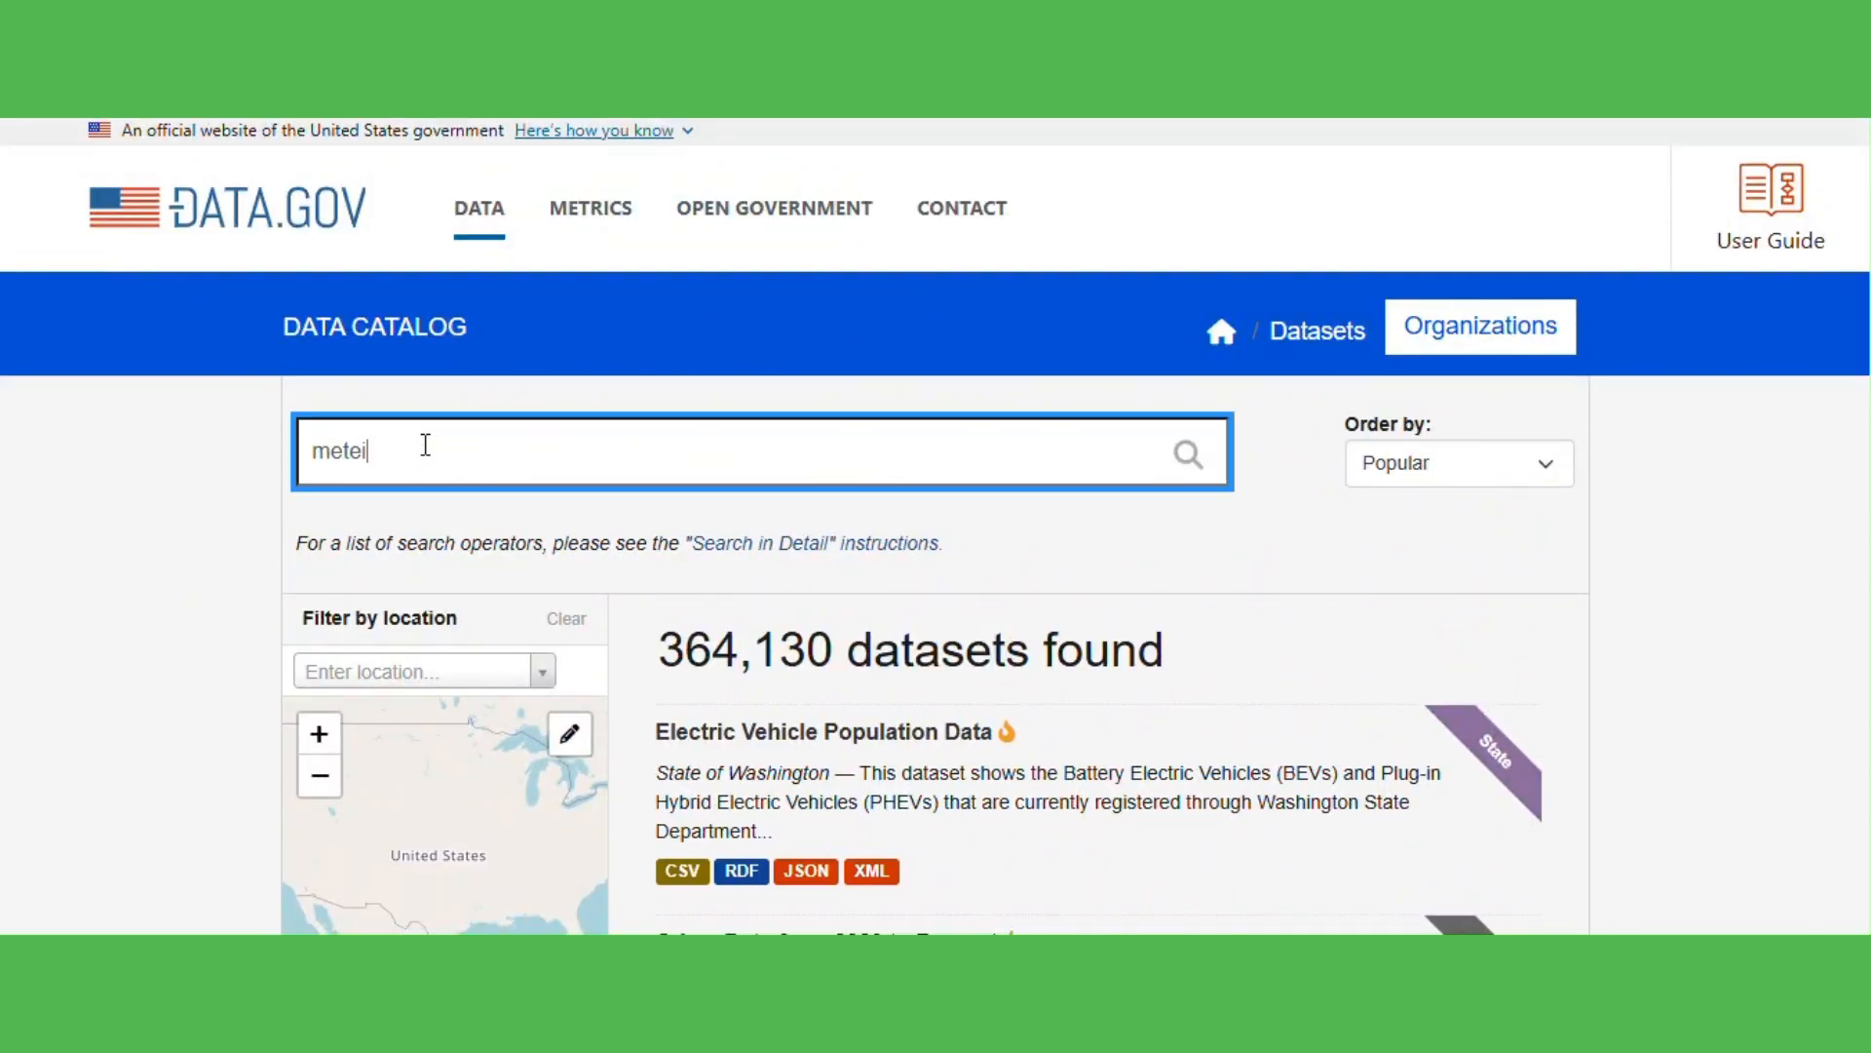
{"action": "type", "text": "orite"}
{"action": "key", "text": "BackSpace"}
{"action": "type", "text": "tes"}
{"action": "key", "text": "Return"}
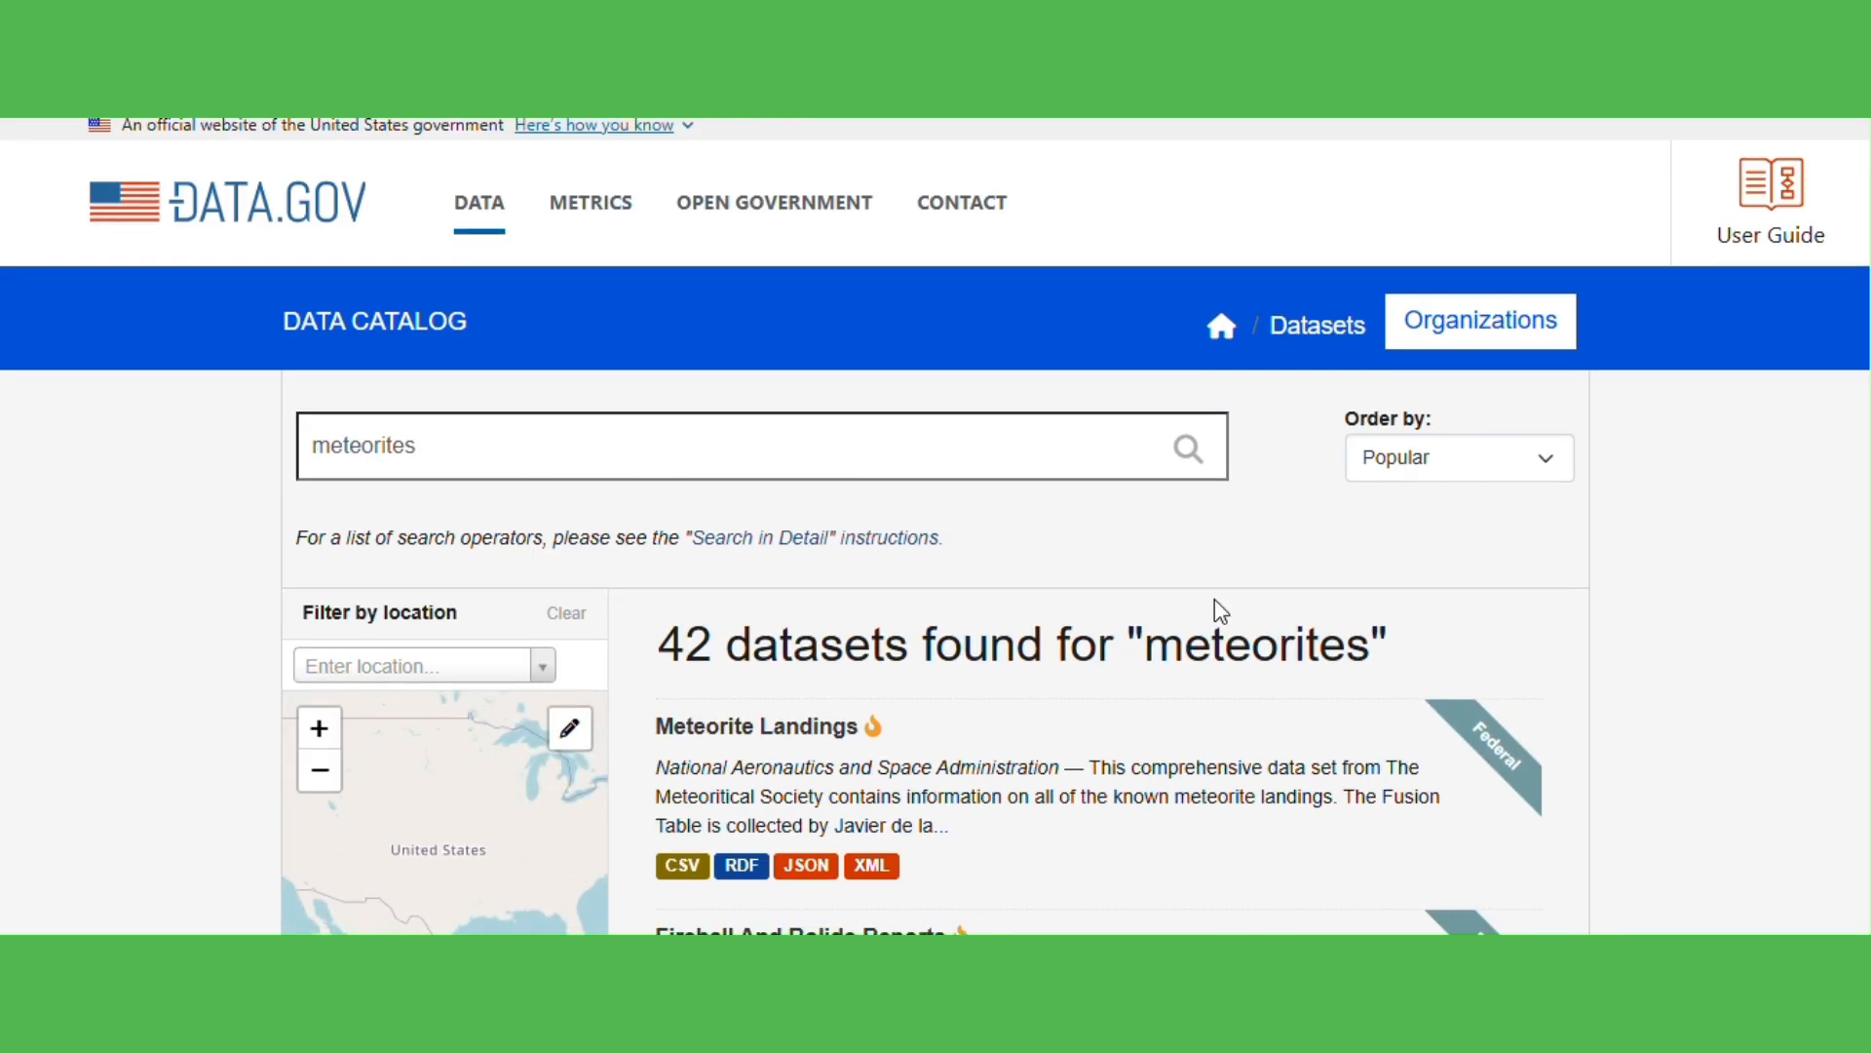
- Open the Meteorite Landings dataset and download its Comma Separated Values file
{"action": "scroll", "coordinate": [1214, 599], "scroll_direction": "down", "scroll_amount": 3}
{"action": "left_click", "coordinate": [710, 383]}
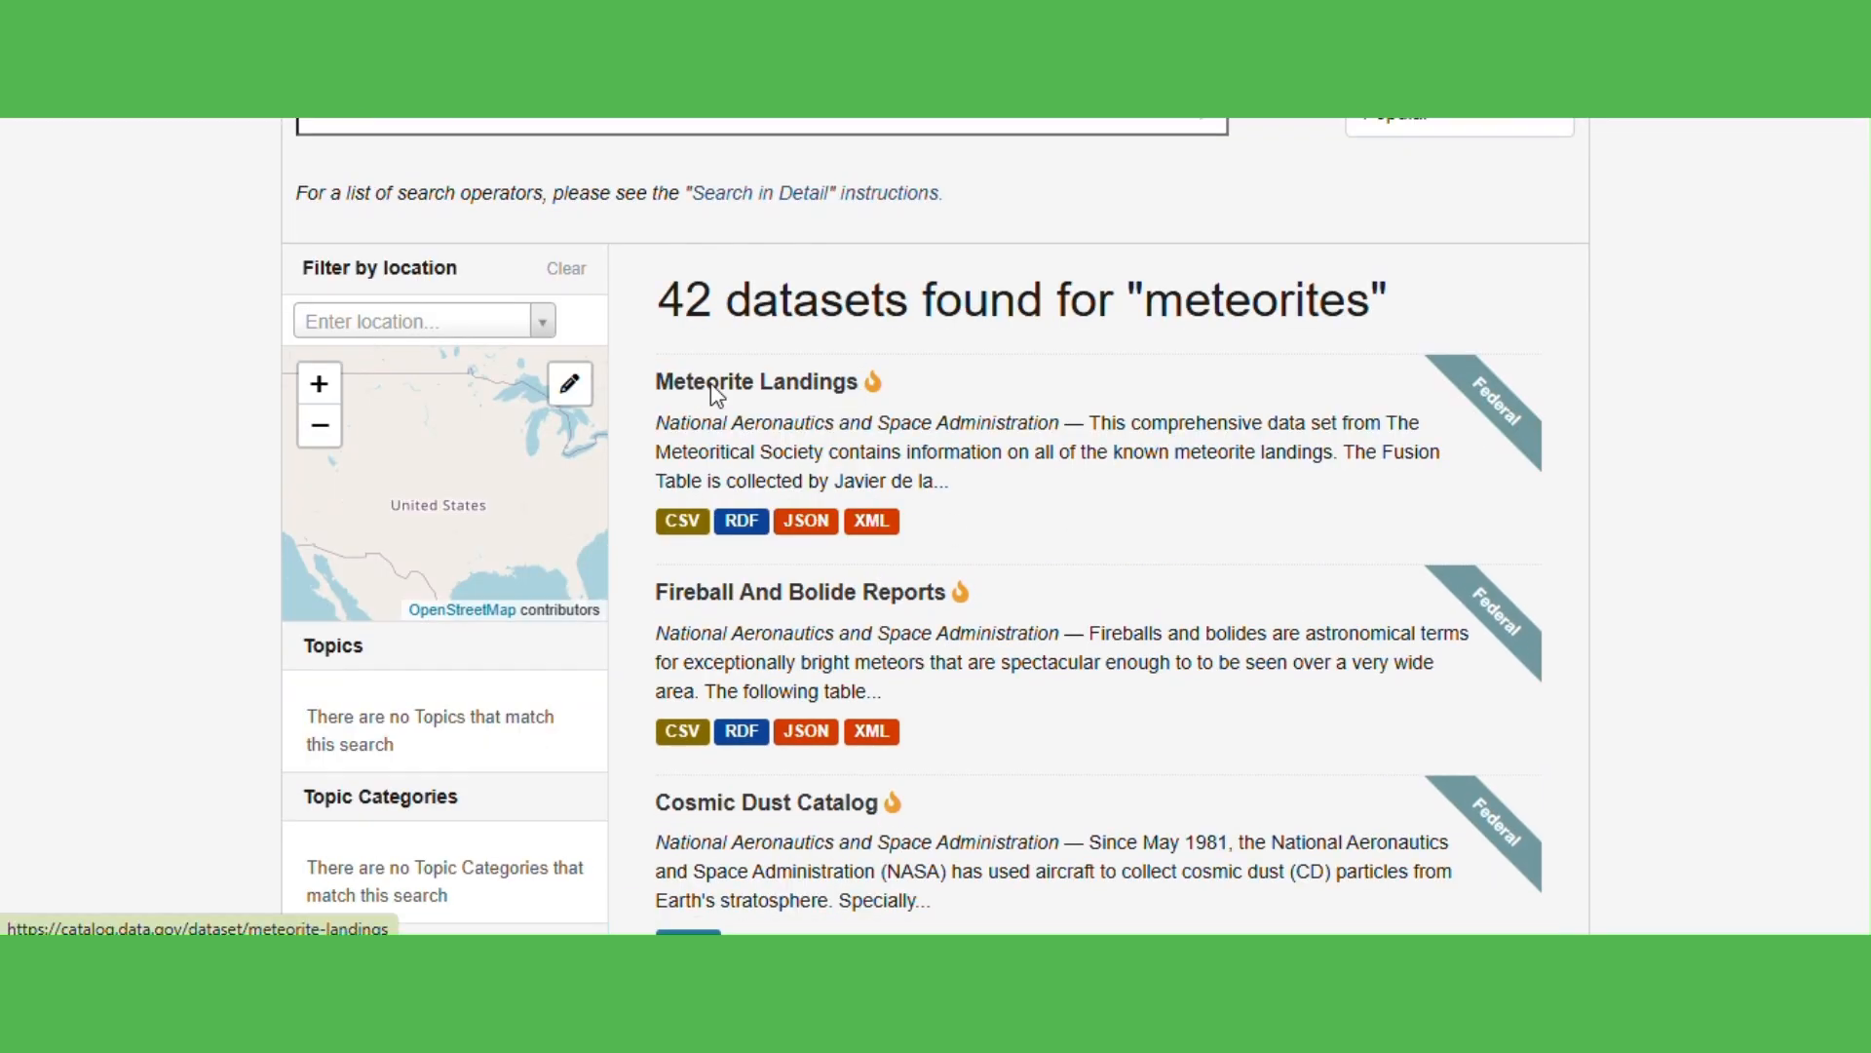
{"action": "scroll", "coordinate": [1055, 561], "scroll_direction": "down", "scroll_amount": 3}
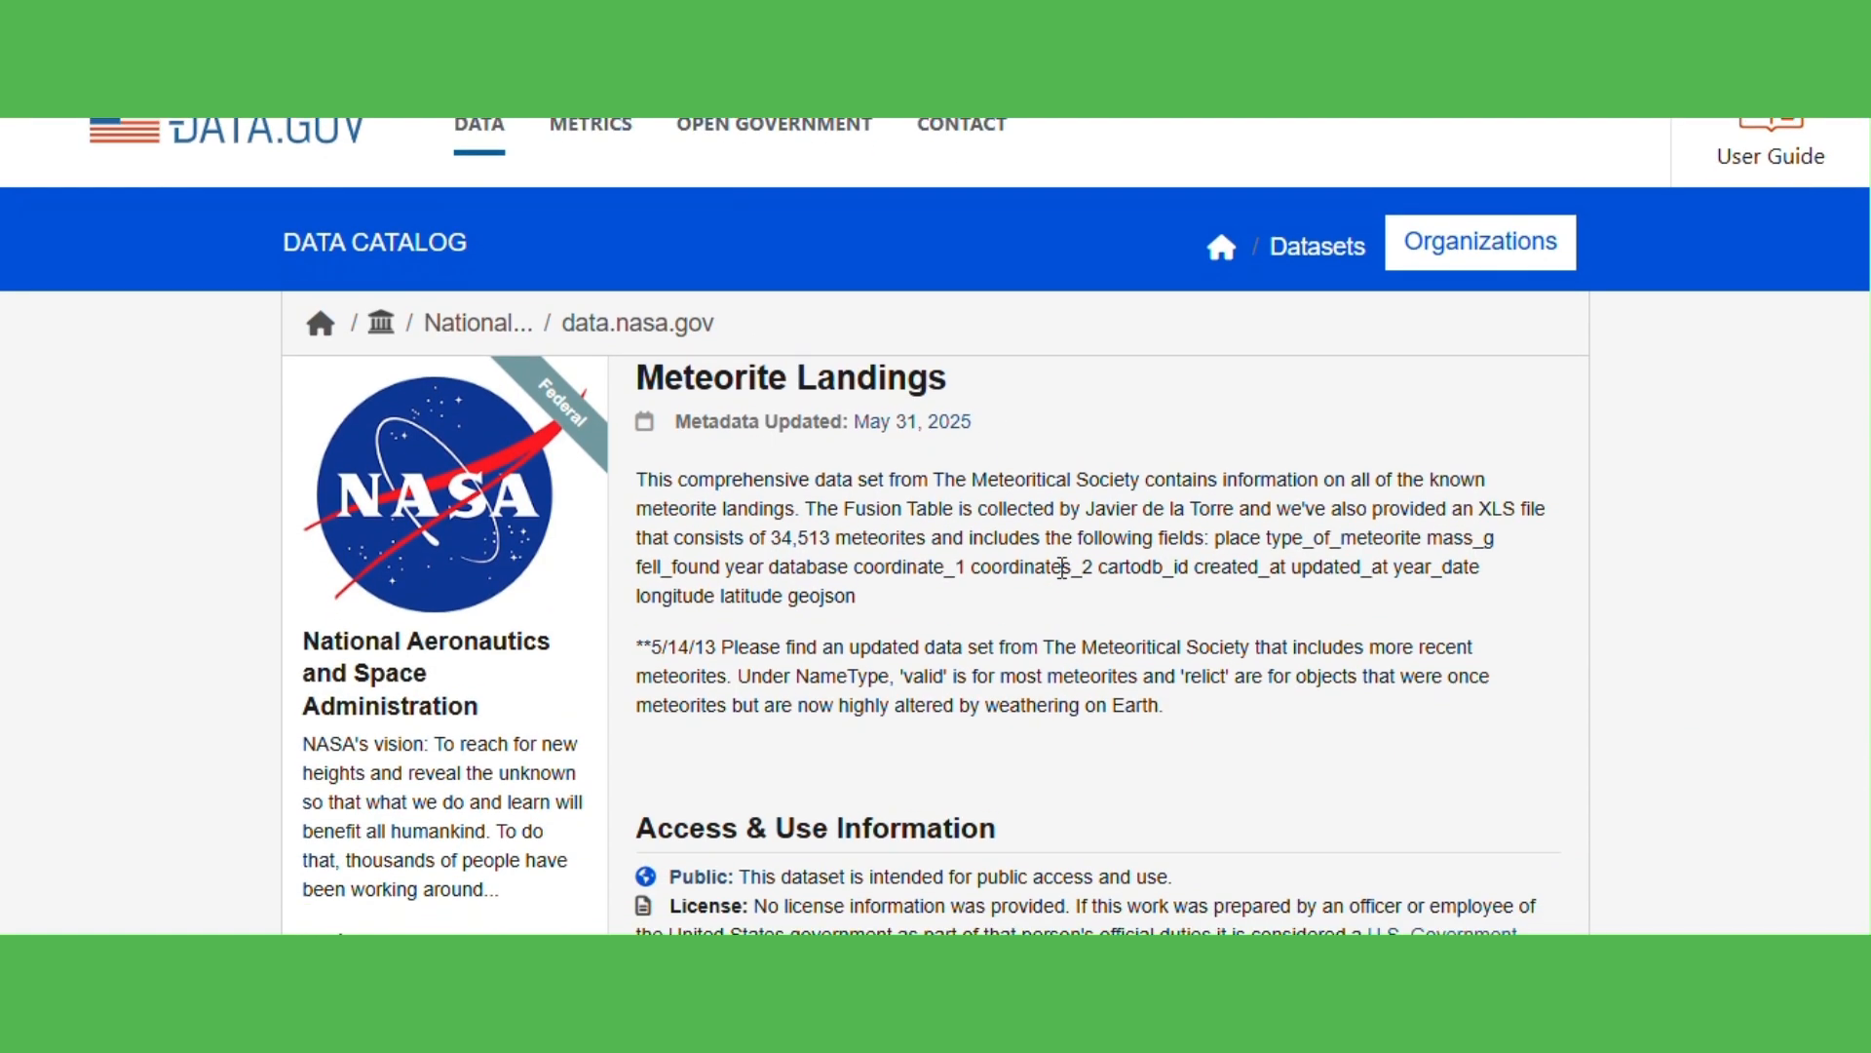
{"action": "scroll", "coordinate": [1061, 567], "scroll_direction": "down", "scroll_amount": 5}
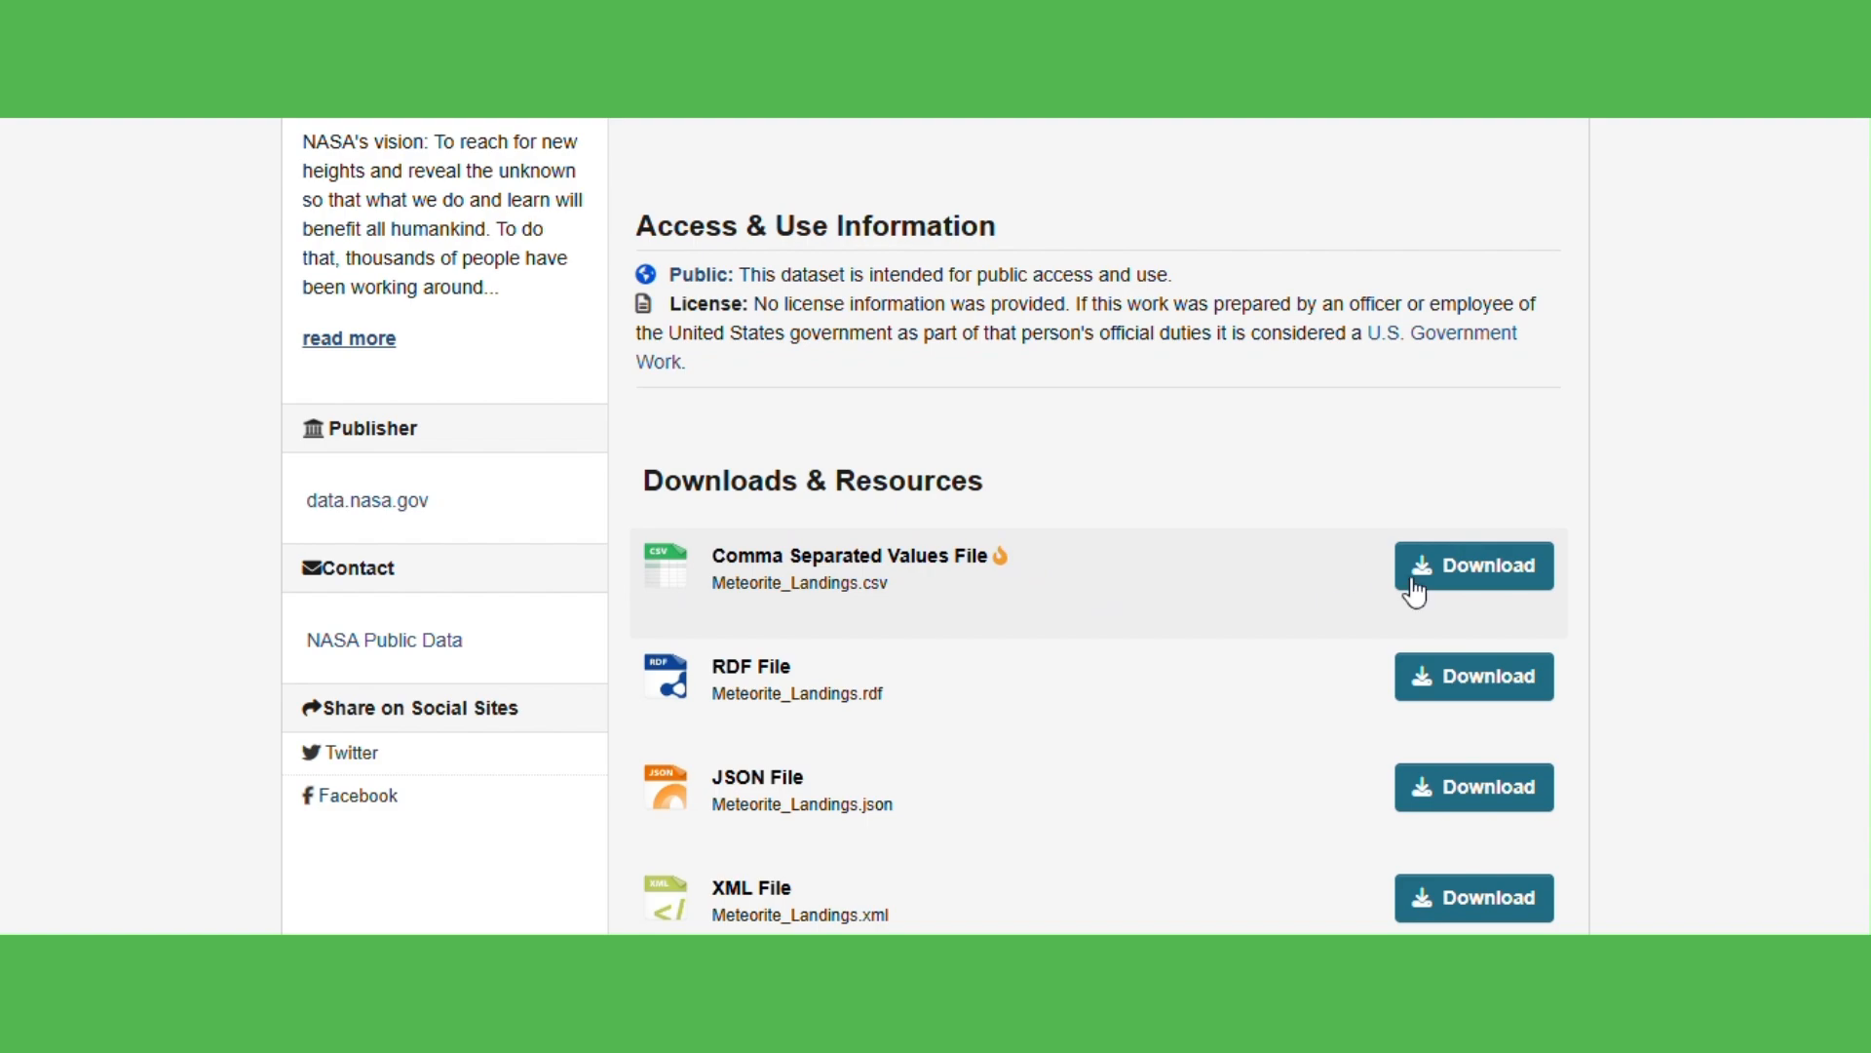
{"action": "left_click", "coordinate": [1431, 582]}
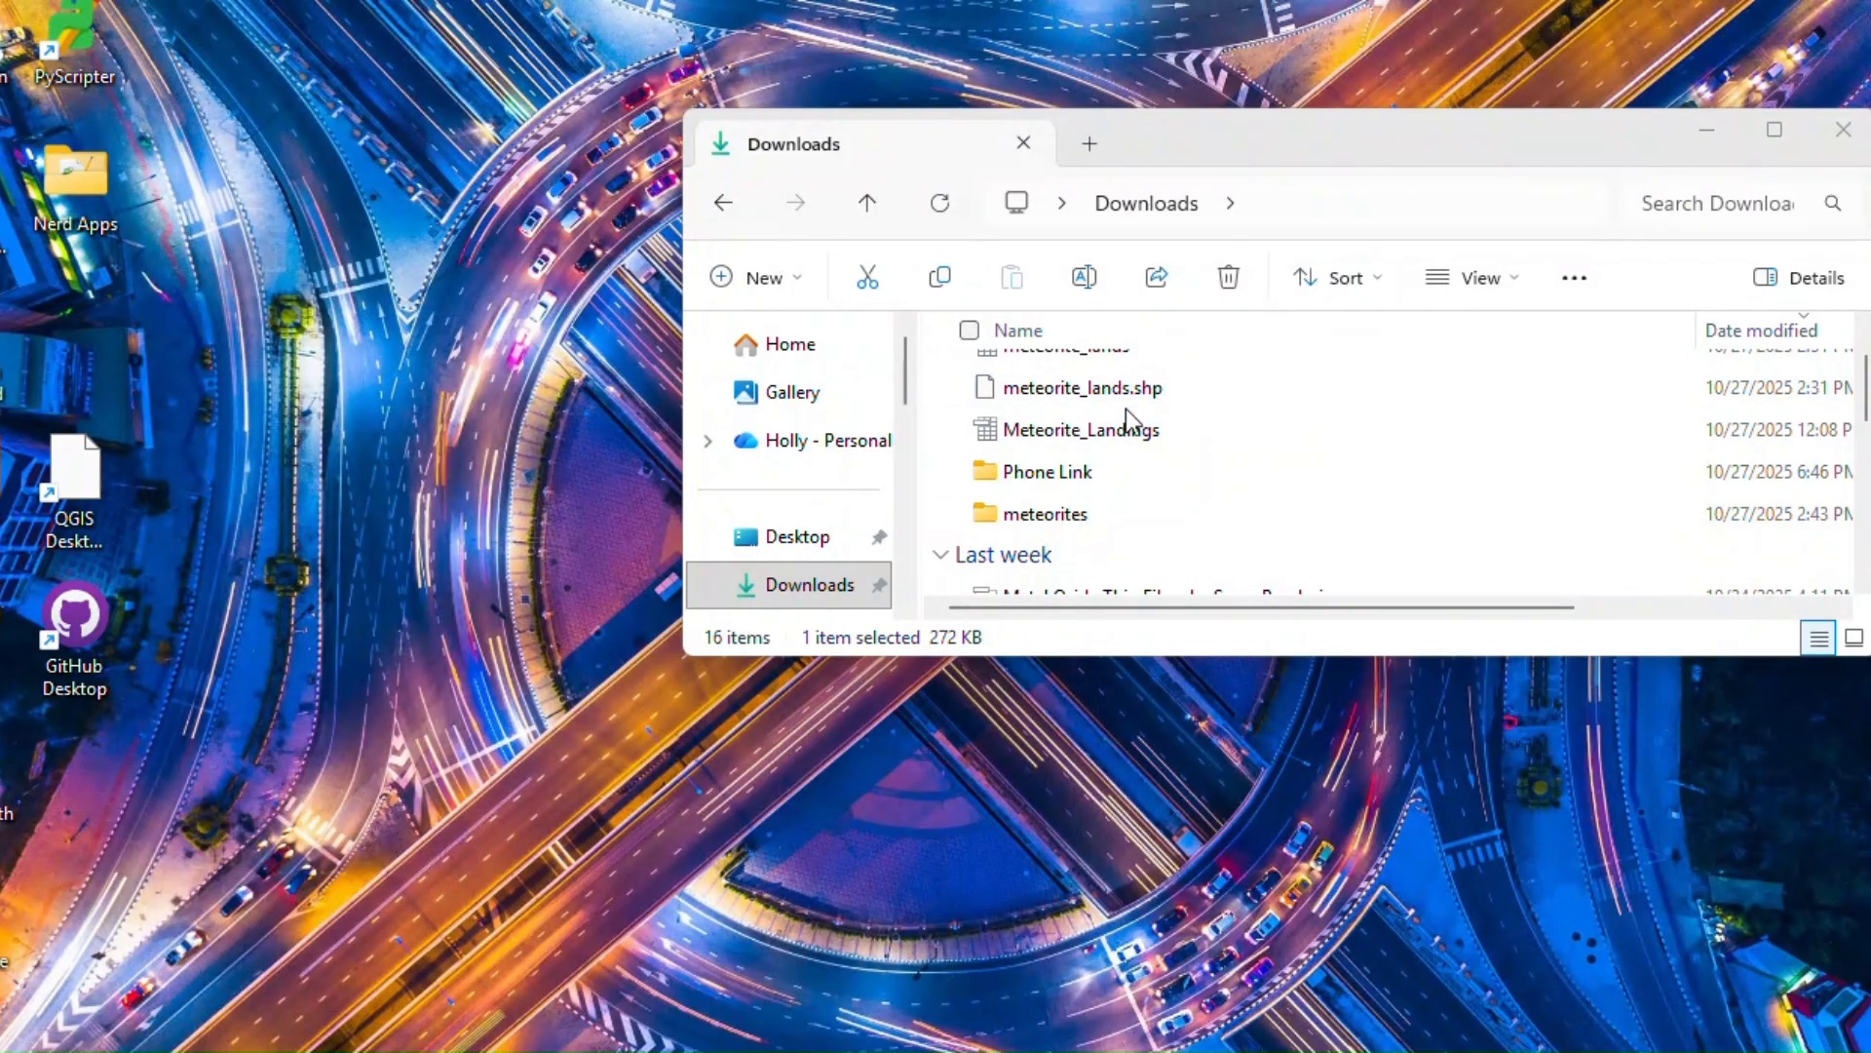
- Open the downloaded Meteorite_Landings file, check the reclat and reclong columns in the import preview, and cancel the import
{"action": "double_click", "coordinate": [1069, 430]}
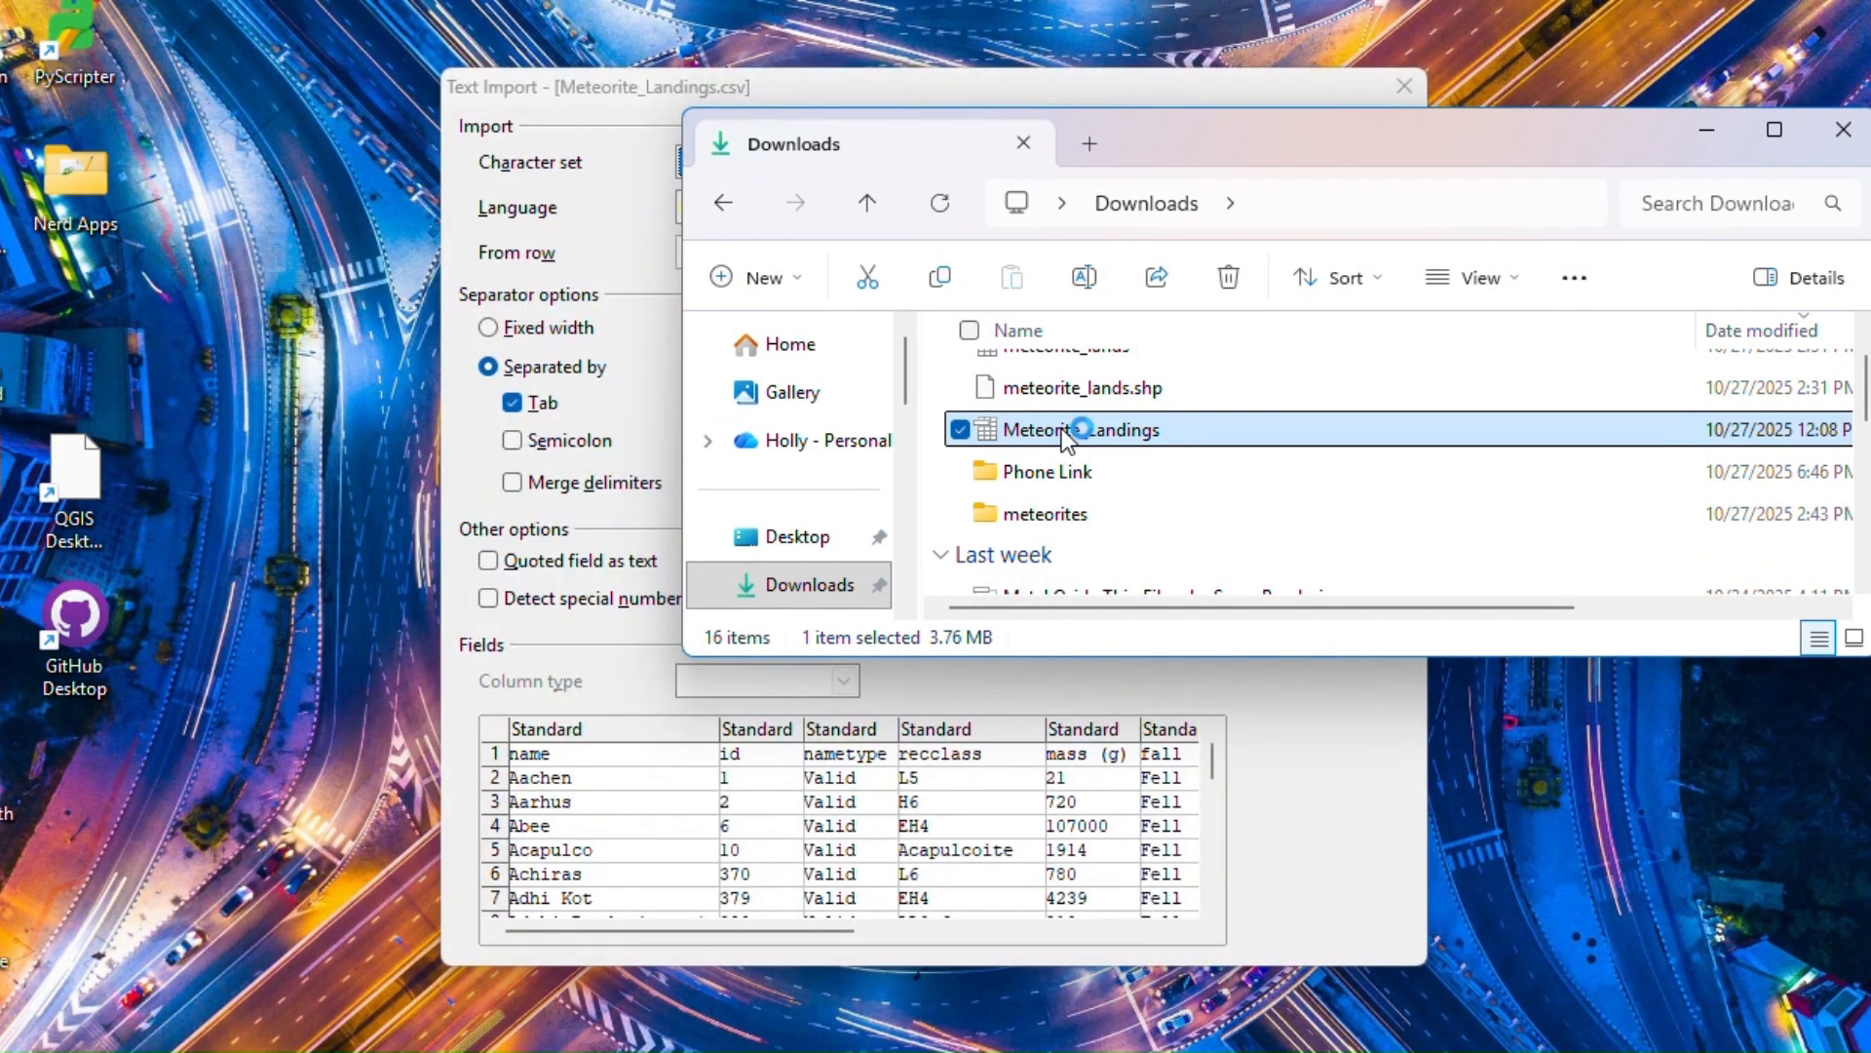
{"action": "left_click", "coordinate": [710, 86]}
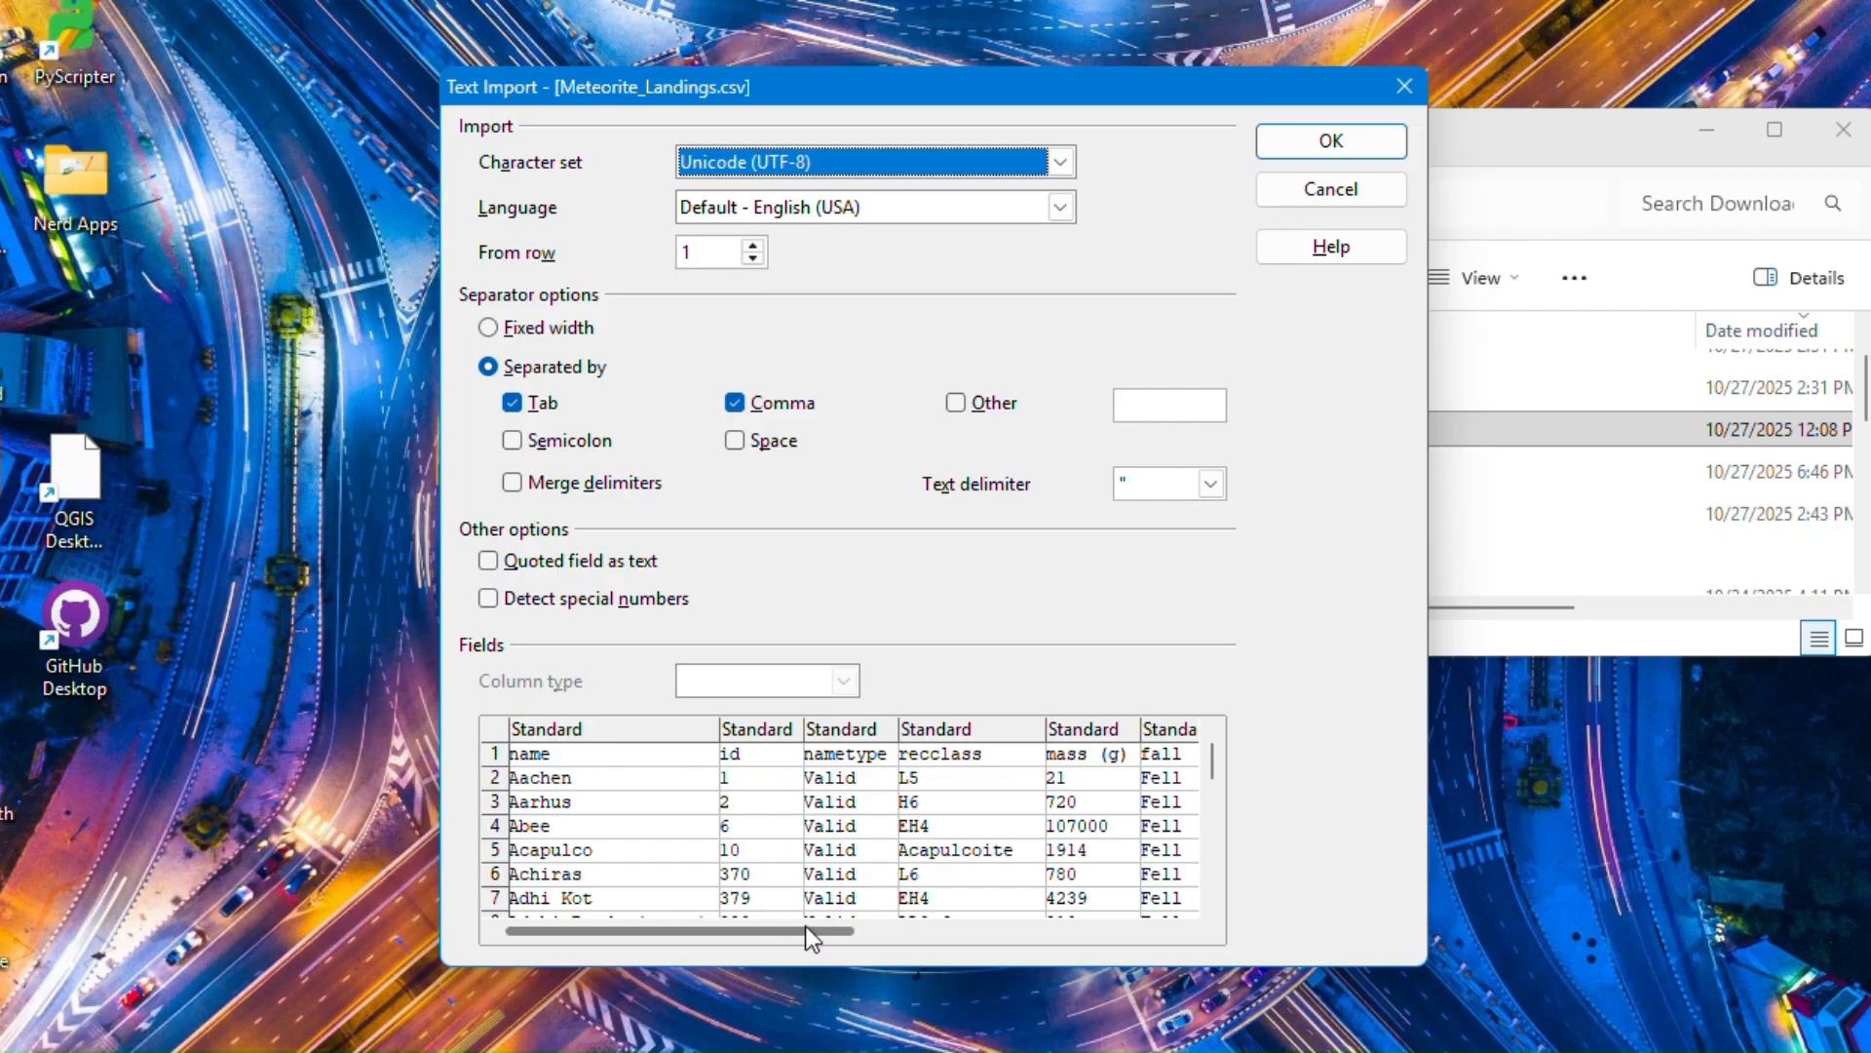
{"action": "left_click_drag", "start_coordinate": [807, 930], "coordinate": [1058, 916]}
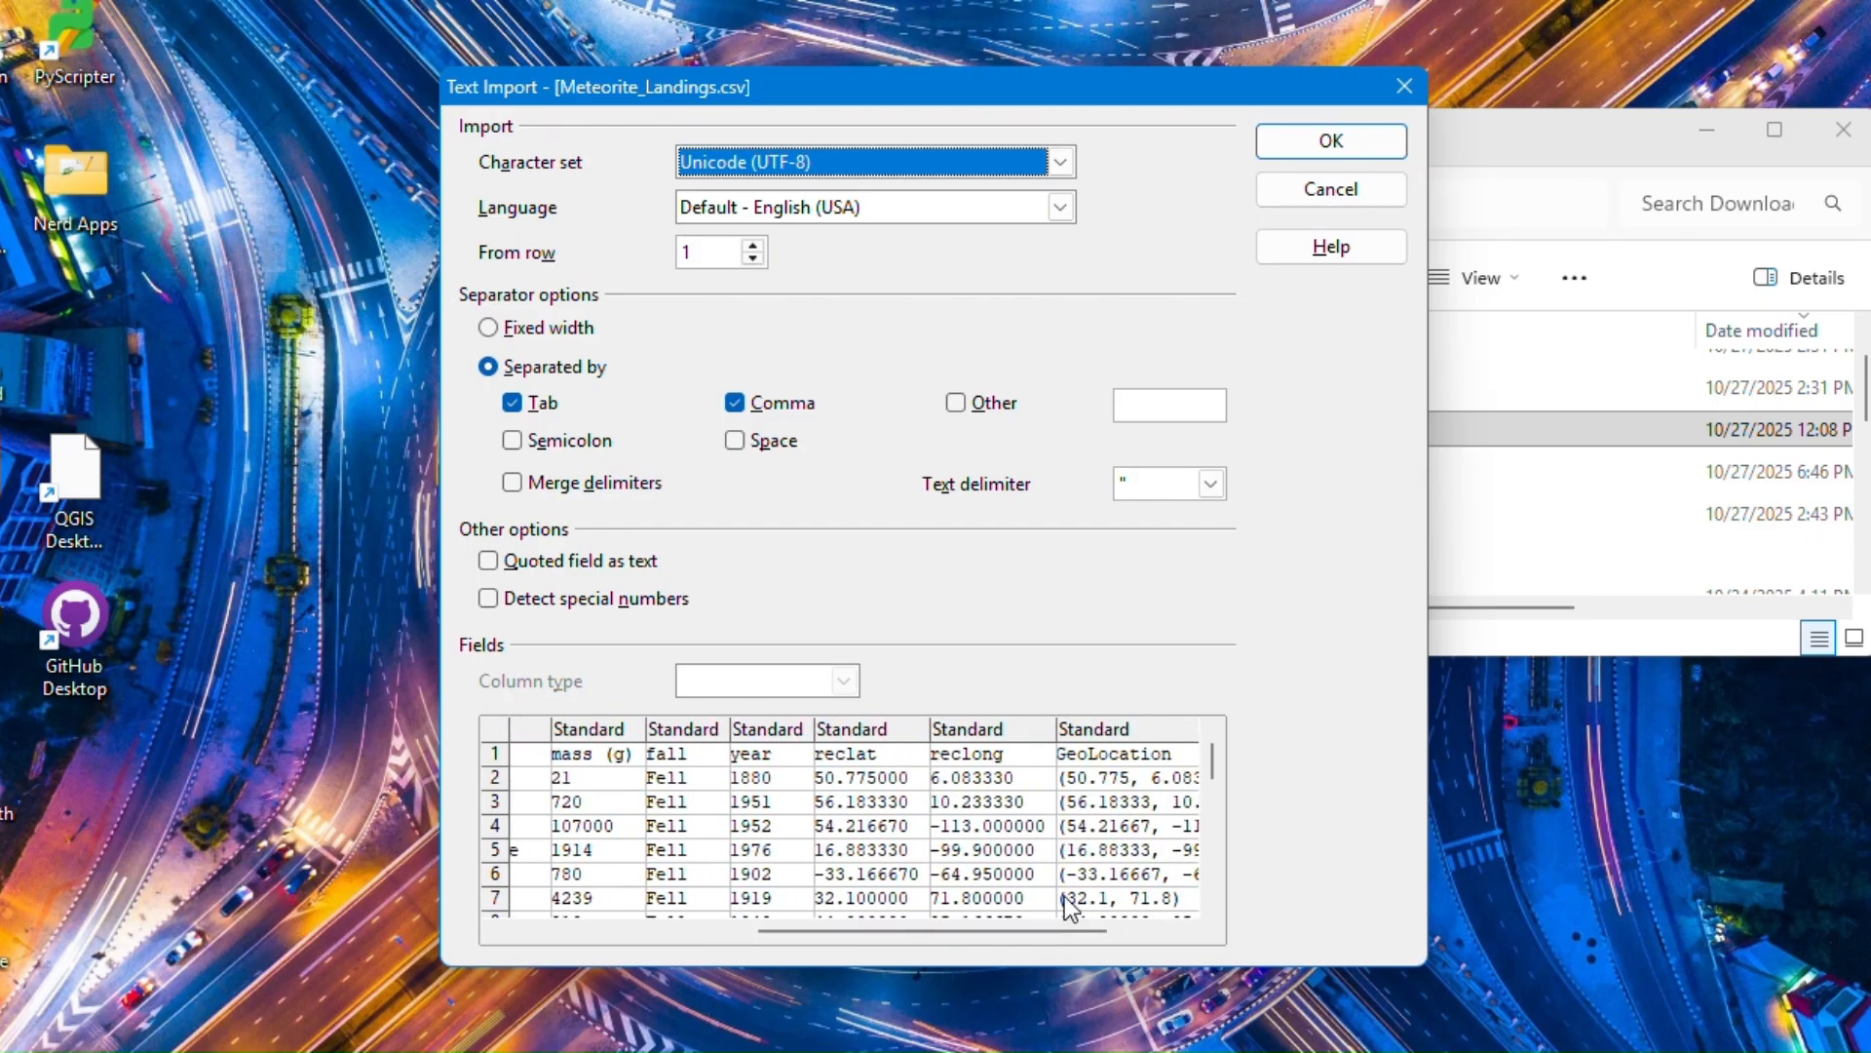
{"action": "left_click", "coordinate": [875, 752]}
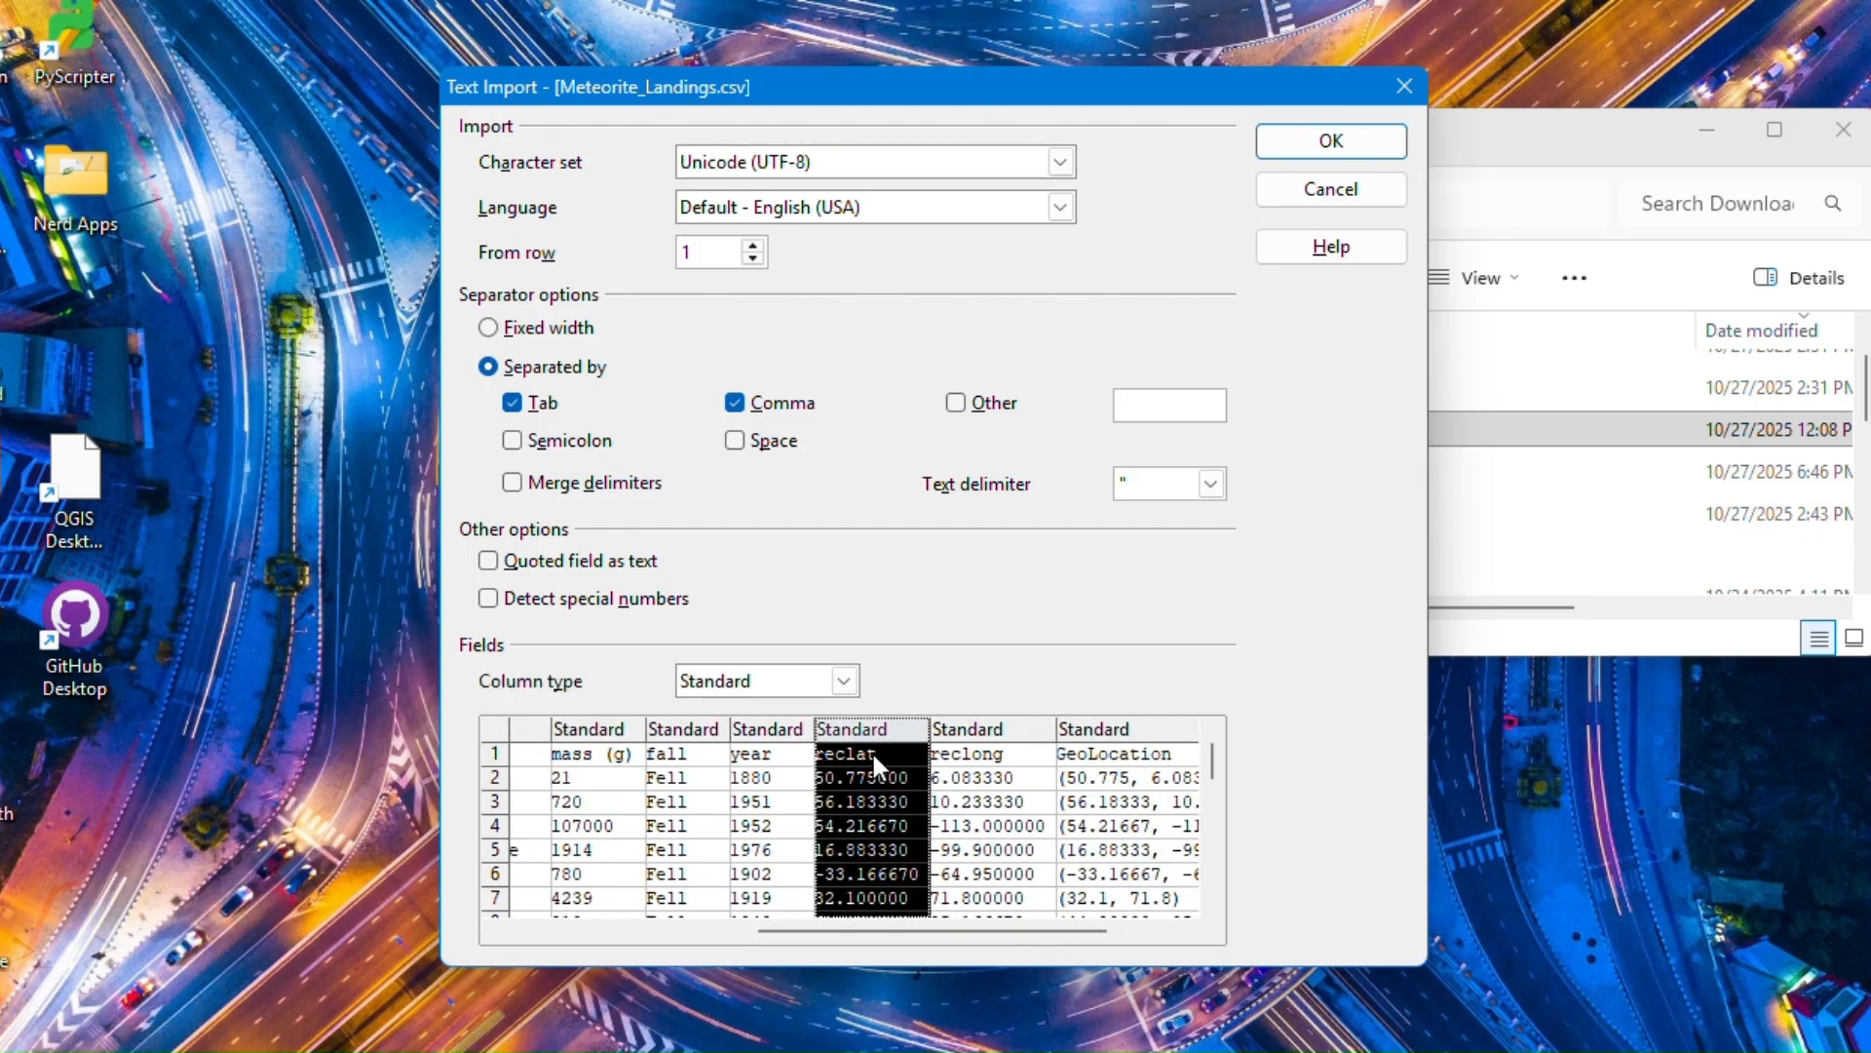
{"action": "left_click", "coordinate": [1001, 750]}
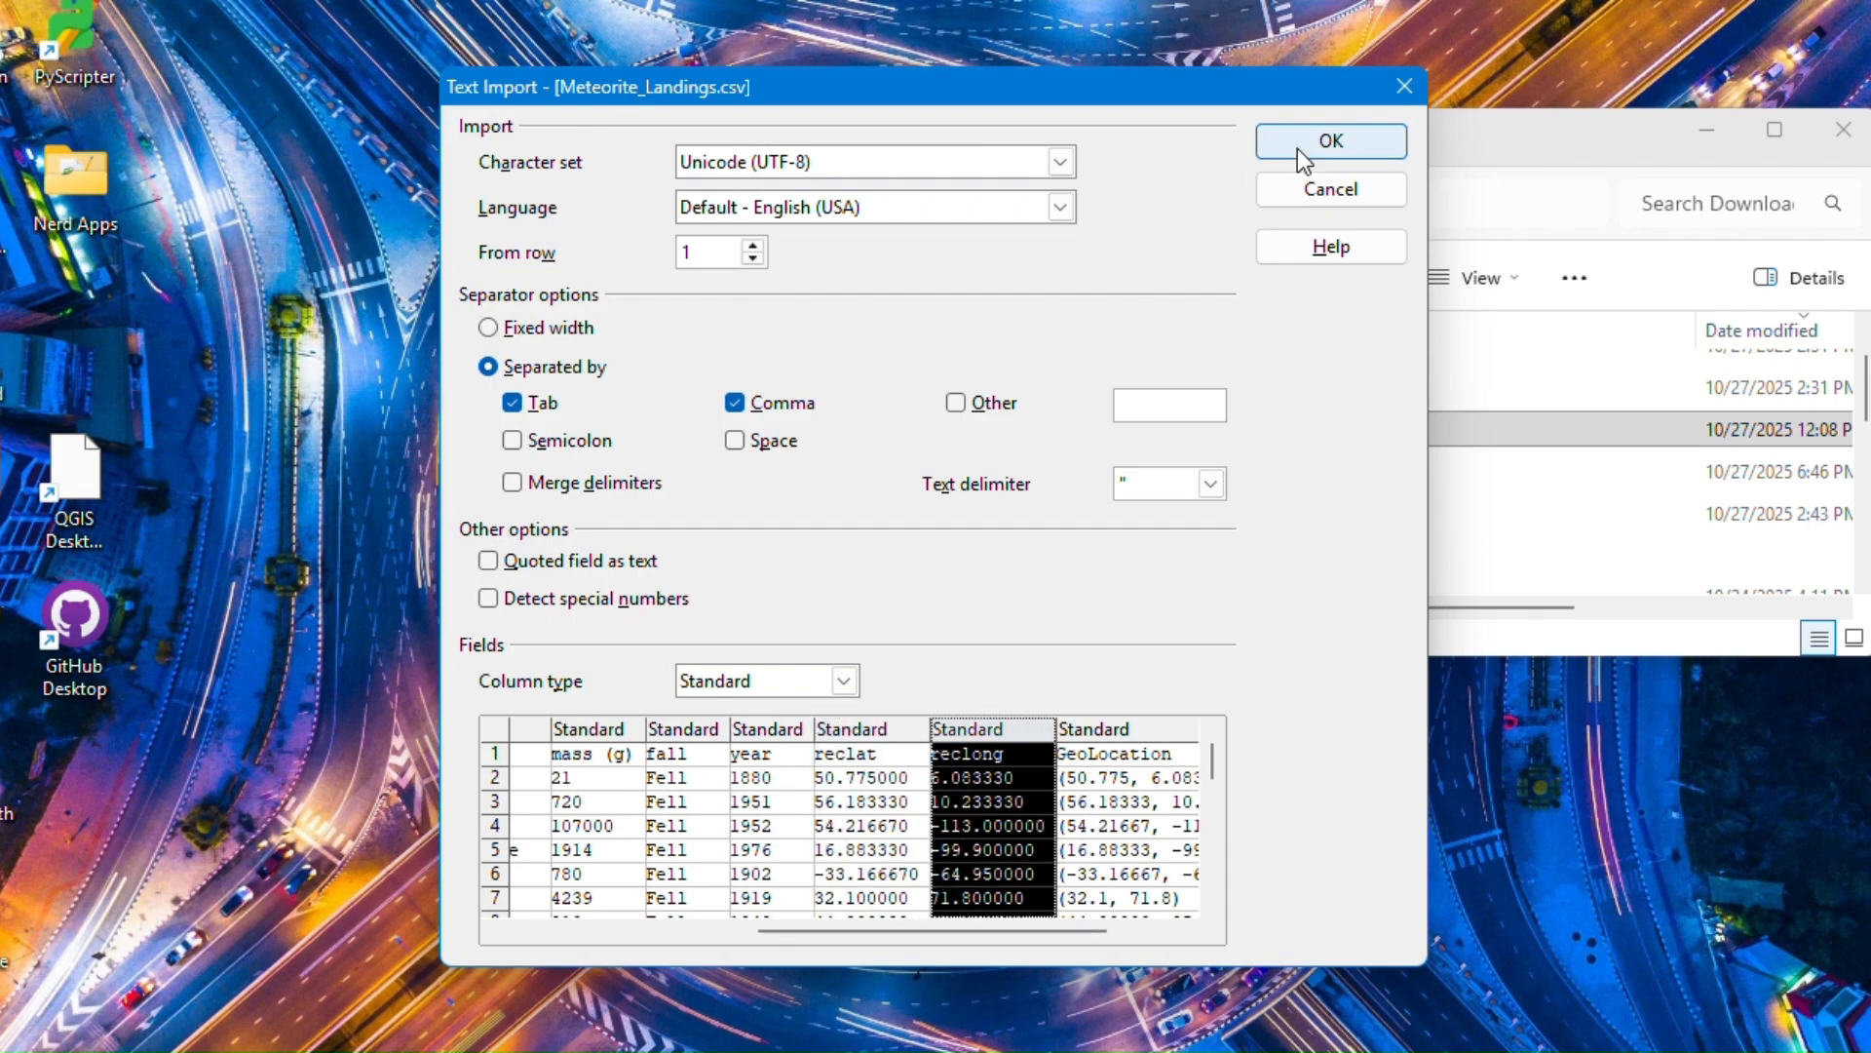
{"action": "left_click", "coordinate": [1336, 193]}
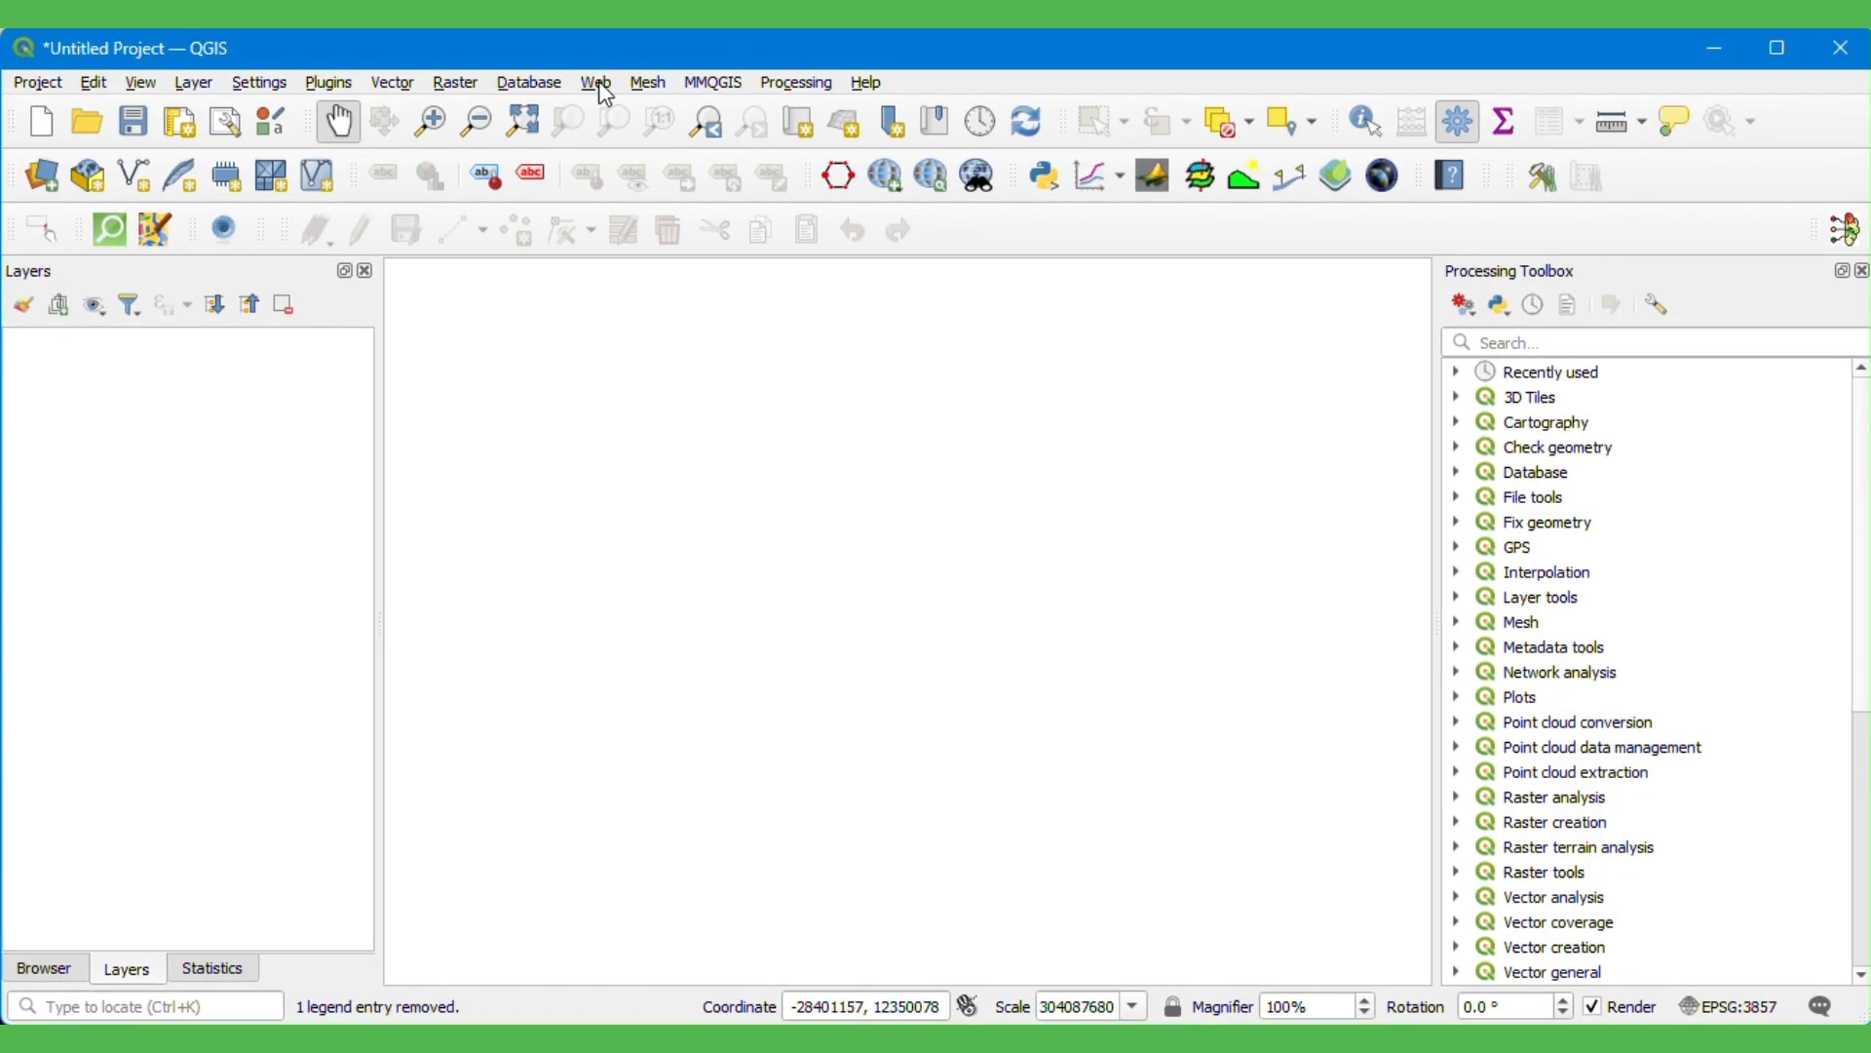
- Switch to QGIS and add the OSM Standard basemap from QuickMapServices
{"action": "left_click", "coordinate": [598, 85]}
{"action": "mouse_move", "coordinate": [683, 196]}
{"action": "mouse_move", "coordinate": [935, 271]}
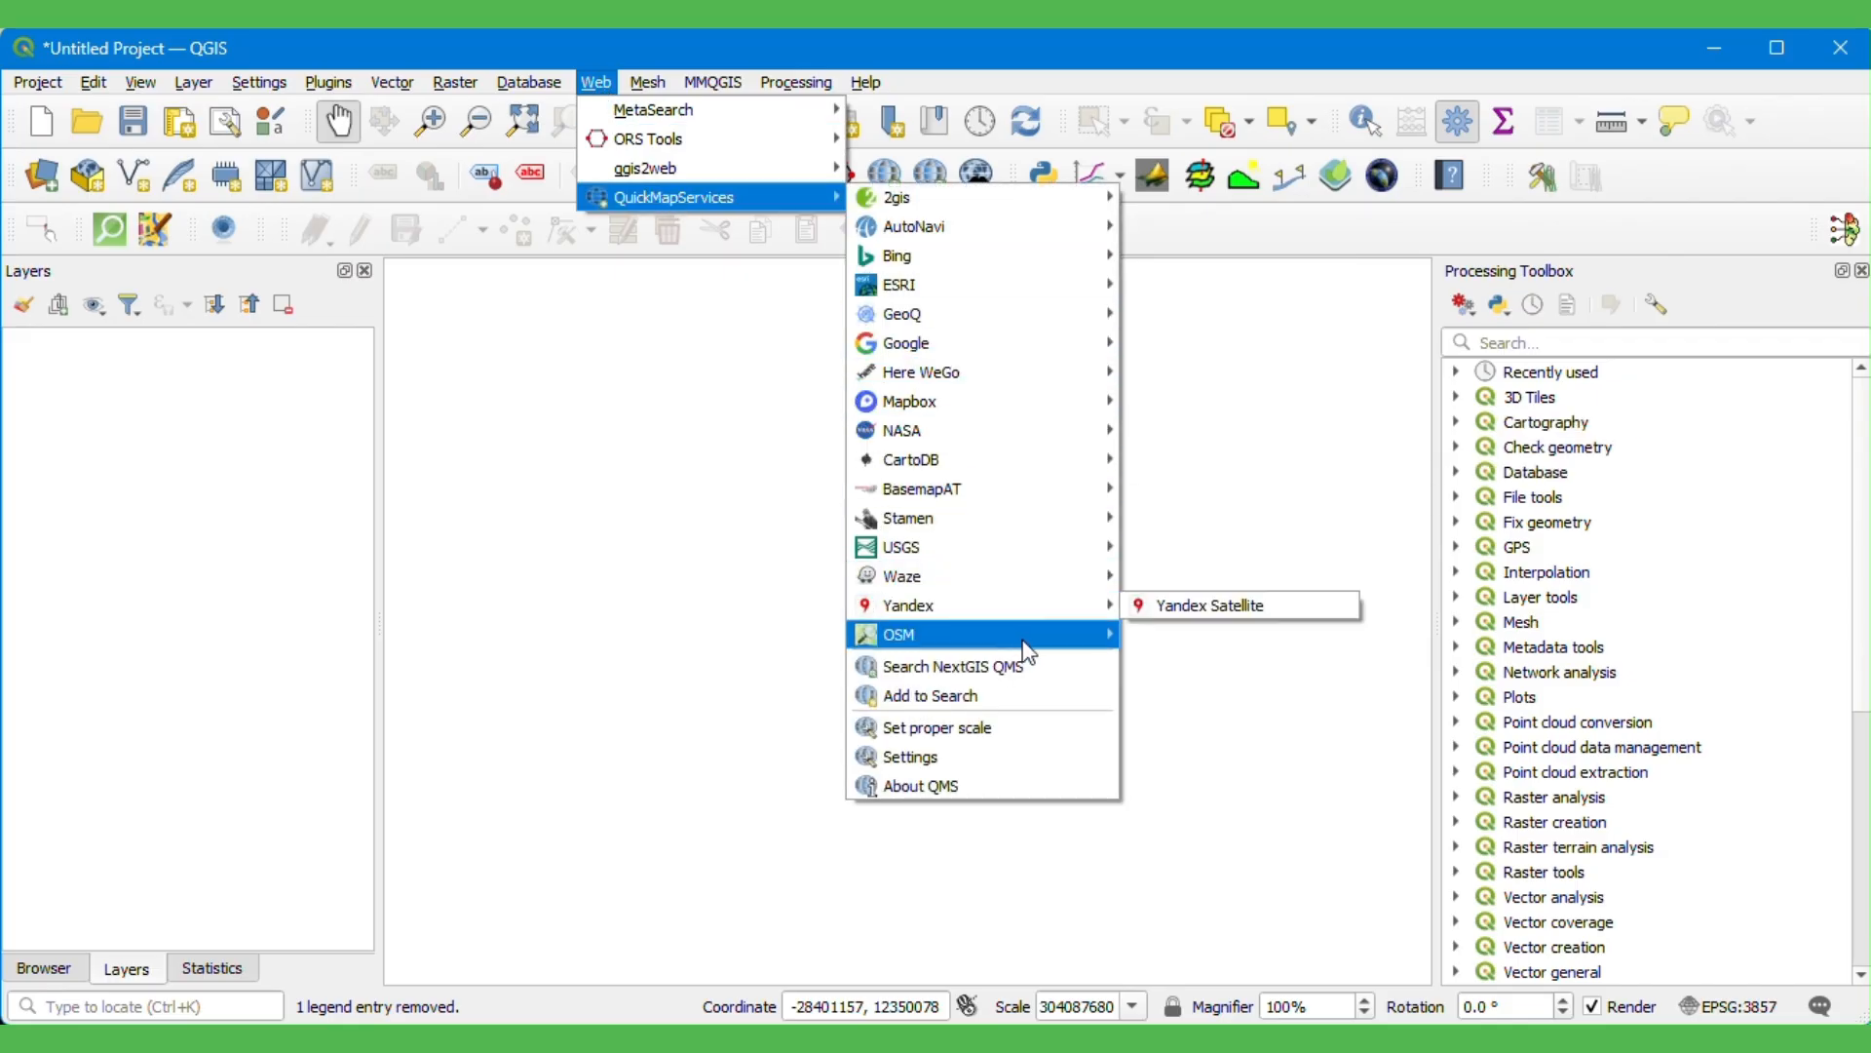
{"action": "mouse_move", "coordinate": [1053, 644]}
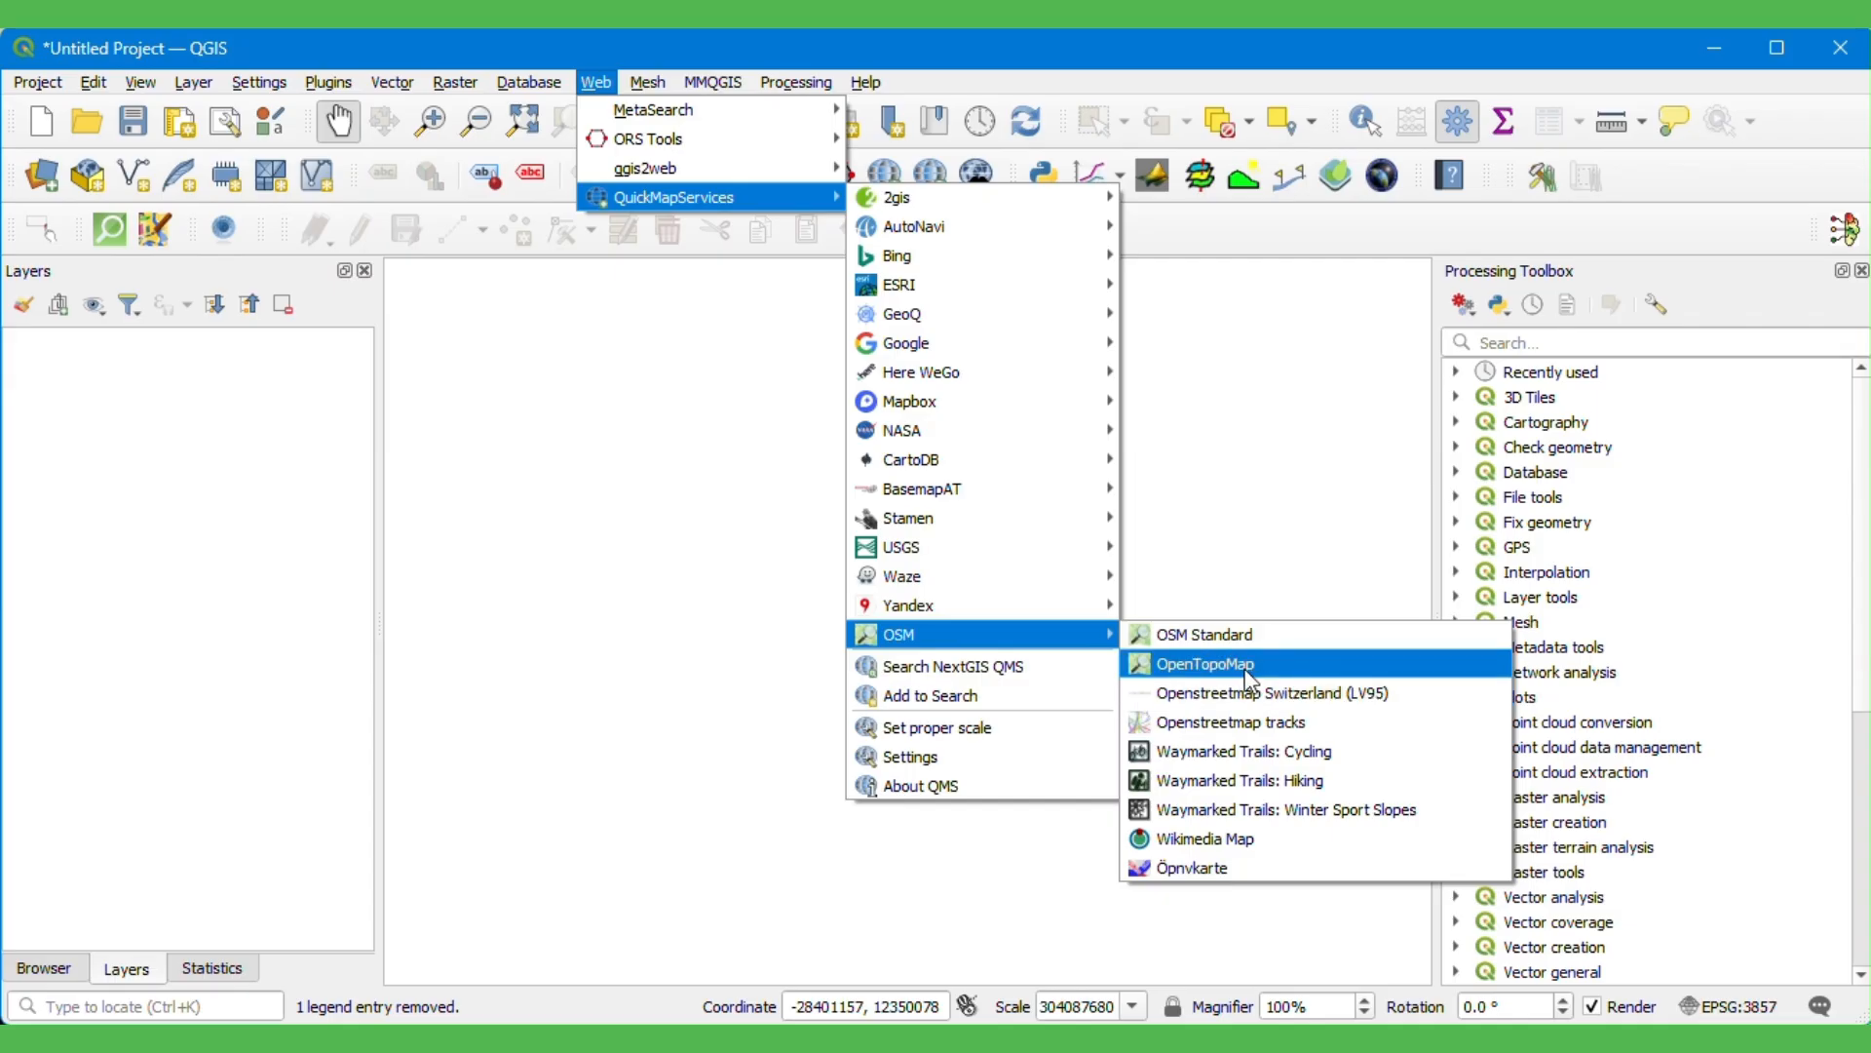
{"action": "left_click", "coordinate": [1200, 635]}
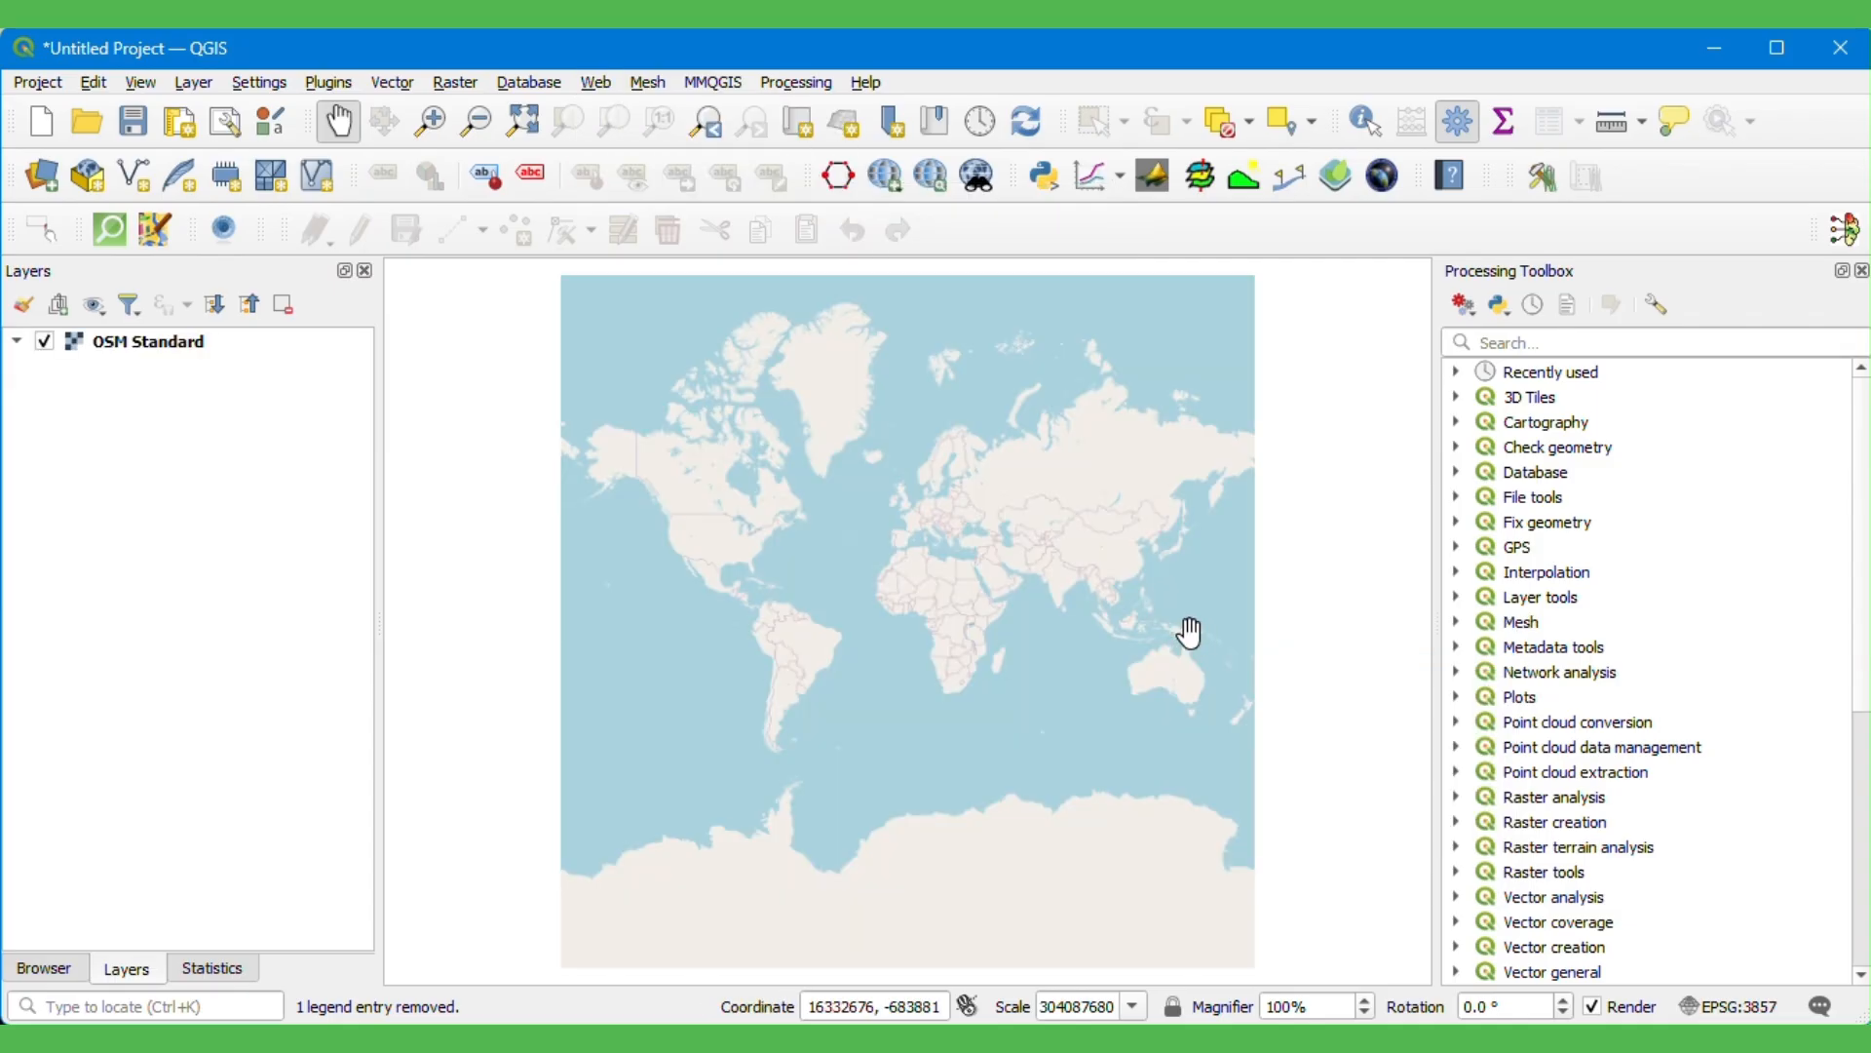
- Choose Meteorite_Landings.csv from Downloads as the delimited text source and review its file format settings
{"action": "left_click", "coordinate": [62, 177]}
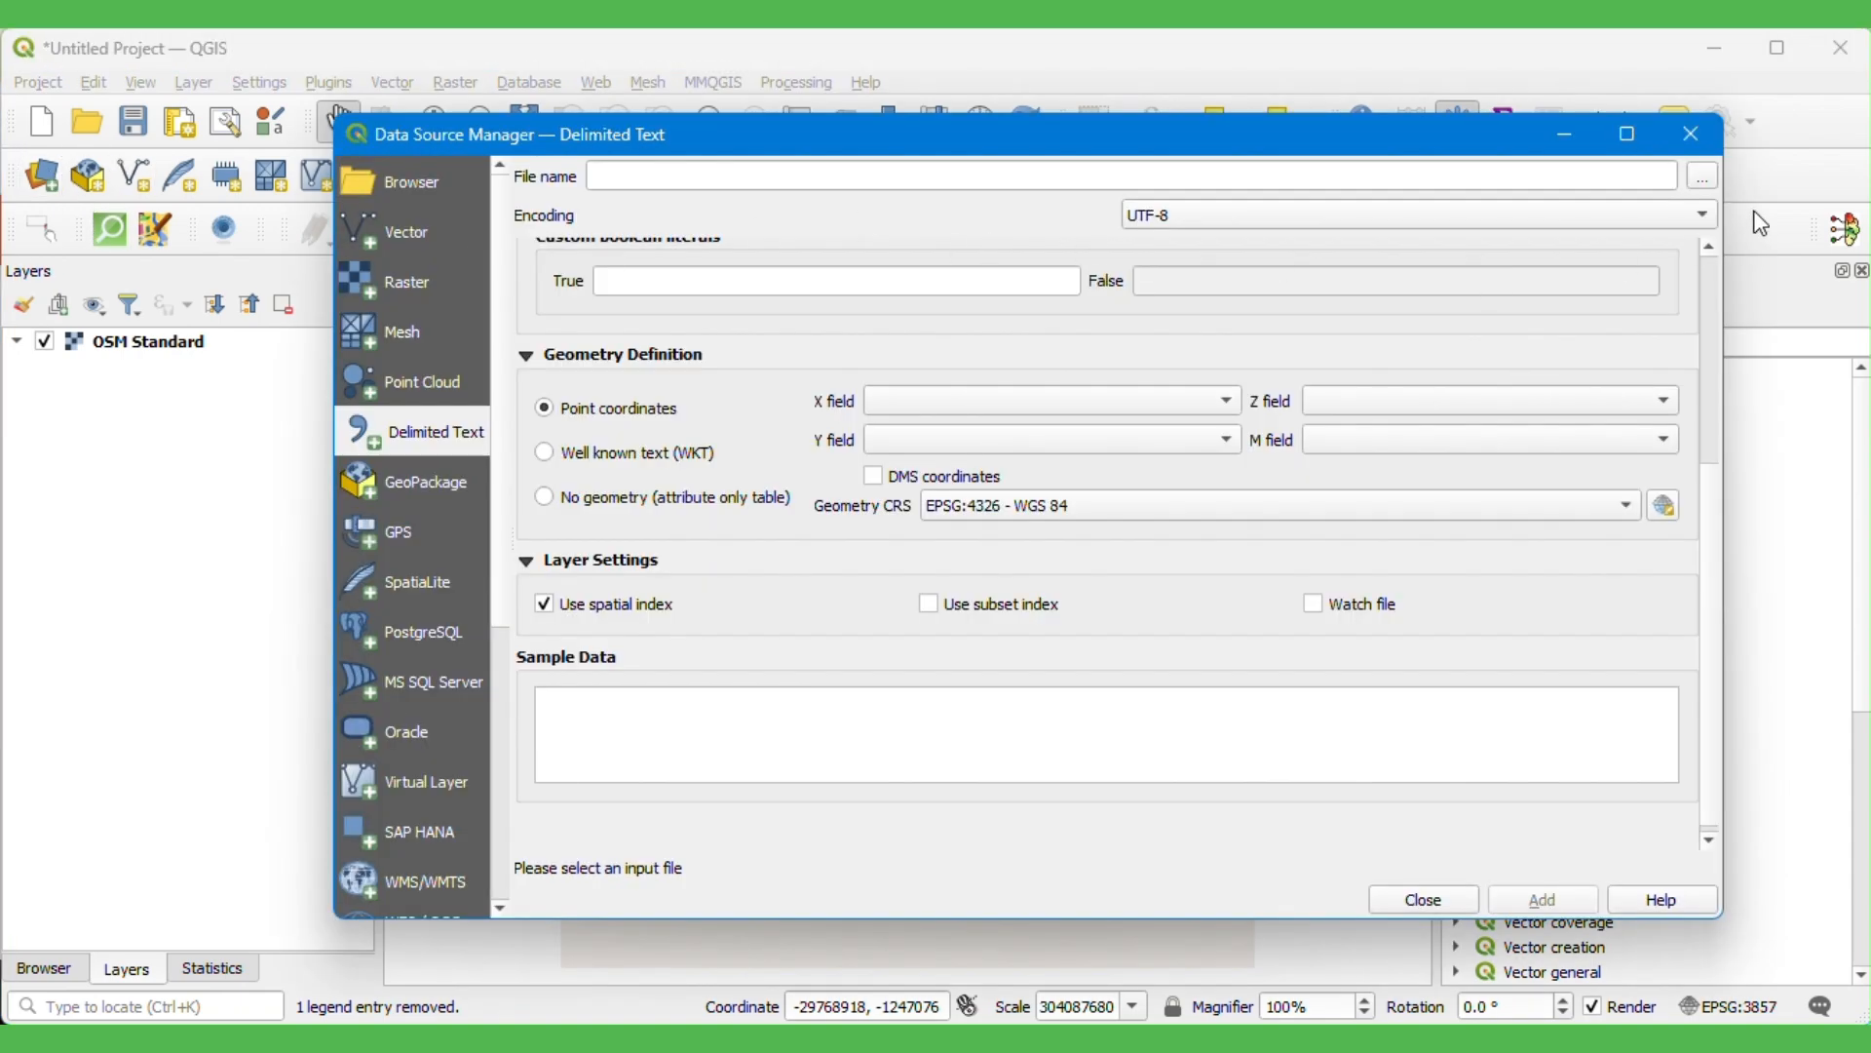
{"action": "left_click", "coordinate": [1704, 177]}
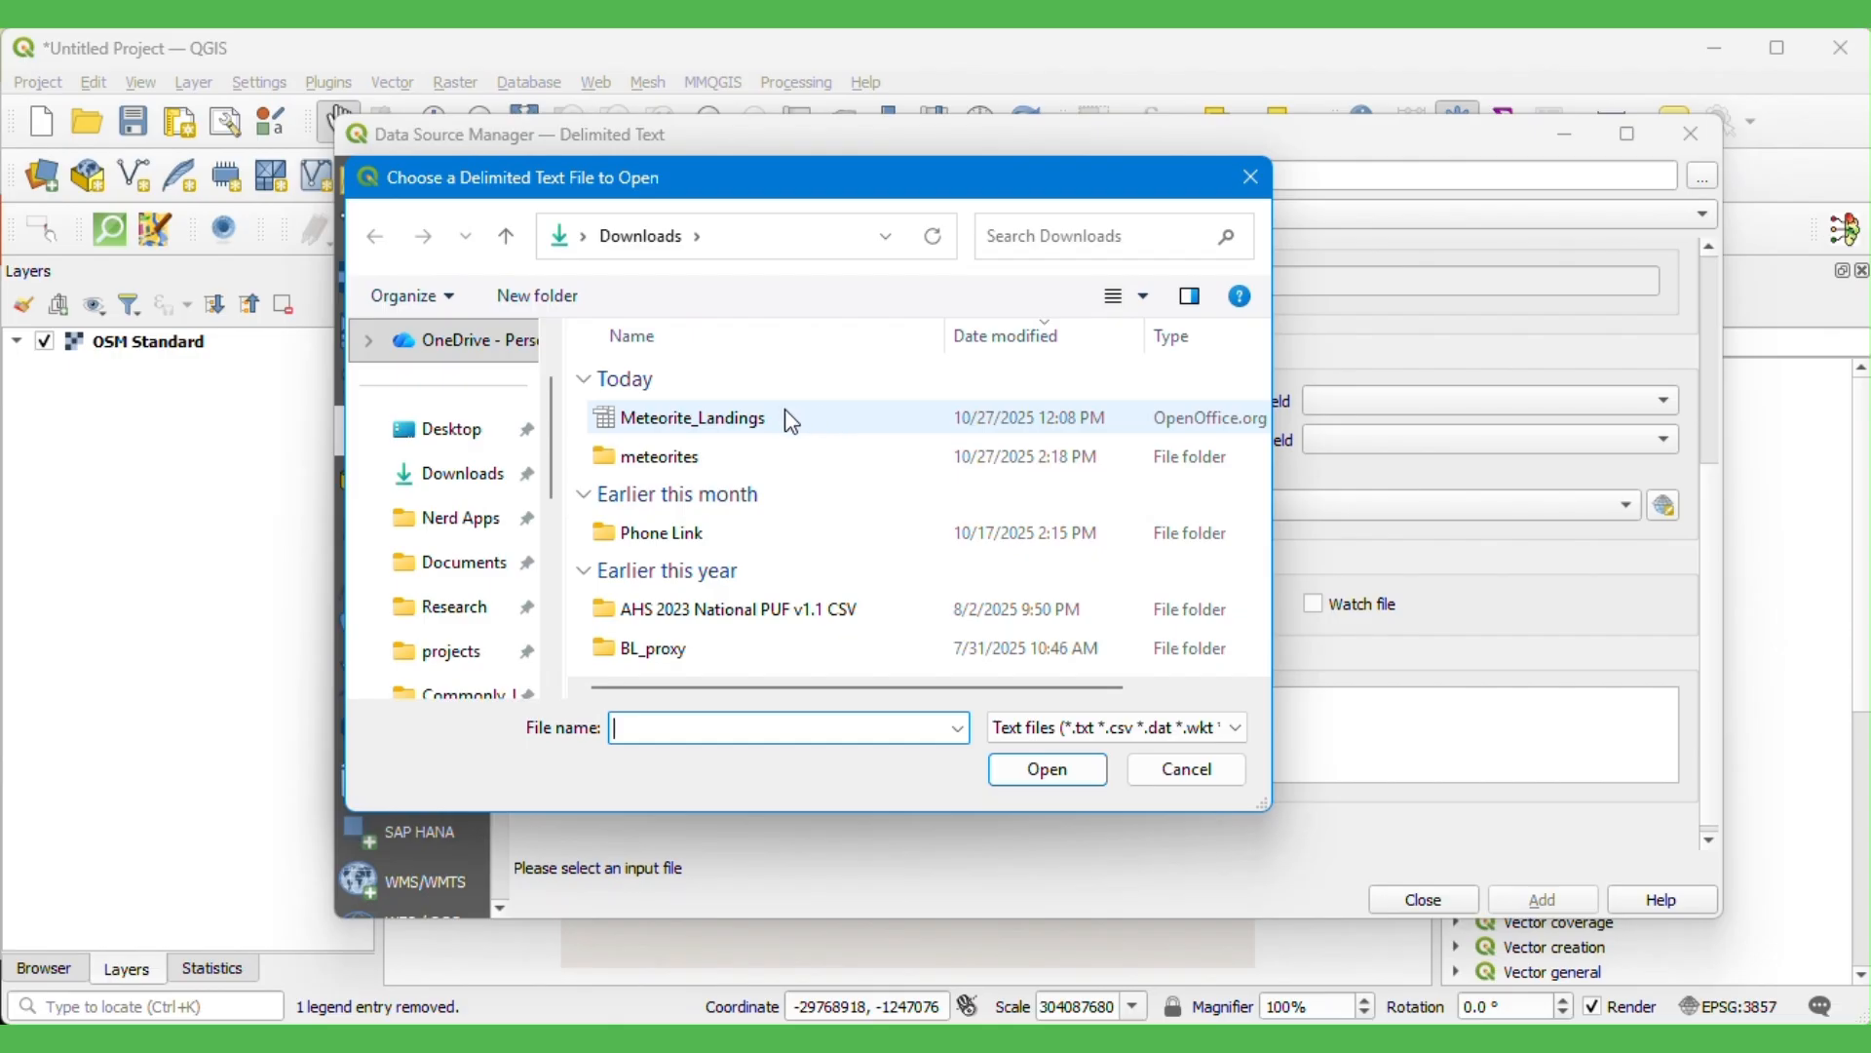
{"action": "double_click", "coordinate": [786, 410]}
{"action": "scroll", "coordinate": [775, 324], "scroll_direction": "up", "scroll_amount": 2}
{"action": "scroll", "coordinate": [781, 330], "scroll_direction": "up", "scroll_amount": 3}
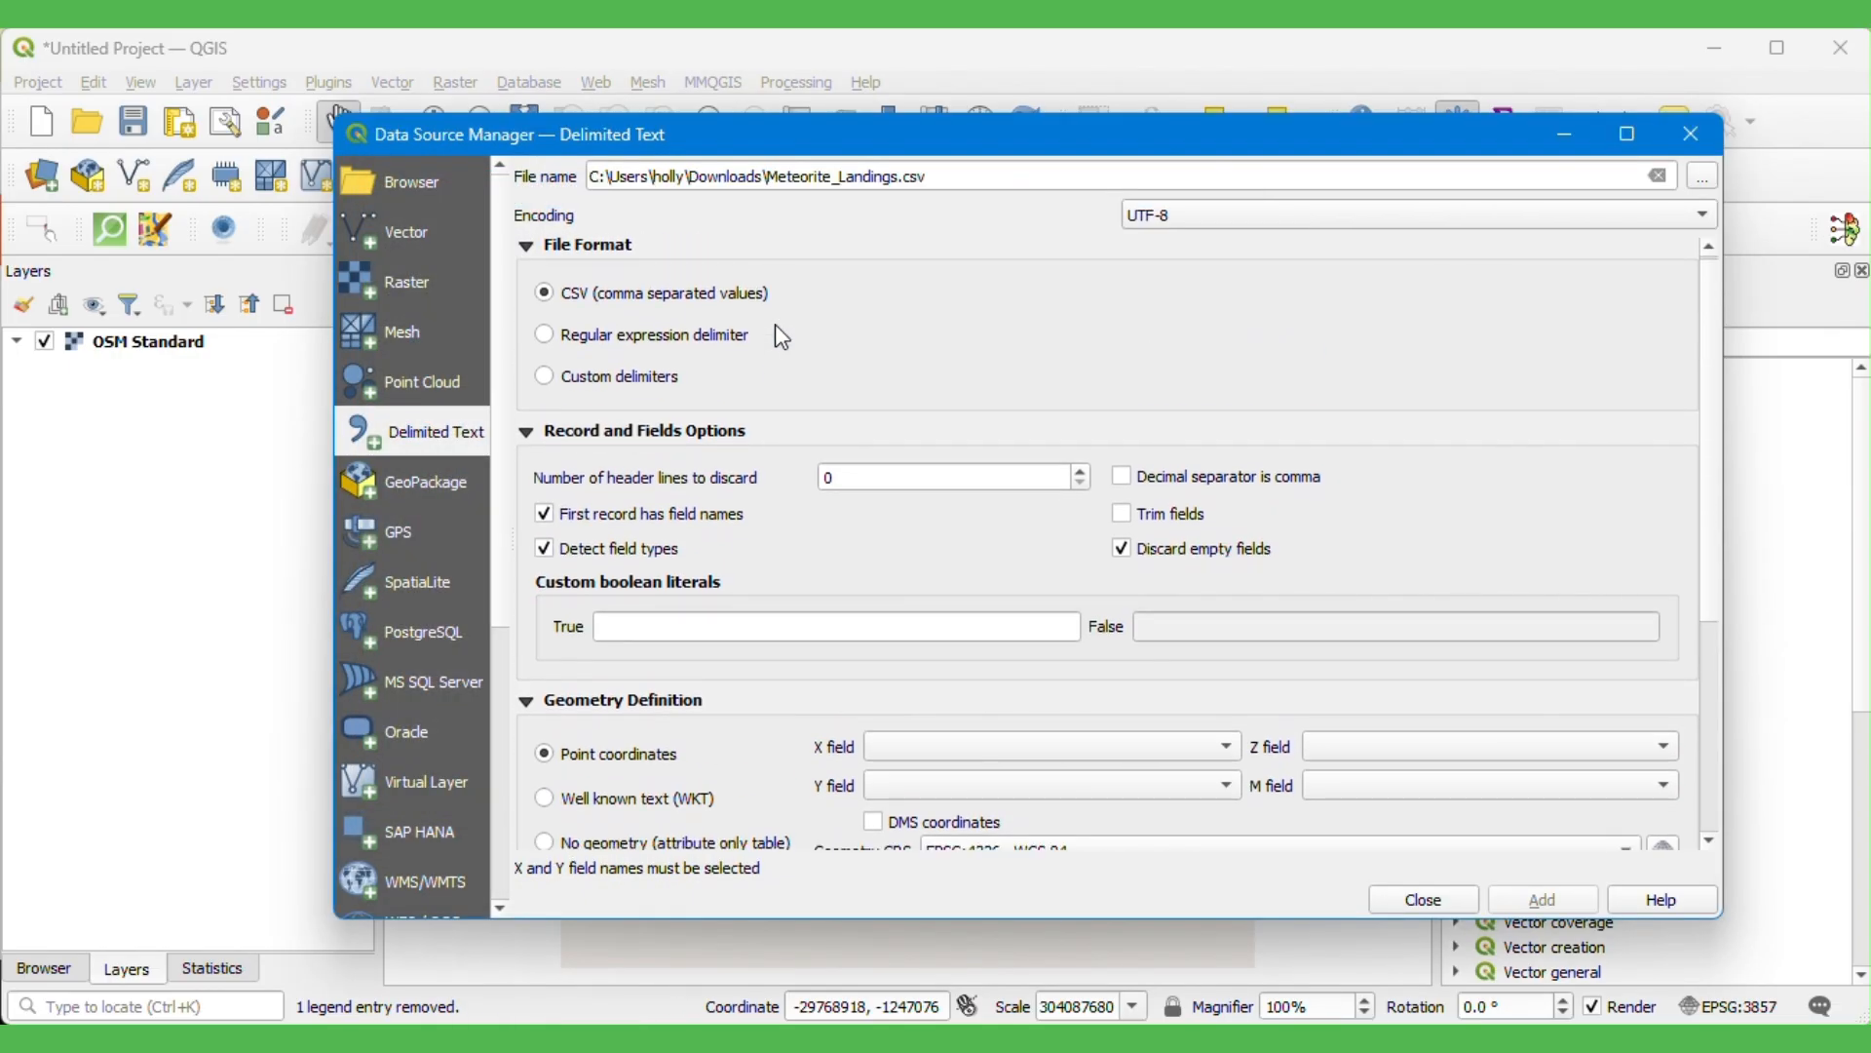
- Set the X field to reclong and the Y field to reclat, and add the CSV points to the map
{"action": "scroll", "coordinate": [777, 335], "scroll_direction": "down", "scroll_amount": 3}
{"action": "left_click", "coordinate": [1069, 620]}
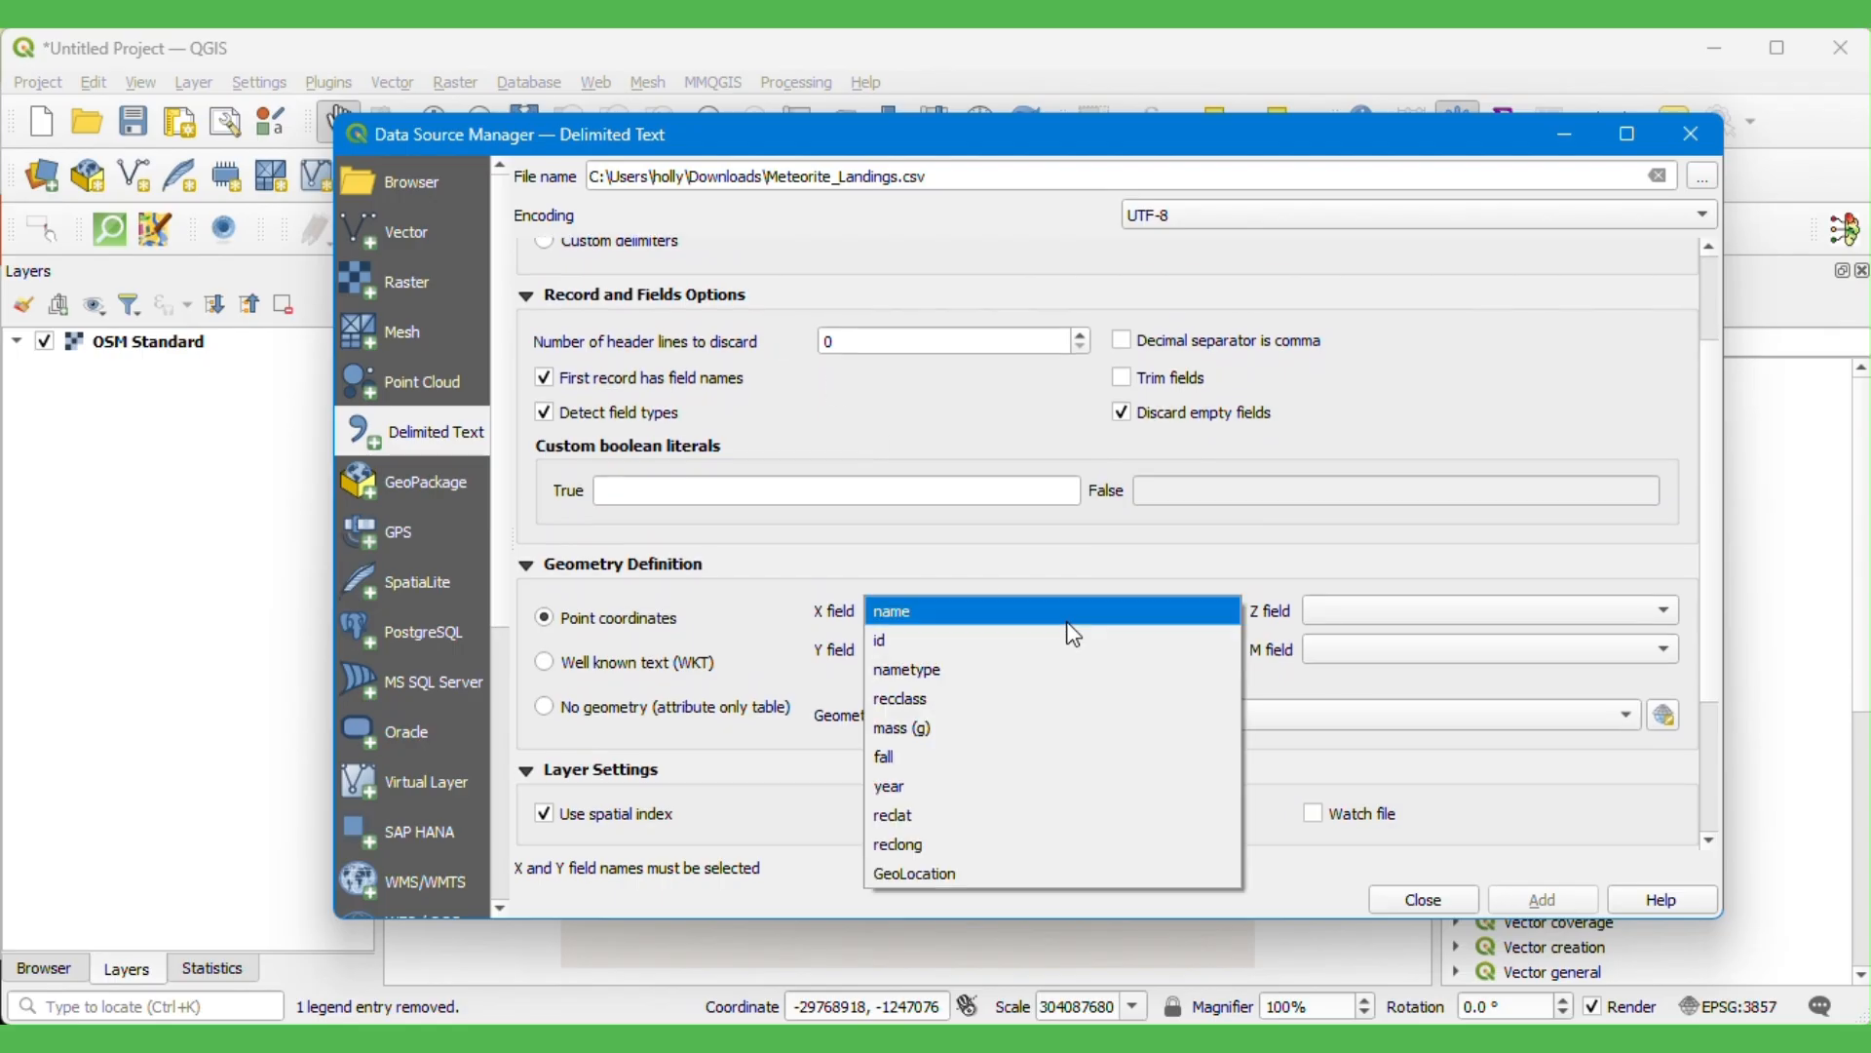
{"action": "left_click", "coordinate": [897, 844]}
{"action": "left_click", "coordinate": [885, 651]}
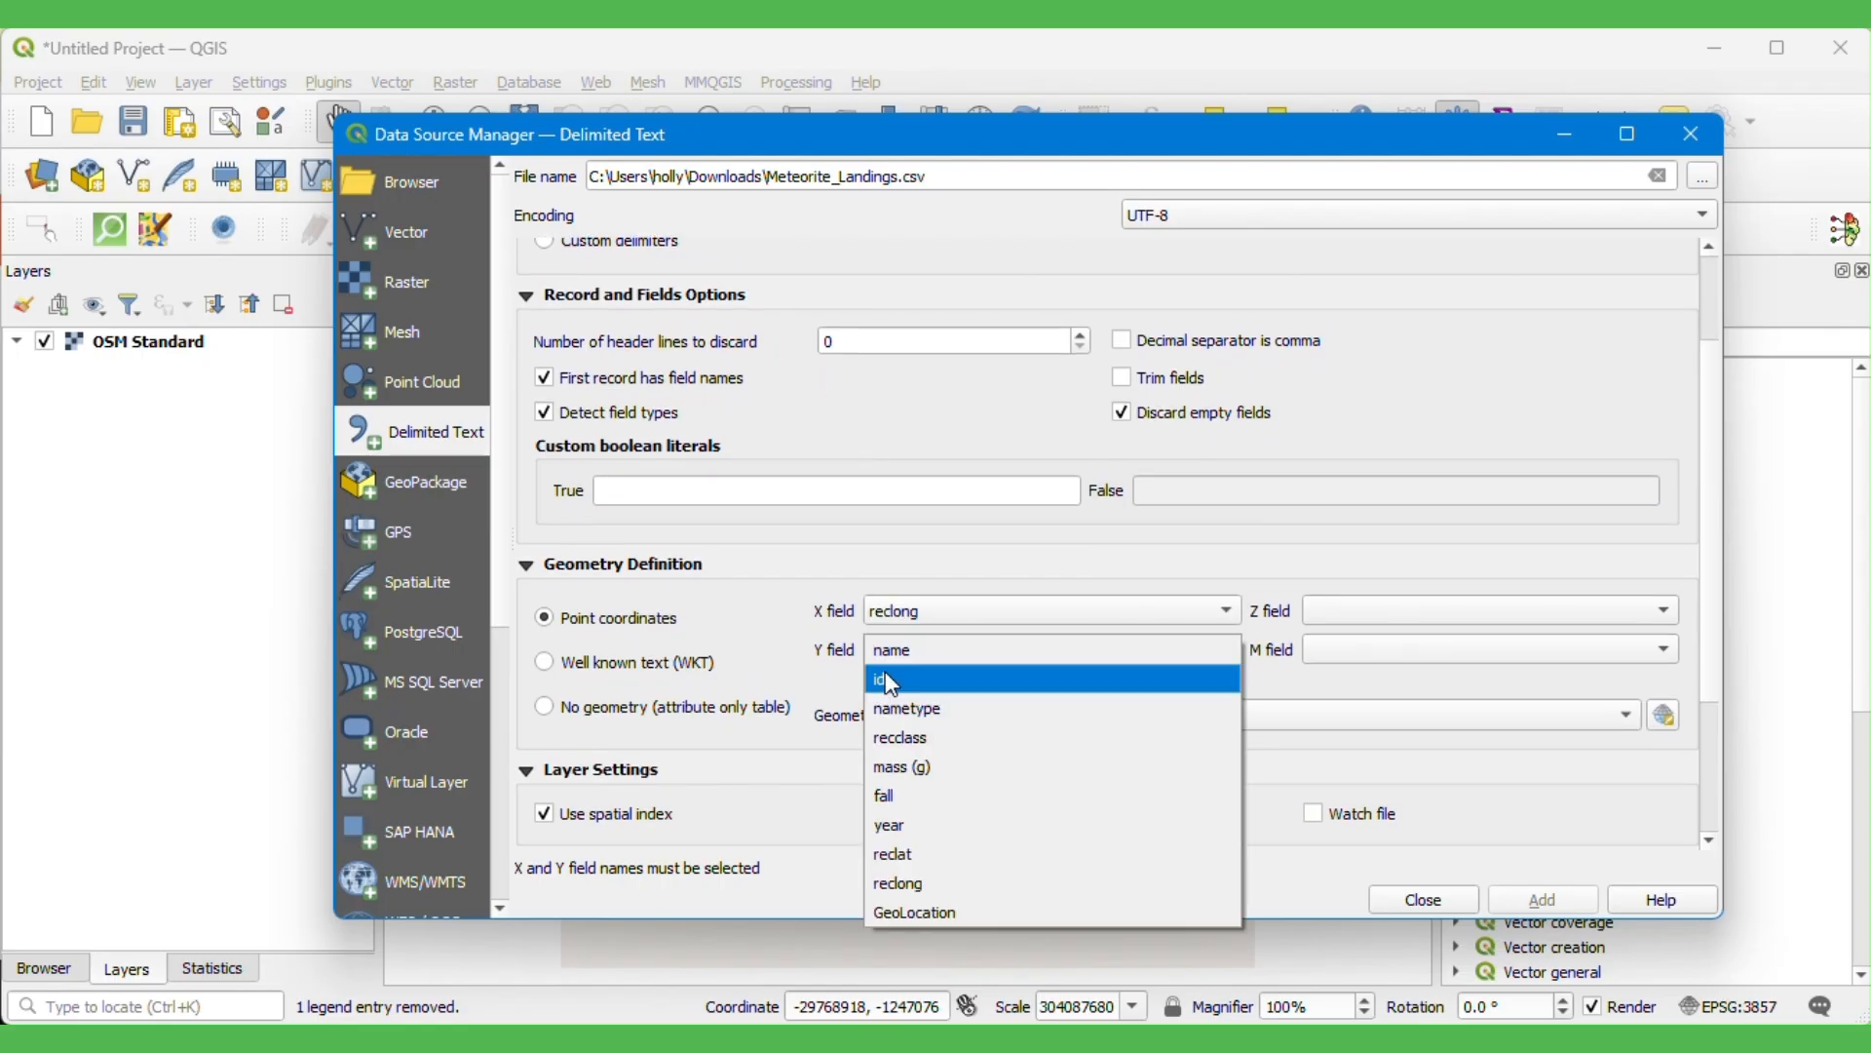
{"action": "left_click", "coordinate": [892, 849]}
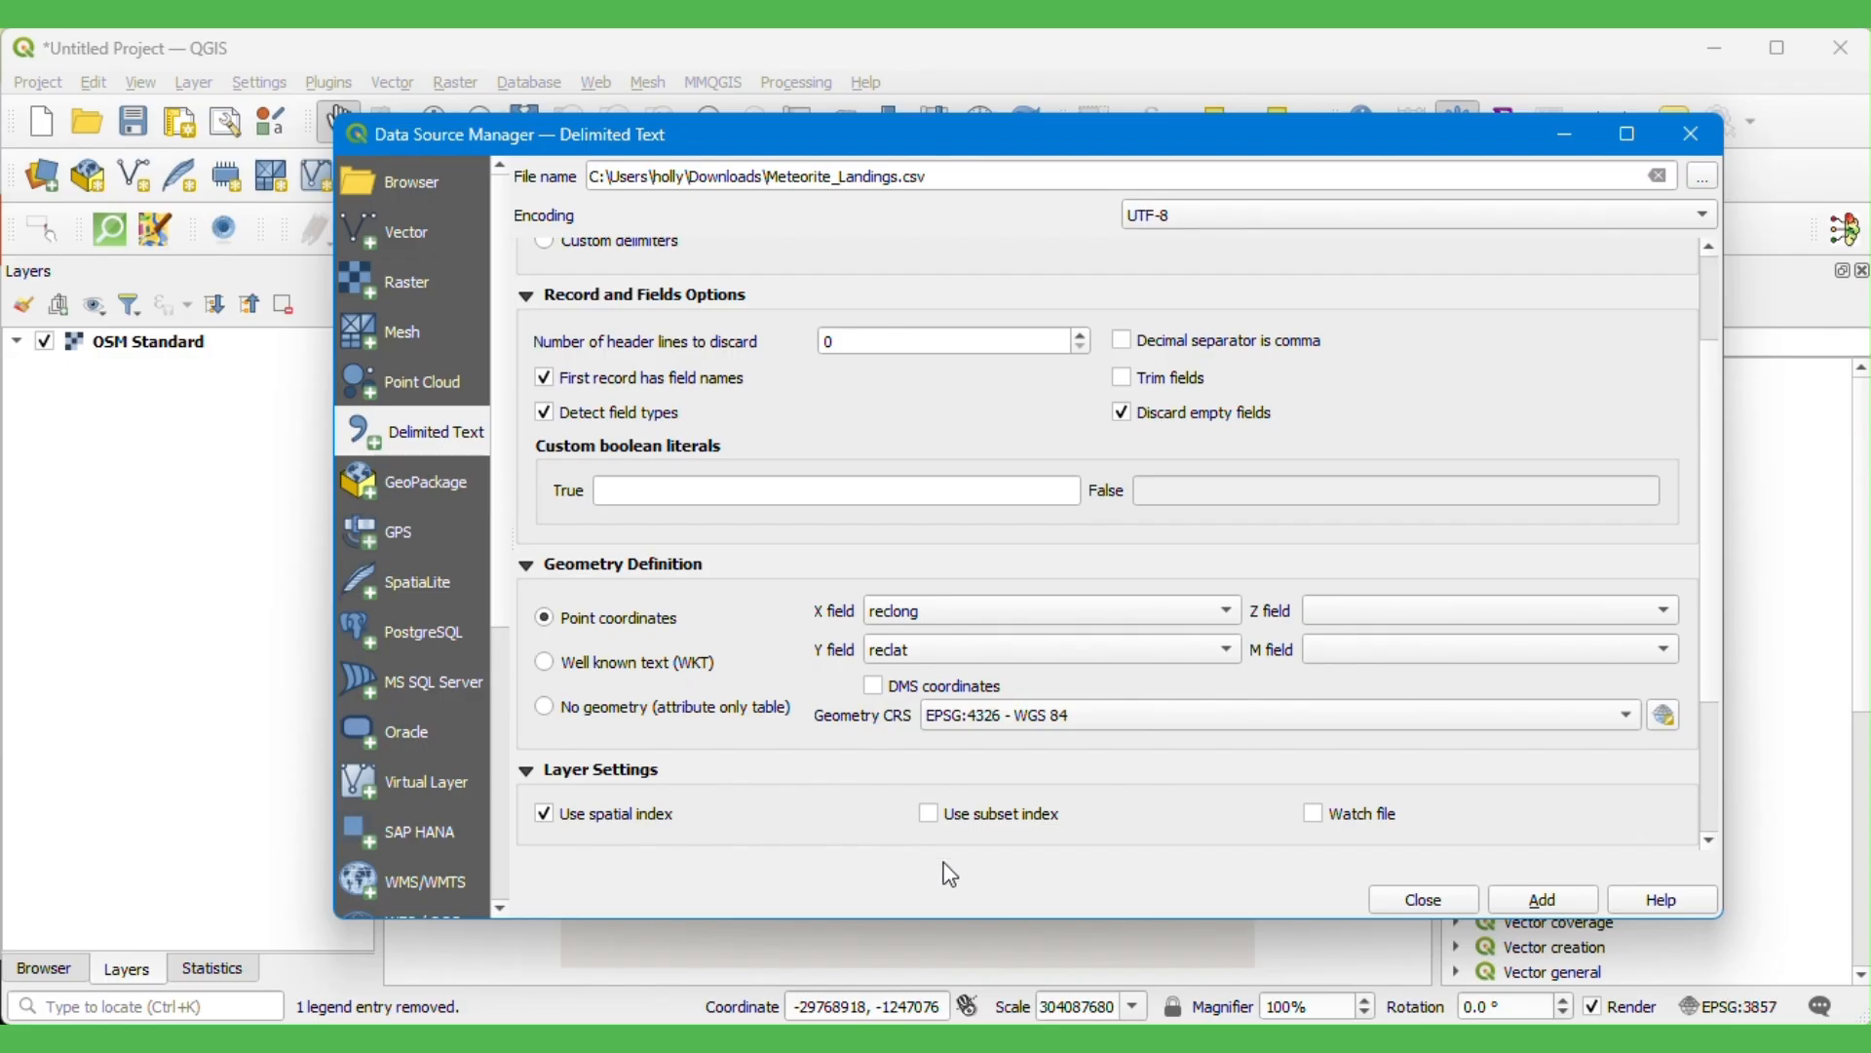
{"action": "left_click", "coordinate": [1522, 909]}
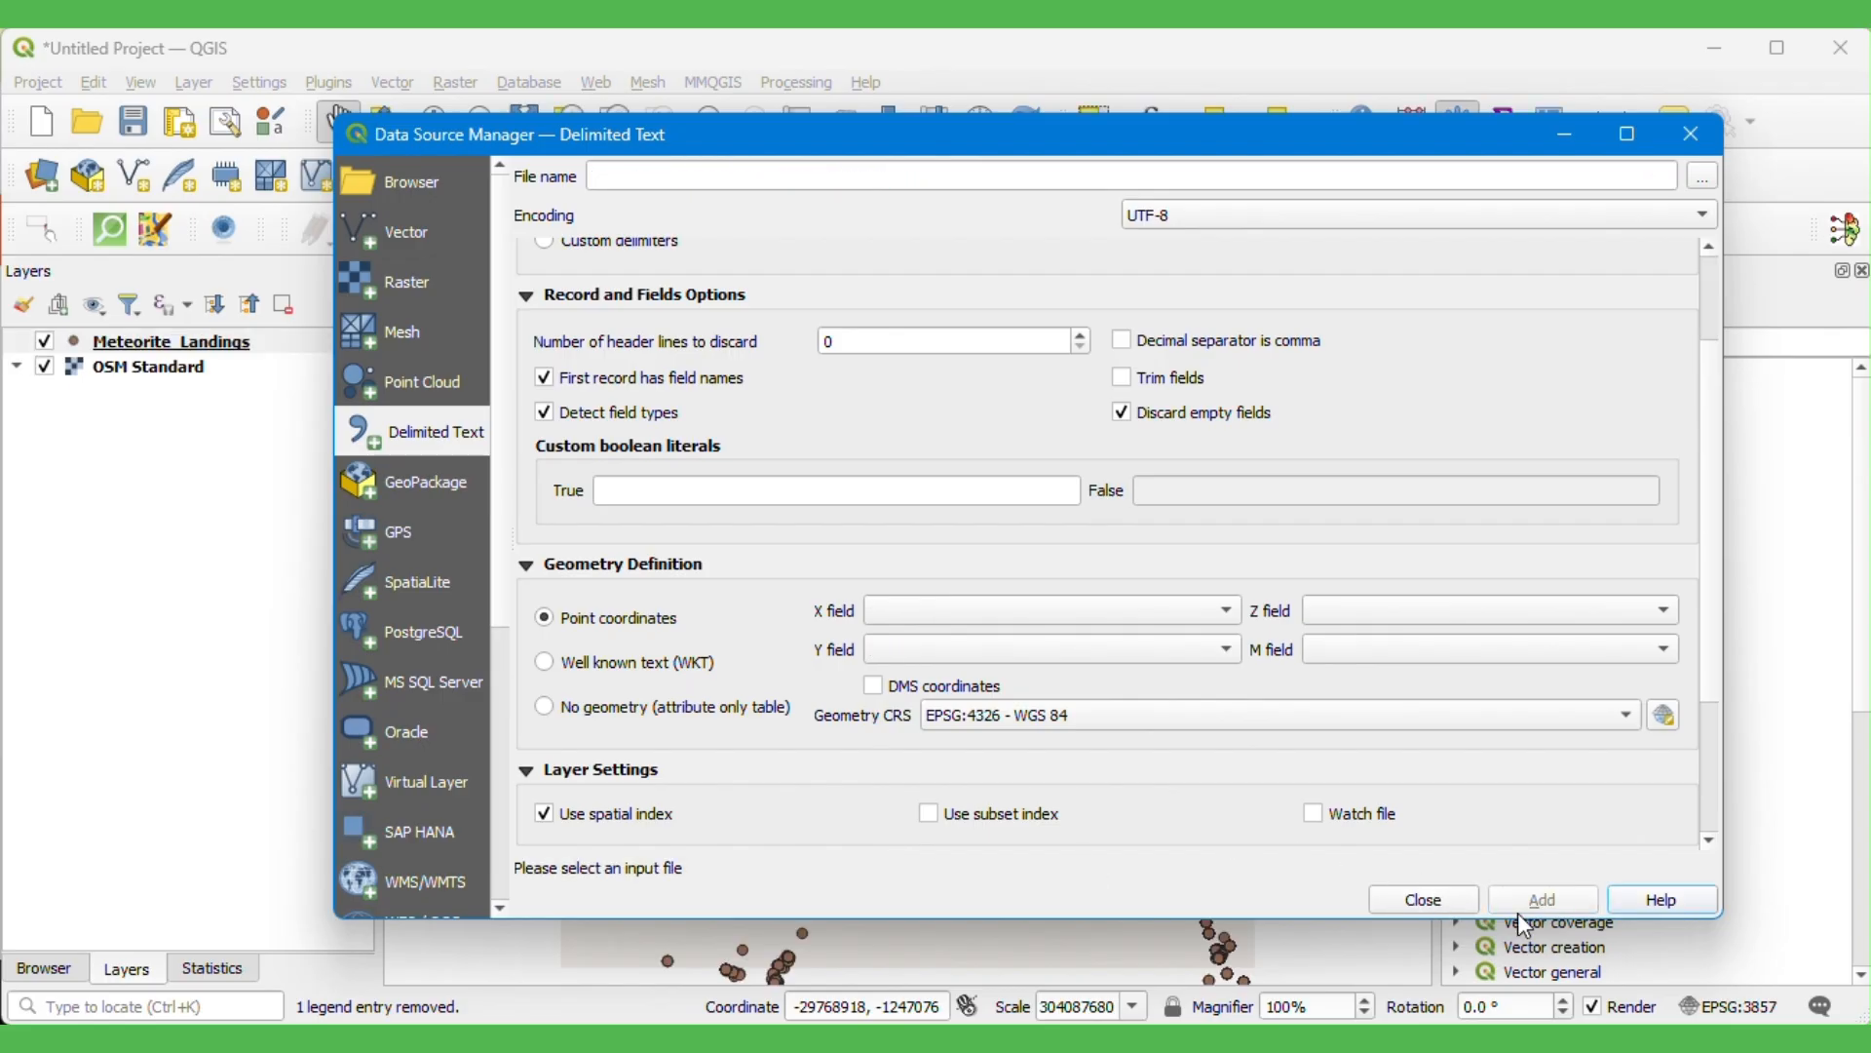
{"action": "left_click", "coordinate": [1415, 899]}
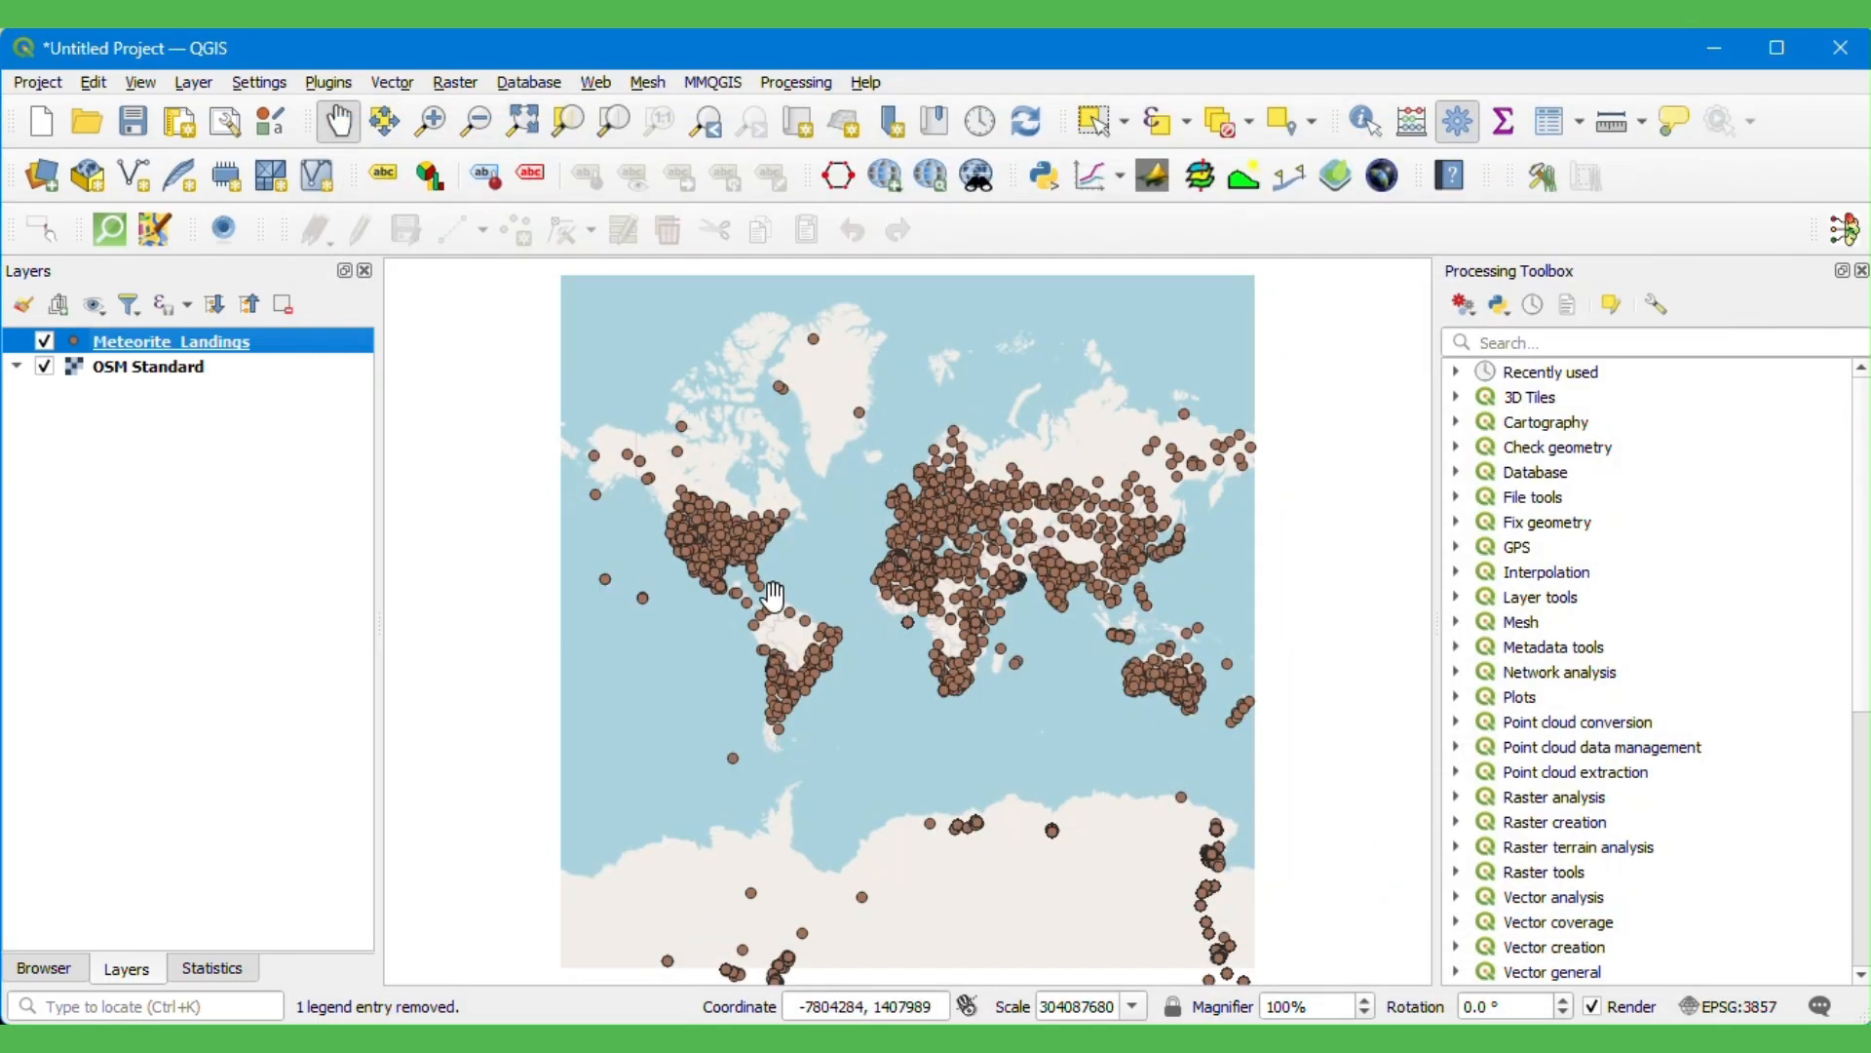
- Set up an ESRI Shapefile export of the Meteorite_Landings layer named meteorite_lands in the Downloads folder
{"action": "right_click", "coordinate": [242, 349]}
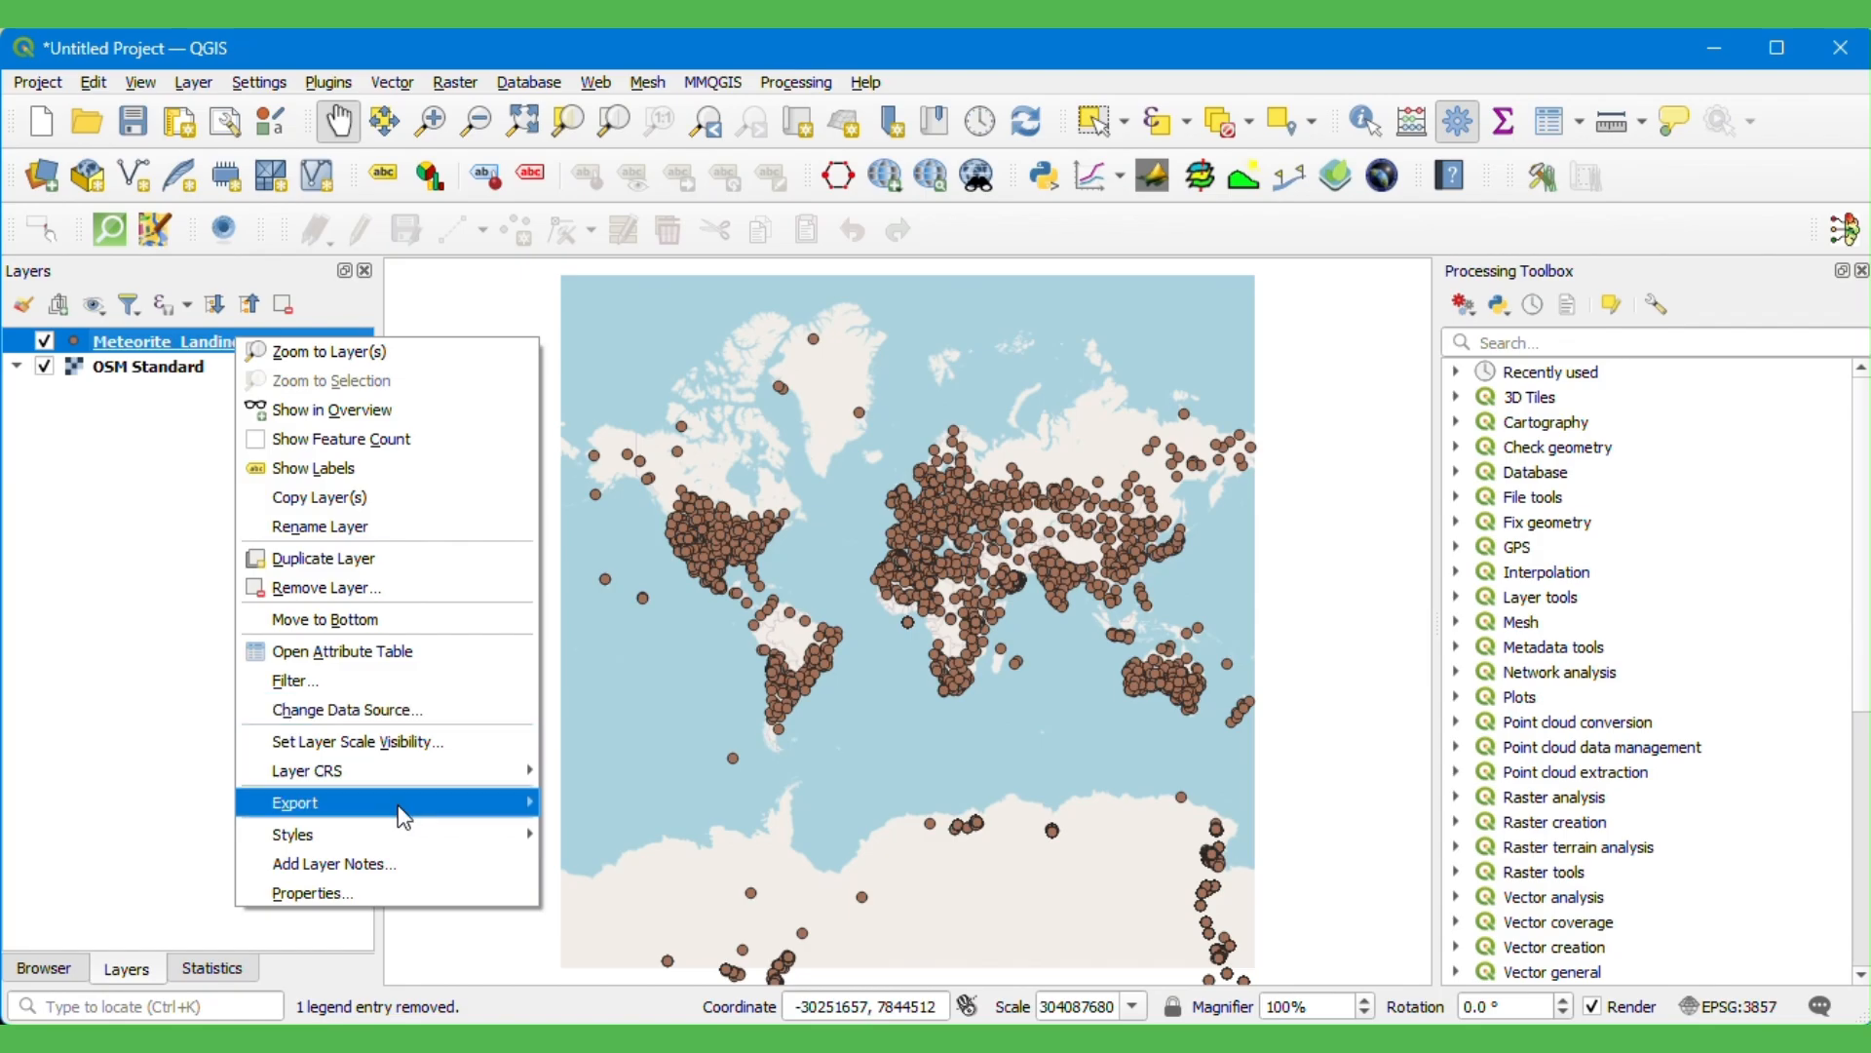
{"action": "mouse_move", "coordinate": [517, 804]}
{"action": "left_click", "coordinate": [610, 802]}
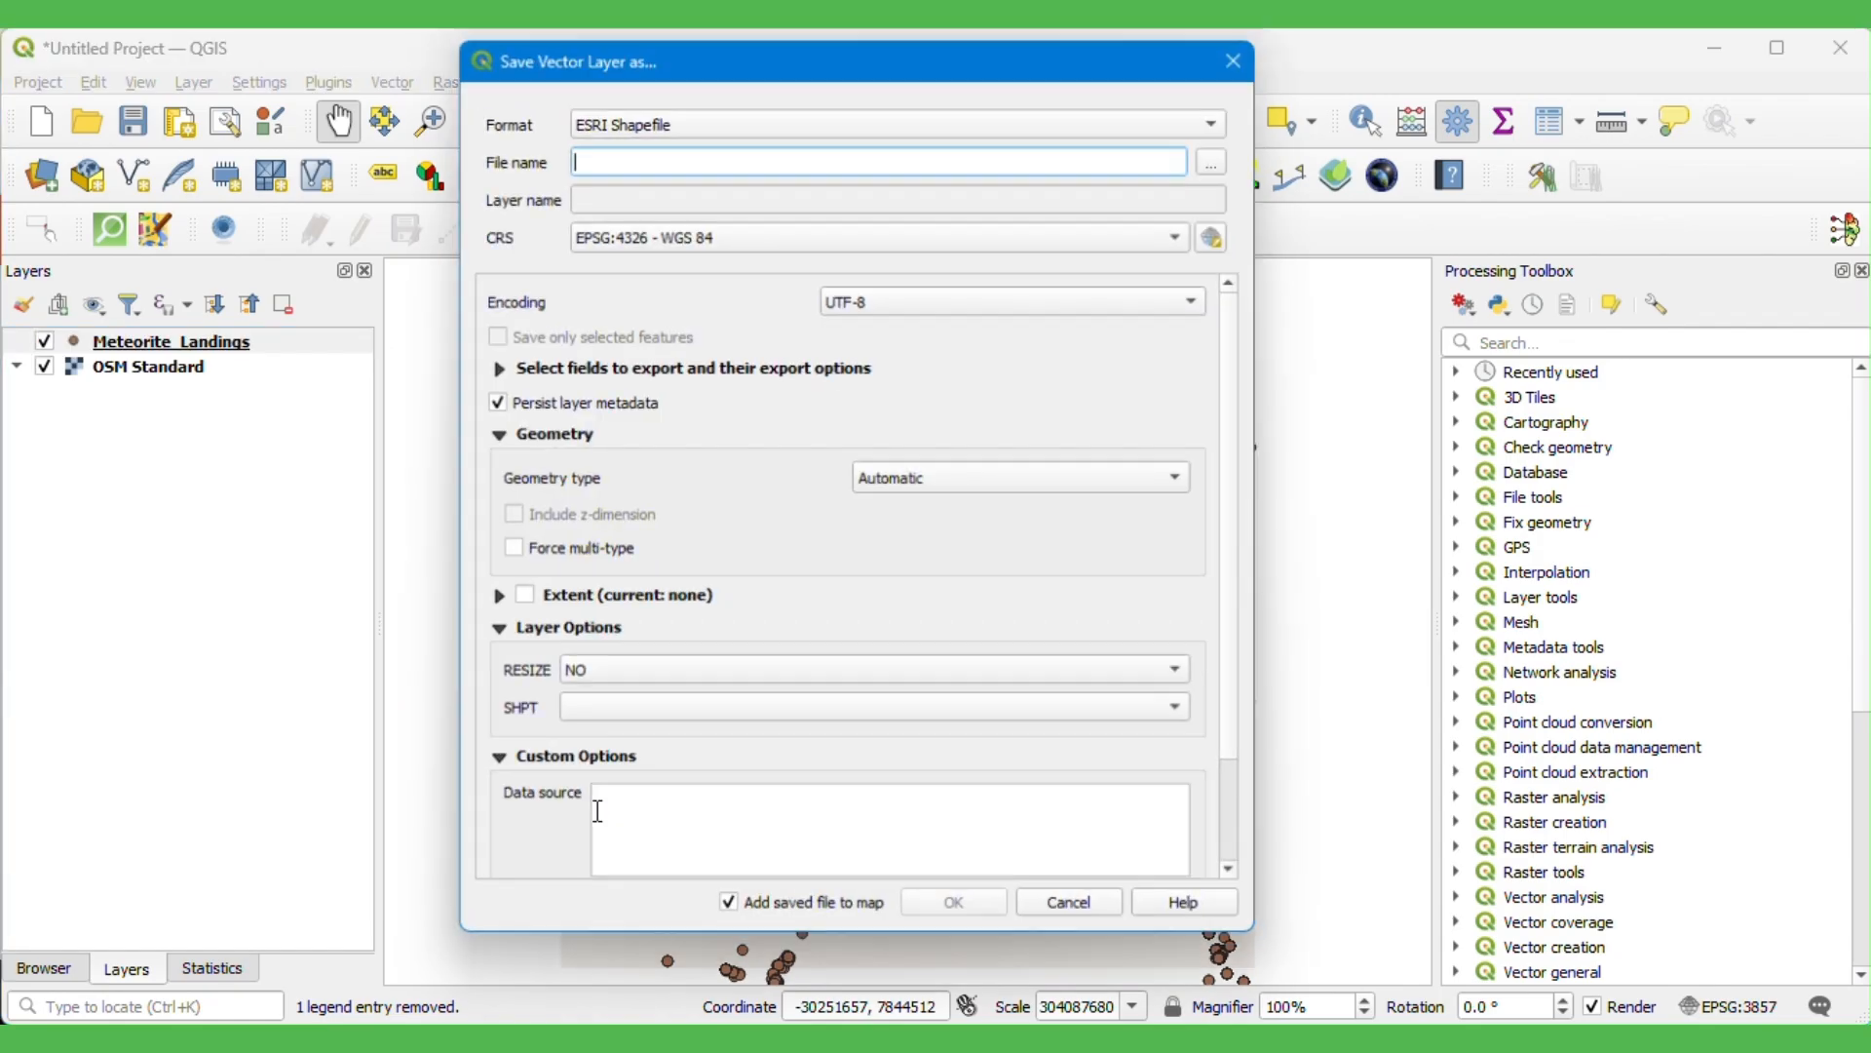
{"action": "type", "text": "m"}
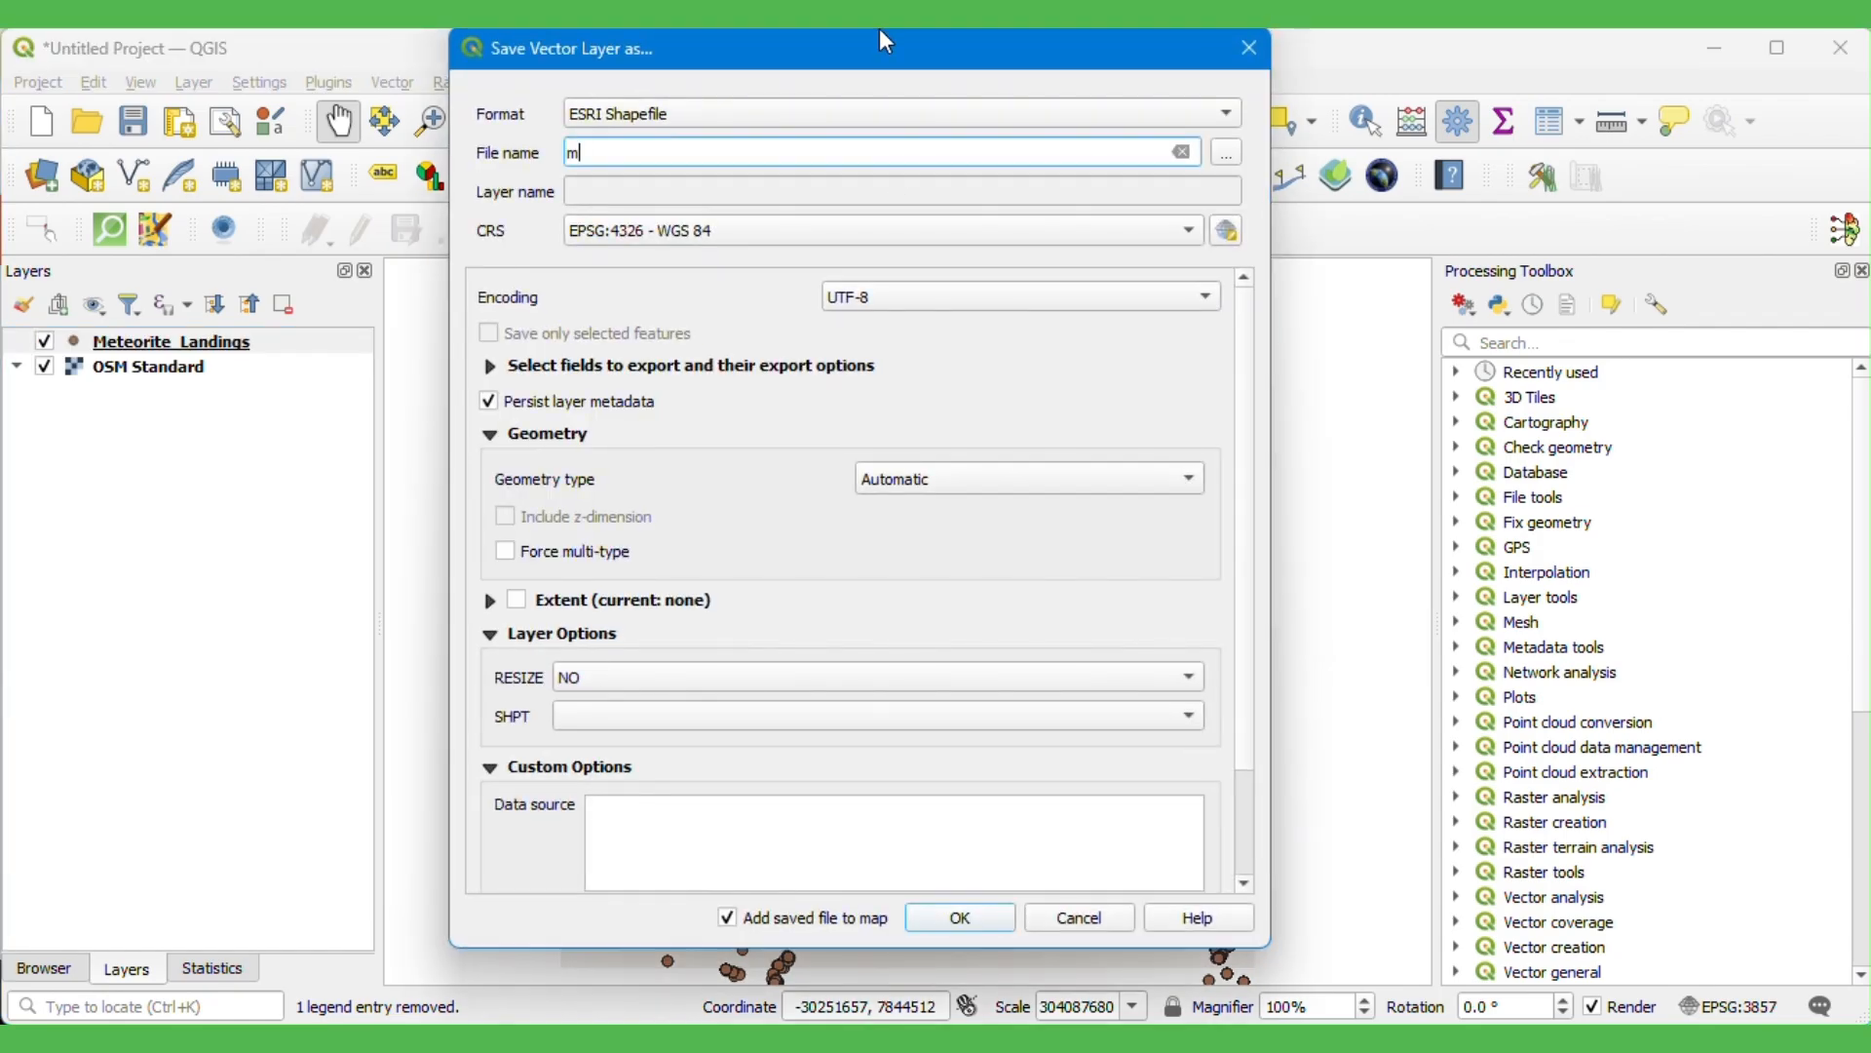
{"action": "type", "text": "eteorite_lands"}
{"action": "left_click", "coordinate": [1227, 153]}
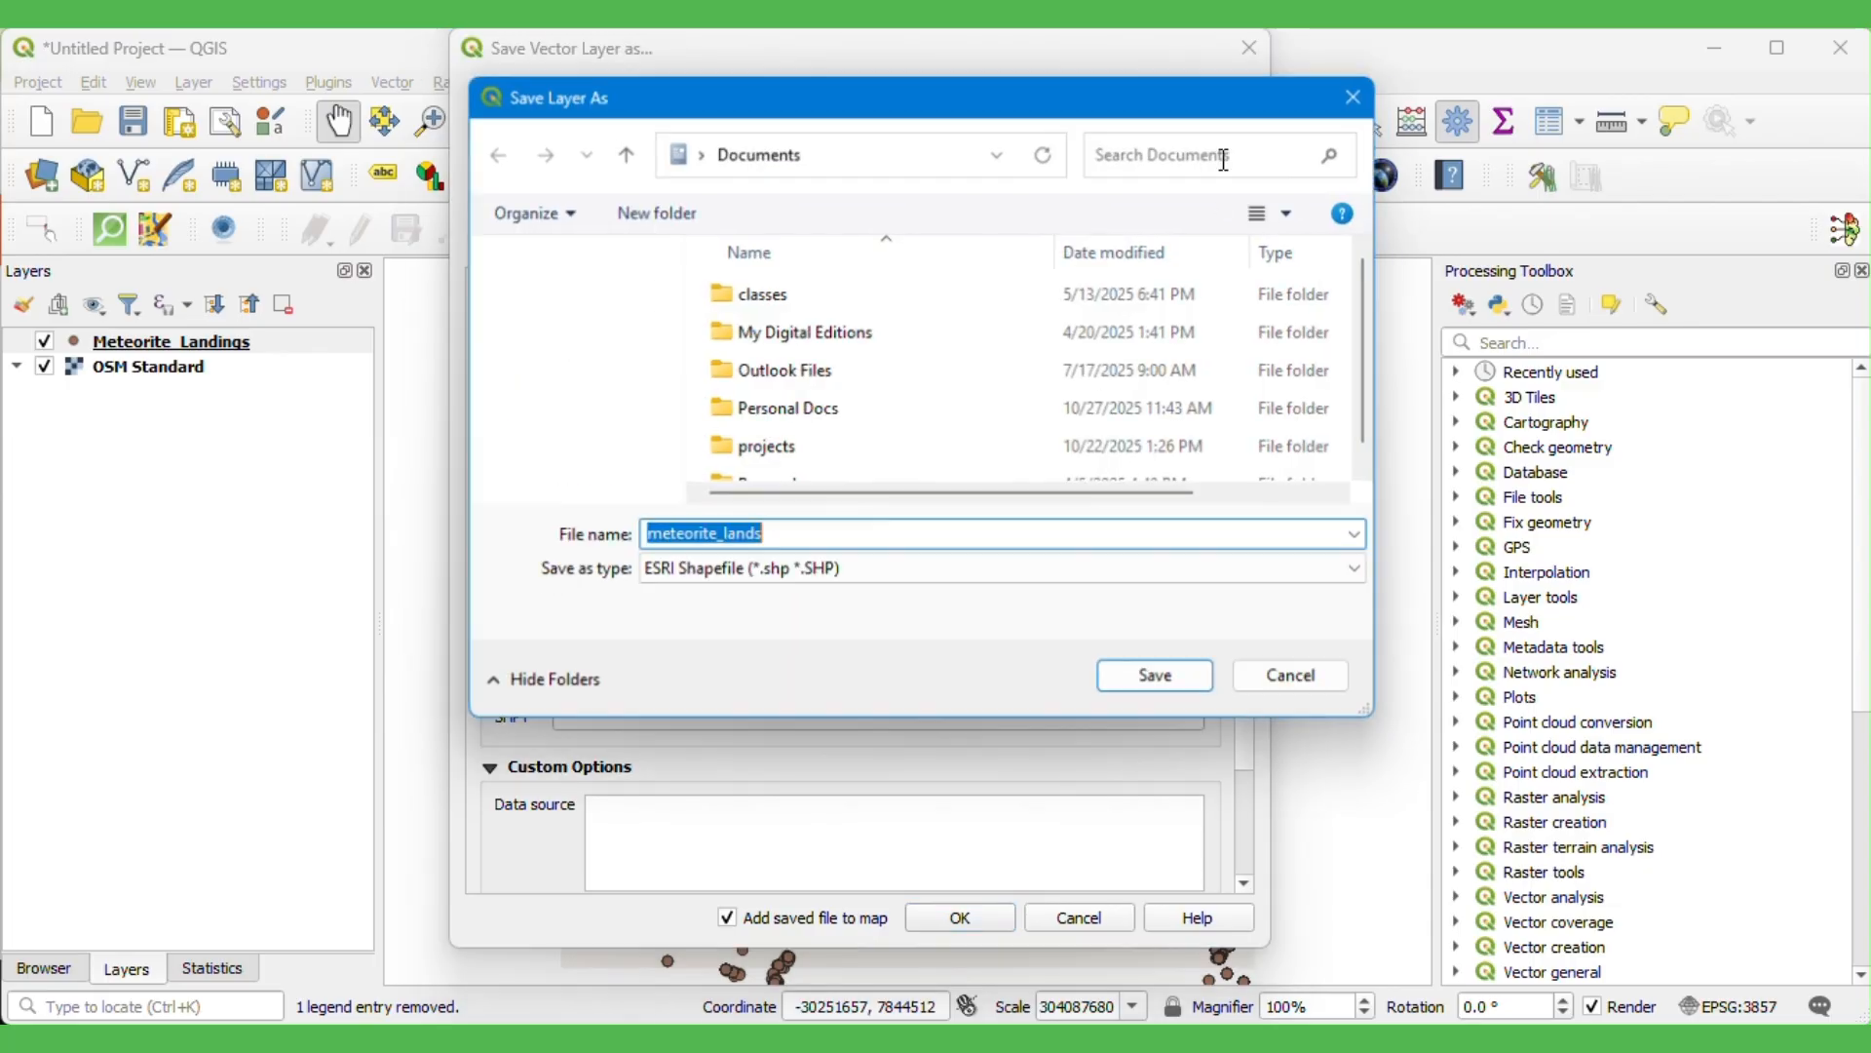
{"action": "left_click", "coordinate": [543, 388]}
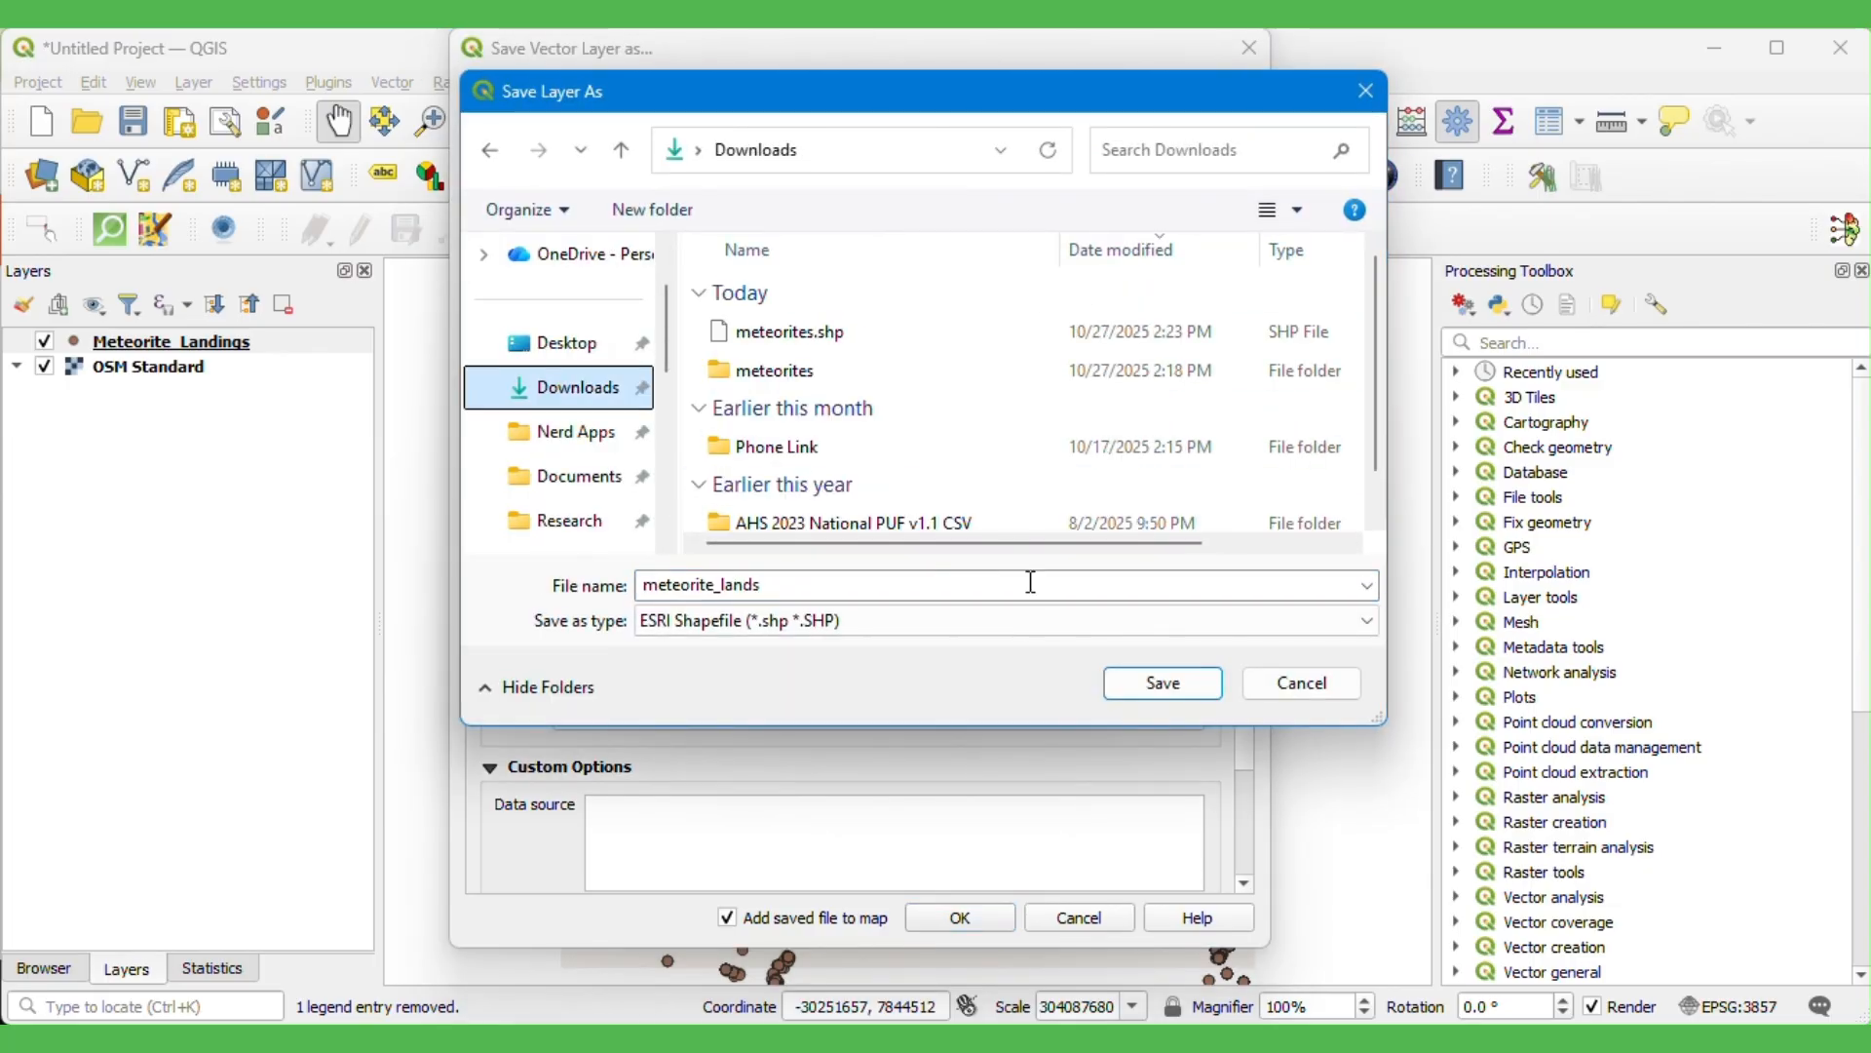
{"action": "left_click", "coordinate": [1155, 682]}
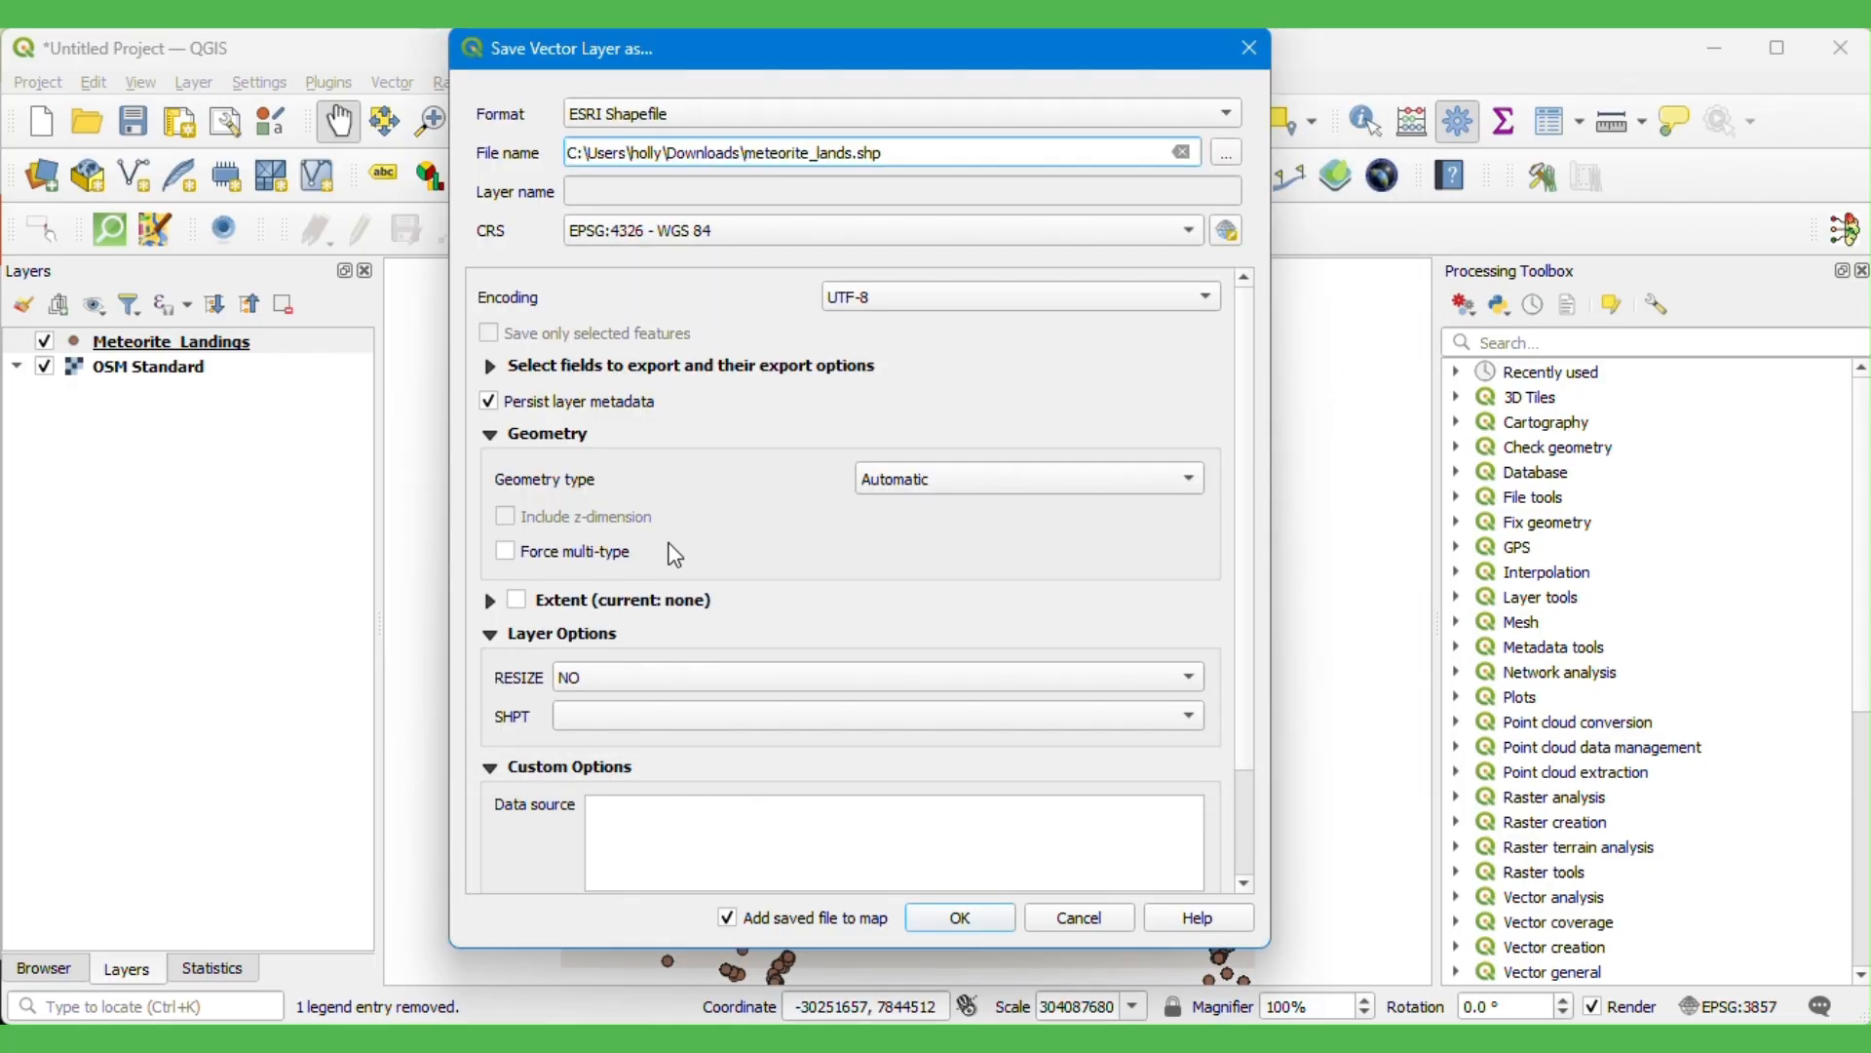
- Set the export CRS to the project CRS EPSG:3857 - WGS 84 / Pseudo-Mercator and save the shapefile
{"action": "left_click", "coordinate": [653, 238]}
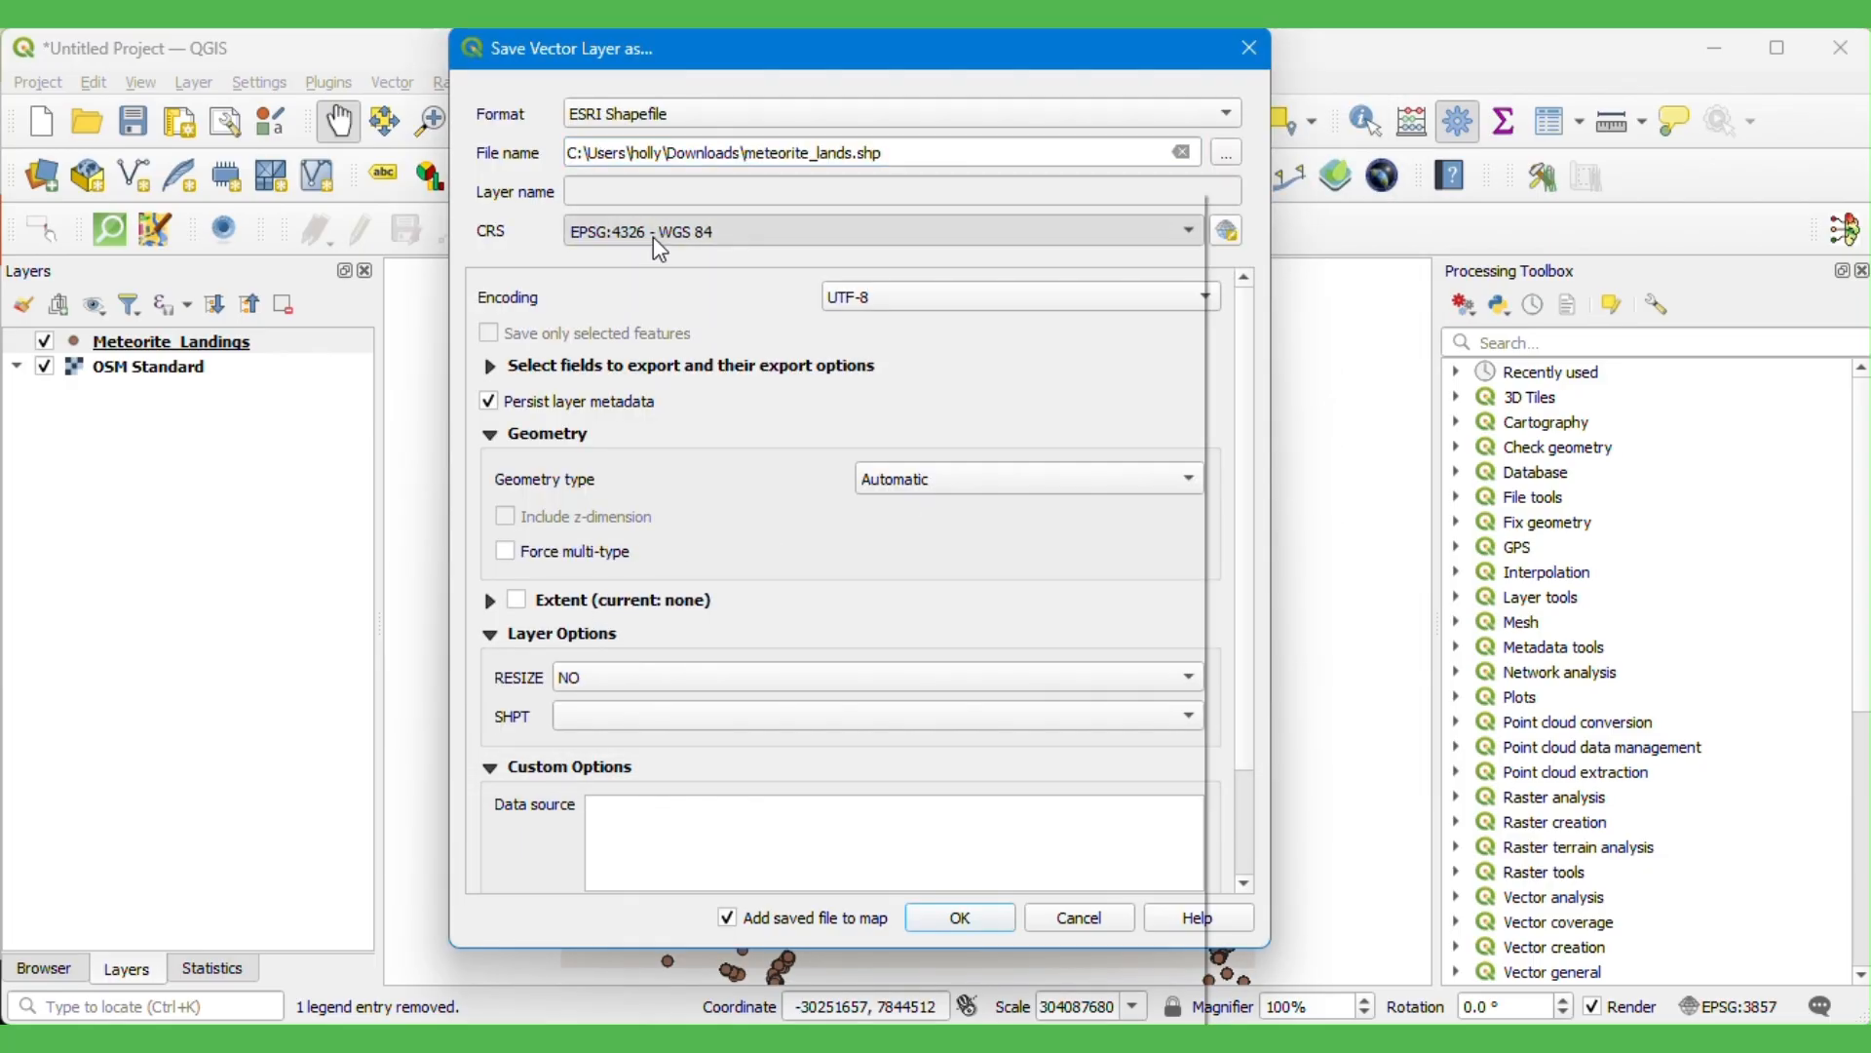
{"action": "left_click", "coordinate": [673, 234]}
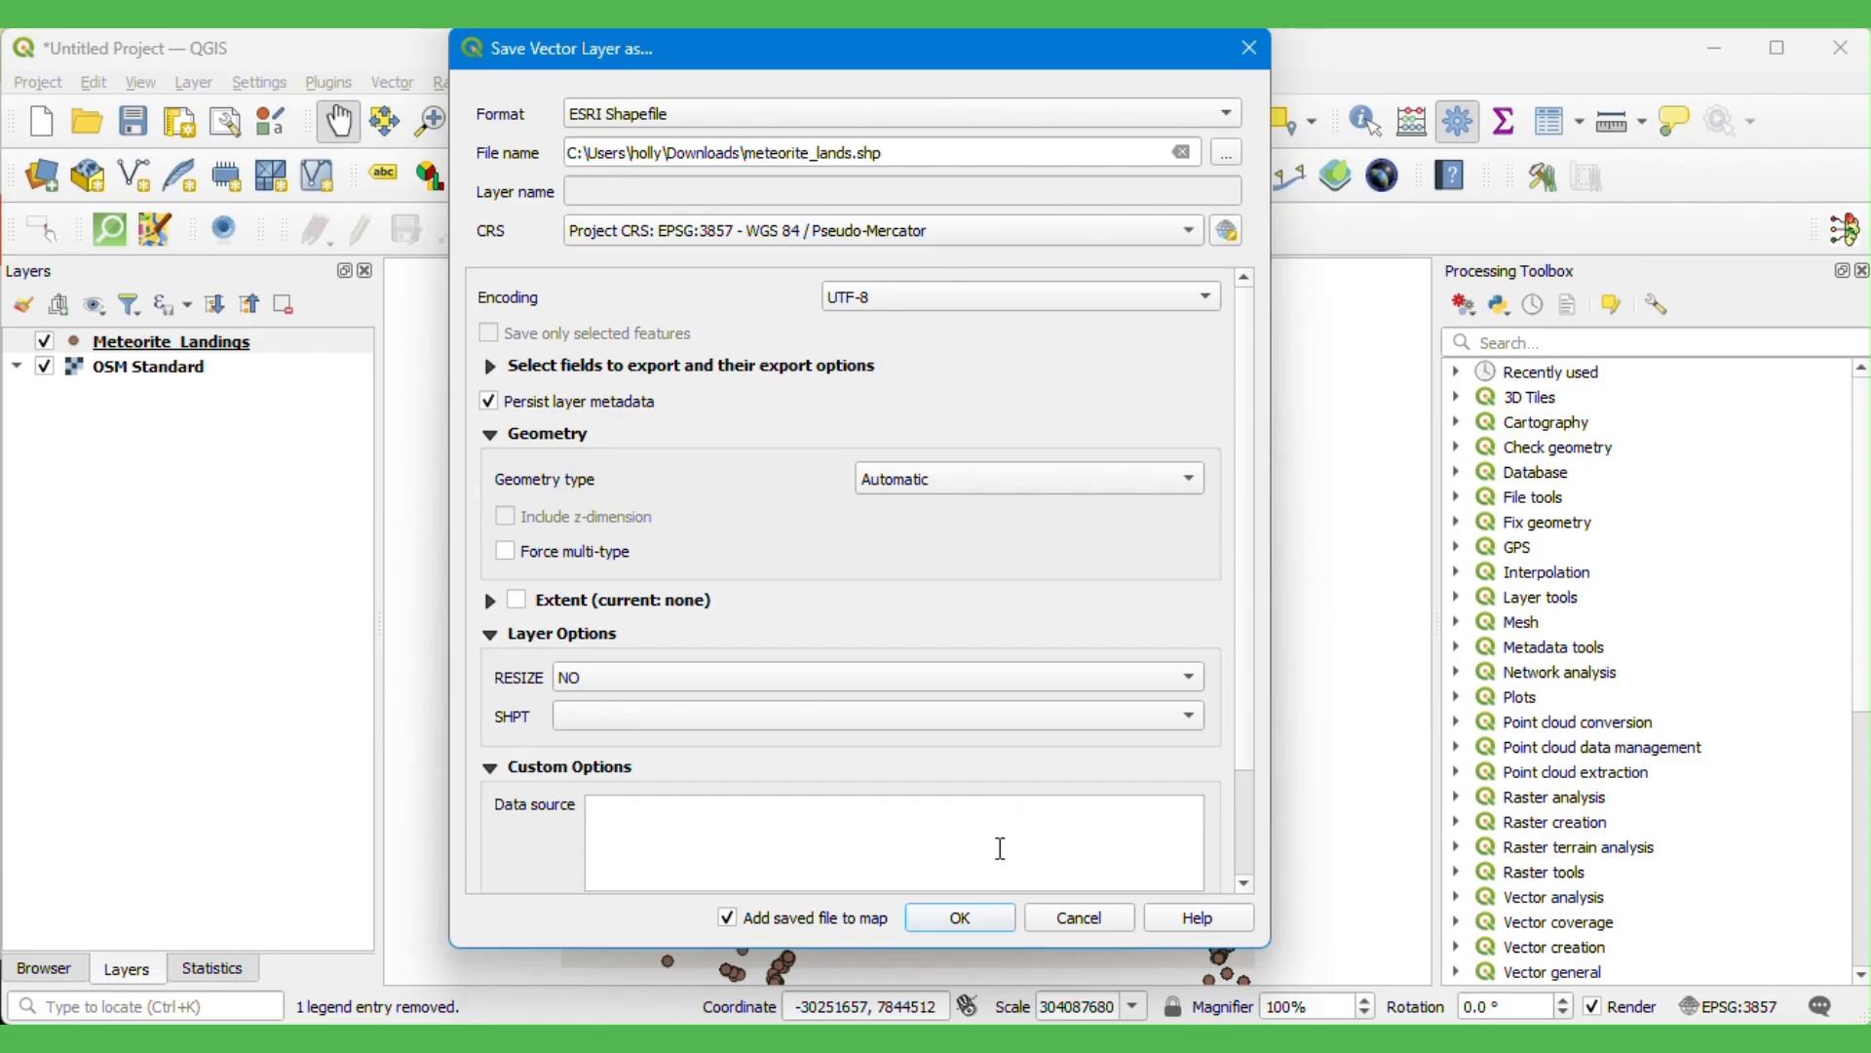
{"action": "left_click", "coordinate": [994, 921]}
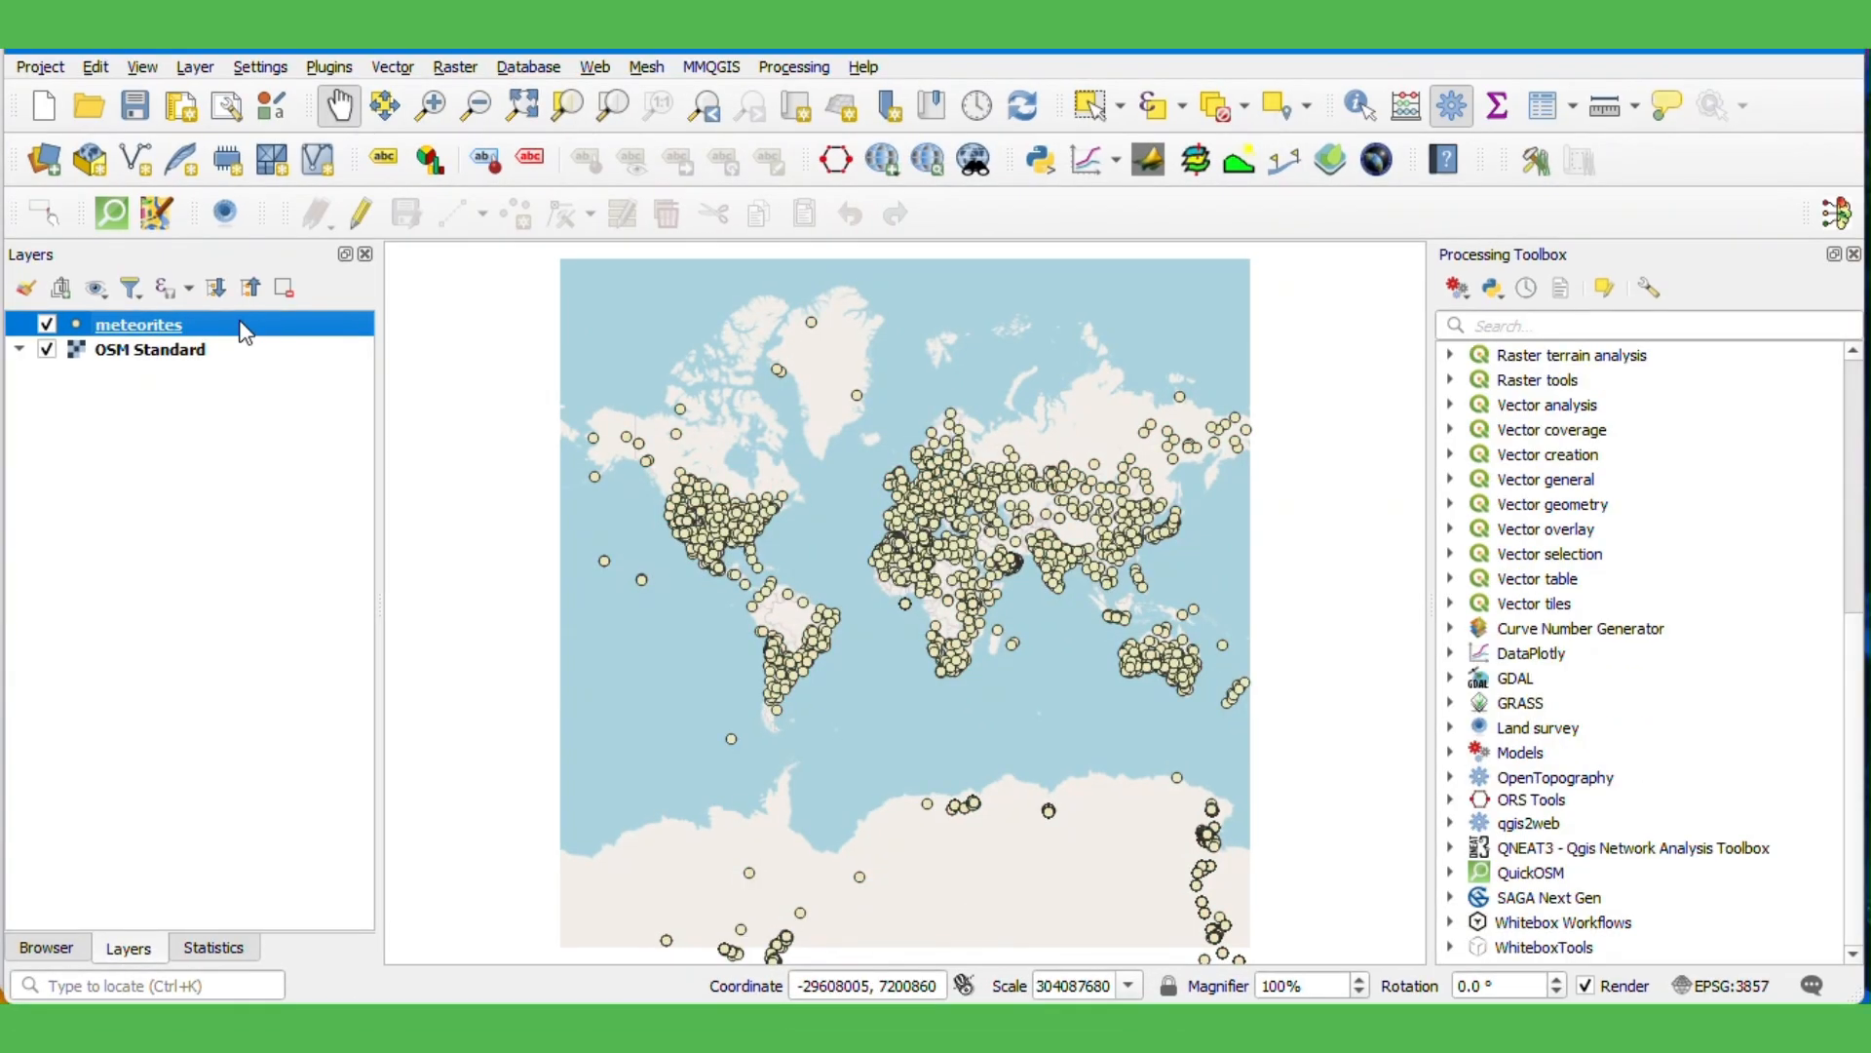
- Change the meteorites layer's symbol layer type from Simple Marker to SVG Marker
{"action": "double_click", "coordinate": [244, 342]}
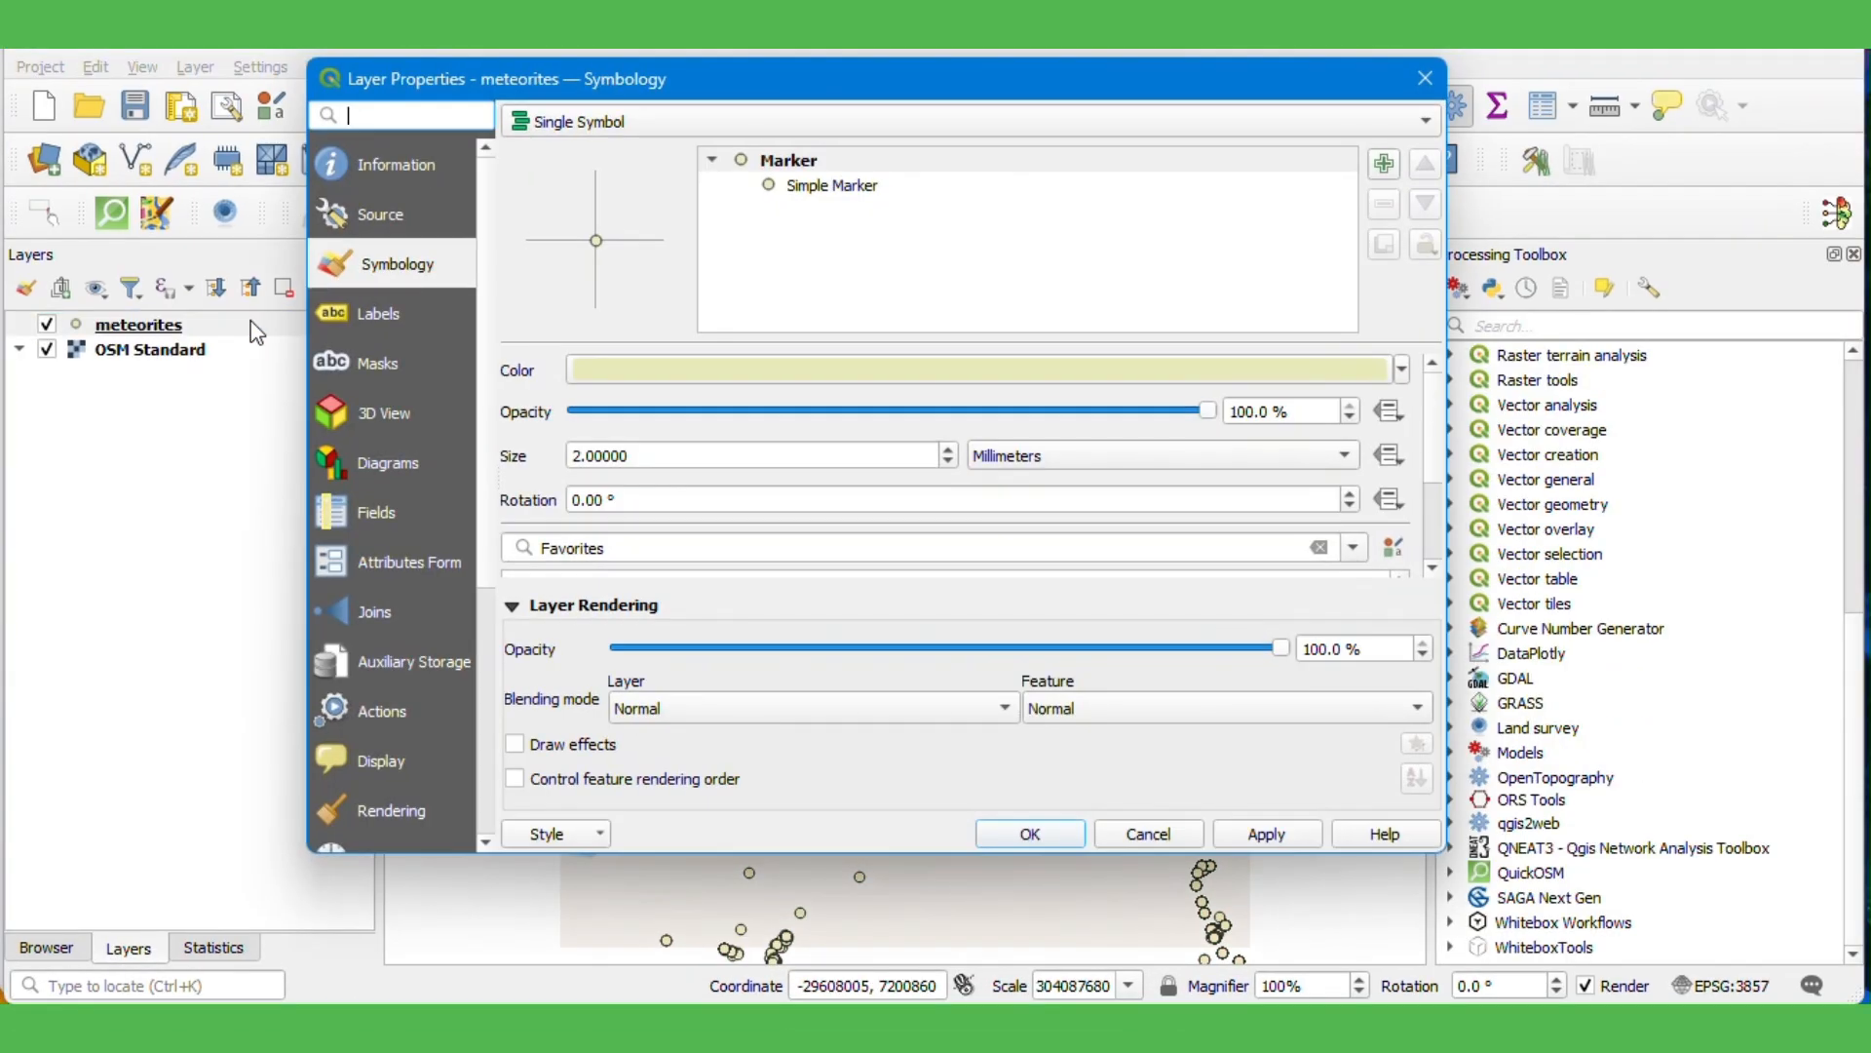
{"action": "left_click", "coordinate": [815, 191]}
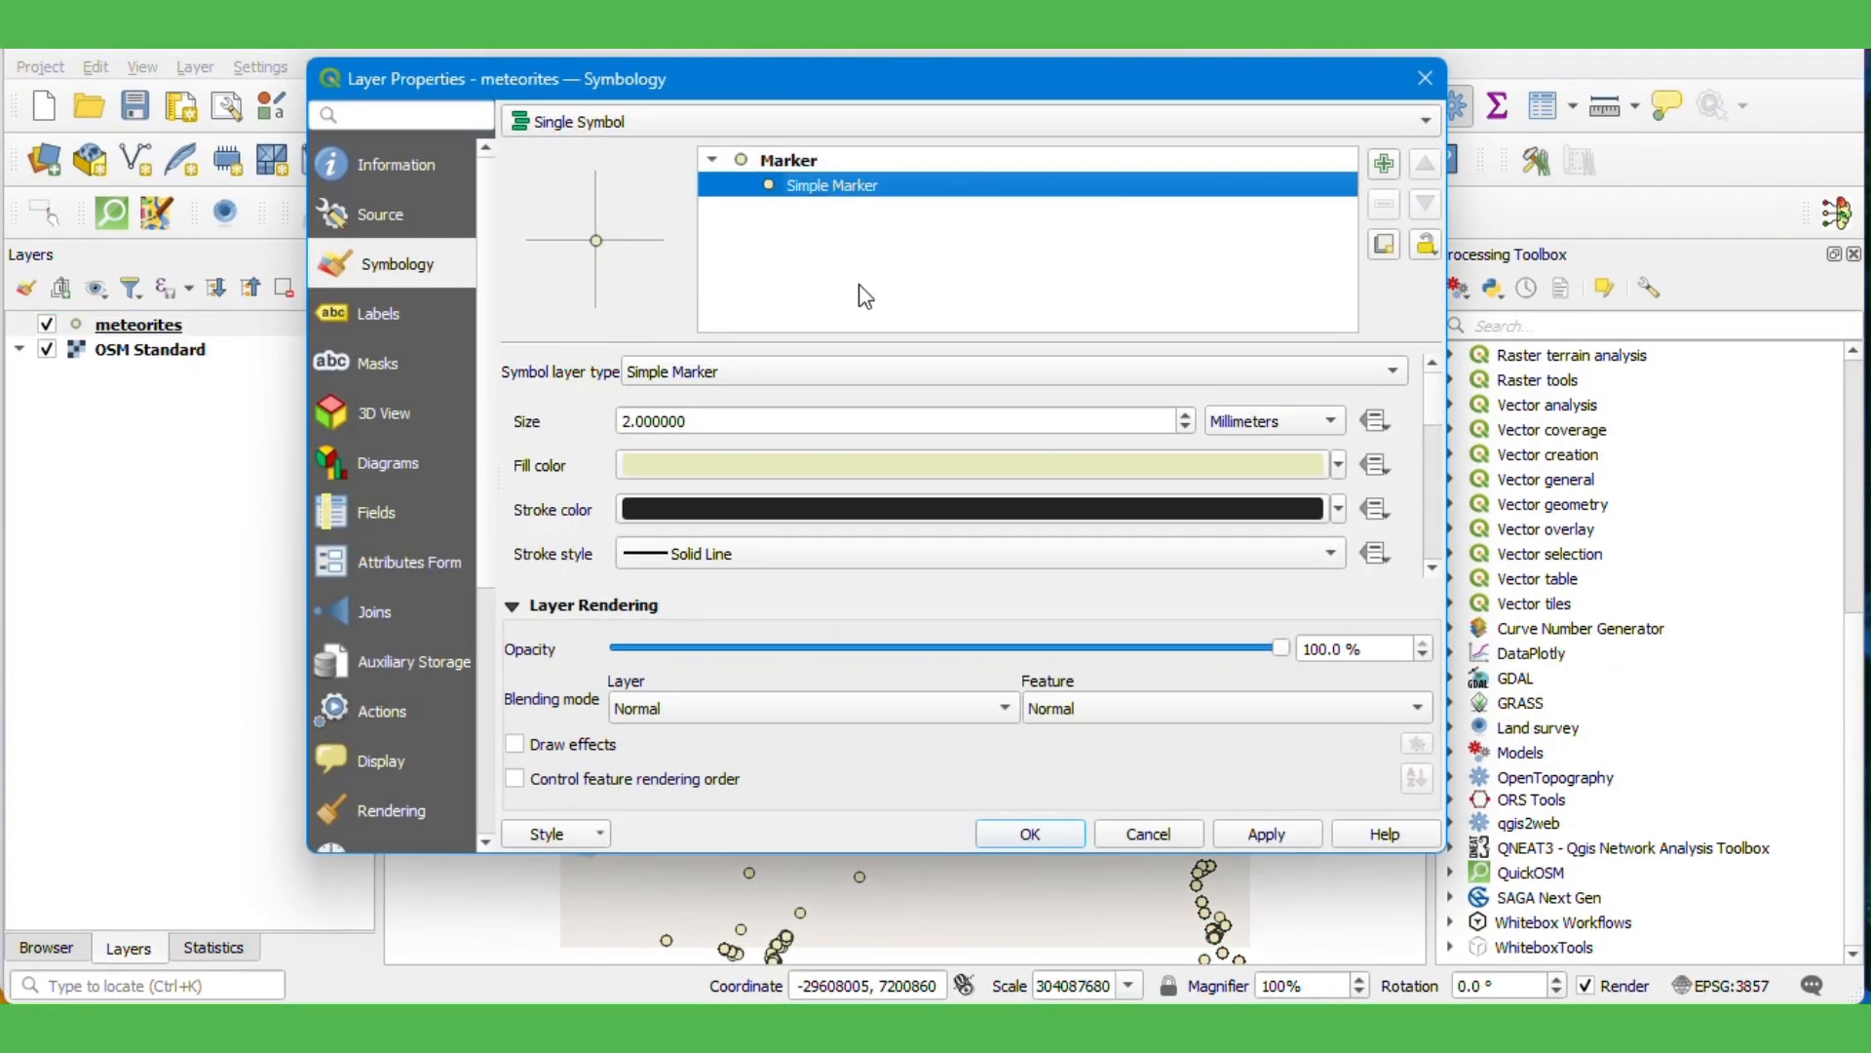
{"action": "left_click", "coordinate": [845, 373]}
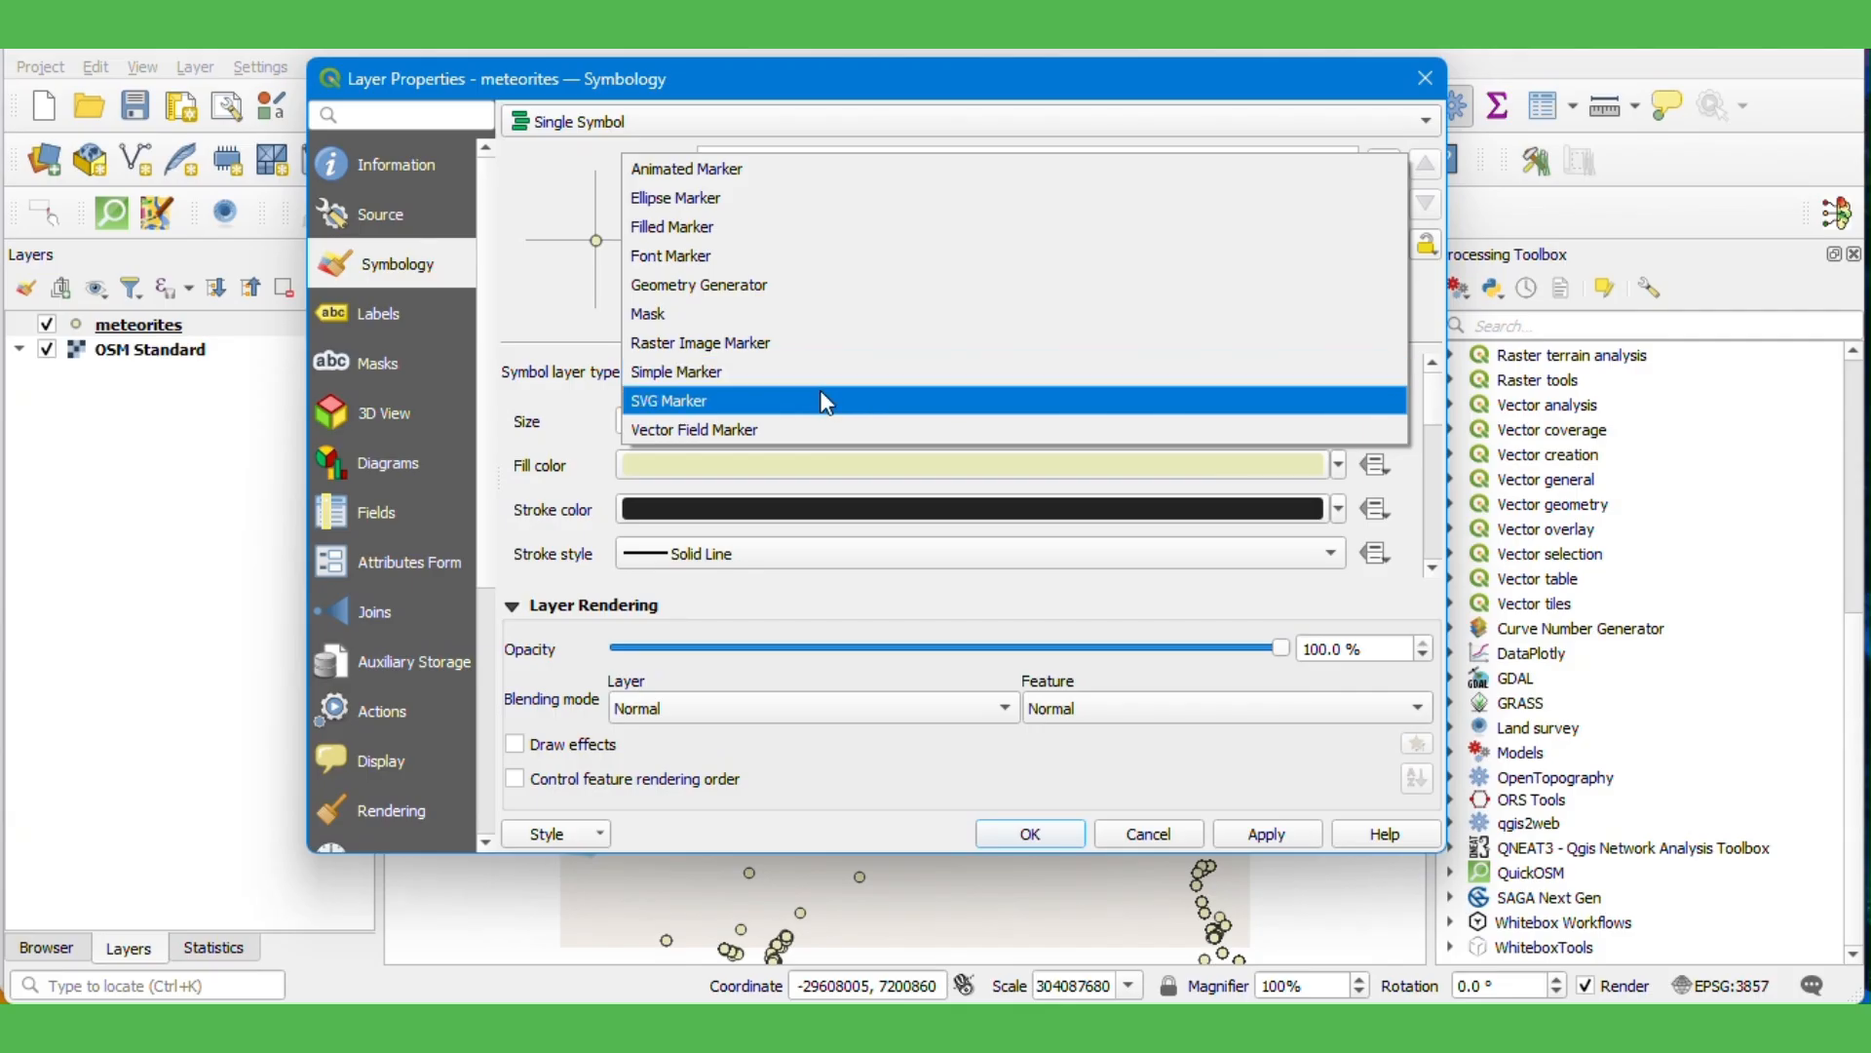
{"action": "left_click", "coordinate": [822, 399]}
- Load flame_tail.svg from the meteorites folder in Downloads as the marker's SVG image
{"action": "scroll", "coordinate": [542, 439], "scroll_direction": "down", "scroll_amount": 6}
{"action": "scroll", "coordinate": [542, 439], "scroll_direction": "down", "scroll_amount": 2}
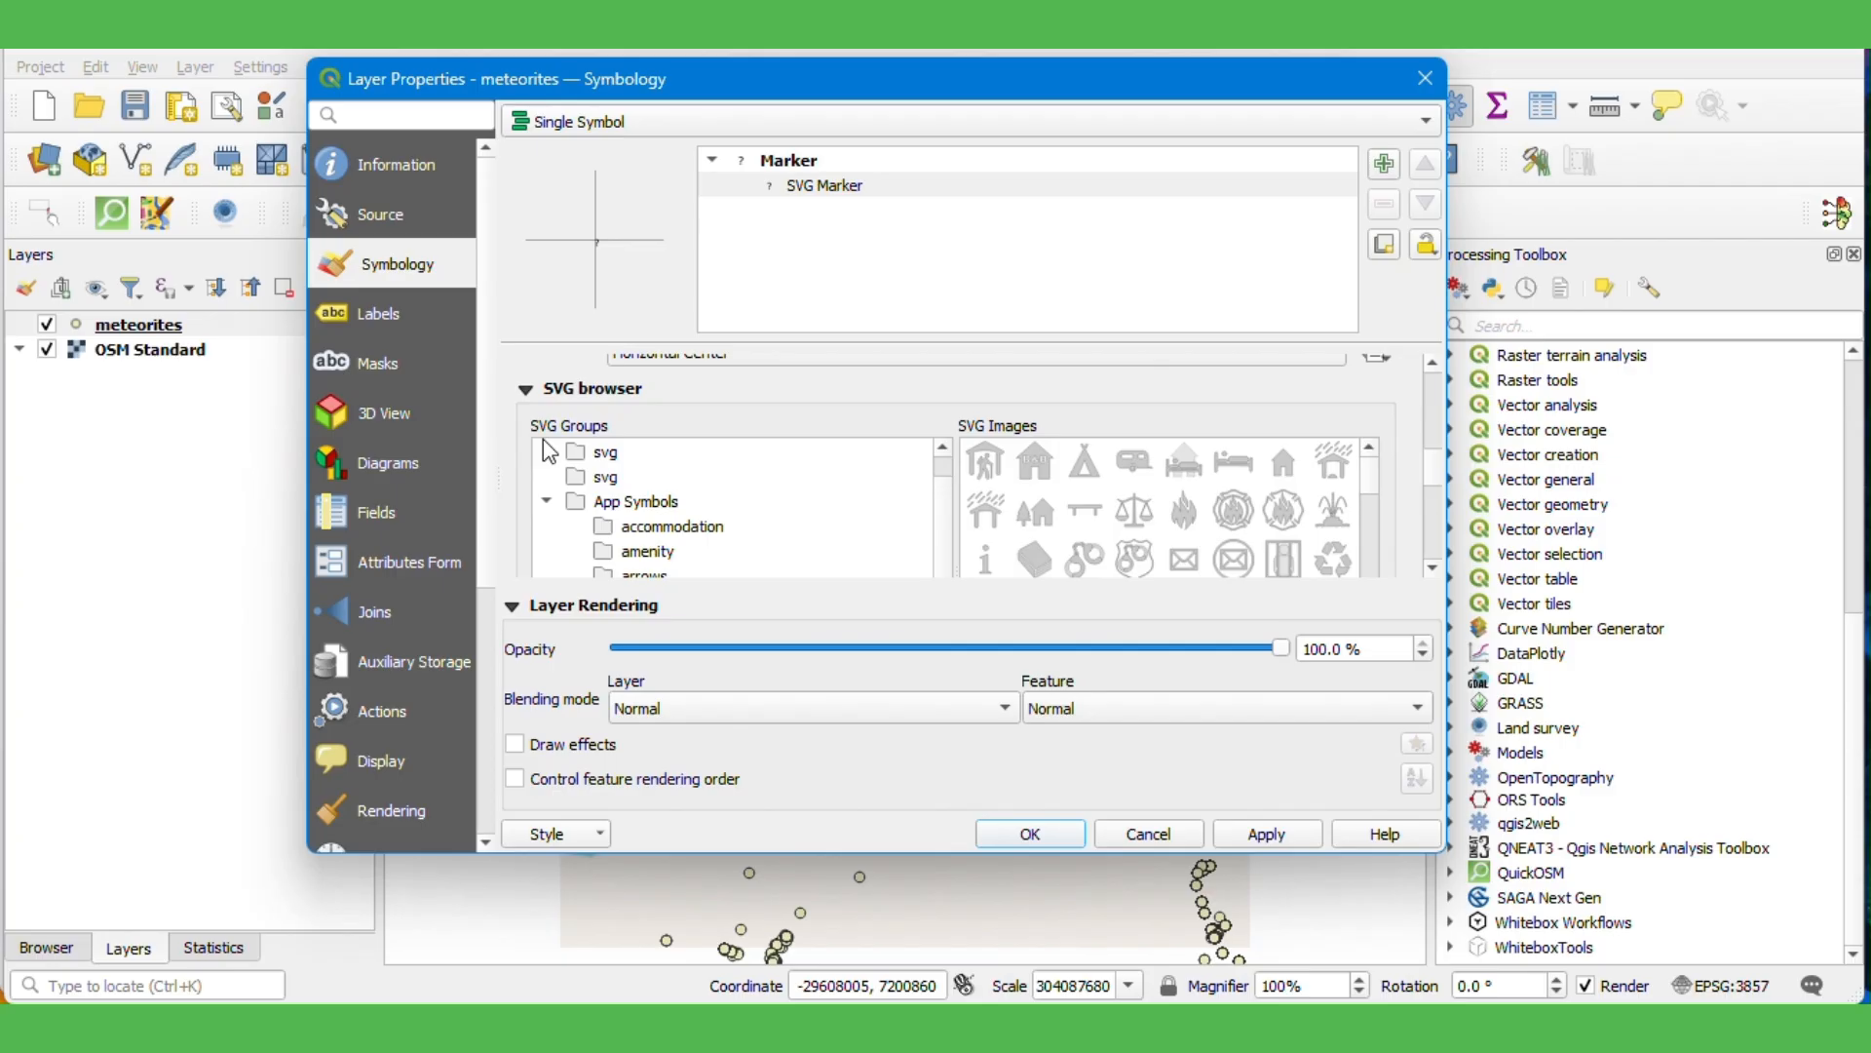
{"action": "scroll", "coordinate": [491, 464], "scroll_direction": "down", "scroll_amount": 3}
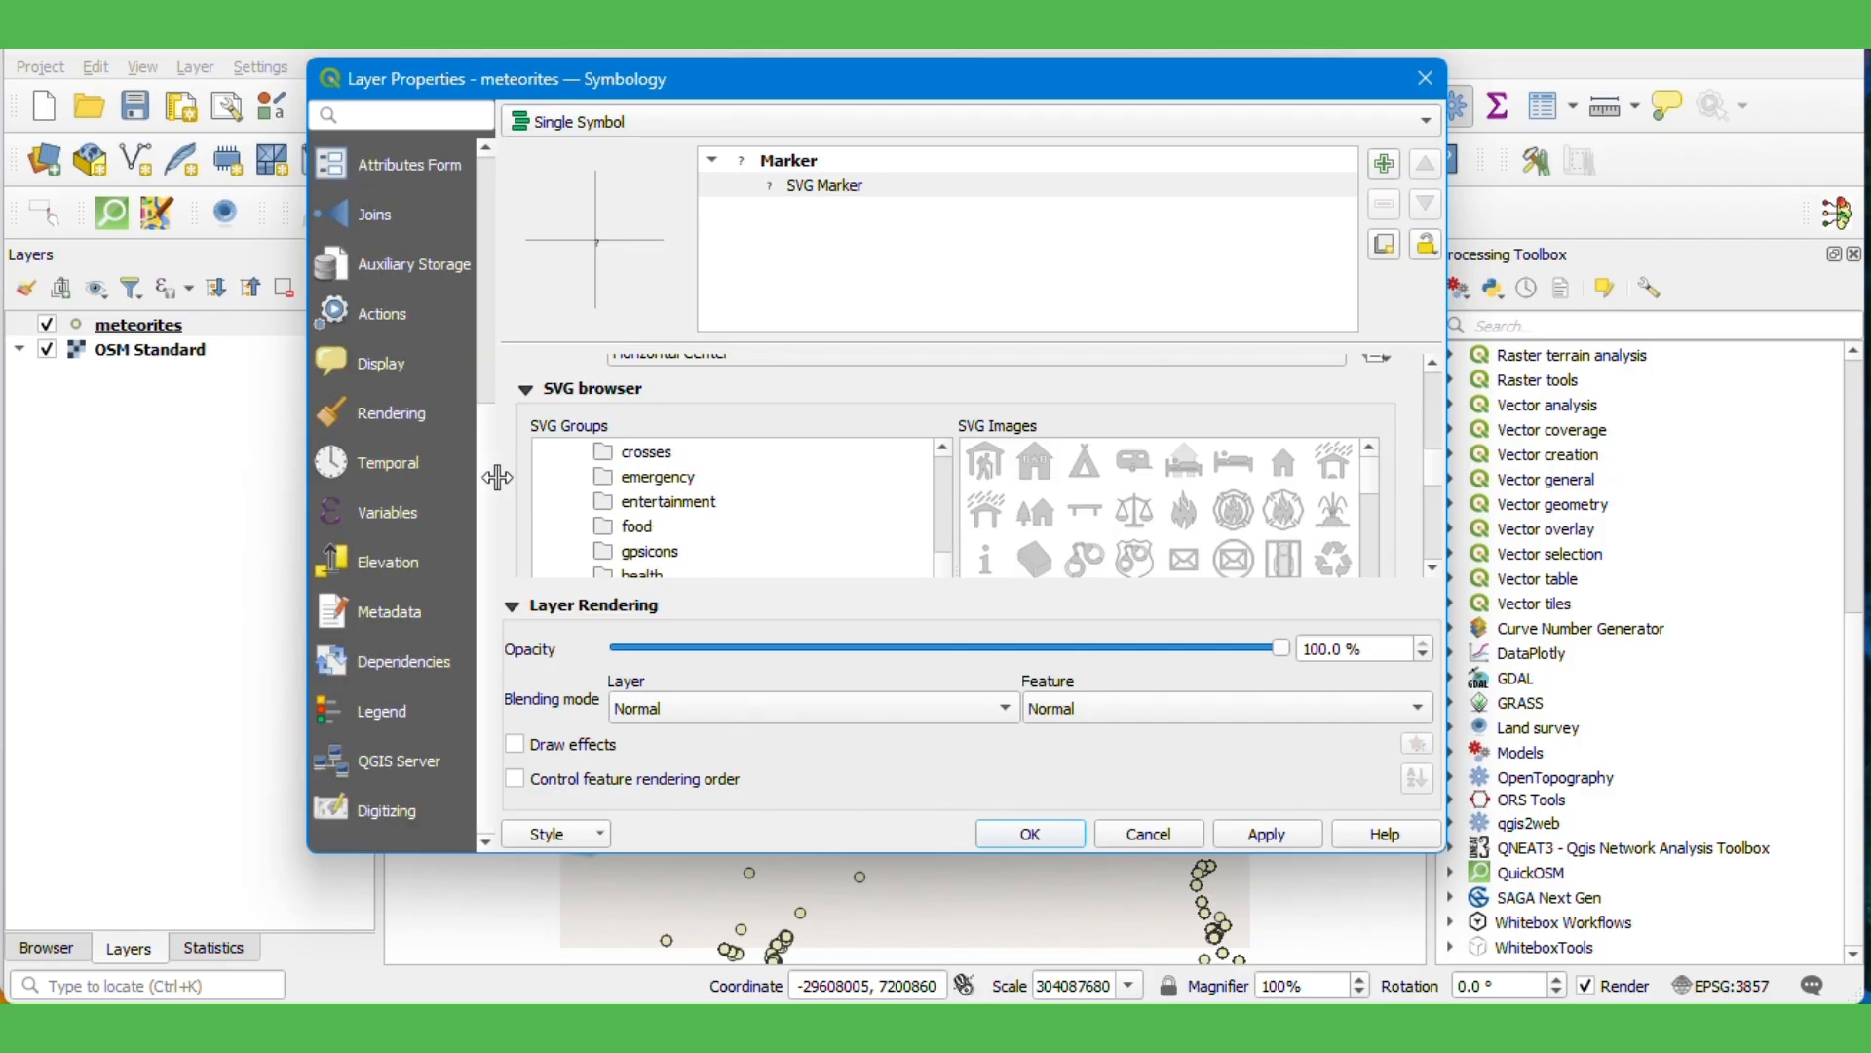
{"action": "scroll", "coordinate": [511, 491], "scroll_direction": "down", "scroll_amount": 4}
{"action": "scroll", "coordinate": [510, 489], "scroll_direction": "down", "scroll_amount": 1}
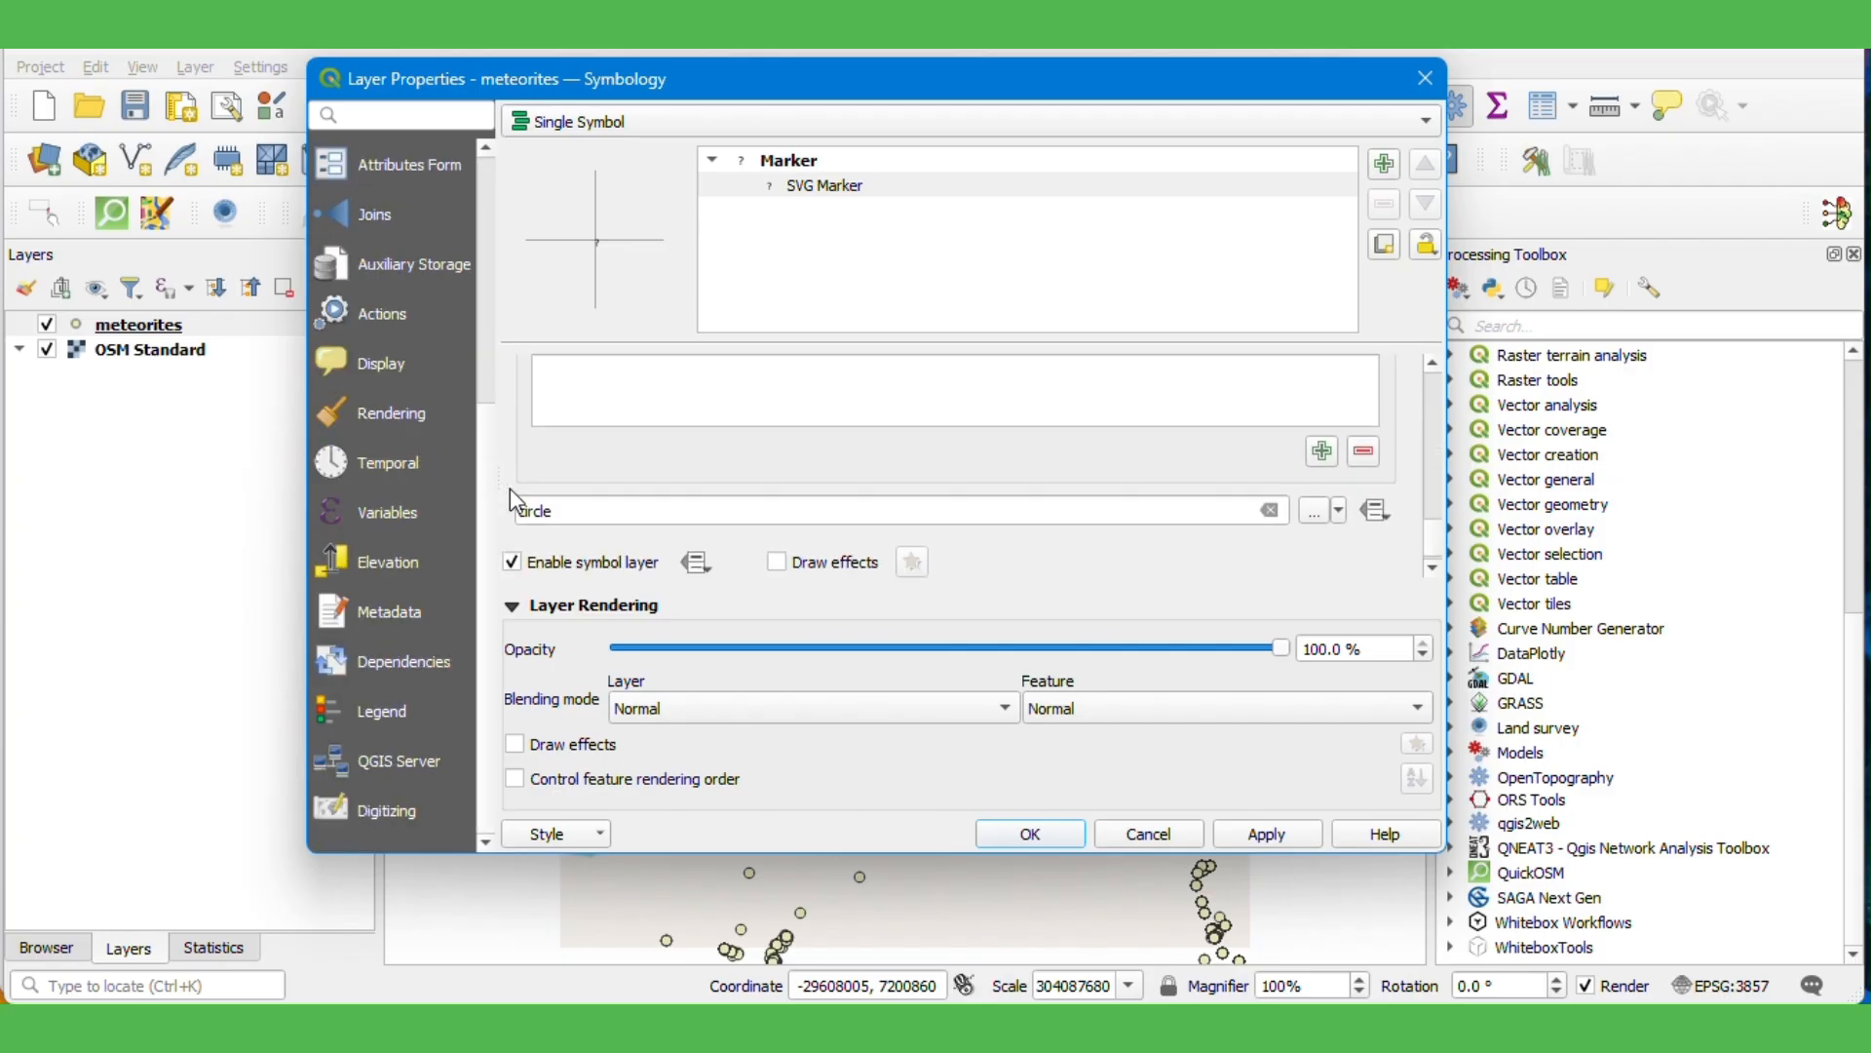
{"action": "left_click", "coordinate": [1313, 509]}
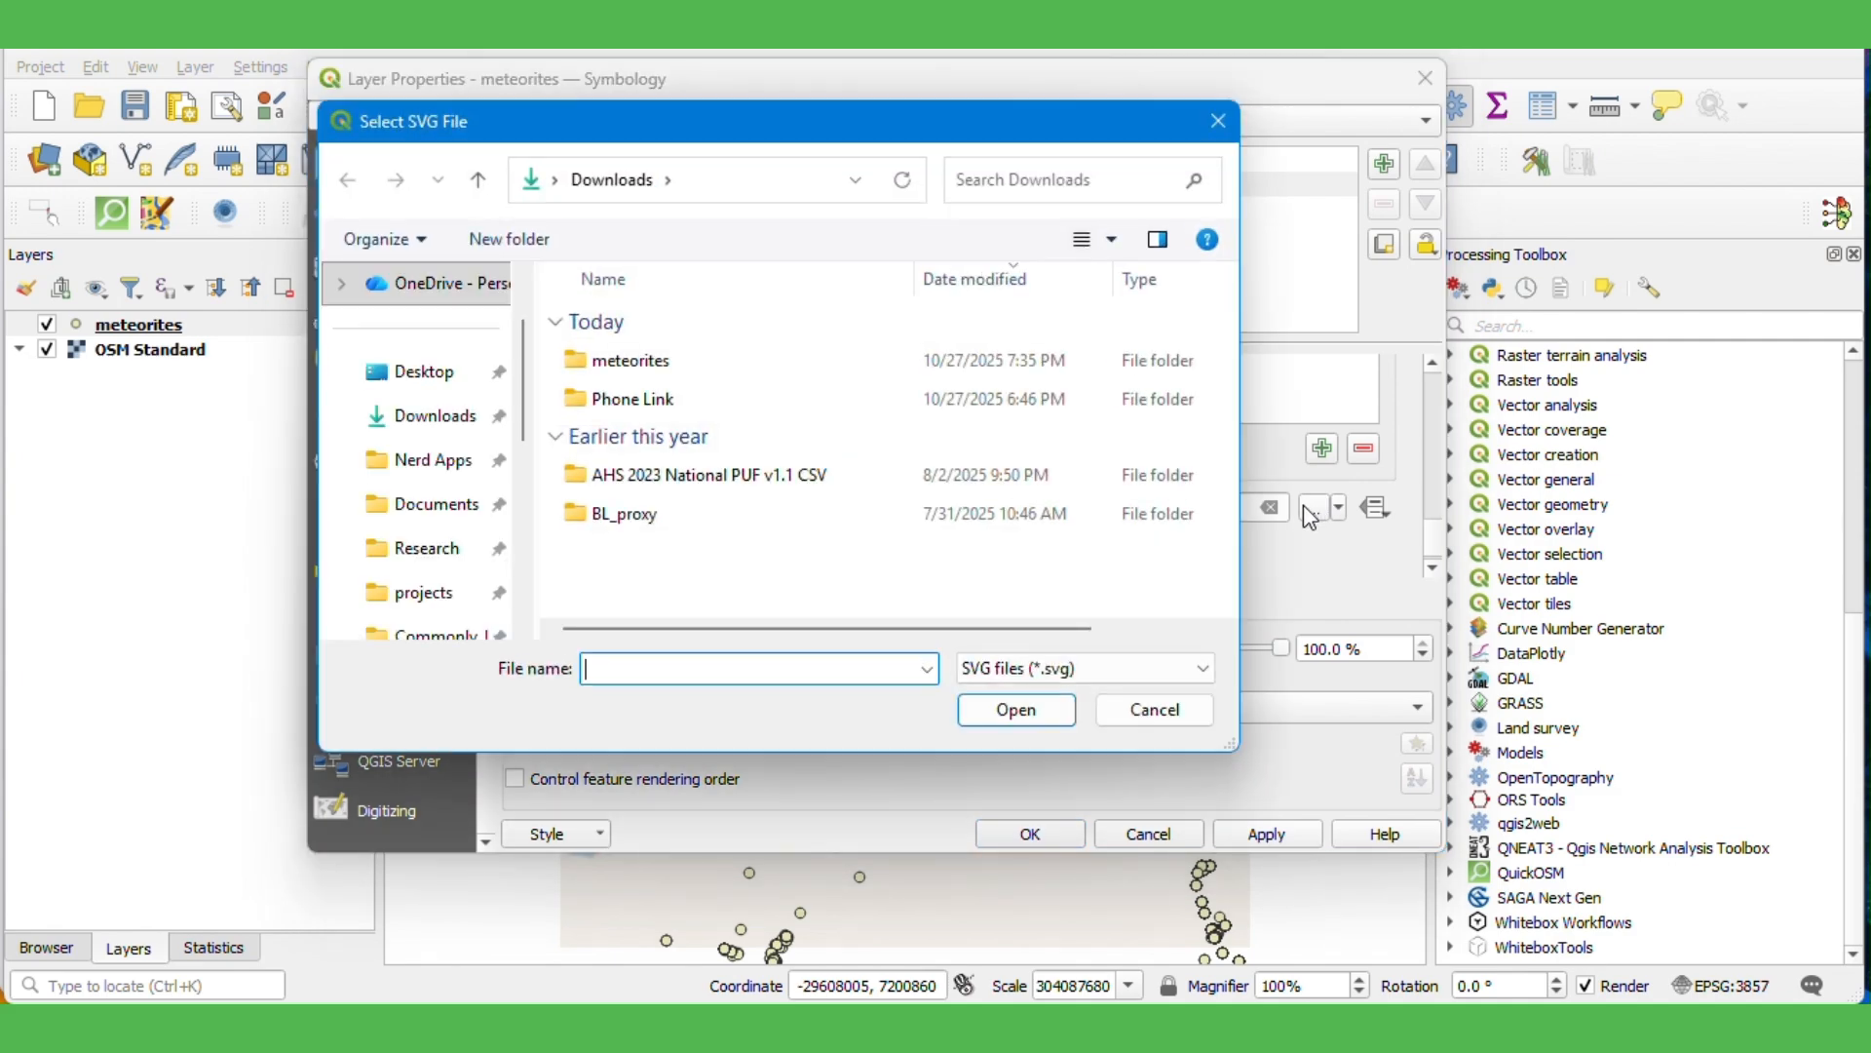
{"action": "left_click", "coordinate": [624, 371]}
{"action": "double_click", "coordinate": [624, 373]}
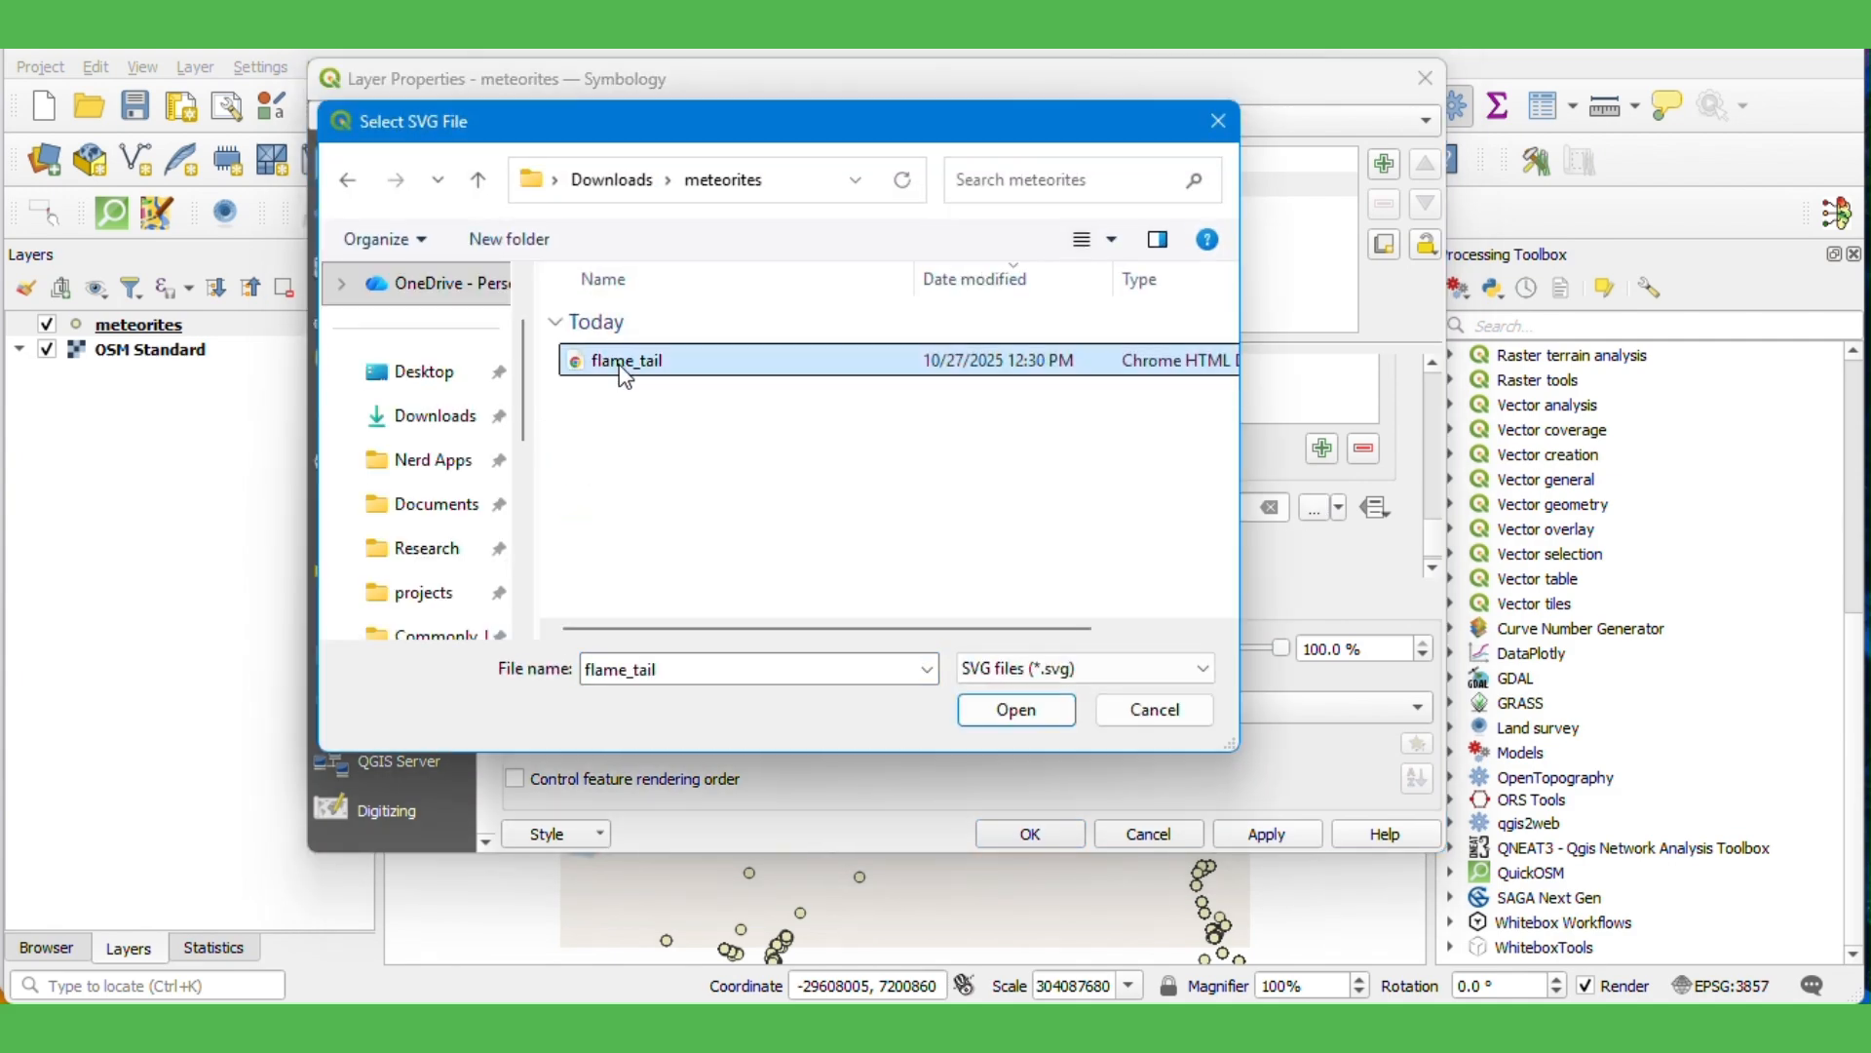
{"action": "double_click", "coordinate": [623, 365]}
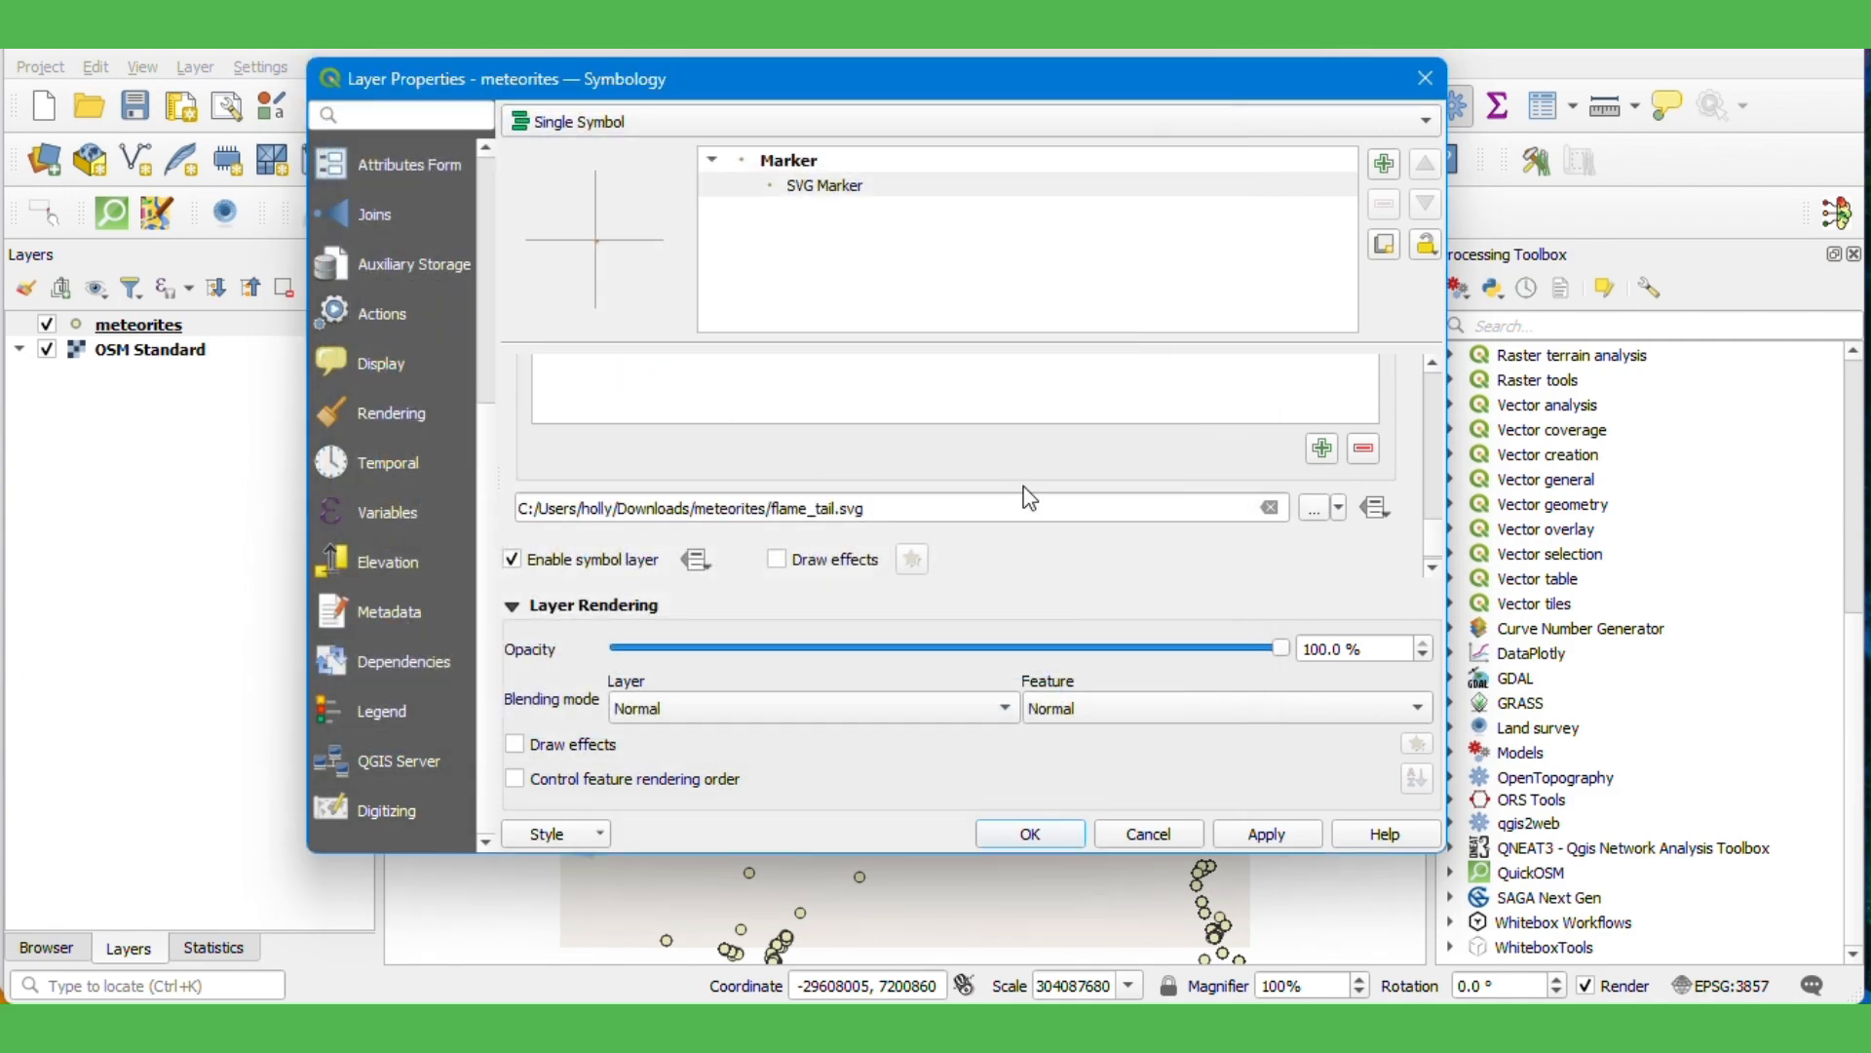
- Set the SVG marker's width to 5 mm and apply the symbology to the meteorites layer
{"action": "scroll", "coordinate": [975, 459], "scroll_direction": "up", "scroll_amount": 10}
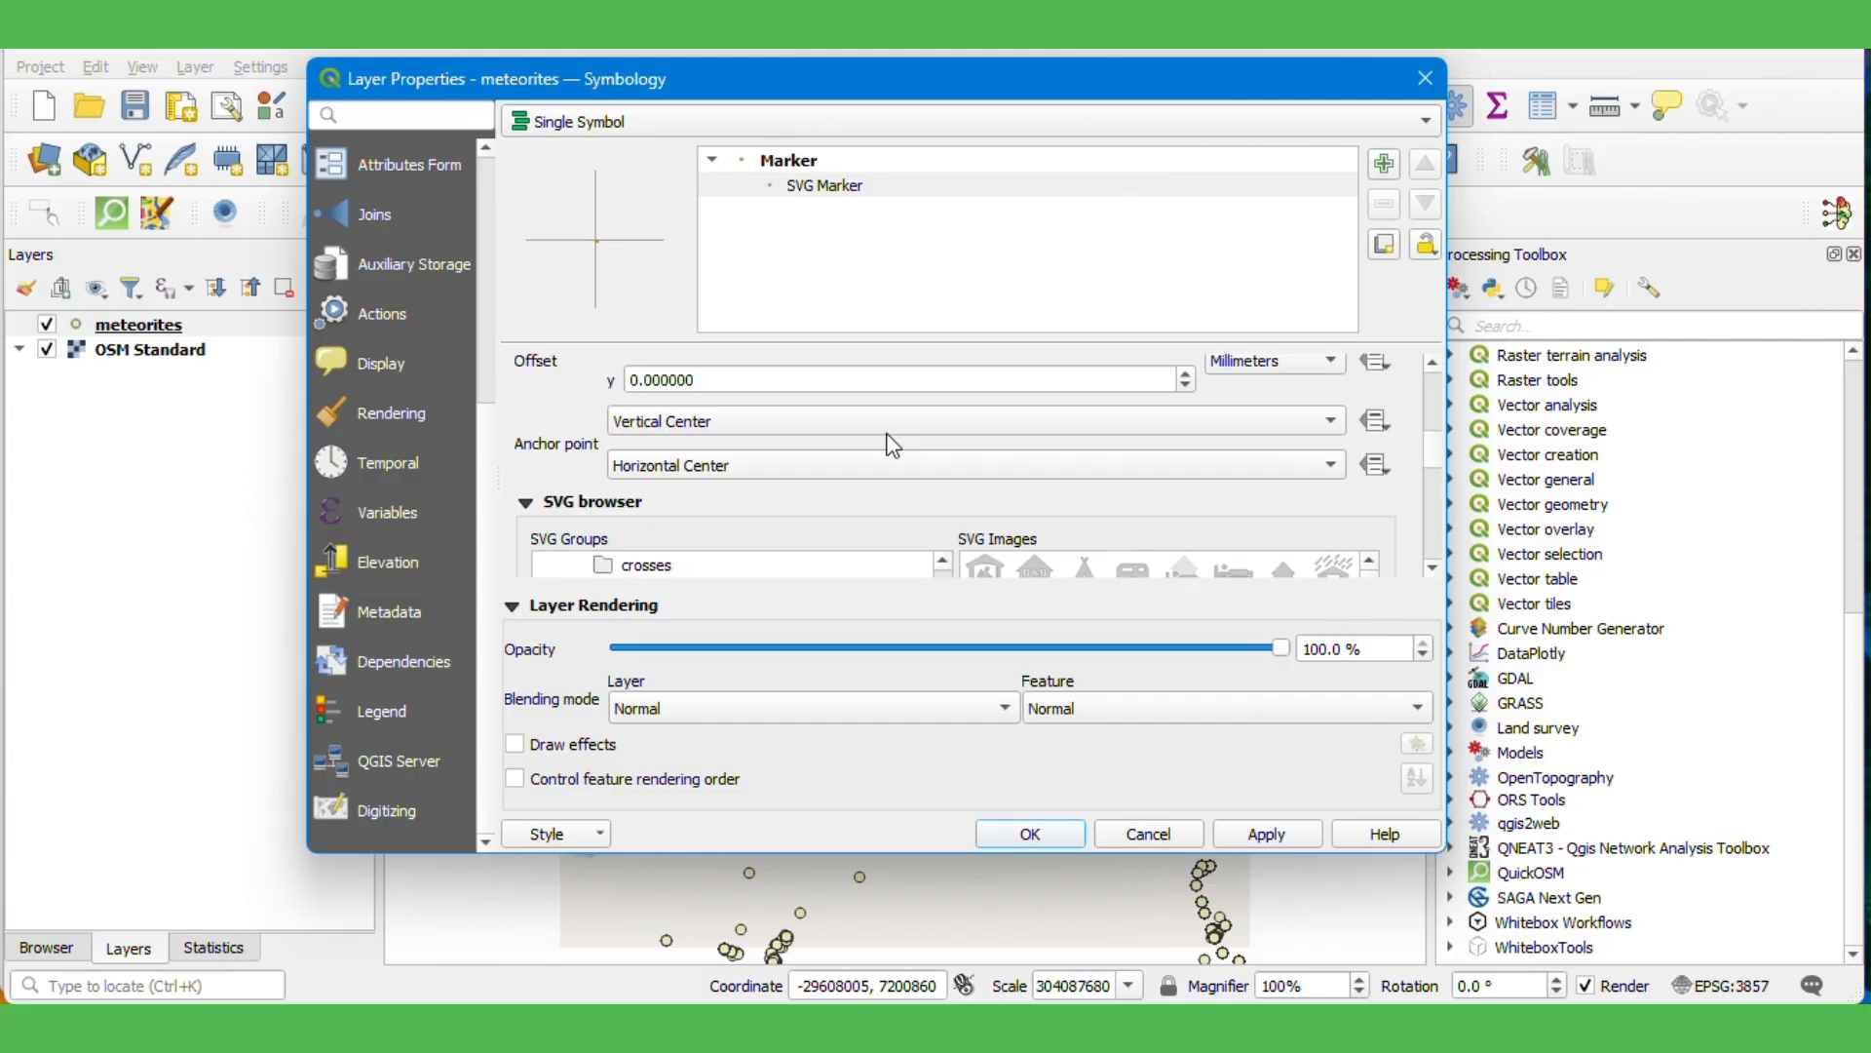
{"action": "left_click", "coordinate": [714, 421]}
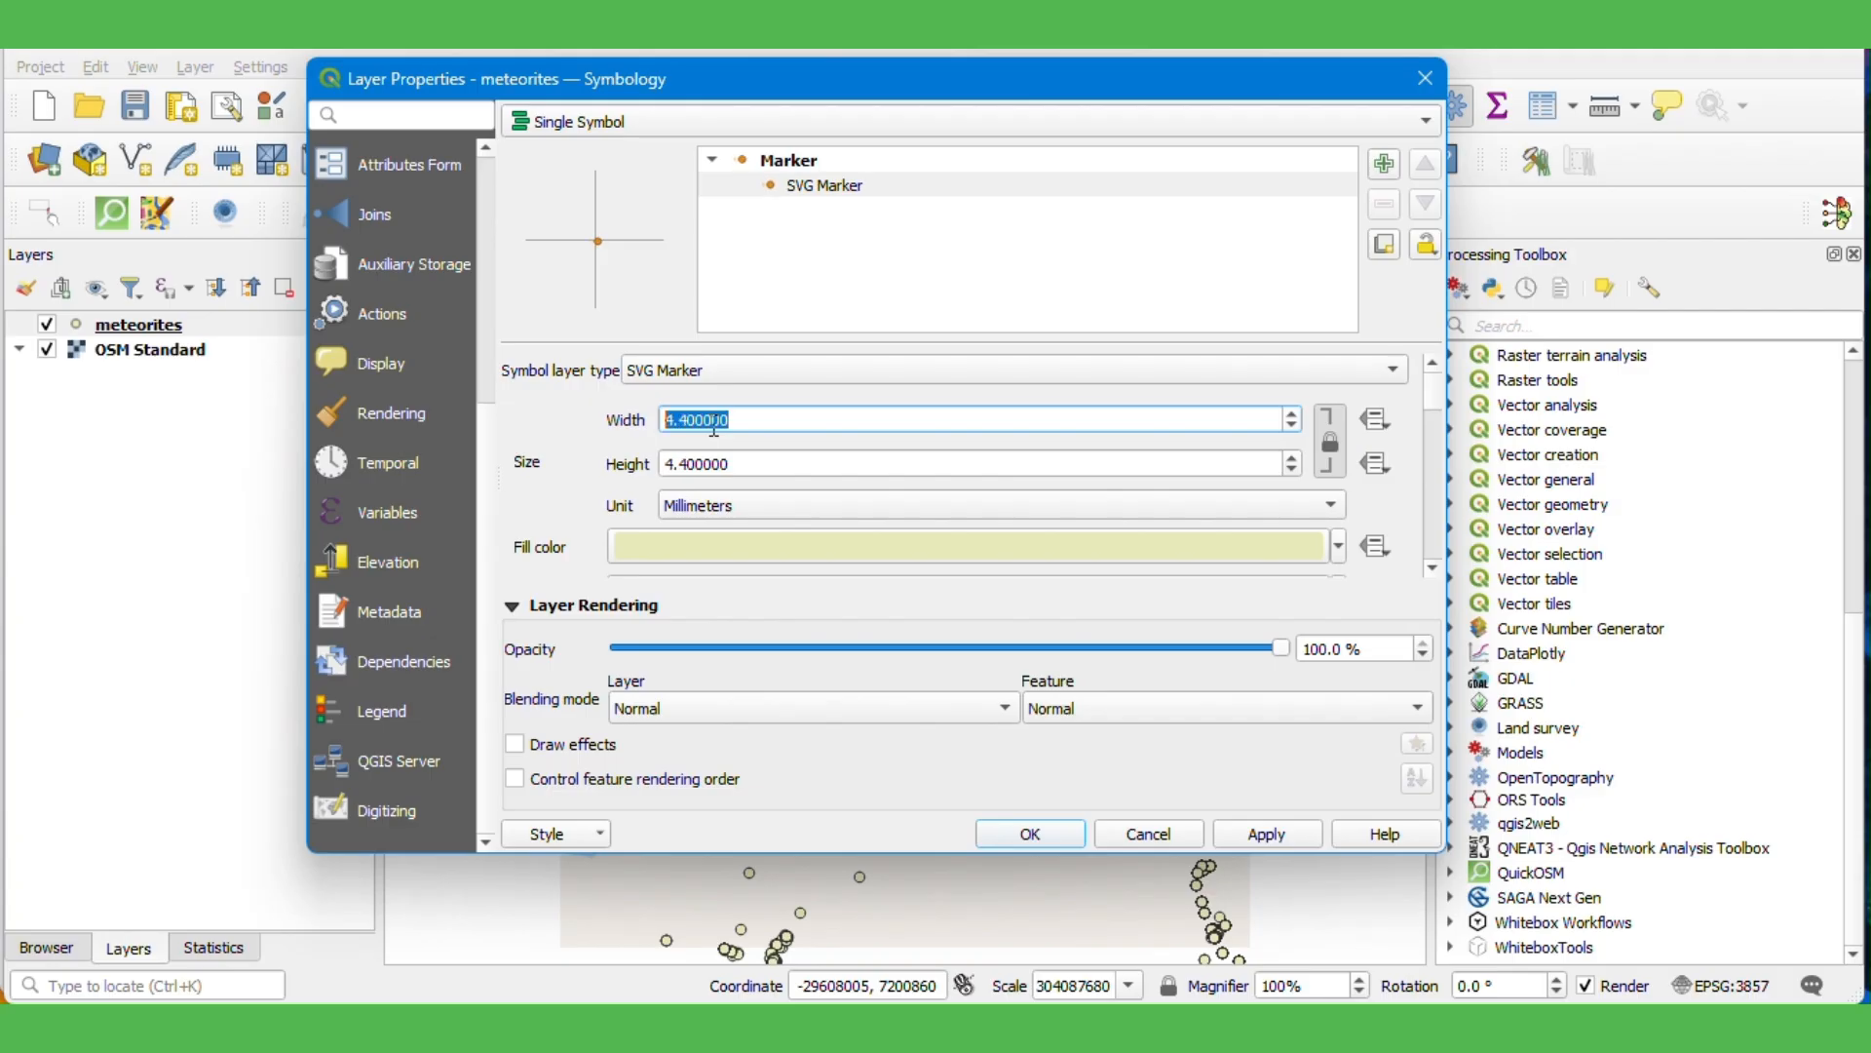
{"action": "left_click", "coordinate": [996, 842]}
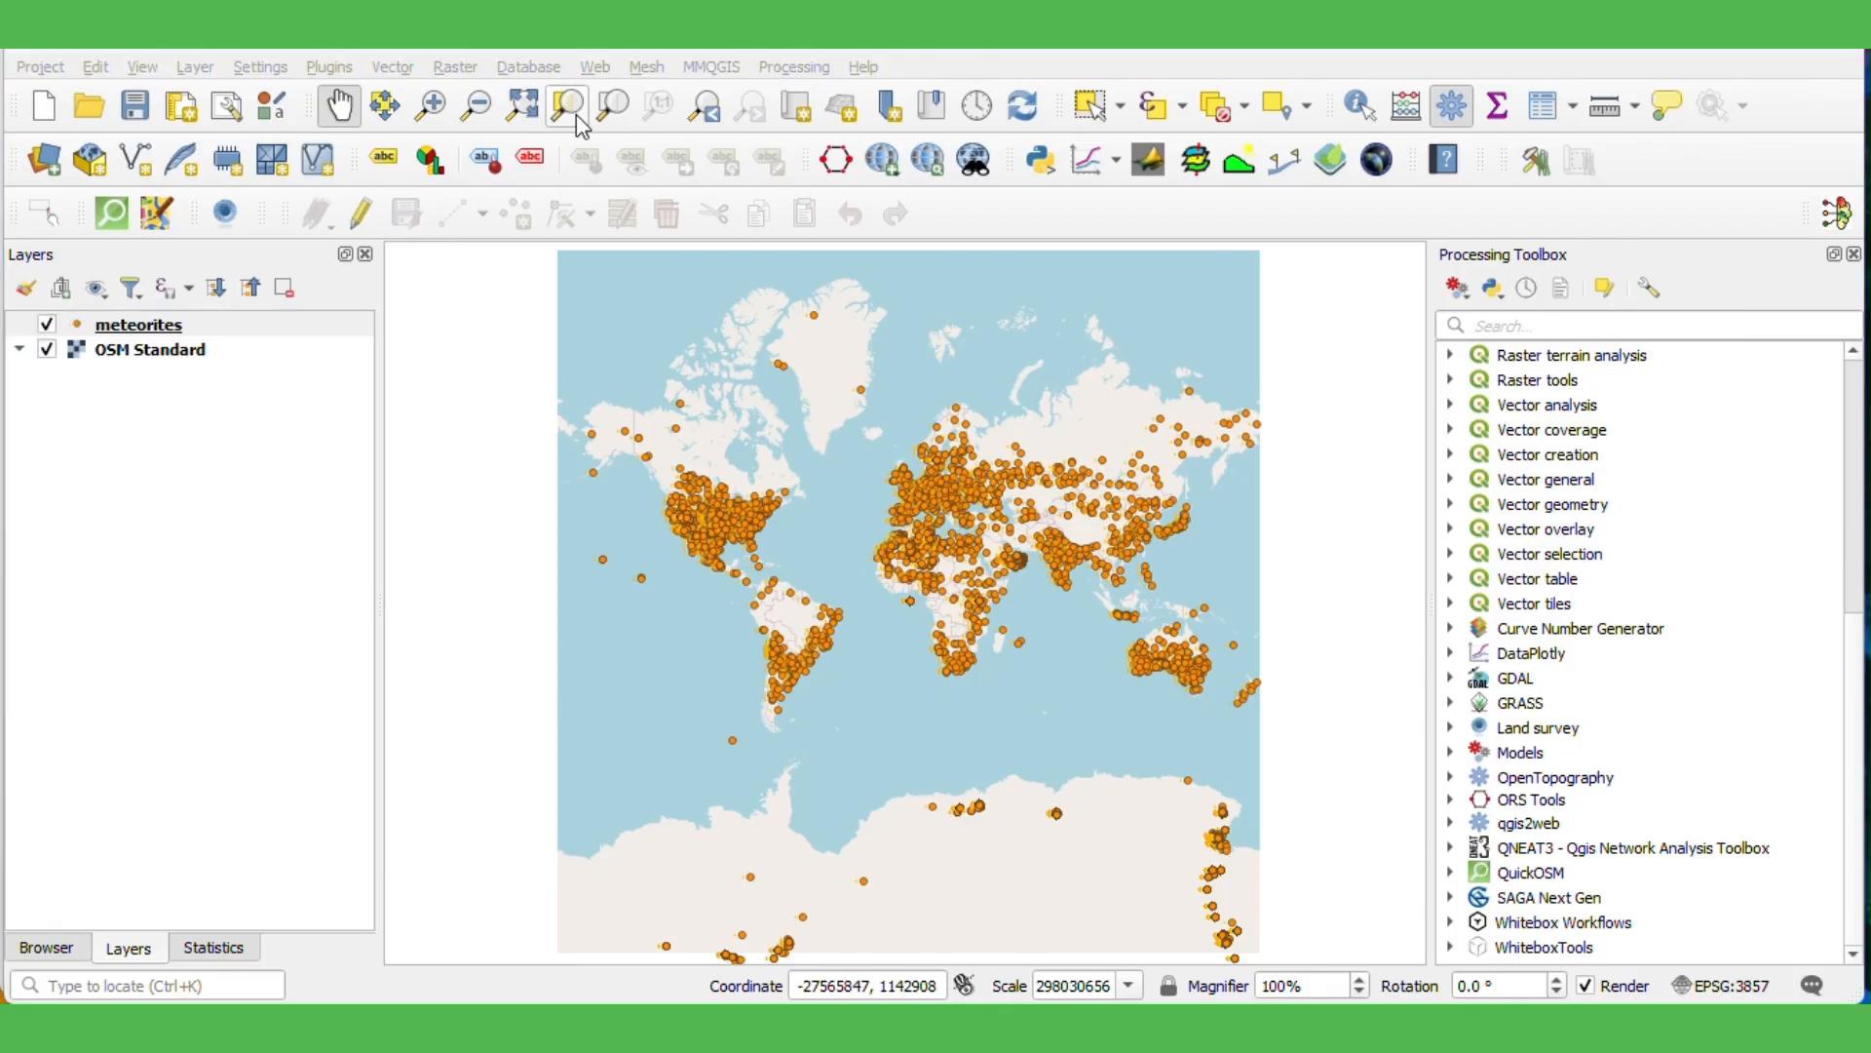
- Enable dynamic temporal control on the meteorites layer using Single Field with Date/Time and limits of Include Start, Include End
{"action": "double_click", "coordinate": [203, 328]}
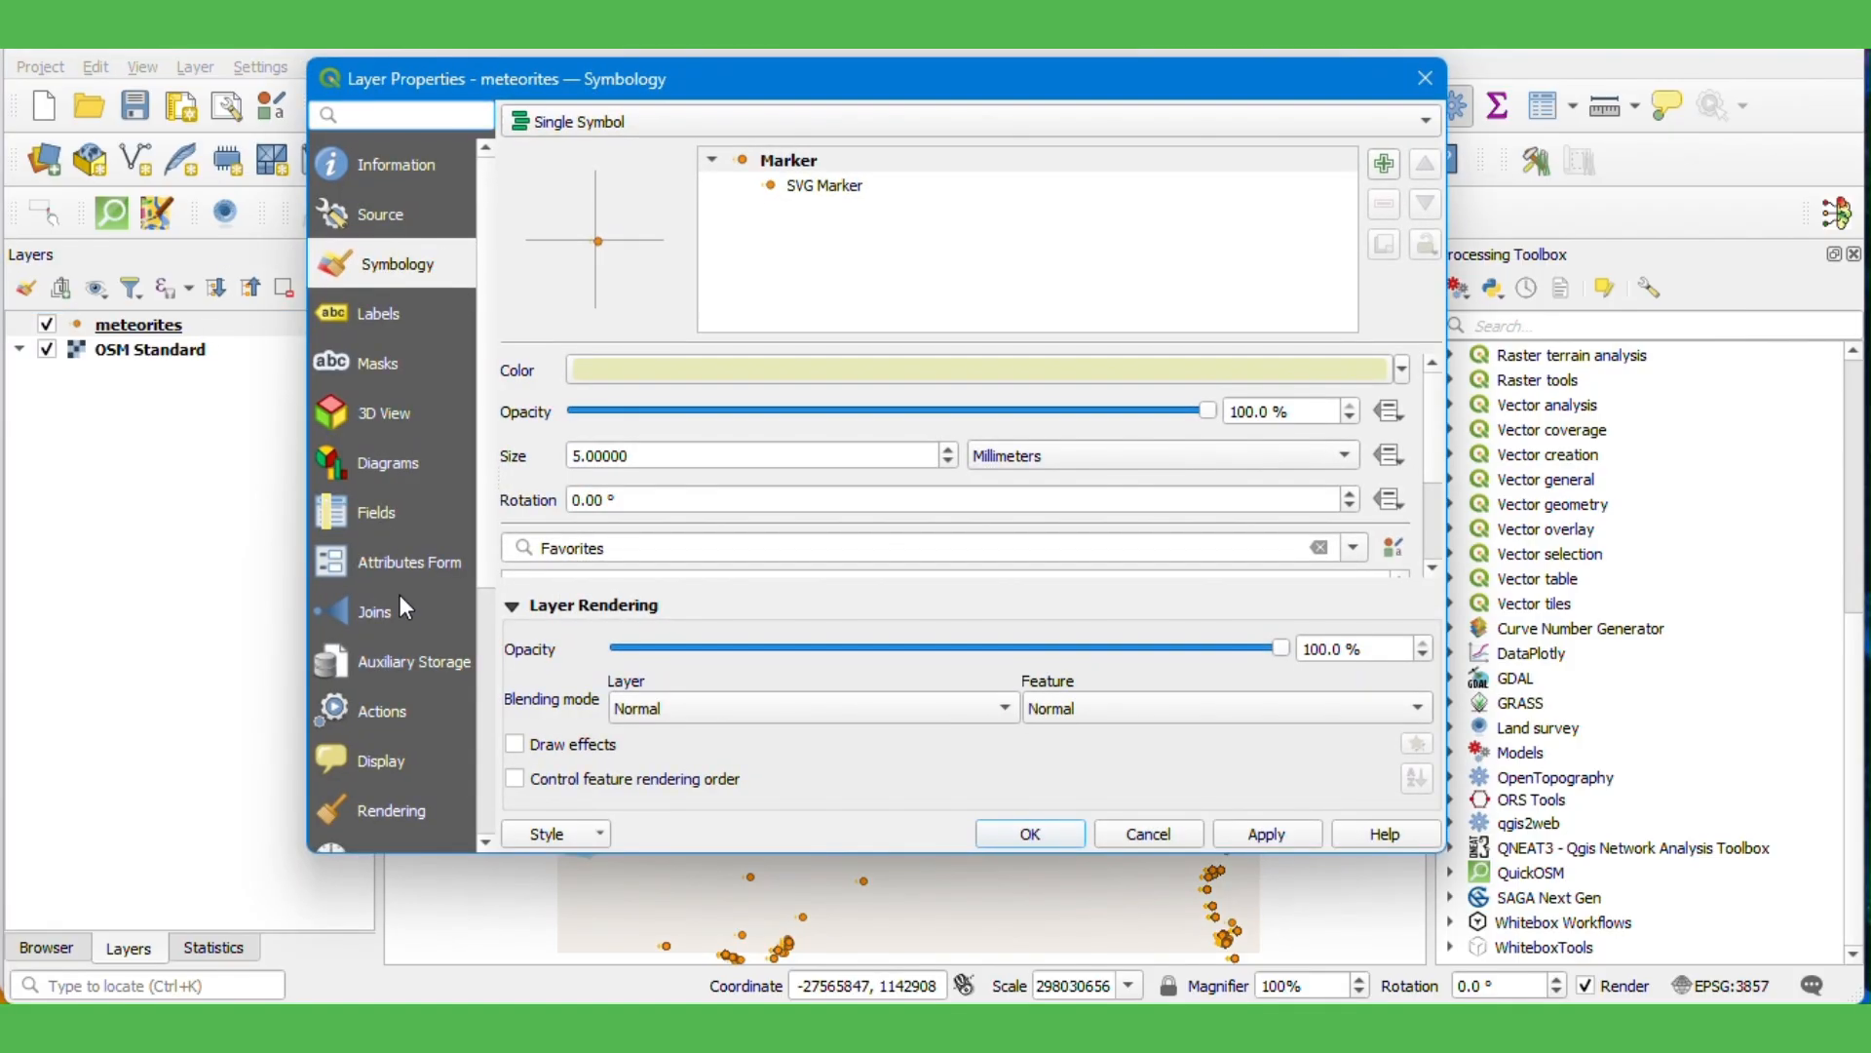
{"action": "scroll", "coordinate": [403, 611], "scroll_direction": "down", "scroll_amount": 3}
{"action": "left_click", "coordinate": [404, 612]}
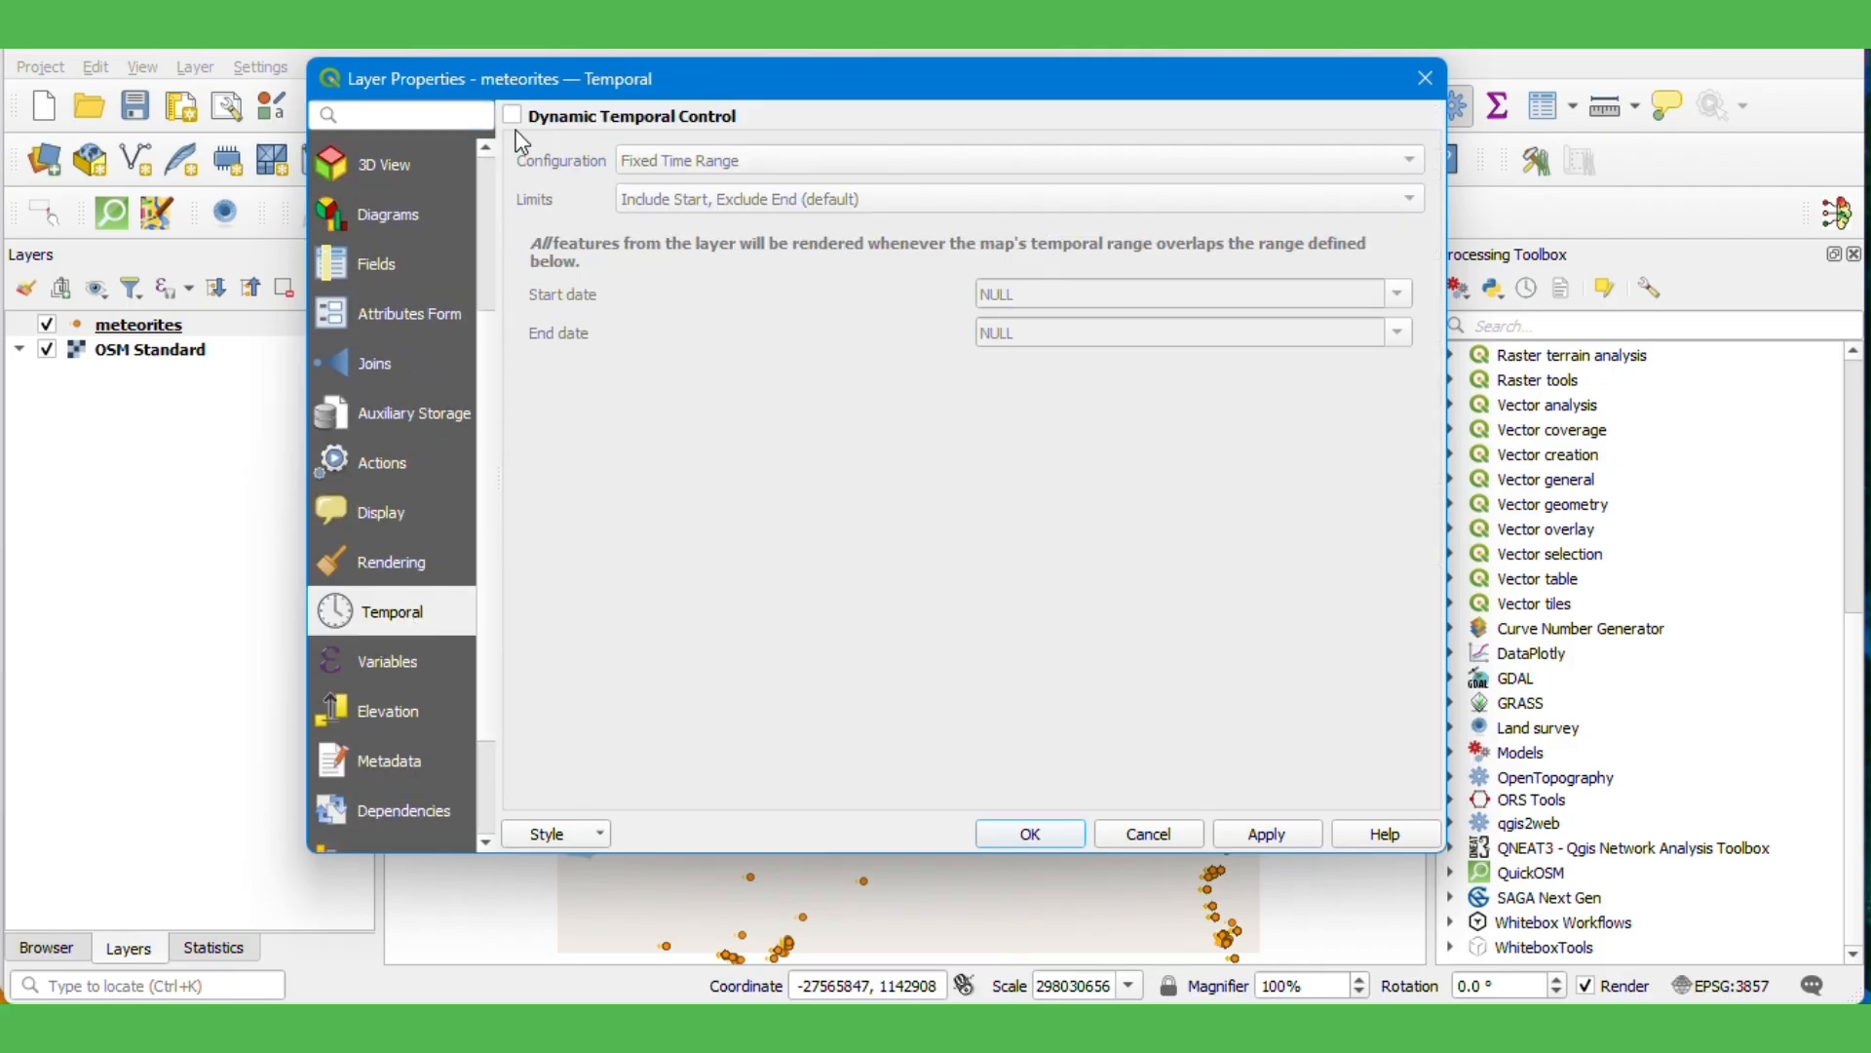
{"action": "left_click", "coordinate": [513, 117]}
{"action": "left_click", "coordinate": [700, 162]}
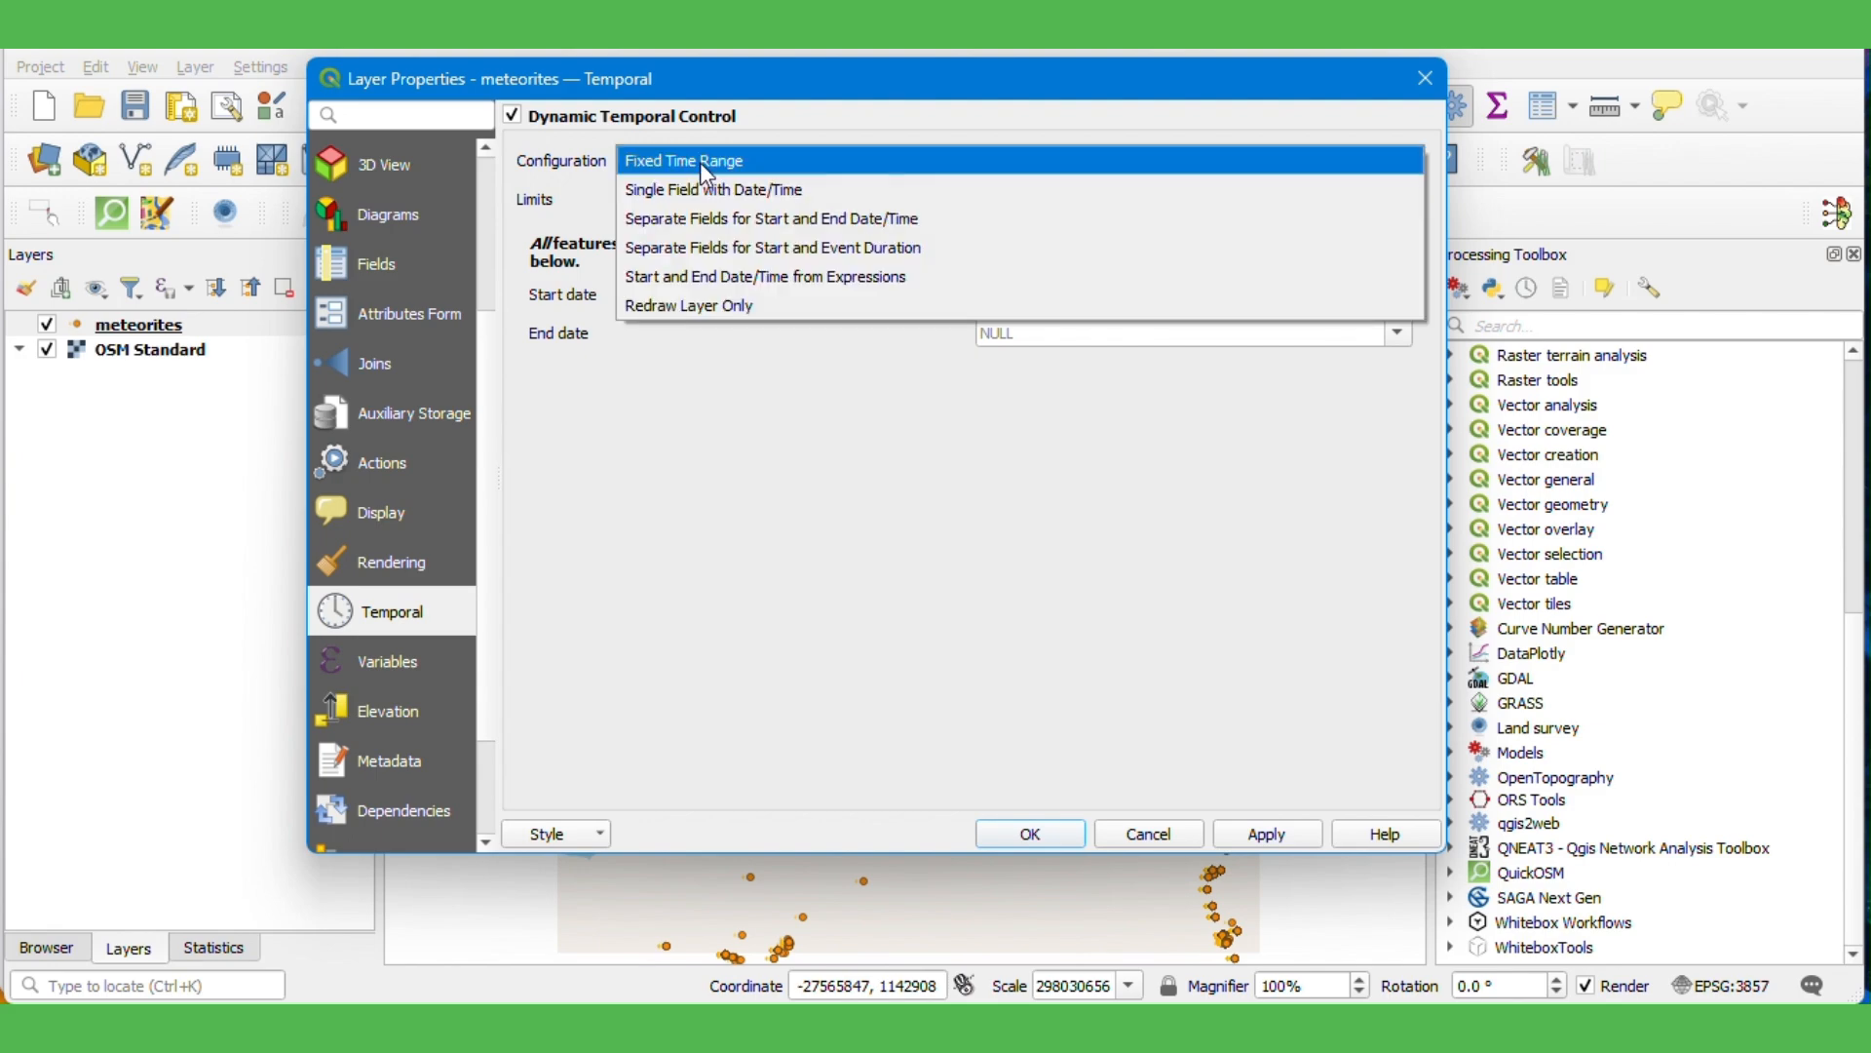
{"action": "left_click", "coordinate": [702, 191]}
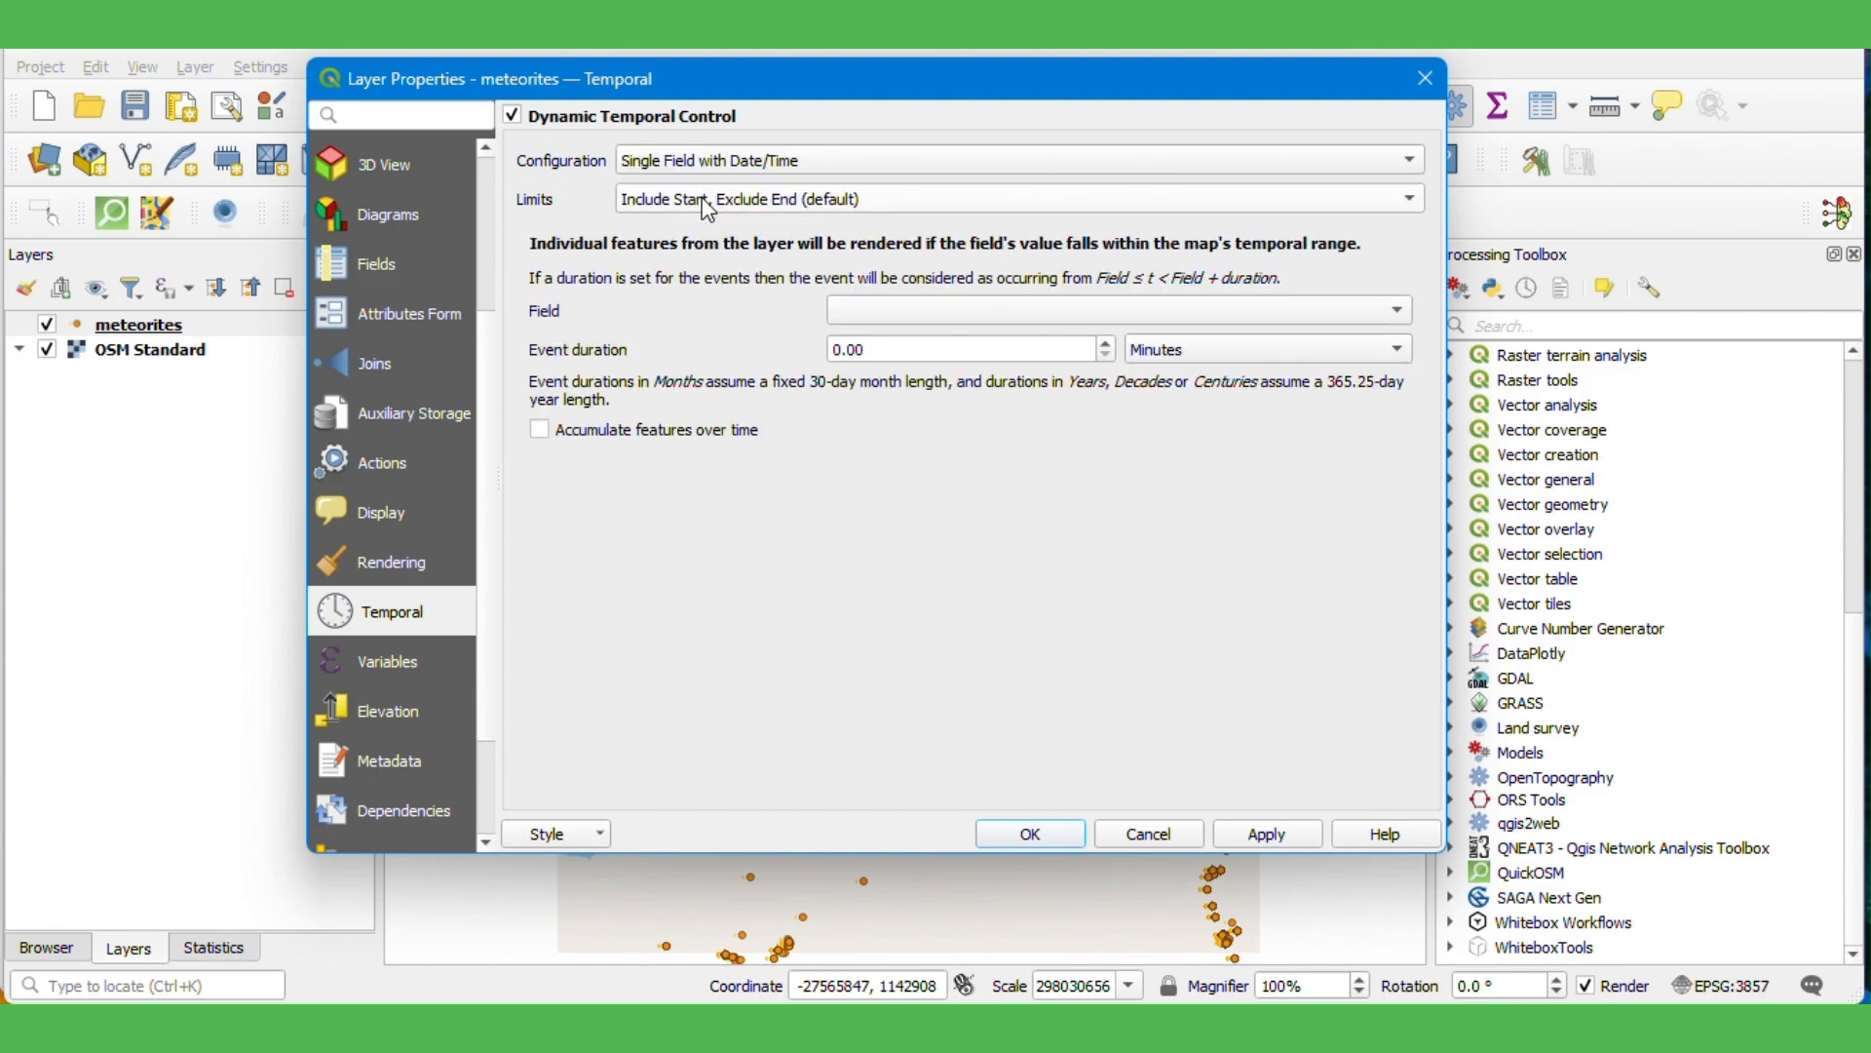
{"action": "left_click", "coordinate": [700, 197]}
{"action": "left_click", "coordinate": [702, 219]}
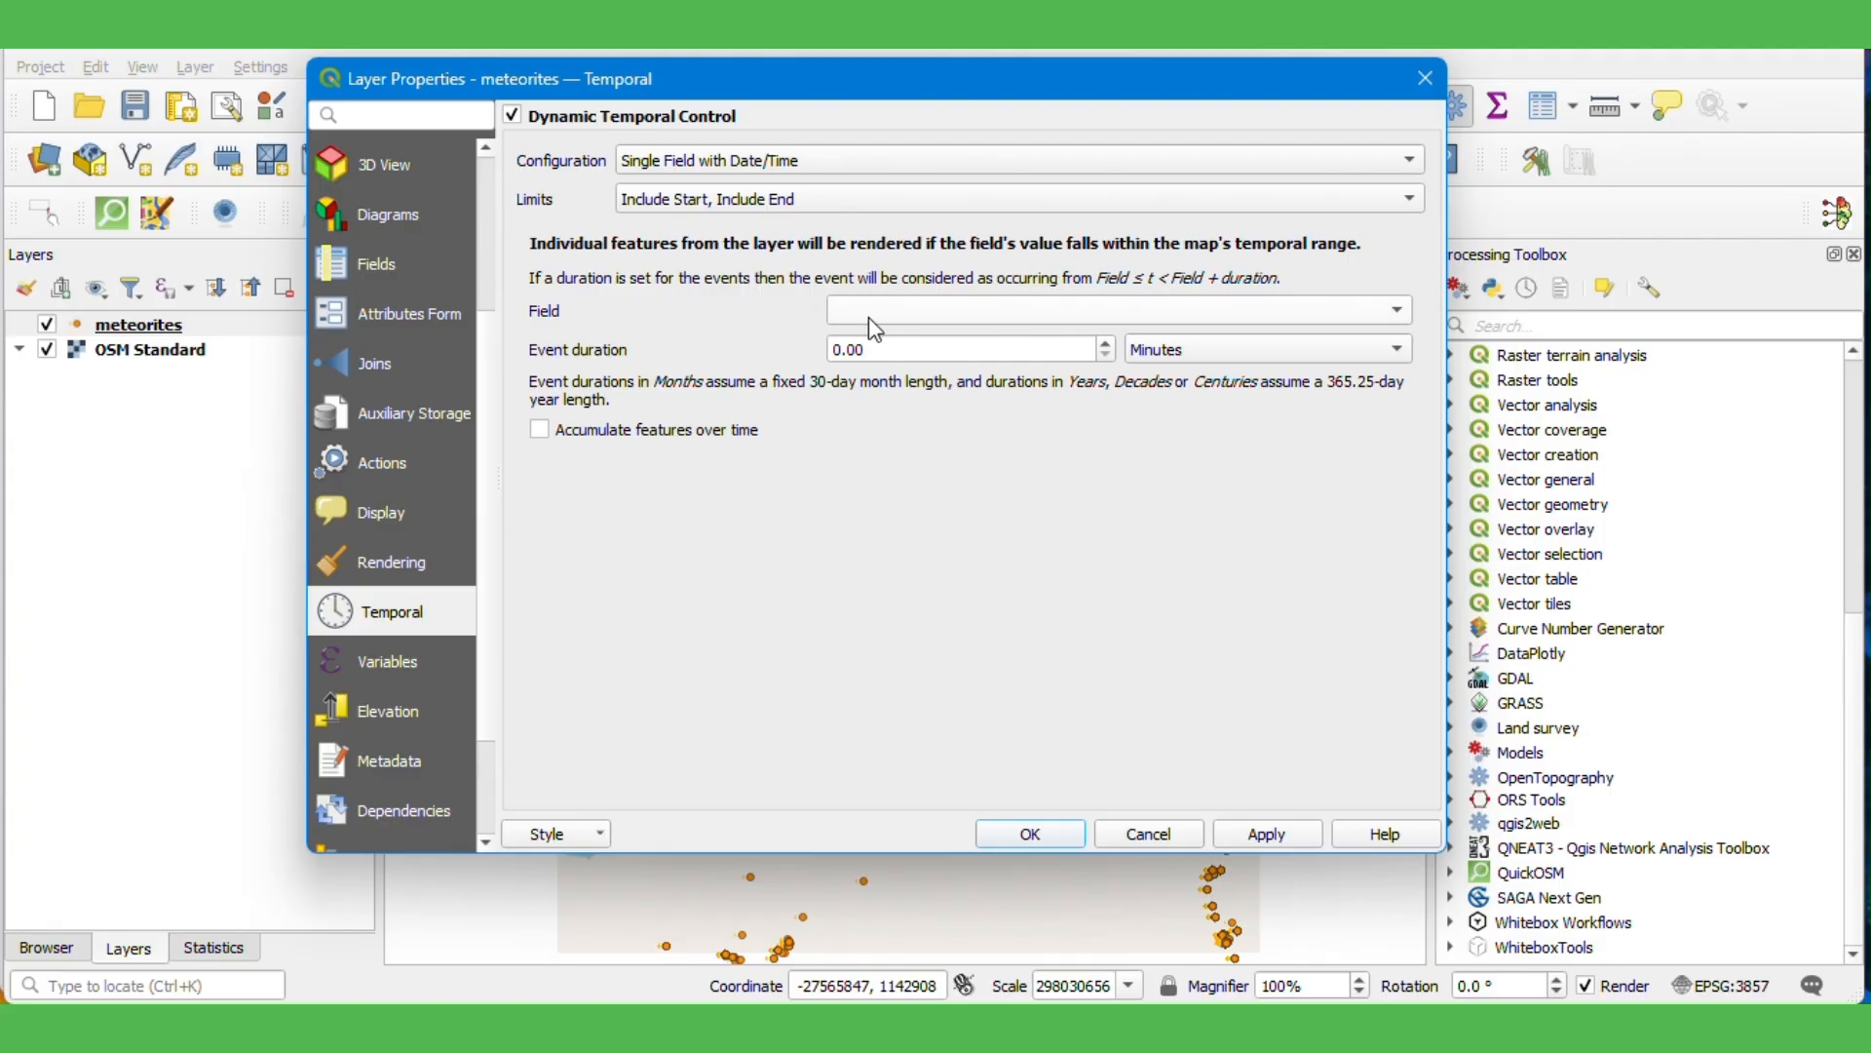
{"action": "left_click", "coordinate": [1023, 834]}
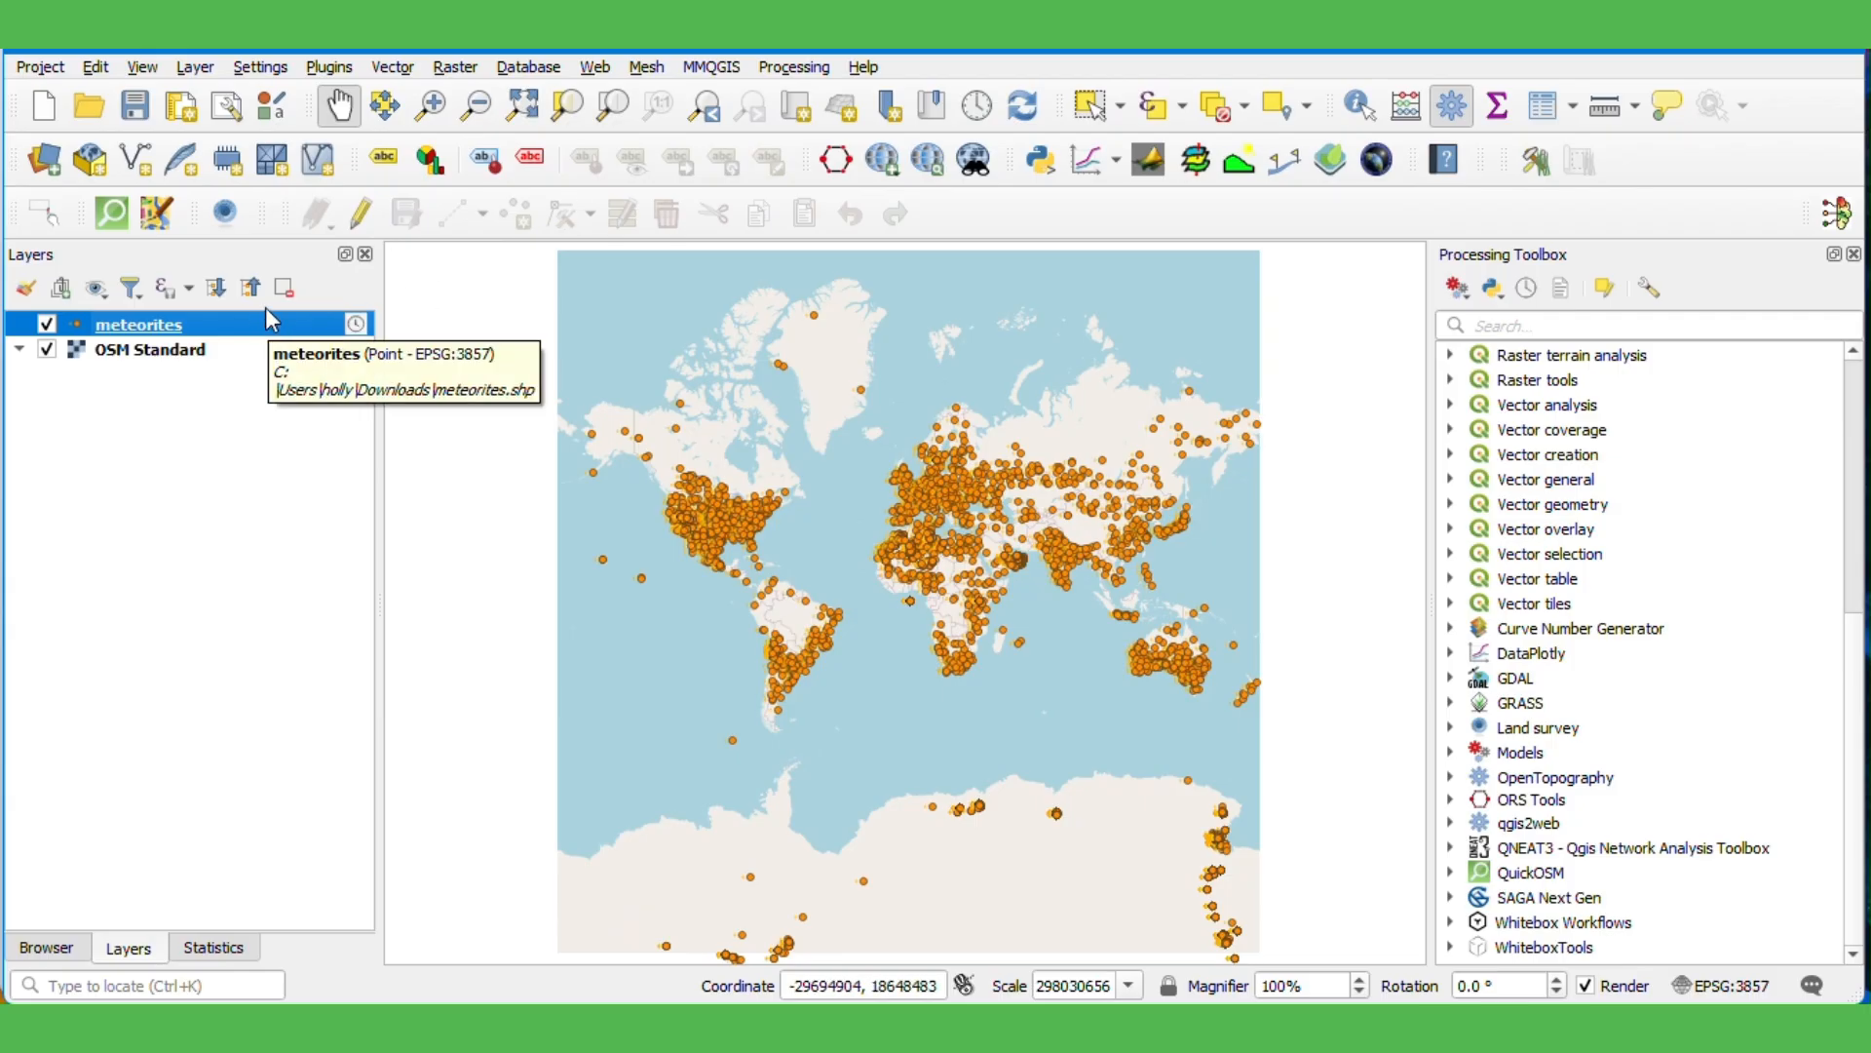
- Examine the year values in the meteorites attribute table, sorted in descending and ascending order
{"action": "left_click", "coordinate": [1542, 107]}
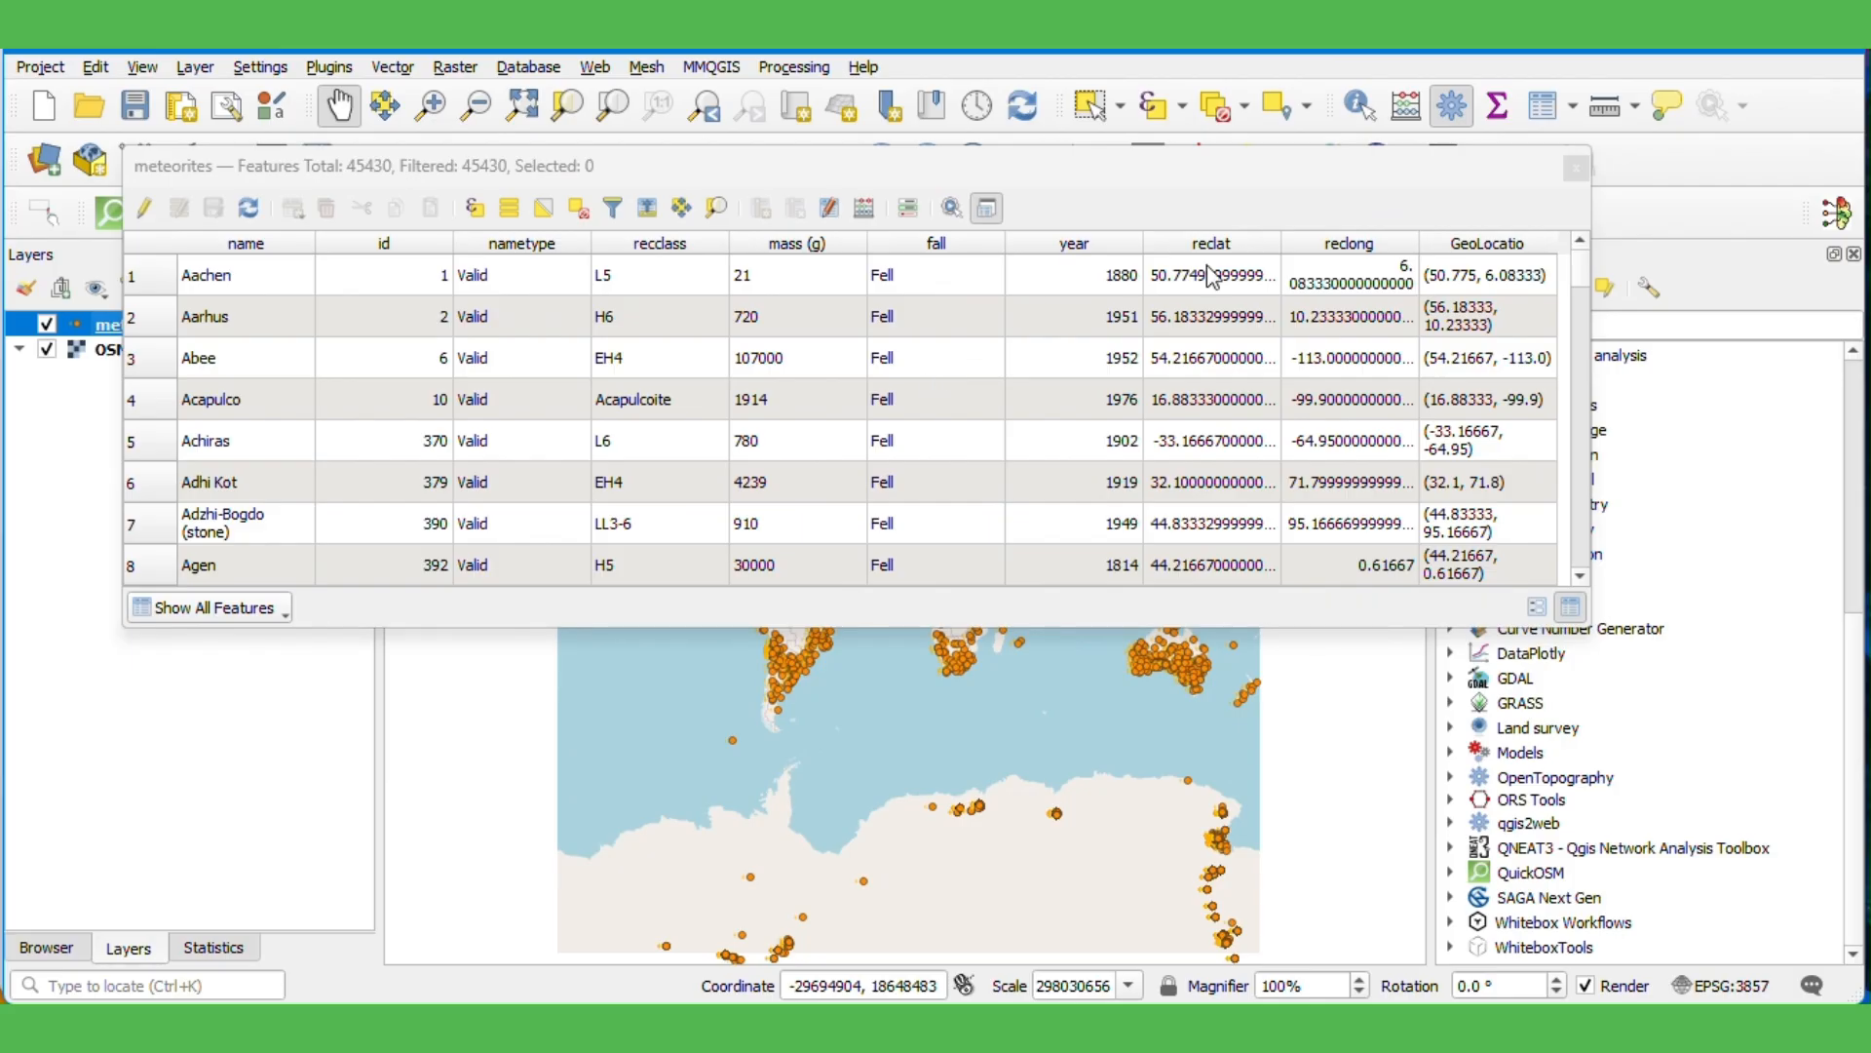
{"action": "left_click", "coordinate": [1097, 255]}
{"action": "left_click", "coordinate": [1096, 255]}
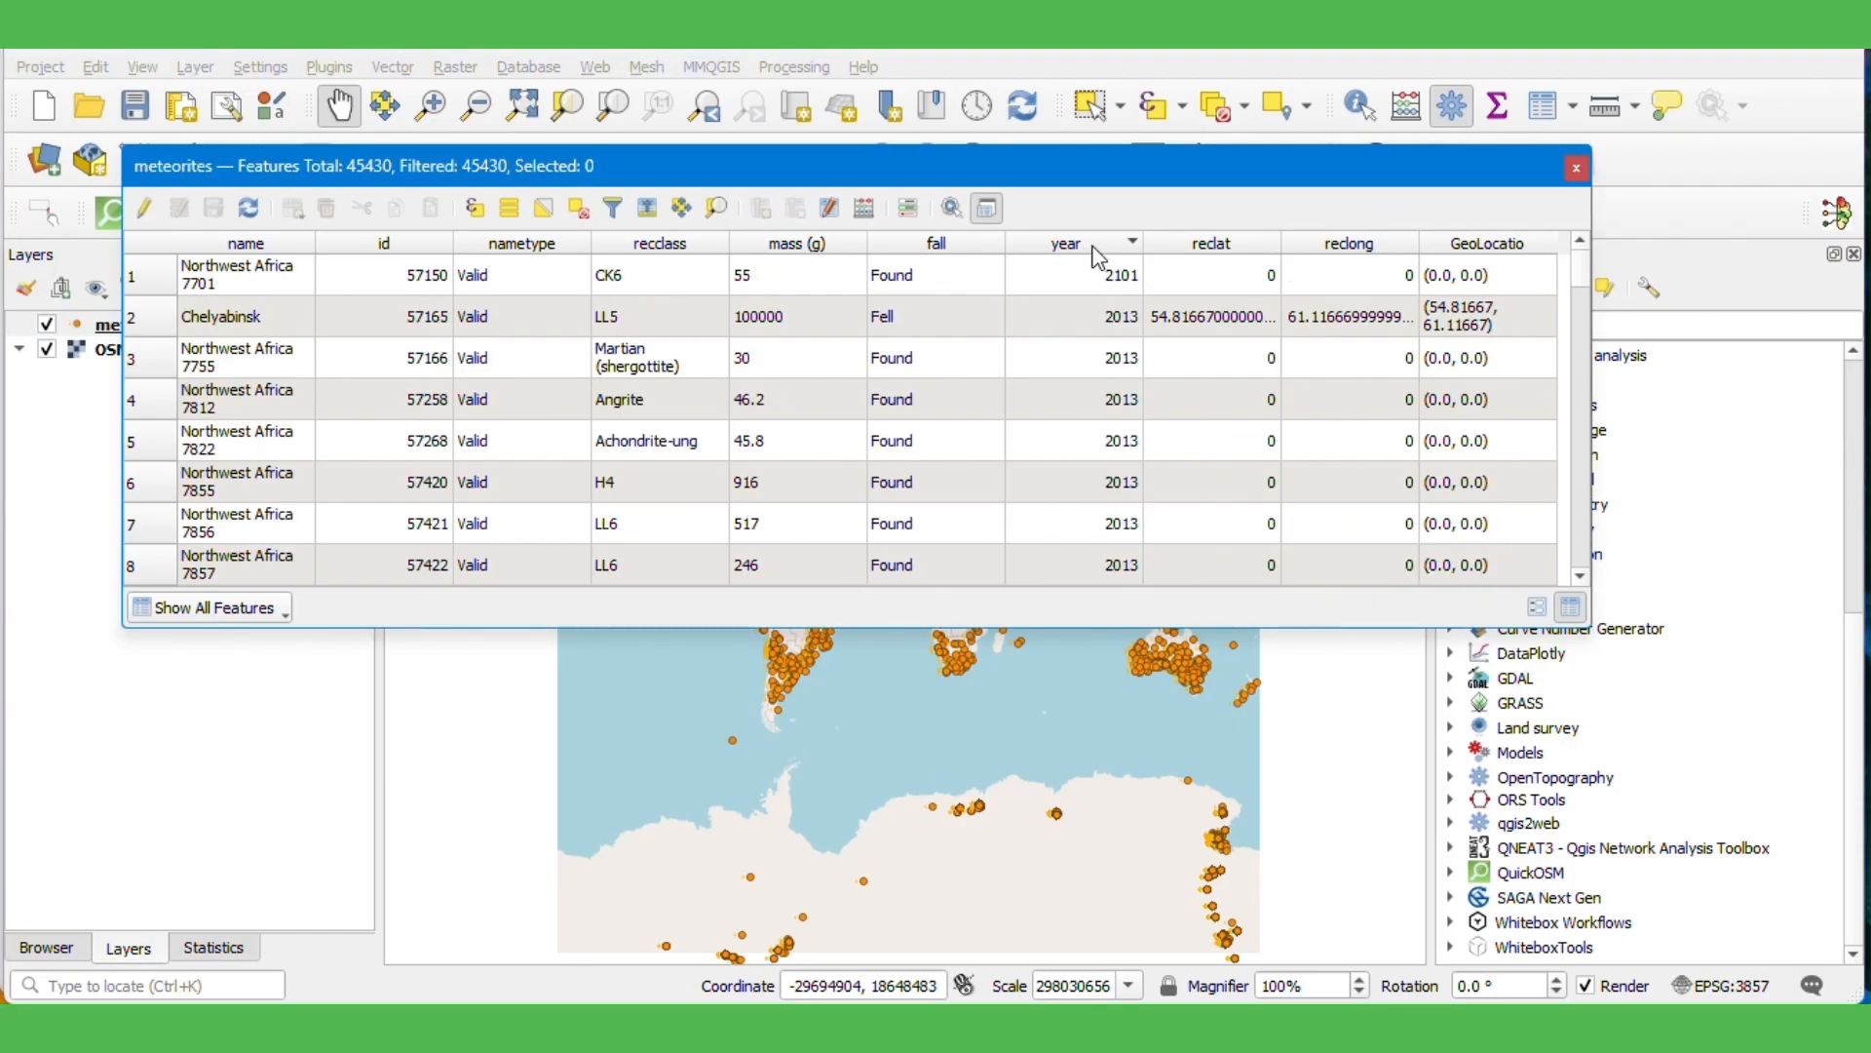
{"action": "left_click", "coordinate": [1096, 255]}
{"action": "scroll", "coordinate": [1085, 261], "scroll_direction": "down", "scroll_amount": 7}
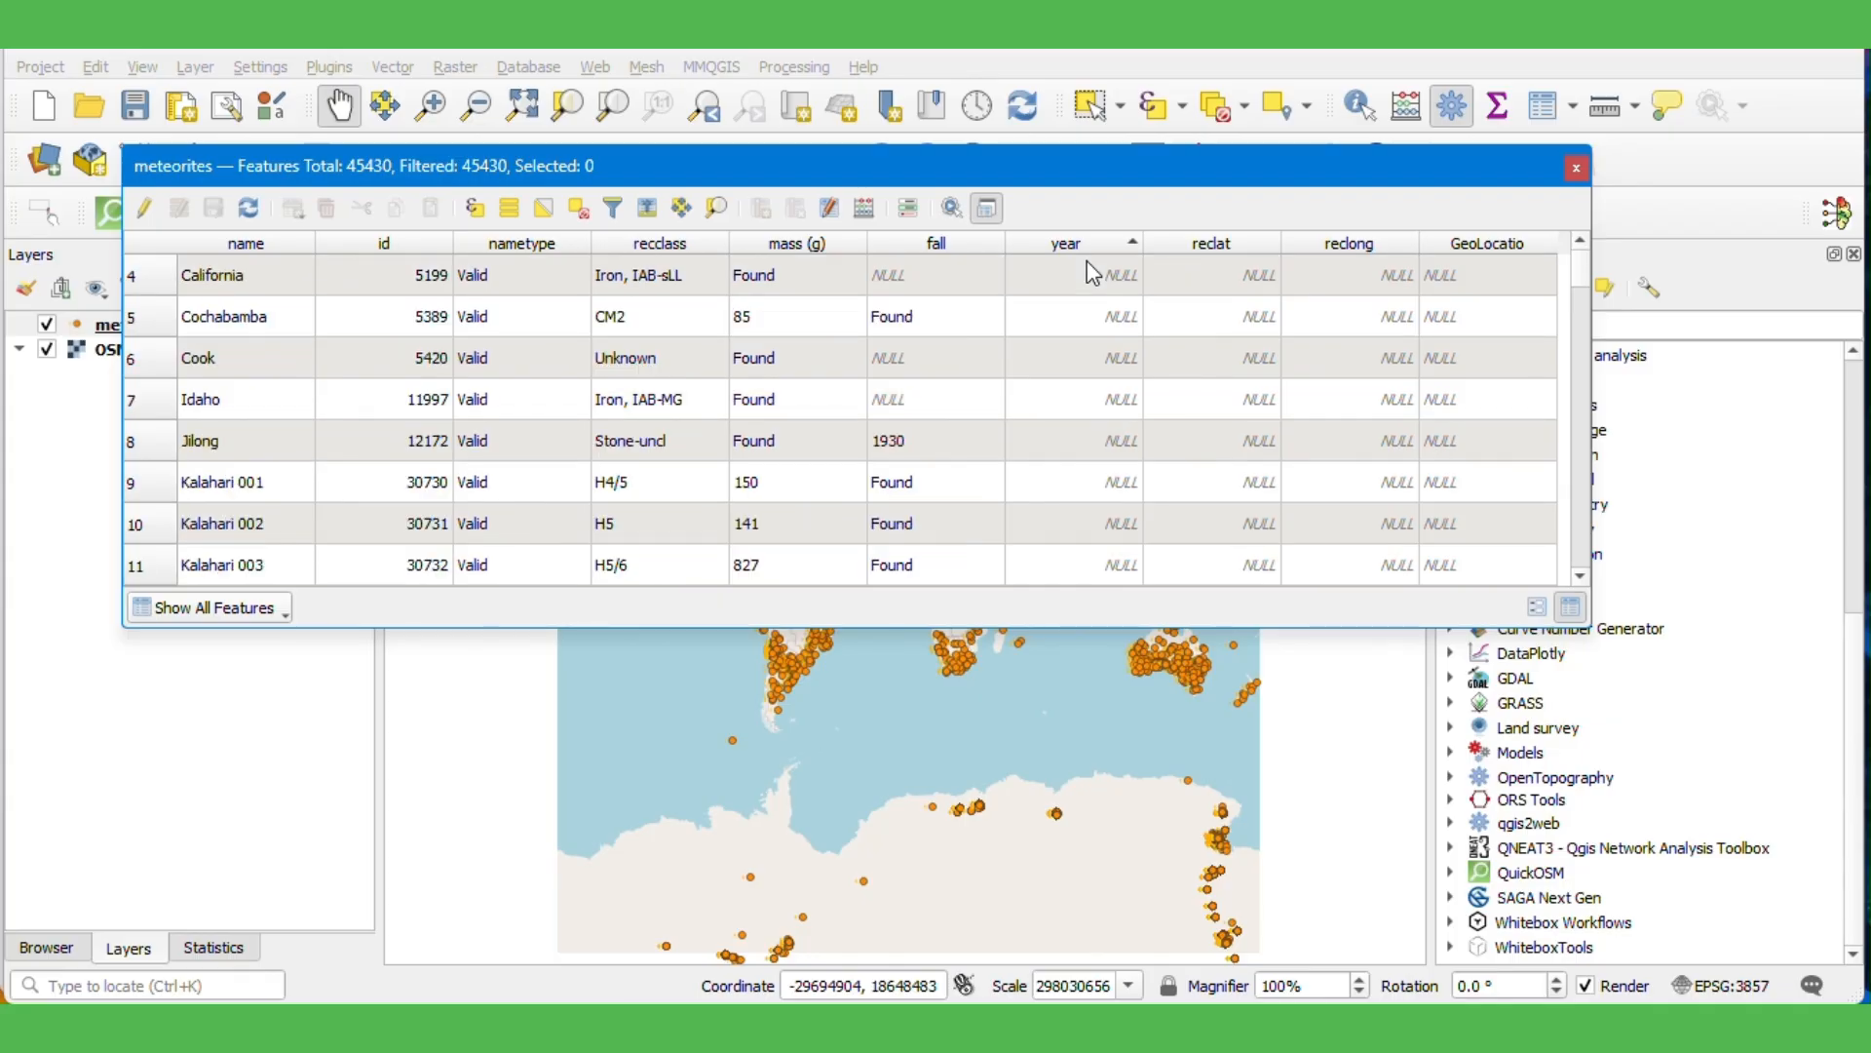
{"action": "scroll", "coordinate": [1091, 273], "scroll_direction": "down", "scroll_amount": 20}
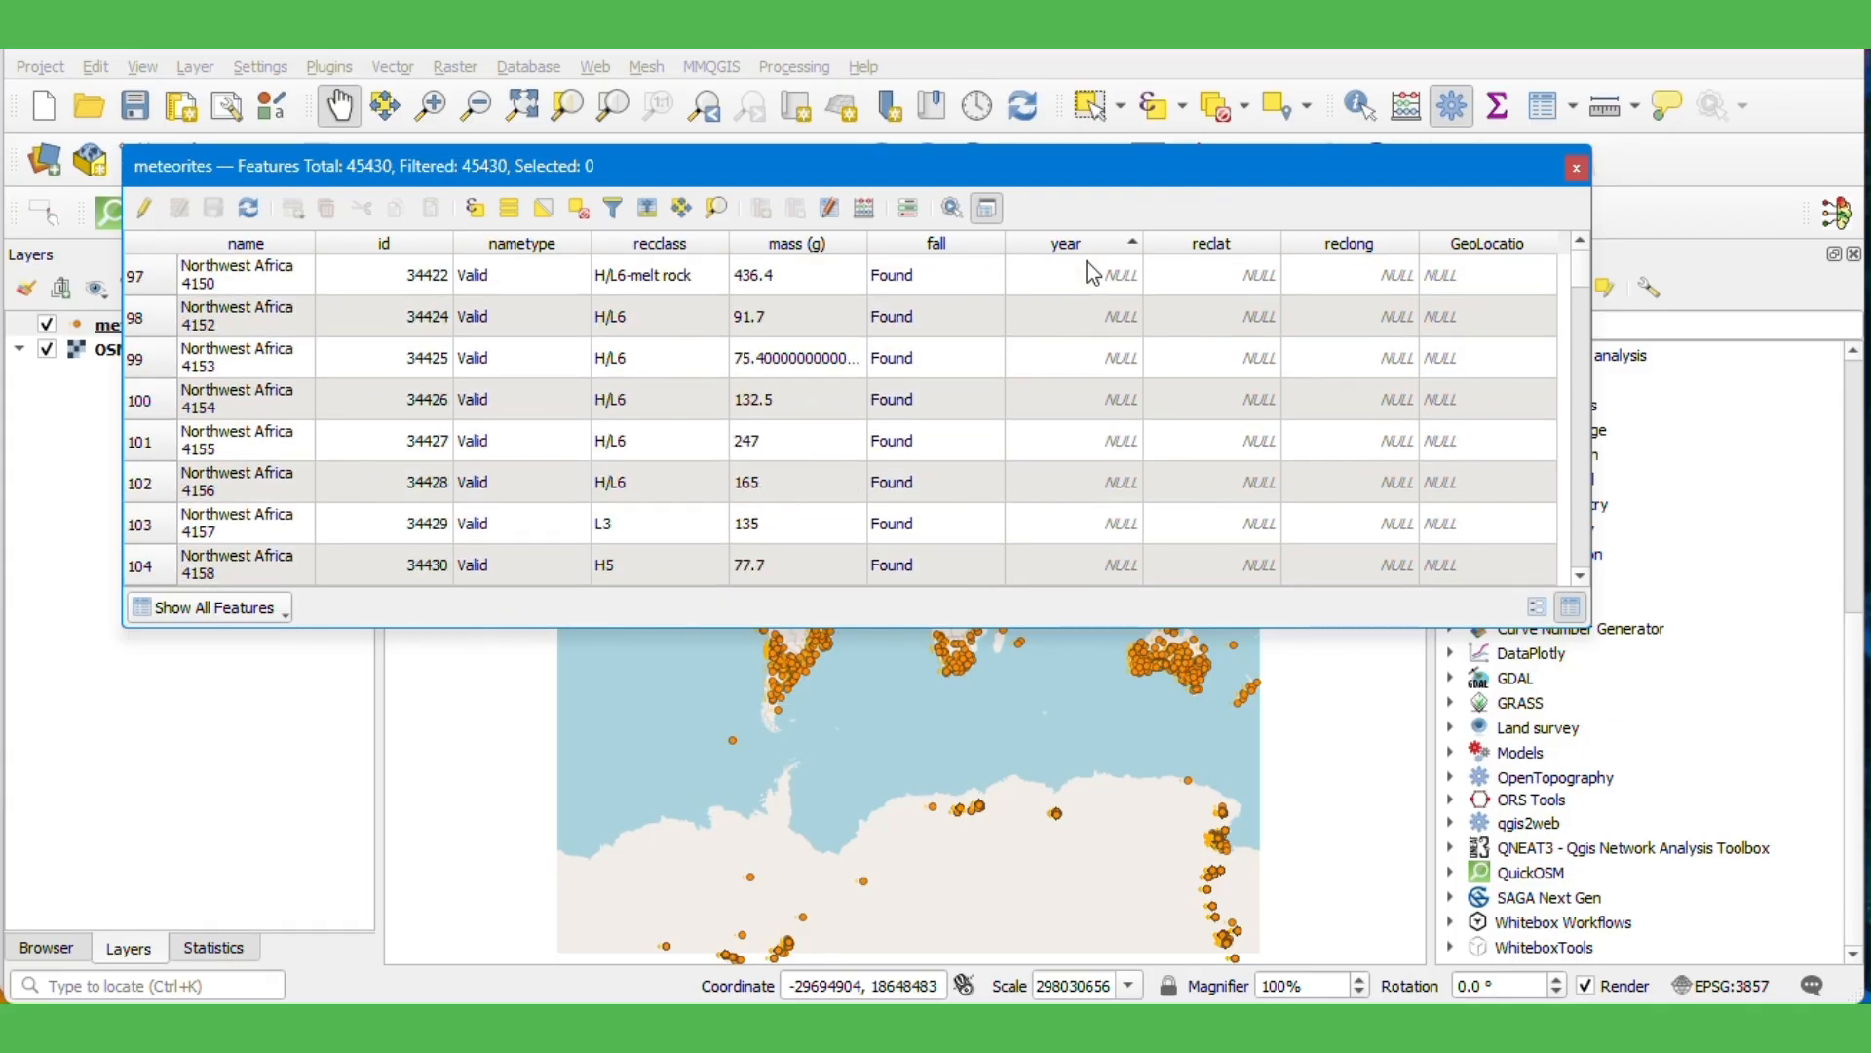
{"action": "scroll", "coordinate": [1092, 272], "scroll_direction": "up", "scroll_amount": 20}
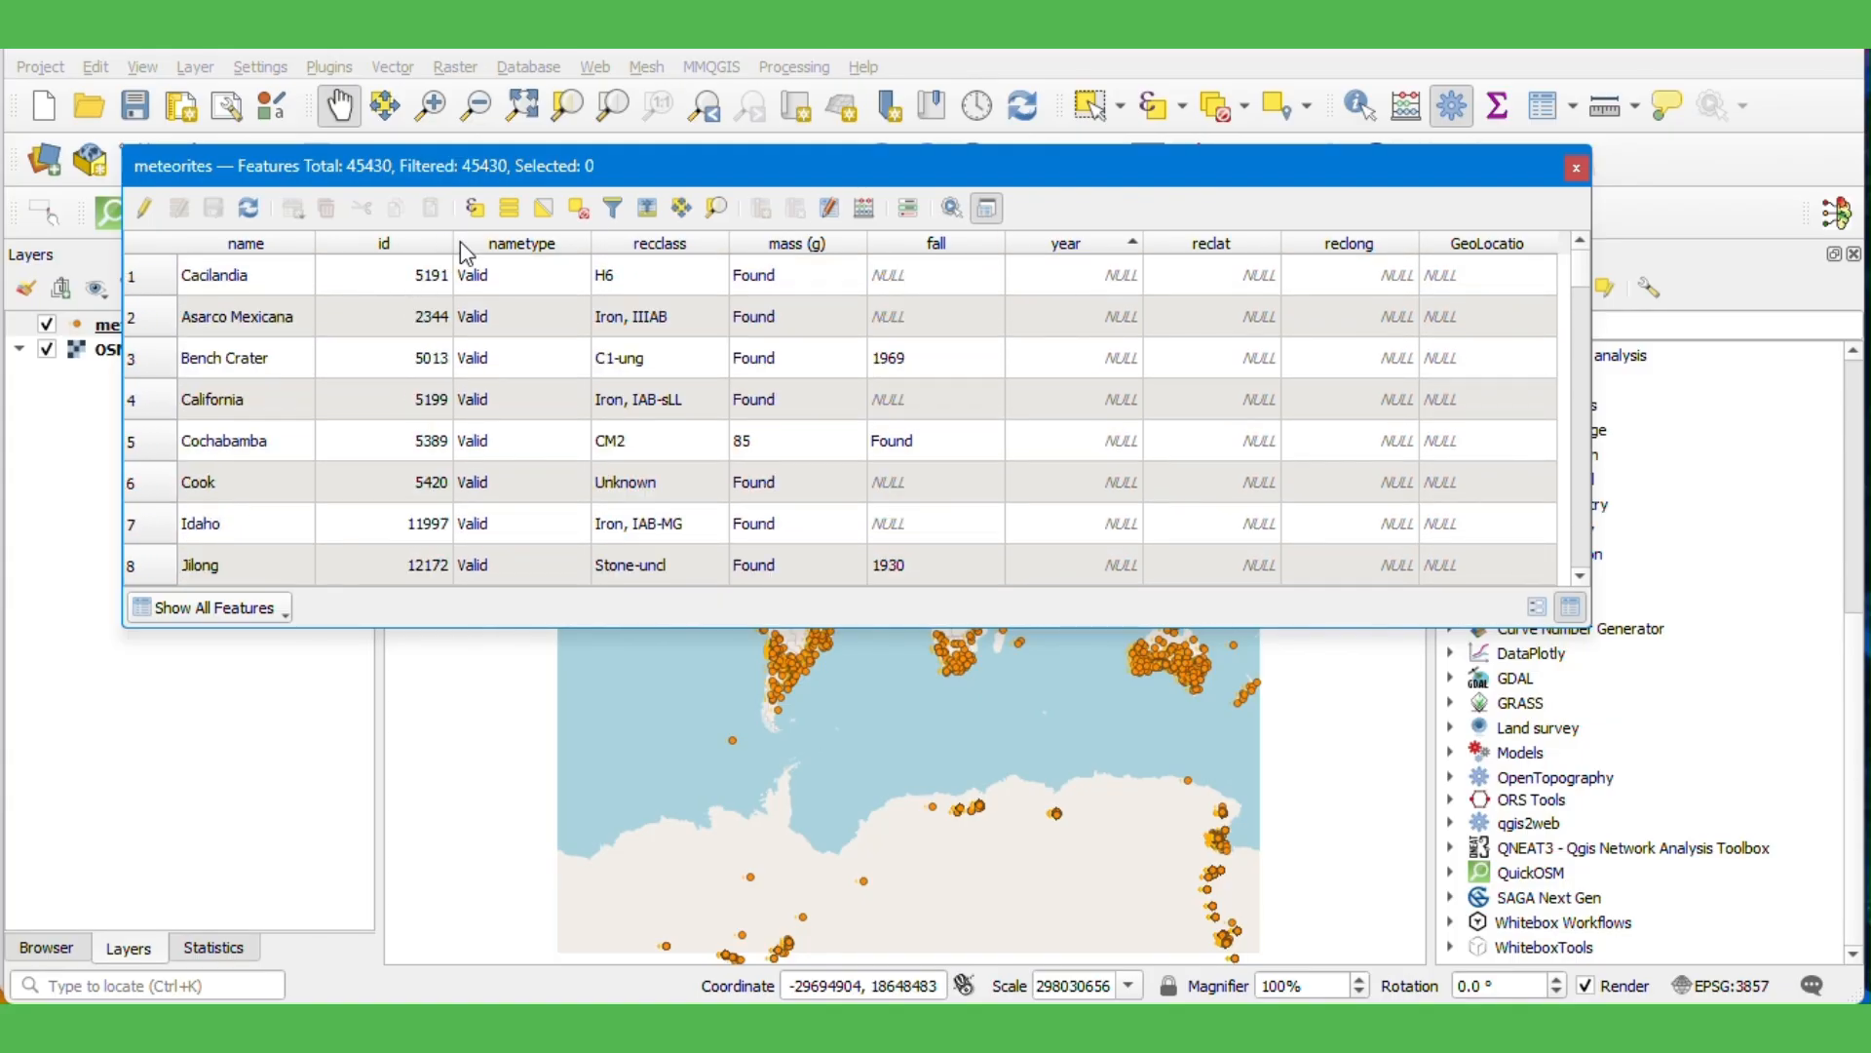
- Turn on editing for the meteorites layer and delete all features matching the expression "year" is NULL
{"action": "left_click", "coordinate": [146, 209]}
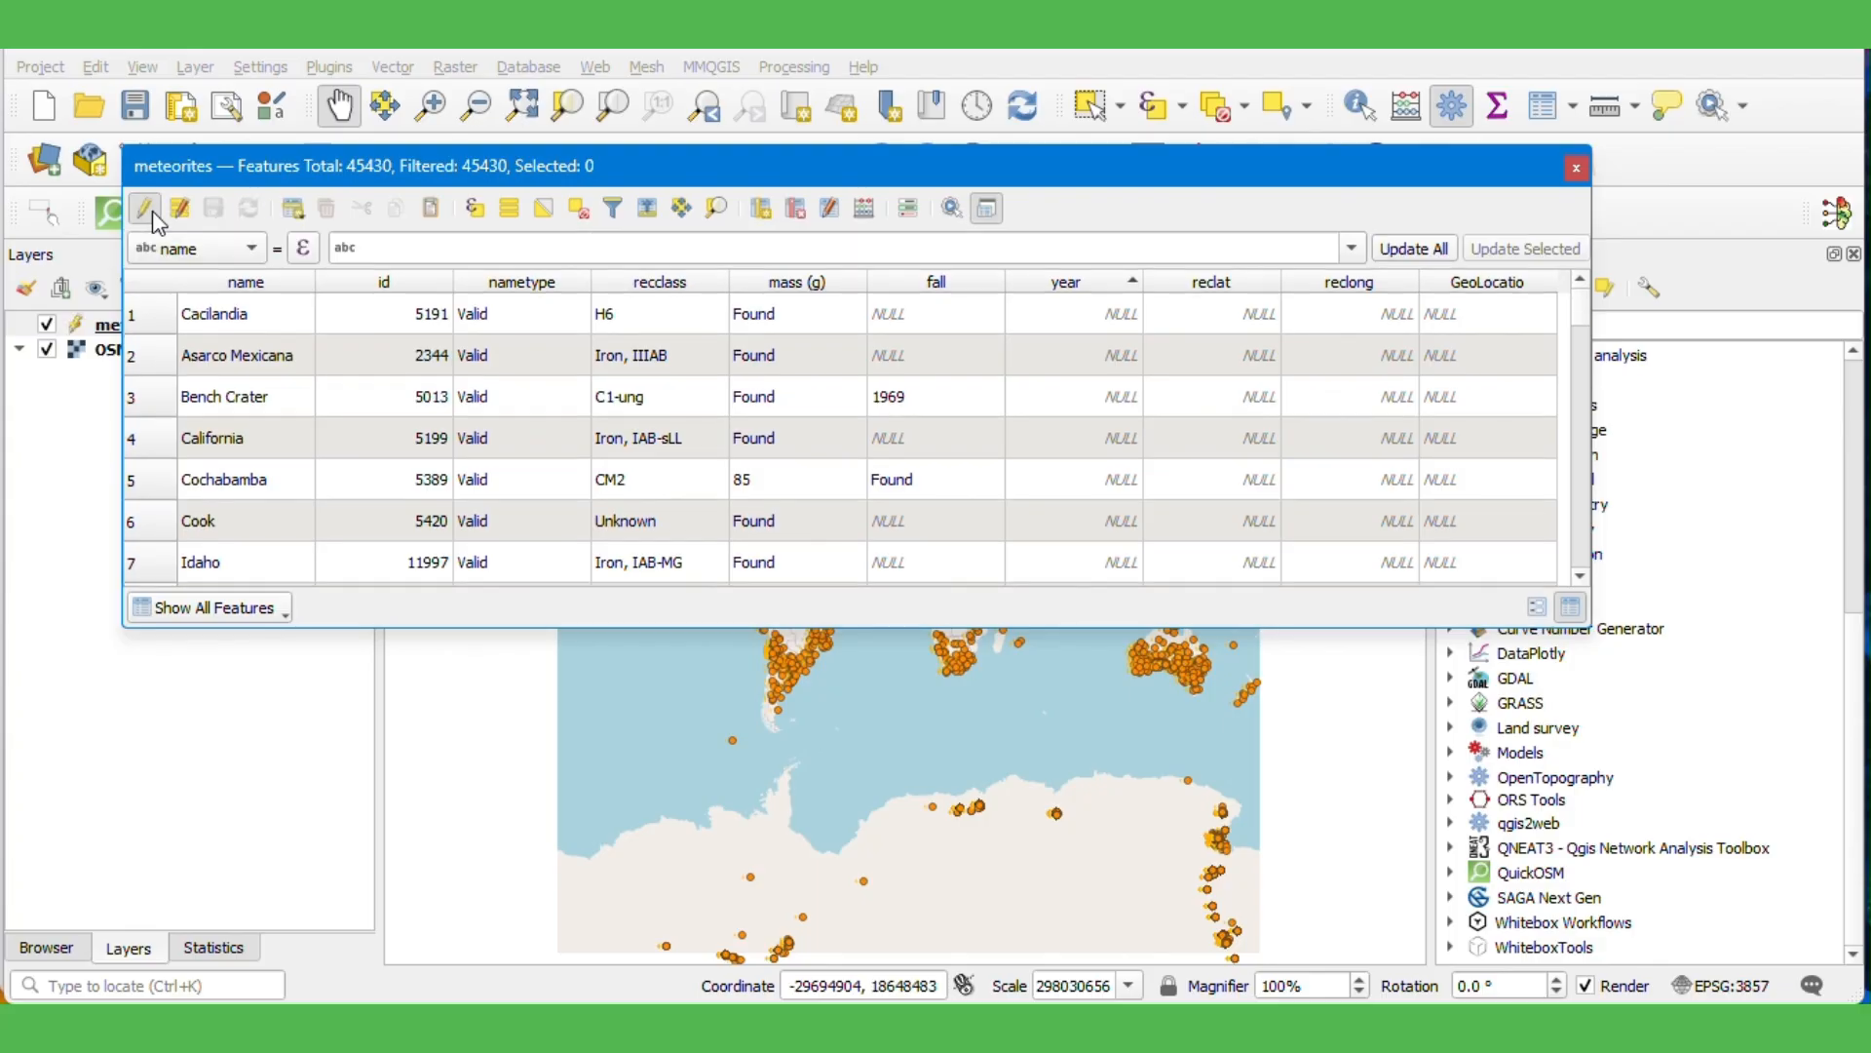
{"action": "left_click", "coordinate": [477, 211]}
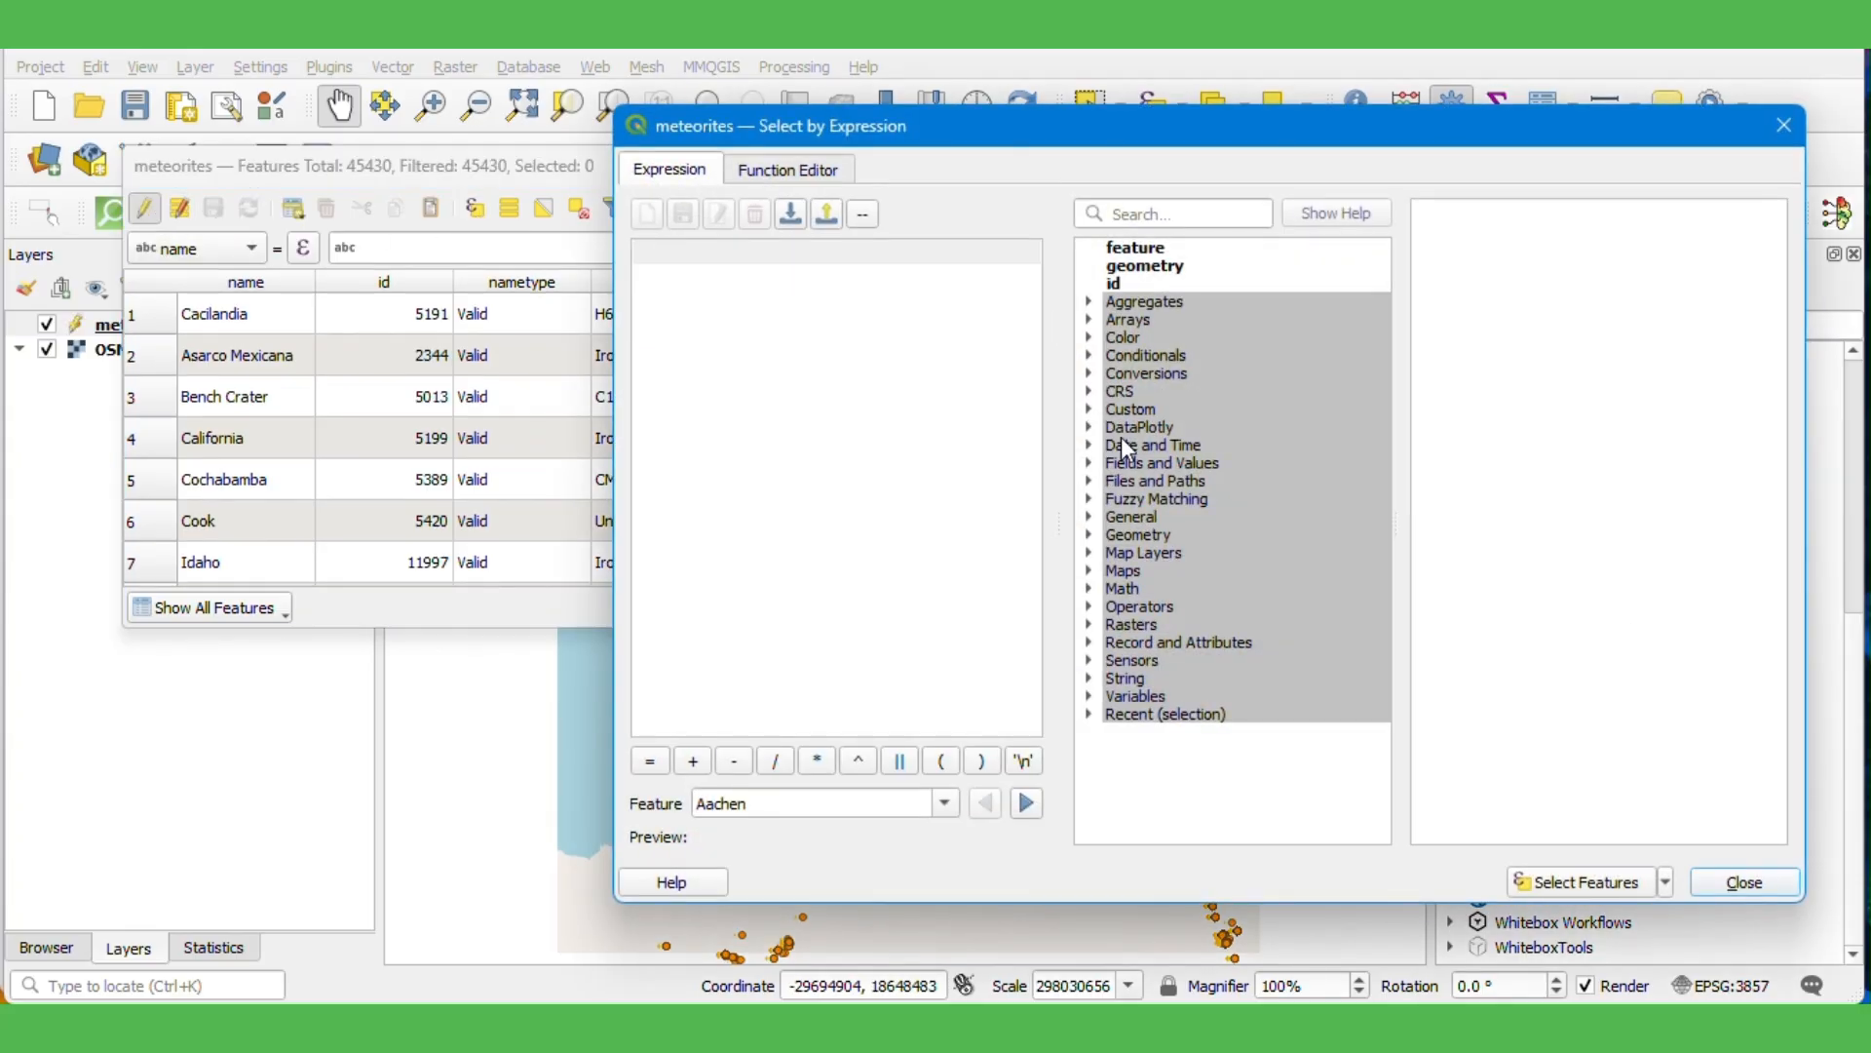
{"action": "left_click", "coordinate": [1089, 464]}
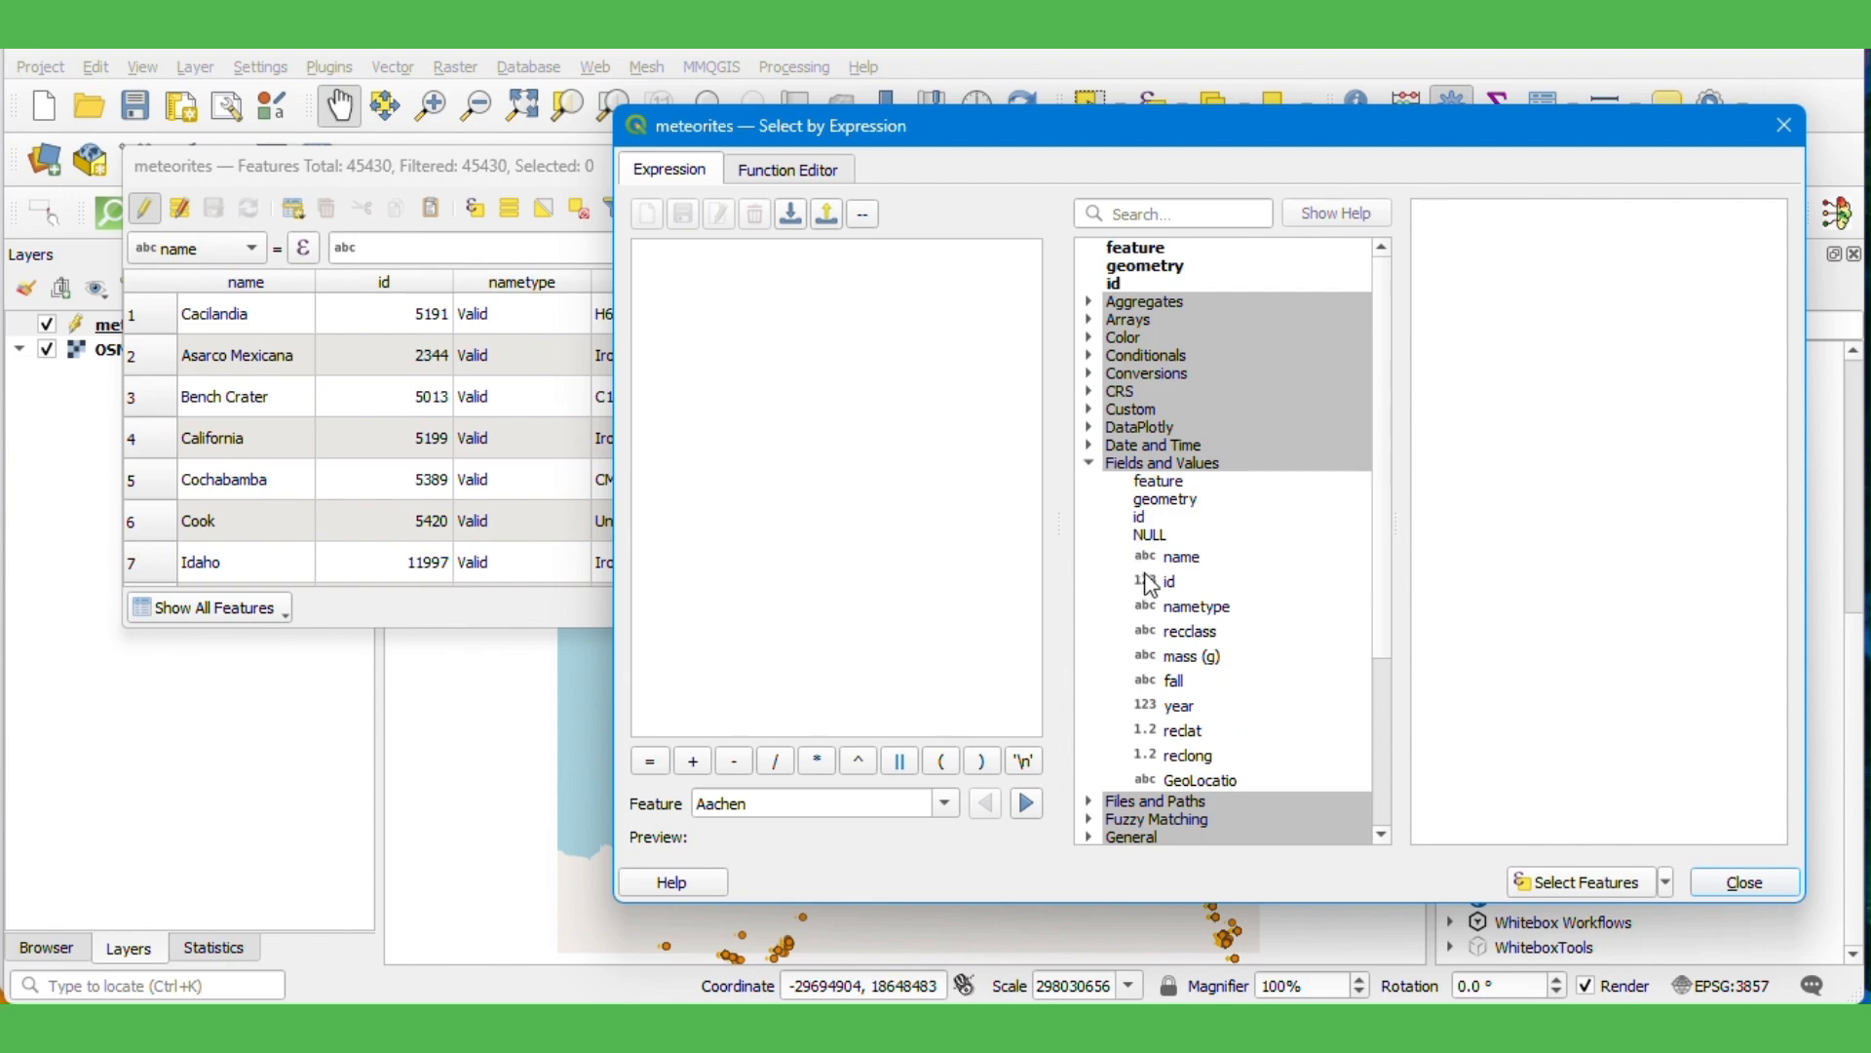
{"action": "double_click", "coordinate": [1177, 706]}
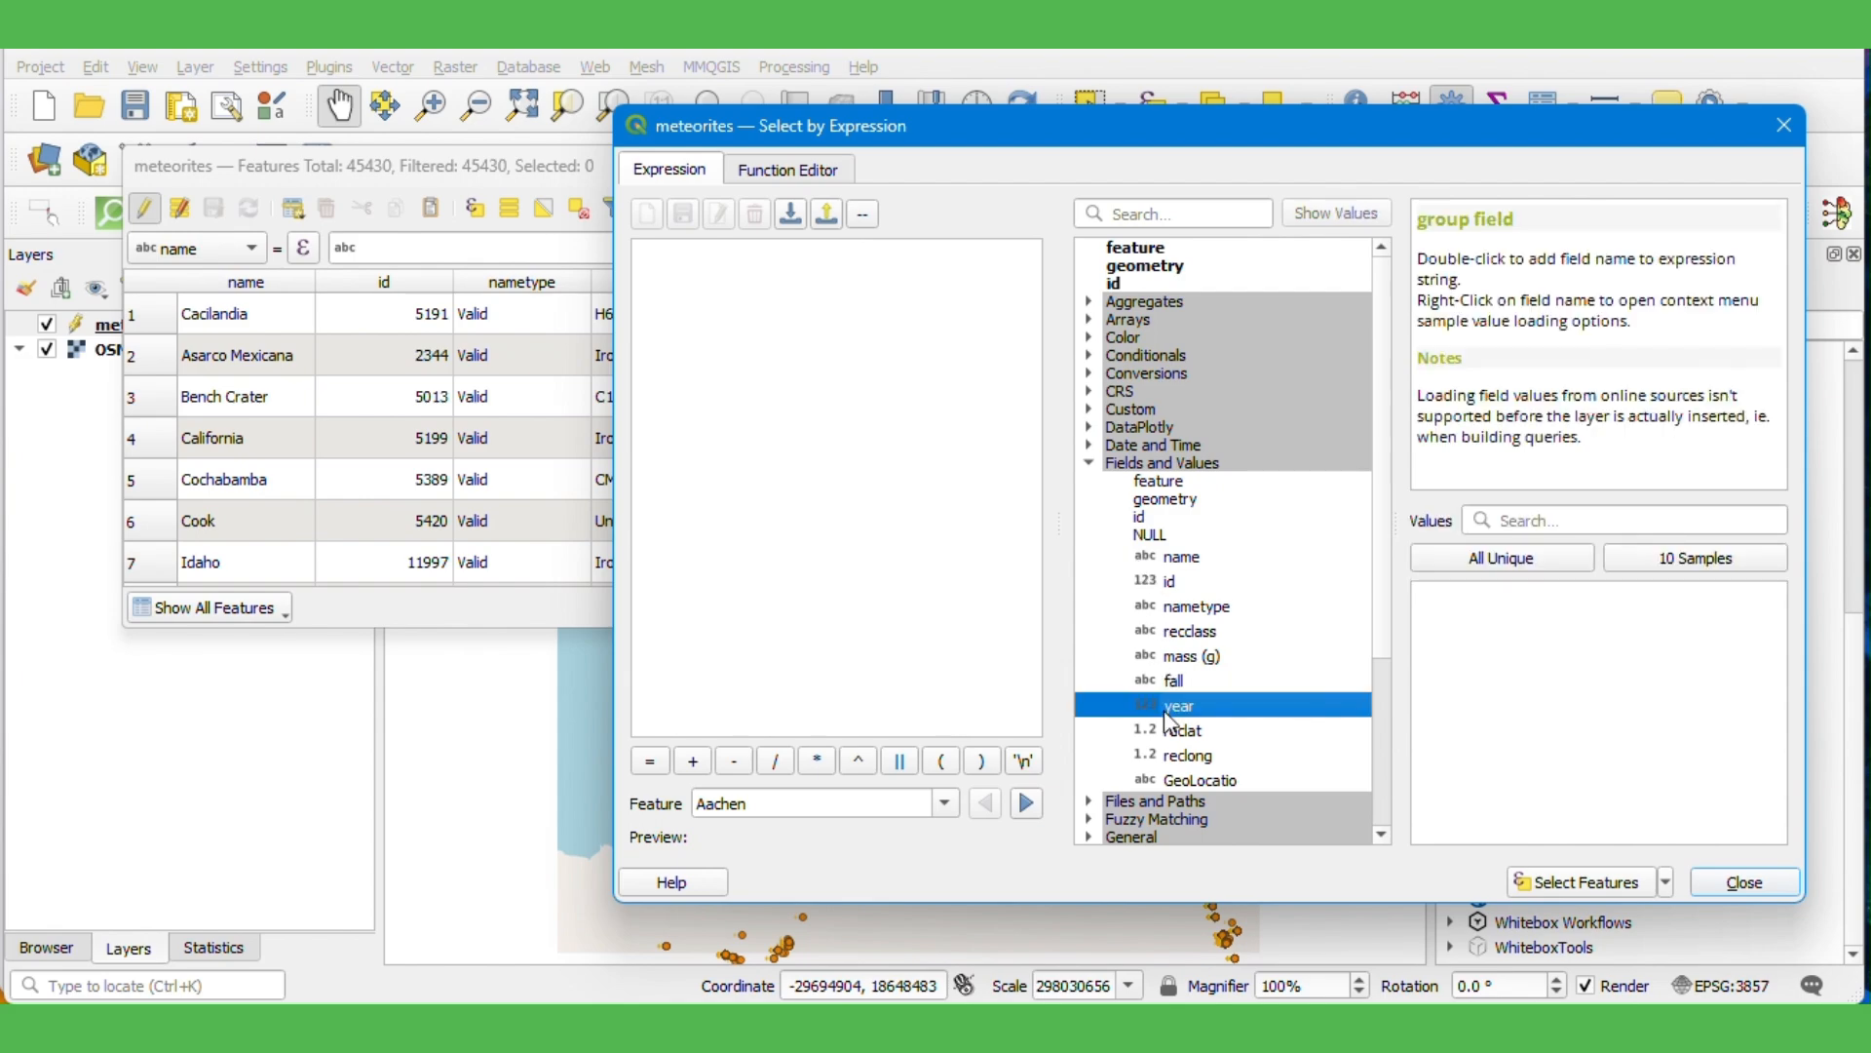
{"action": "type", "text": "is NULL"}
{"action": "key", "text": "Escape"}
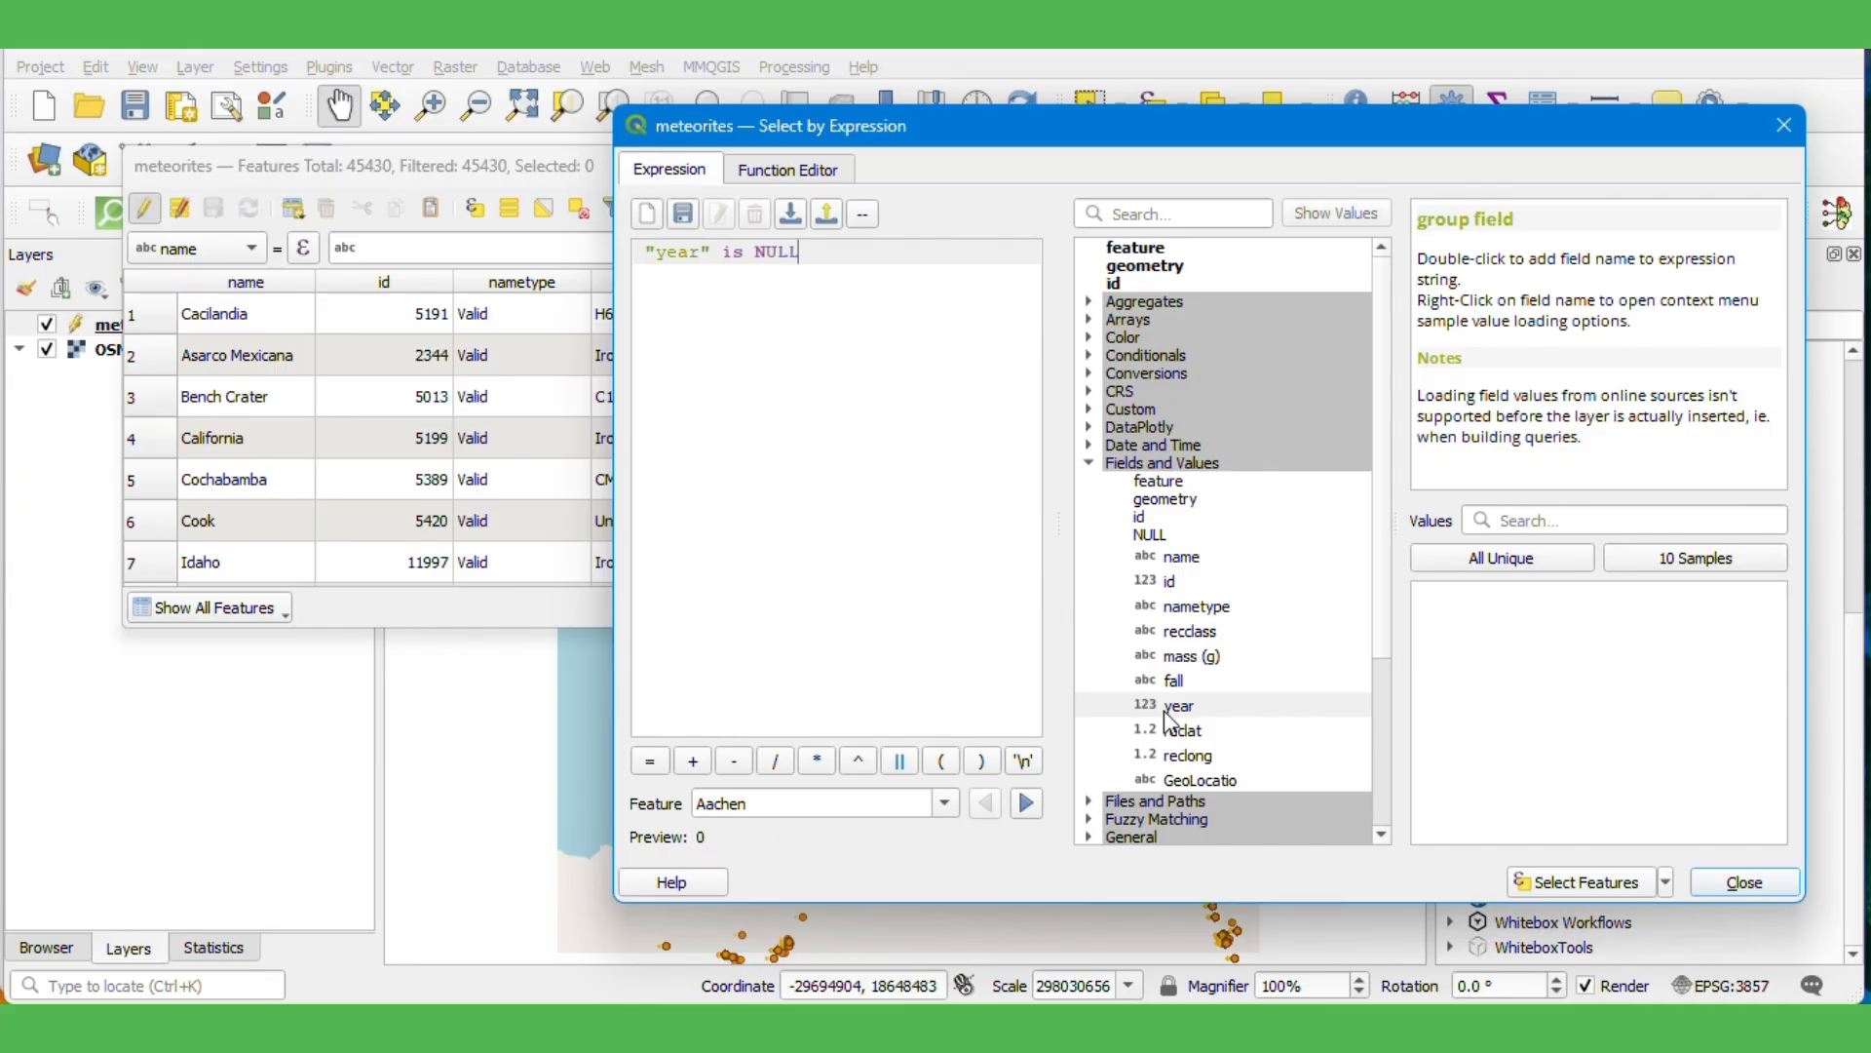
{"action": "left_click", "coordinate": [1587, 881]}
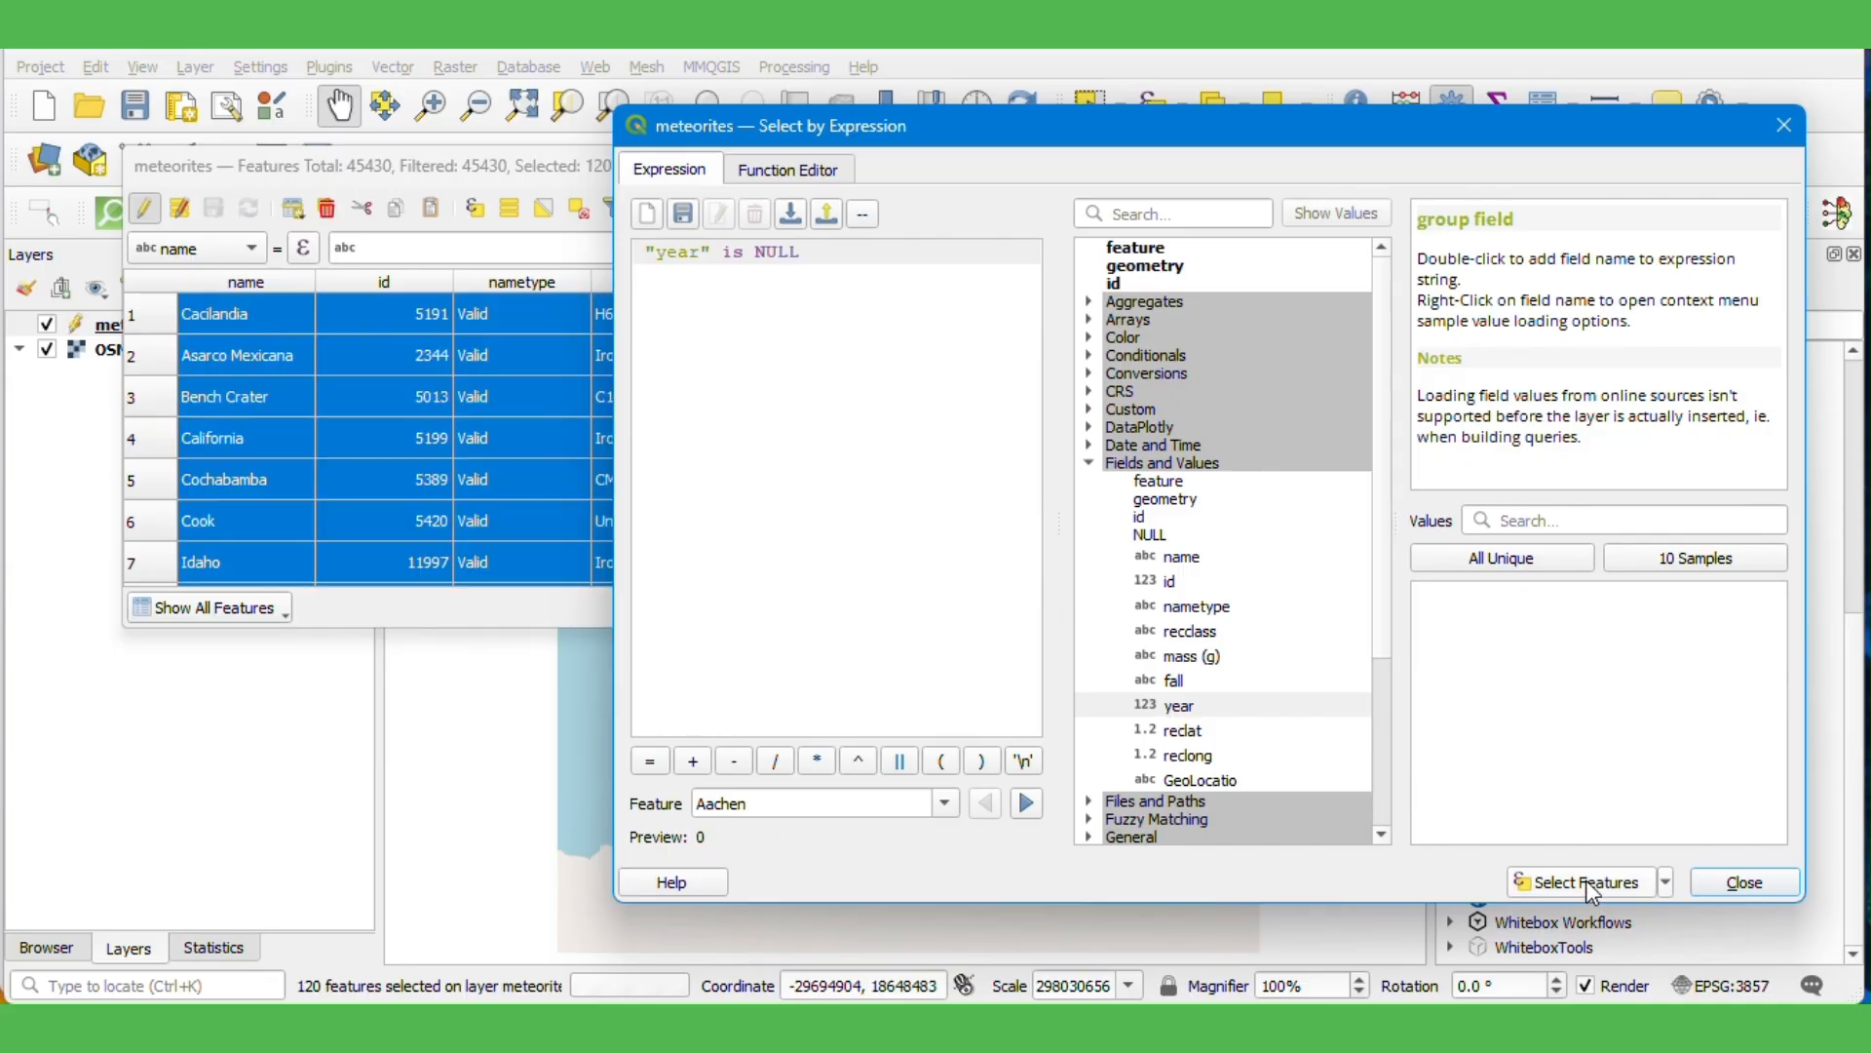
{"action": "left_click", "coordinate": [1739, 882]}
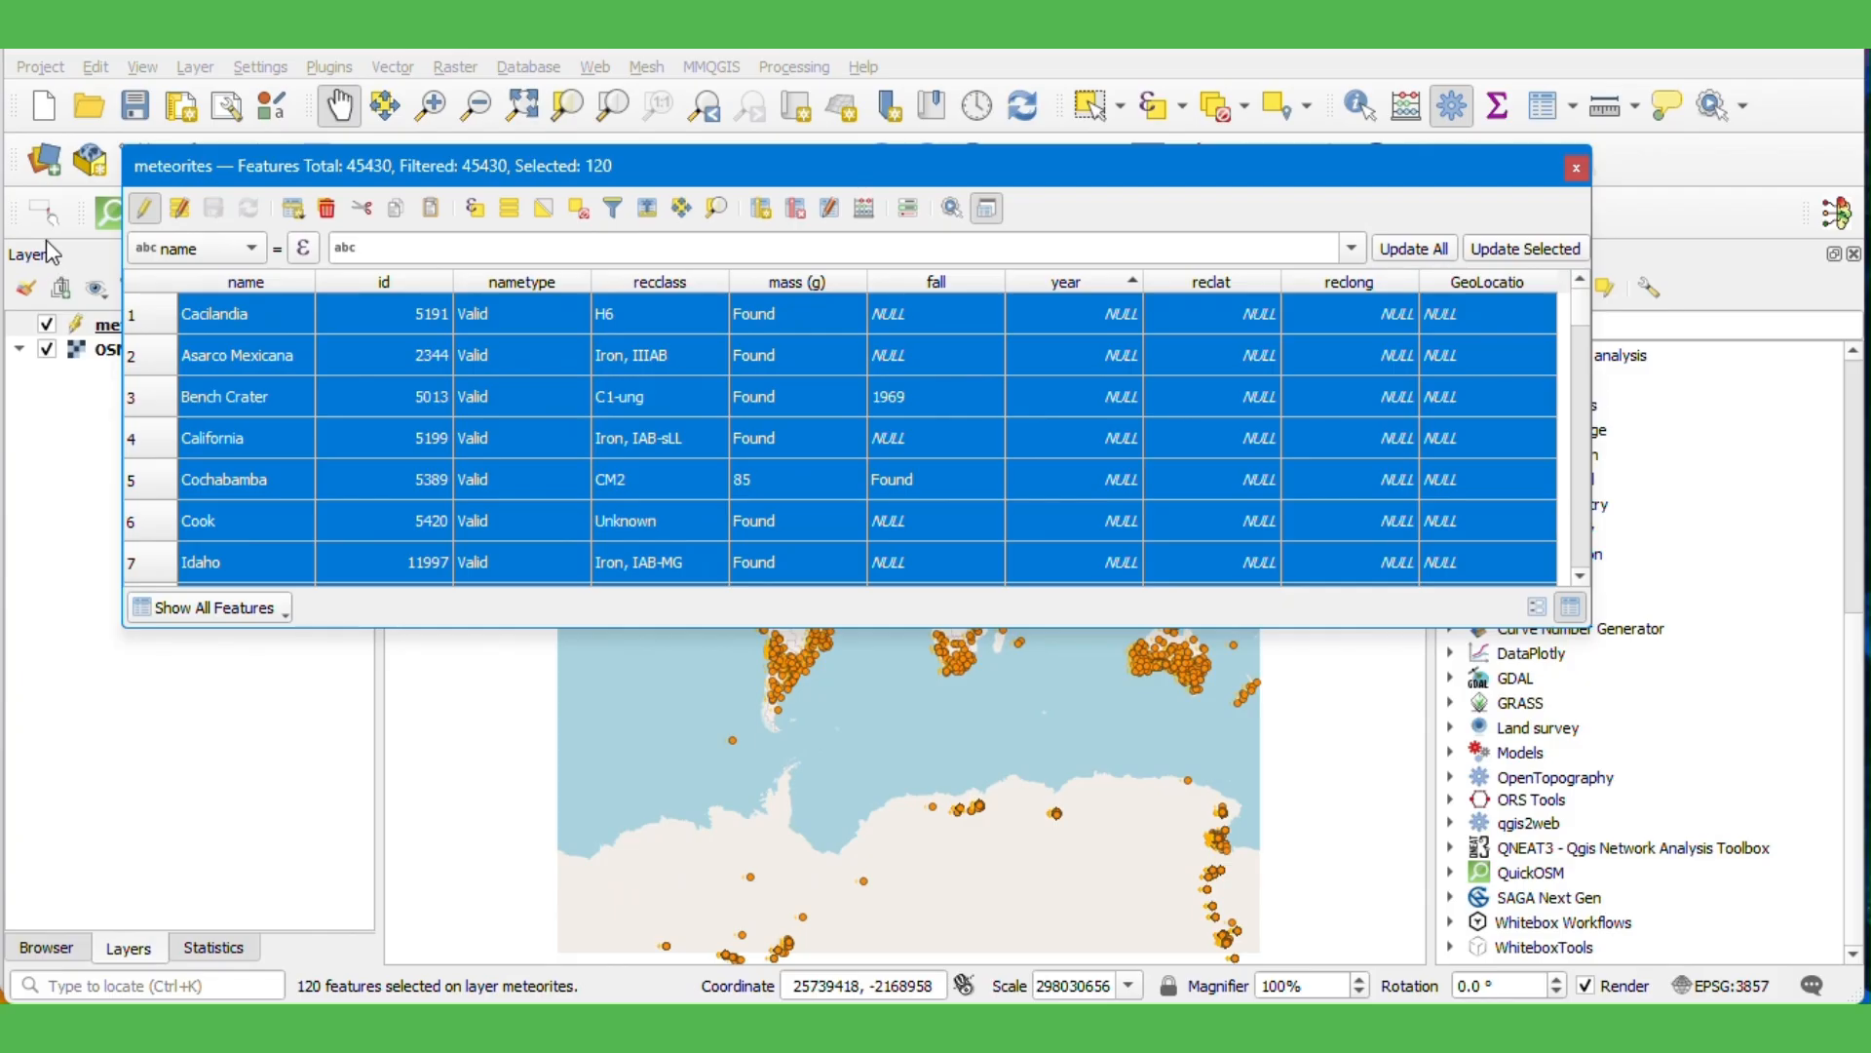
{"action": "left_click", "coordinate": [327, 207]}
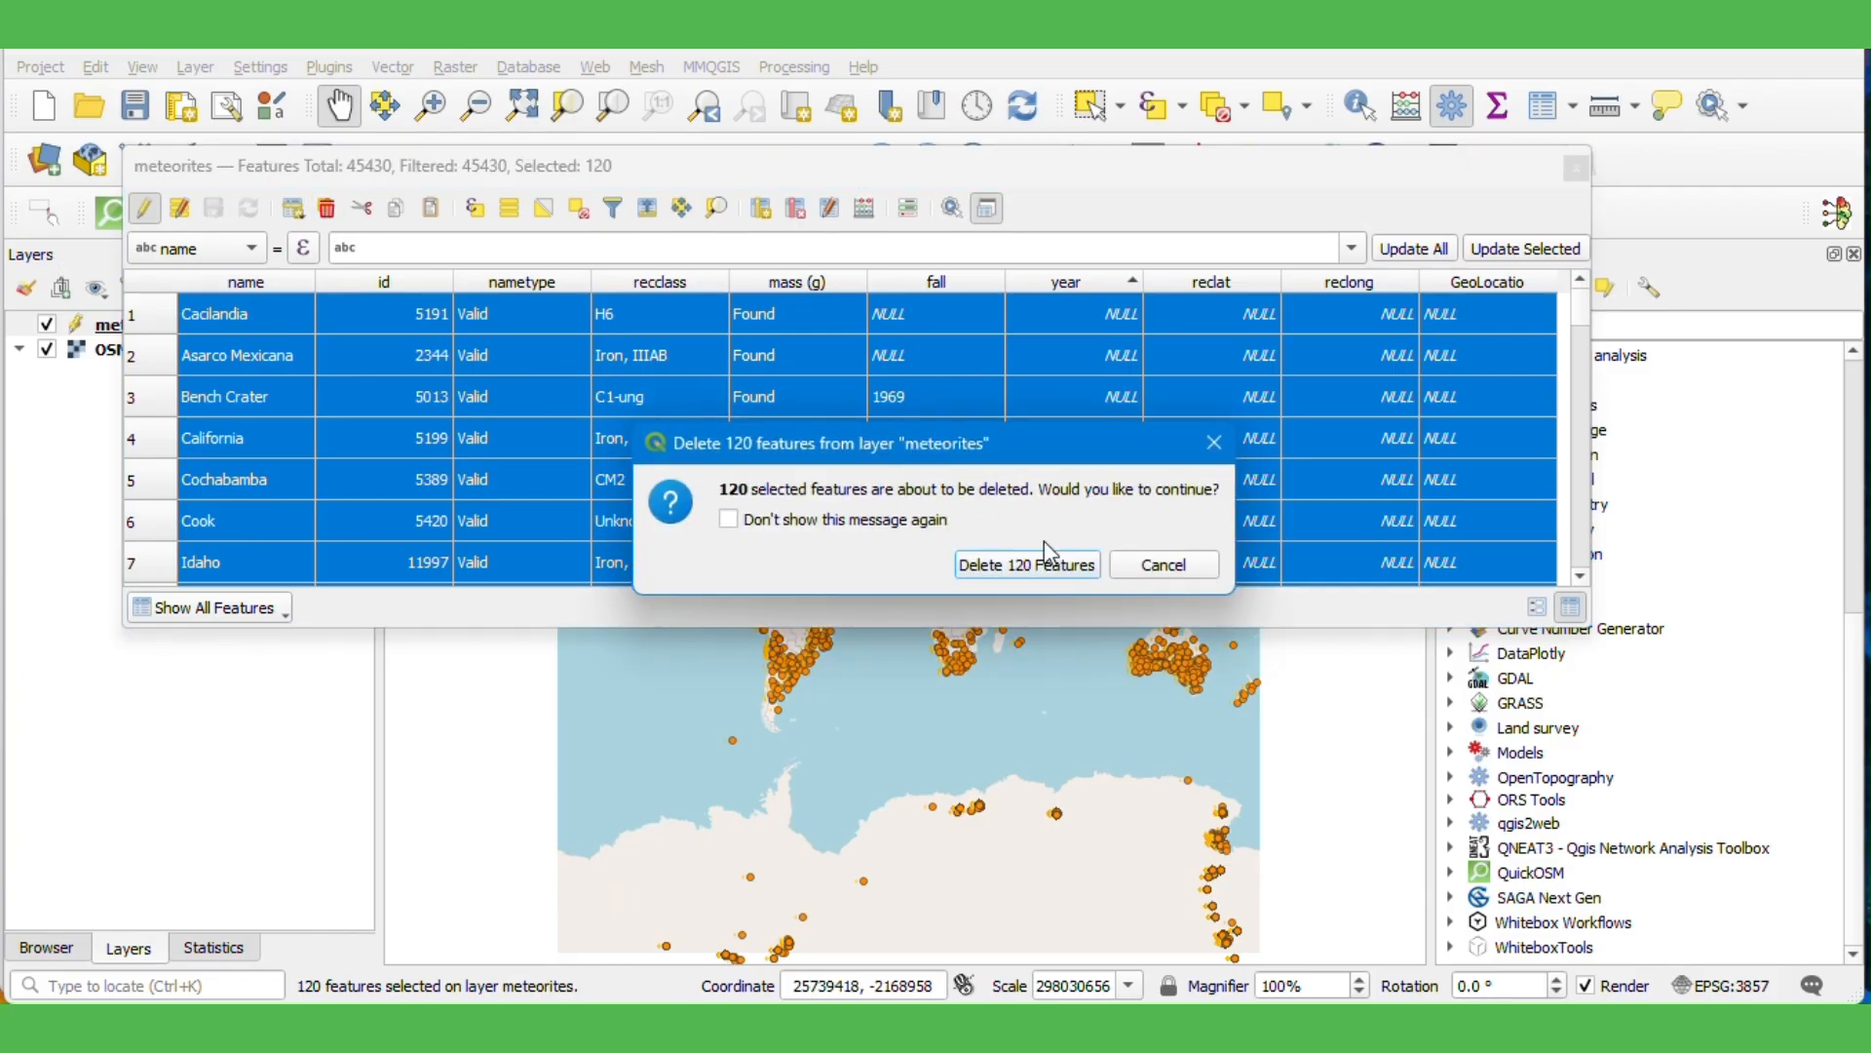
{"action": "left_click", "coordinate": [1052, 568]}
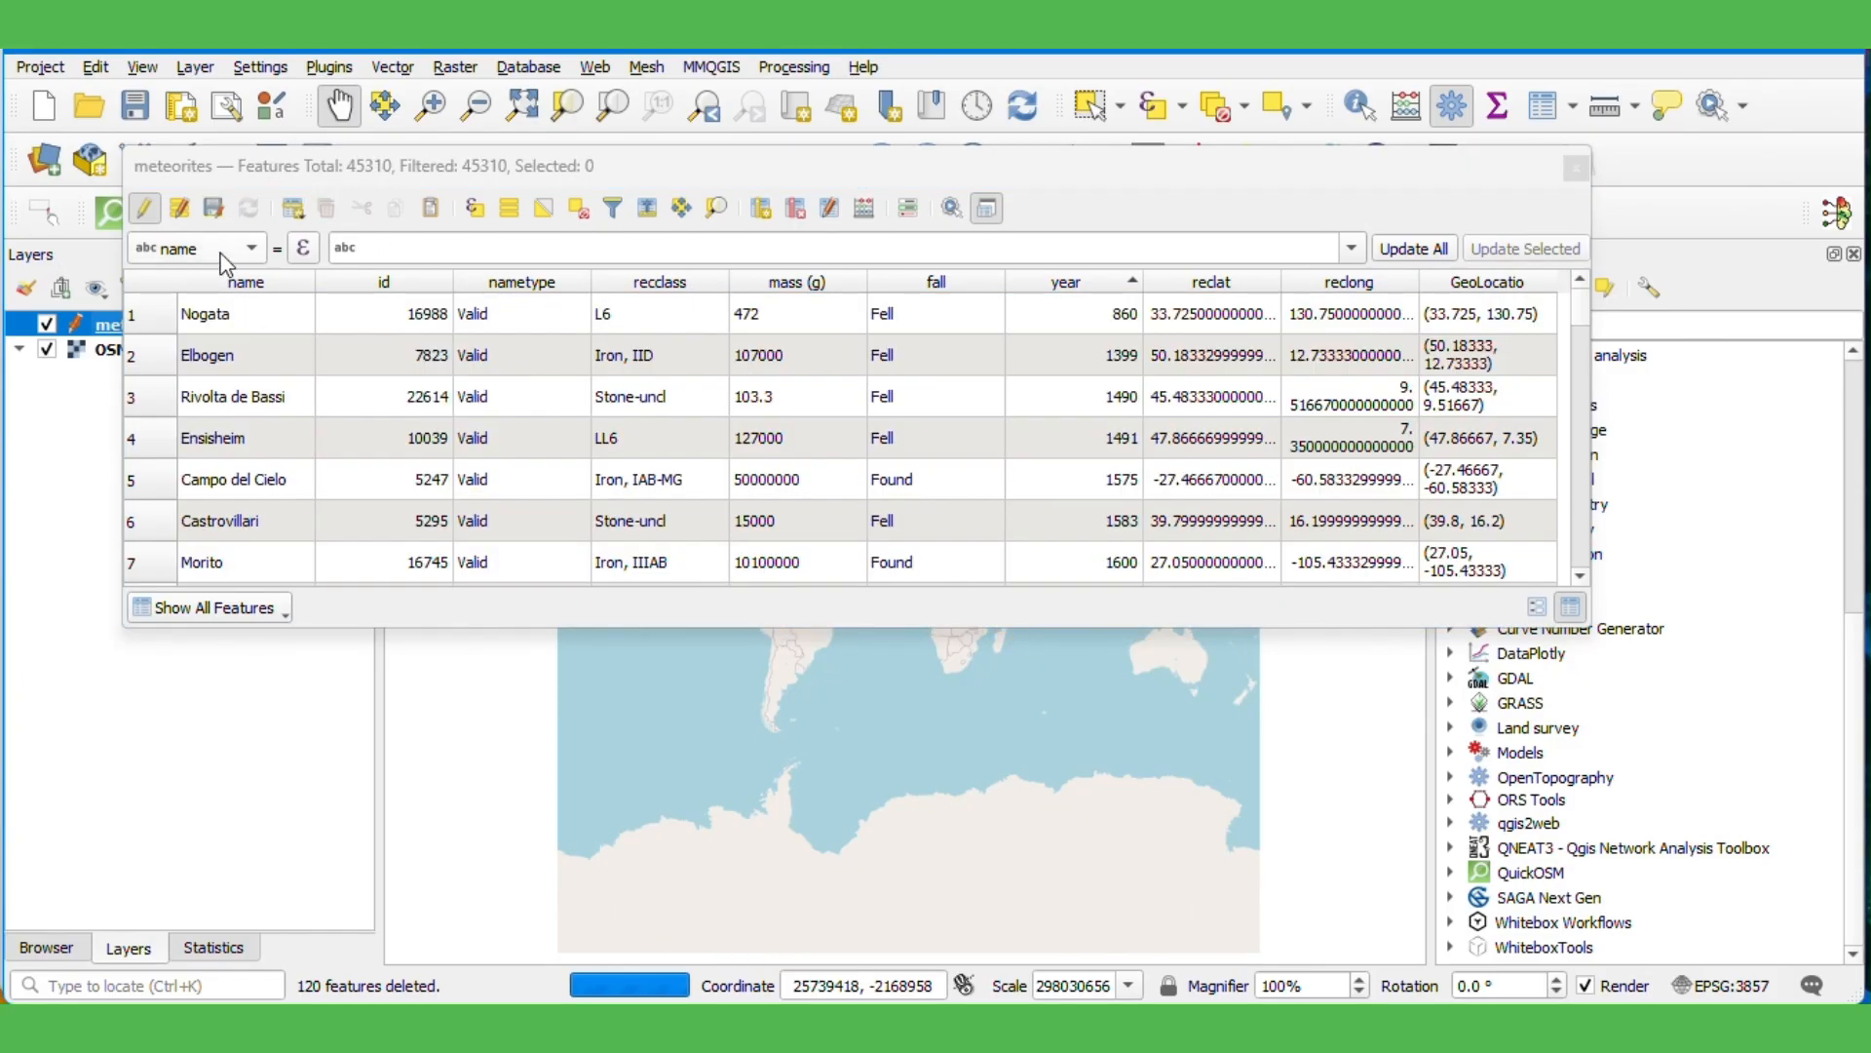
- Examine the earliest year values in the ascending meteorites attribute table to find a suitable cutoff year
{"action": "left_click", "coordinate": [151, 320]}
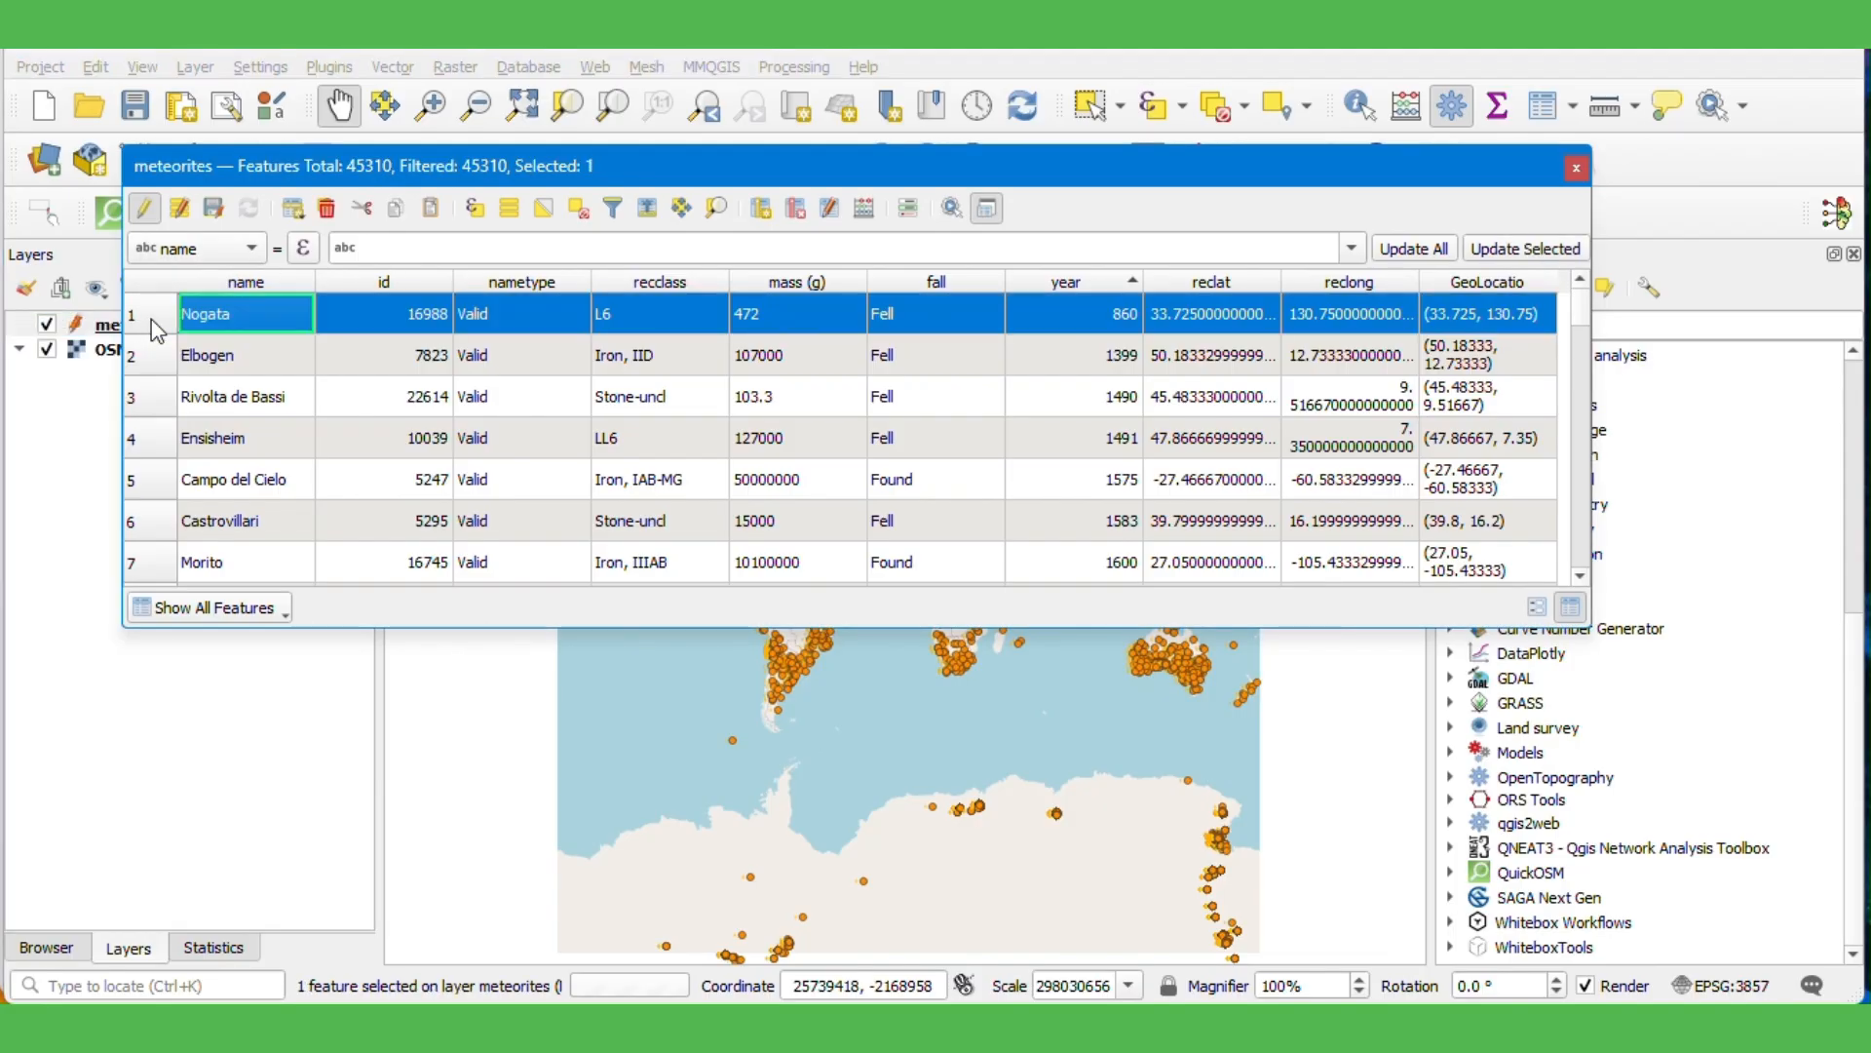
{"action": "key", "text": "Down"}
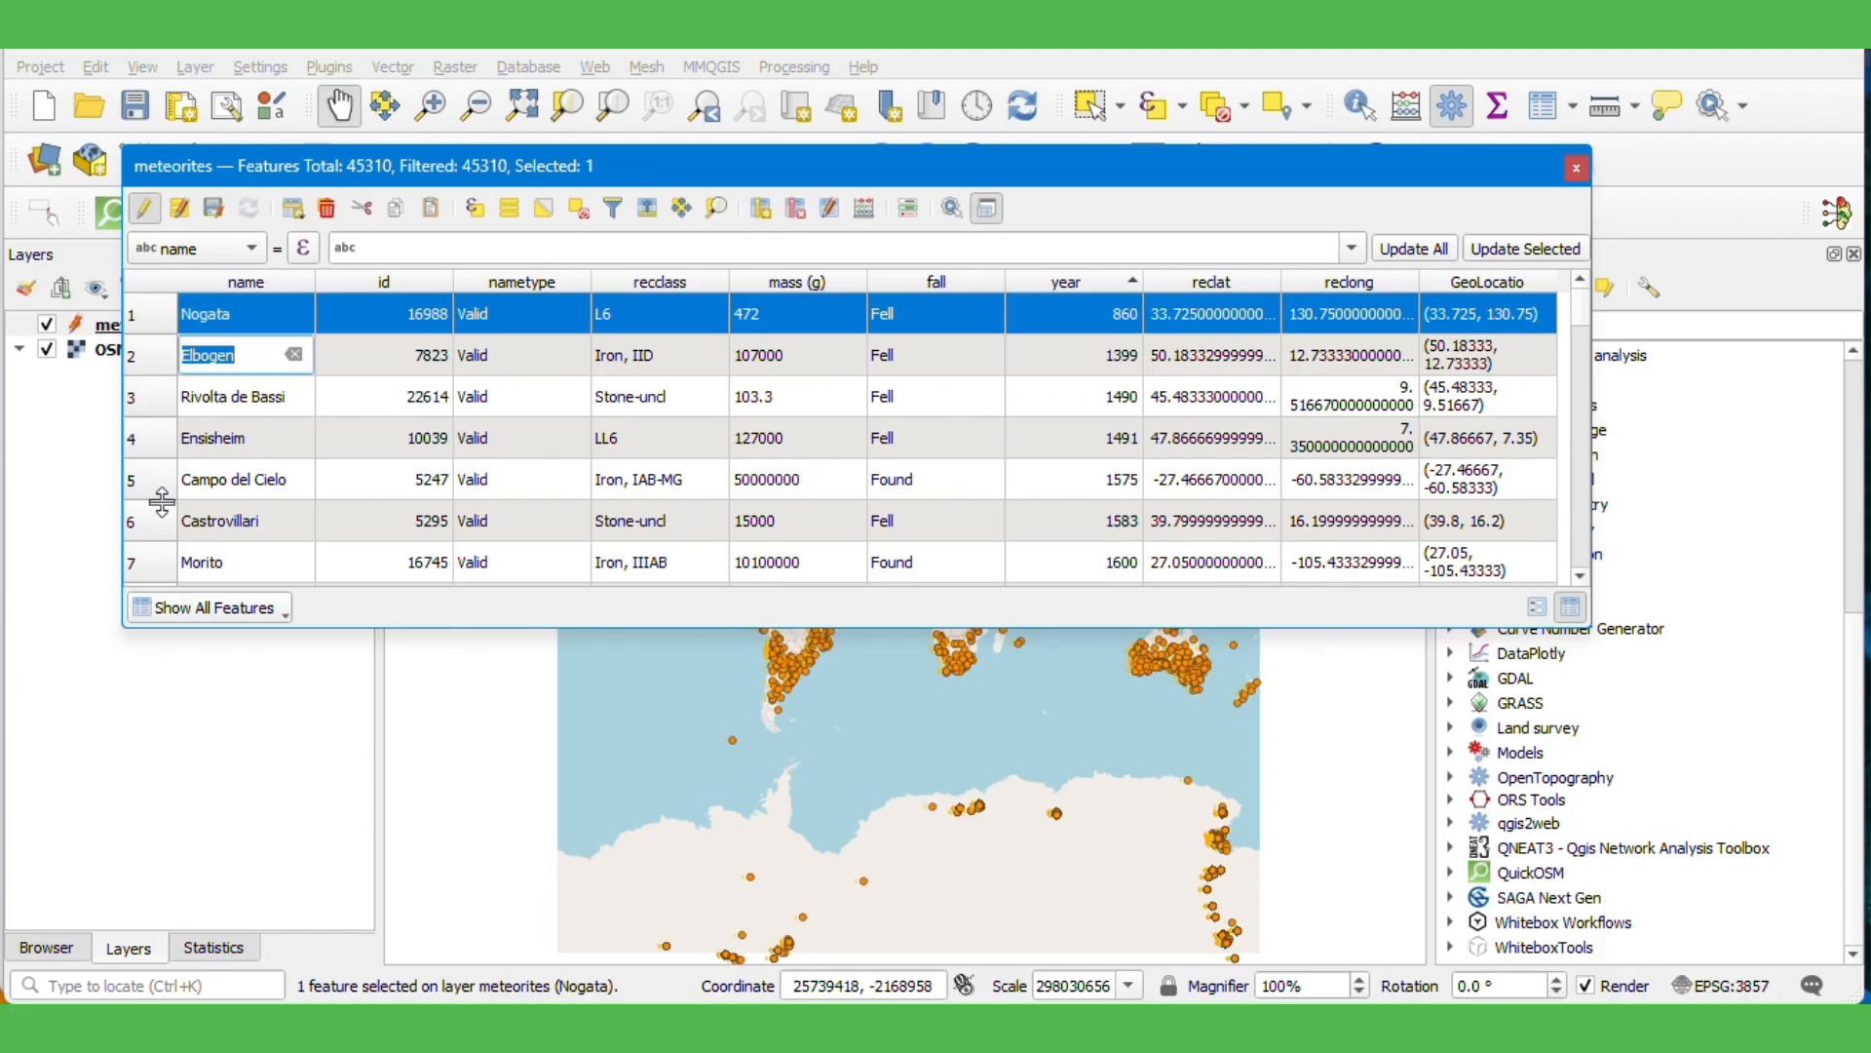
{"action": "scroll", "coordinate": [162, 501], "scroll_direction": "down", "scroll_amount": 1}
{"action": "scroll", "coordinate": [162, 501], "scroll_direction": "down", "scroll_amount": 7}
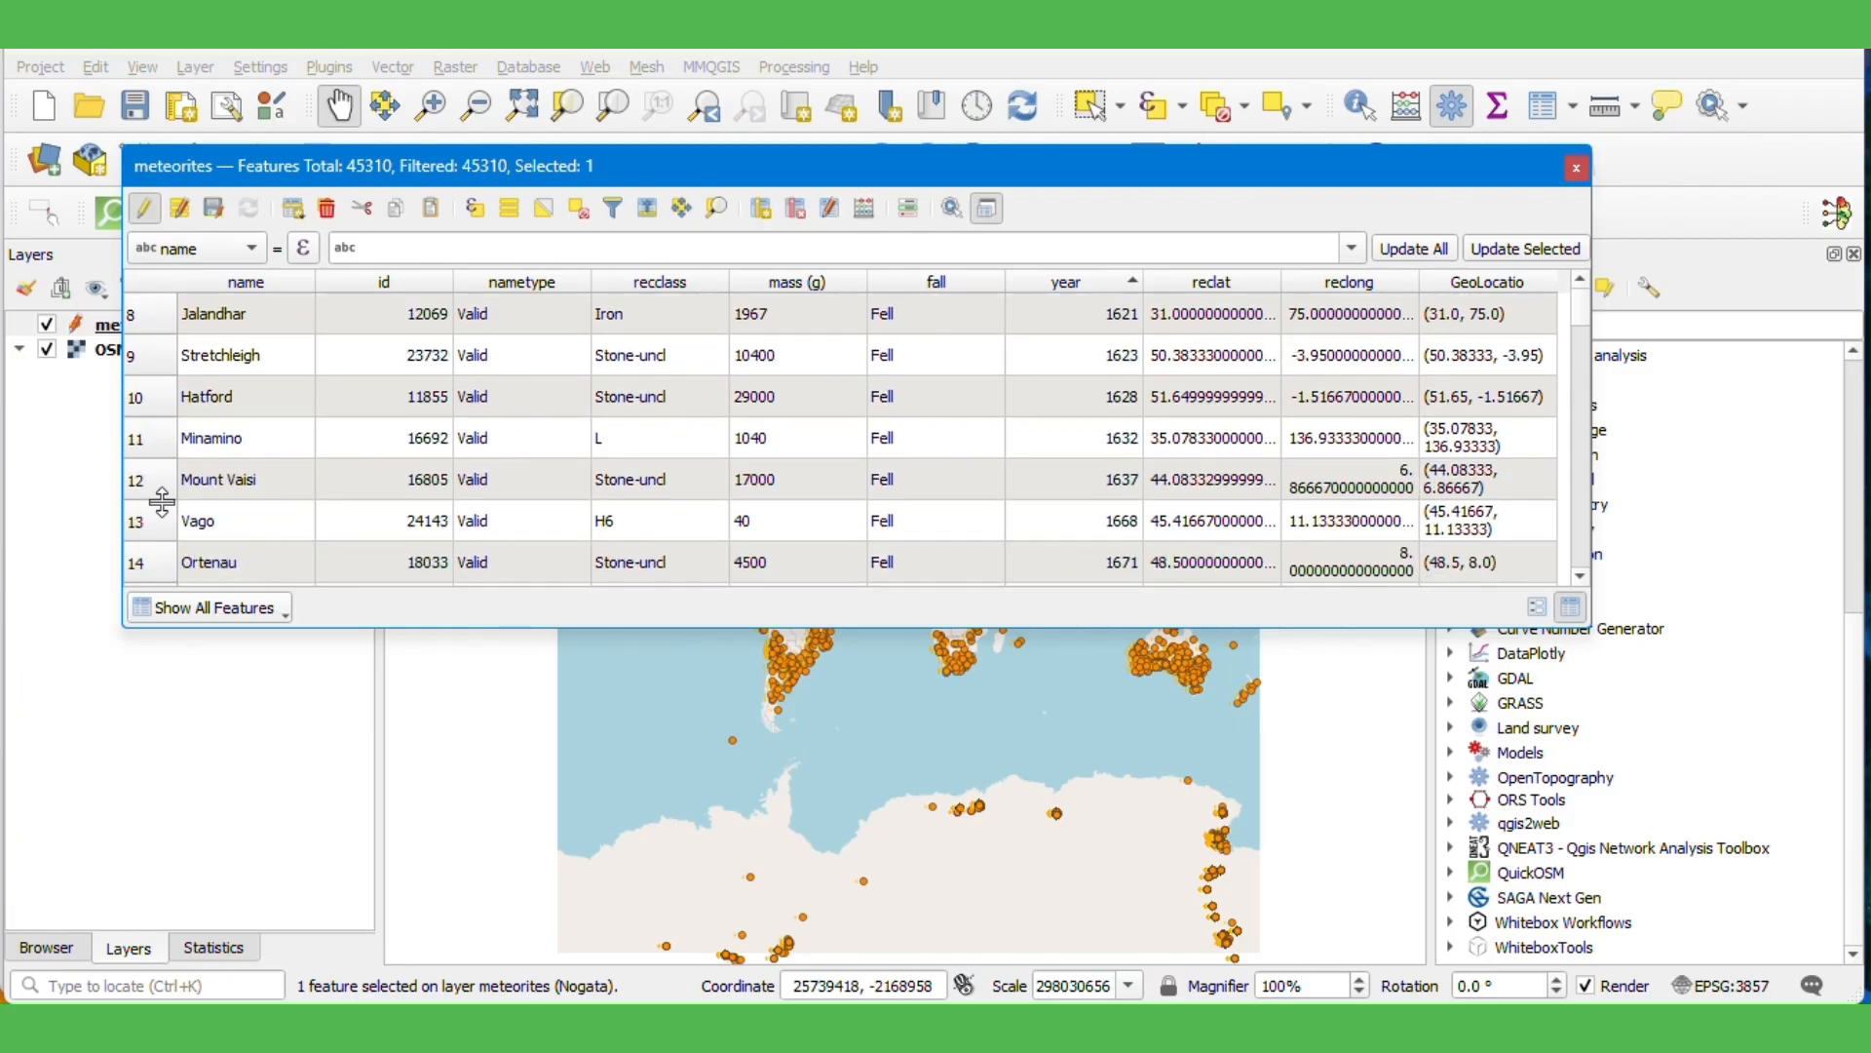
{"action": "scroll", "coordinate": [161, 501], "scroll_direction": "down", "scroll_amount": 5}
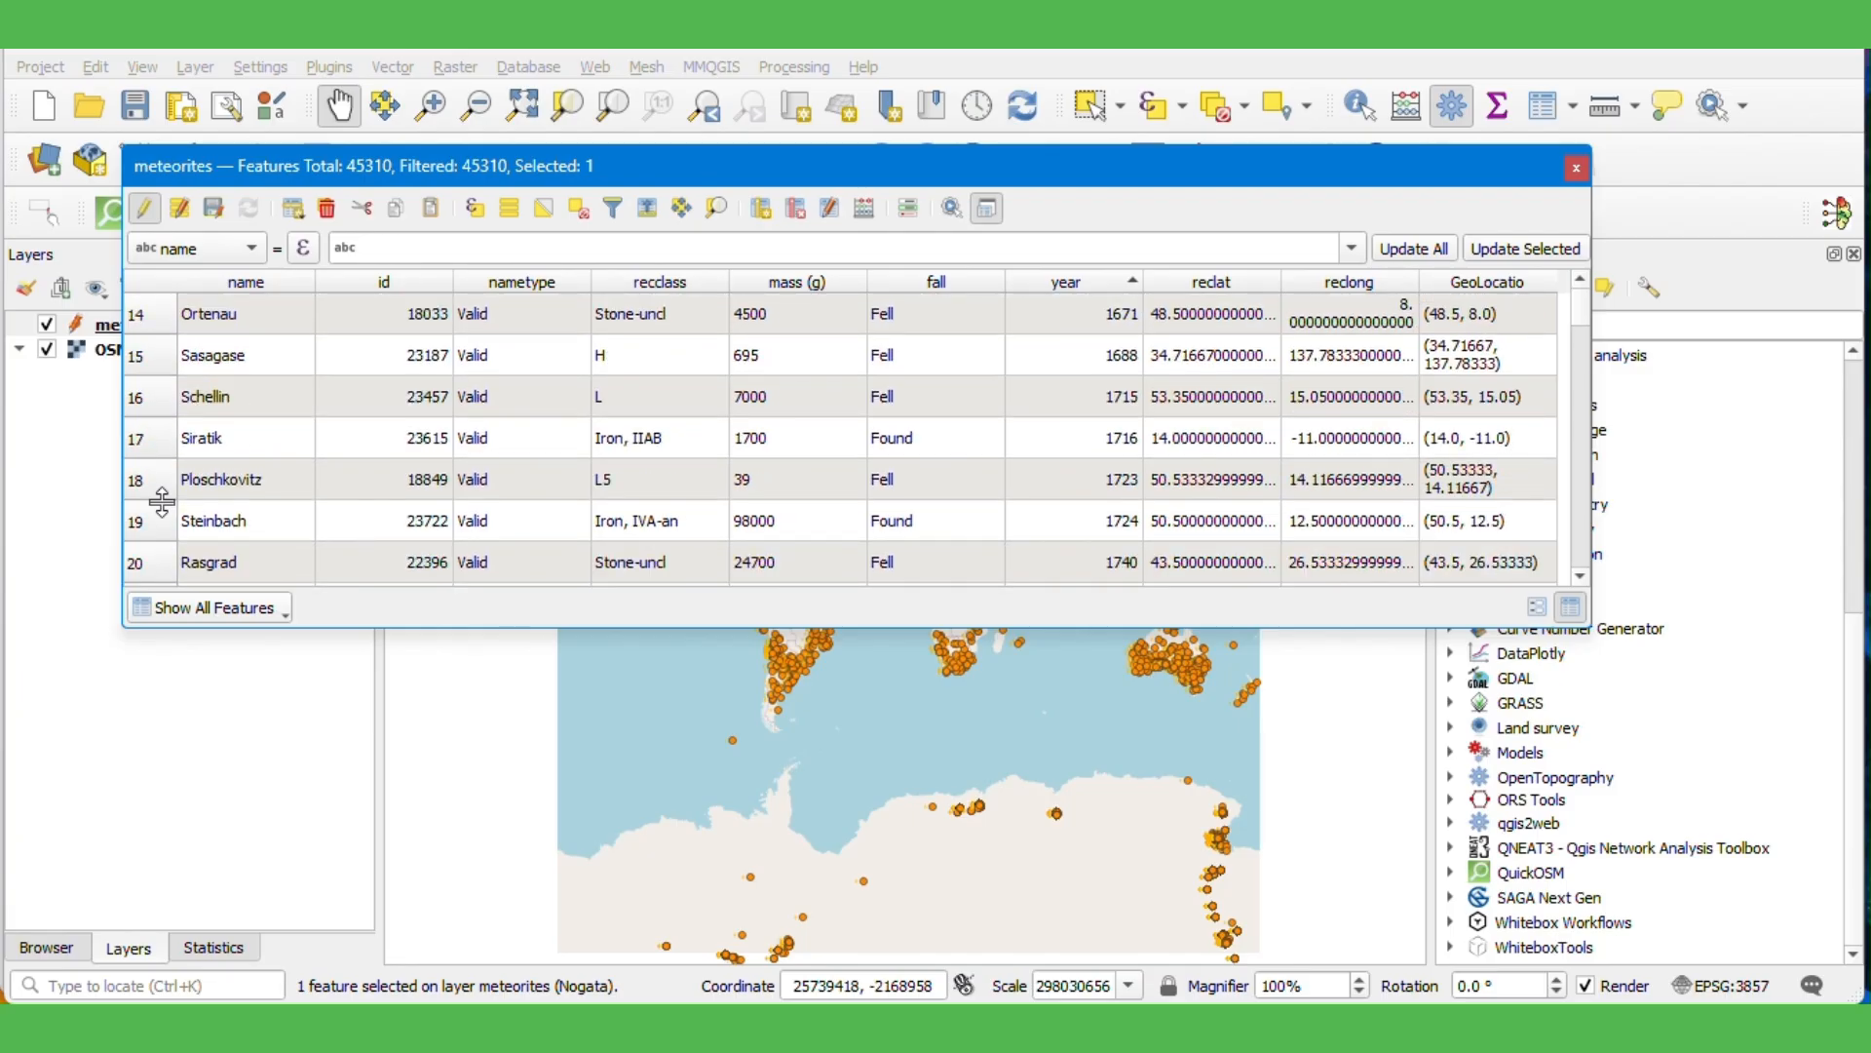
{"action": "scroll", "coordinate": [162, 501], "scroll_direction": "down", "scroll_amount": 1}
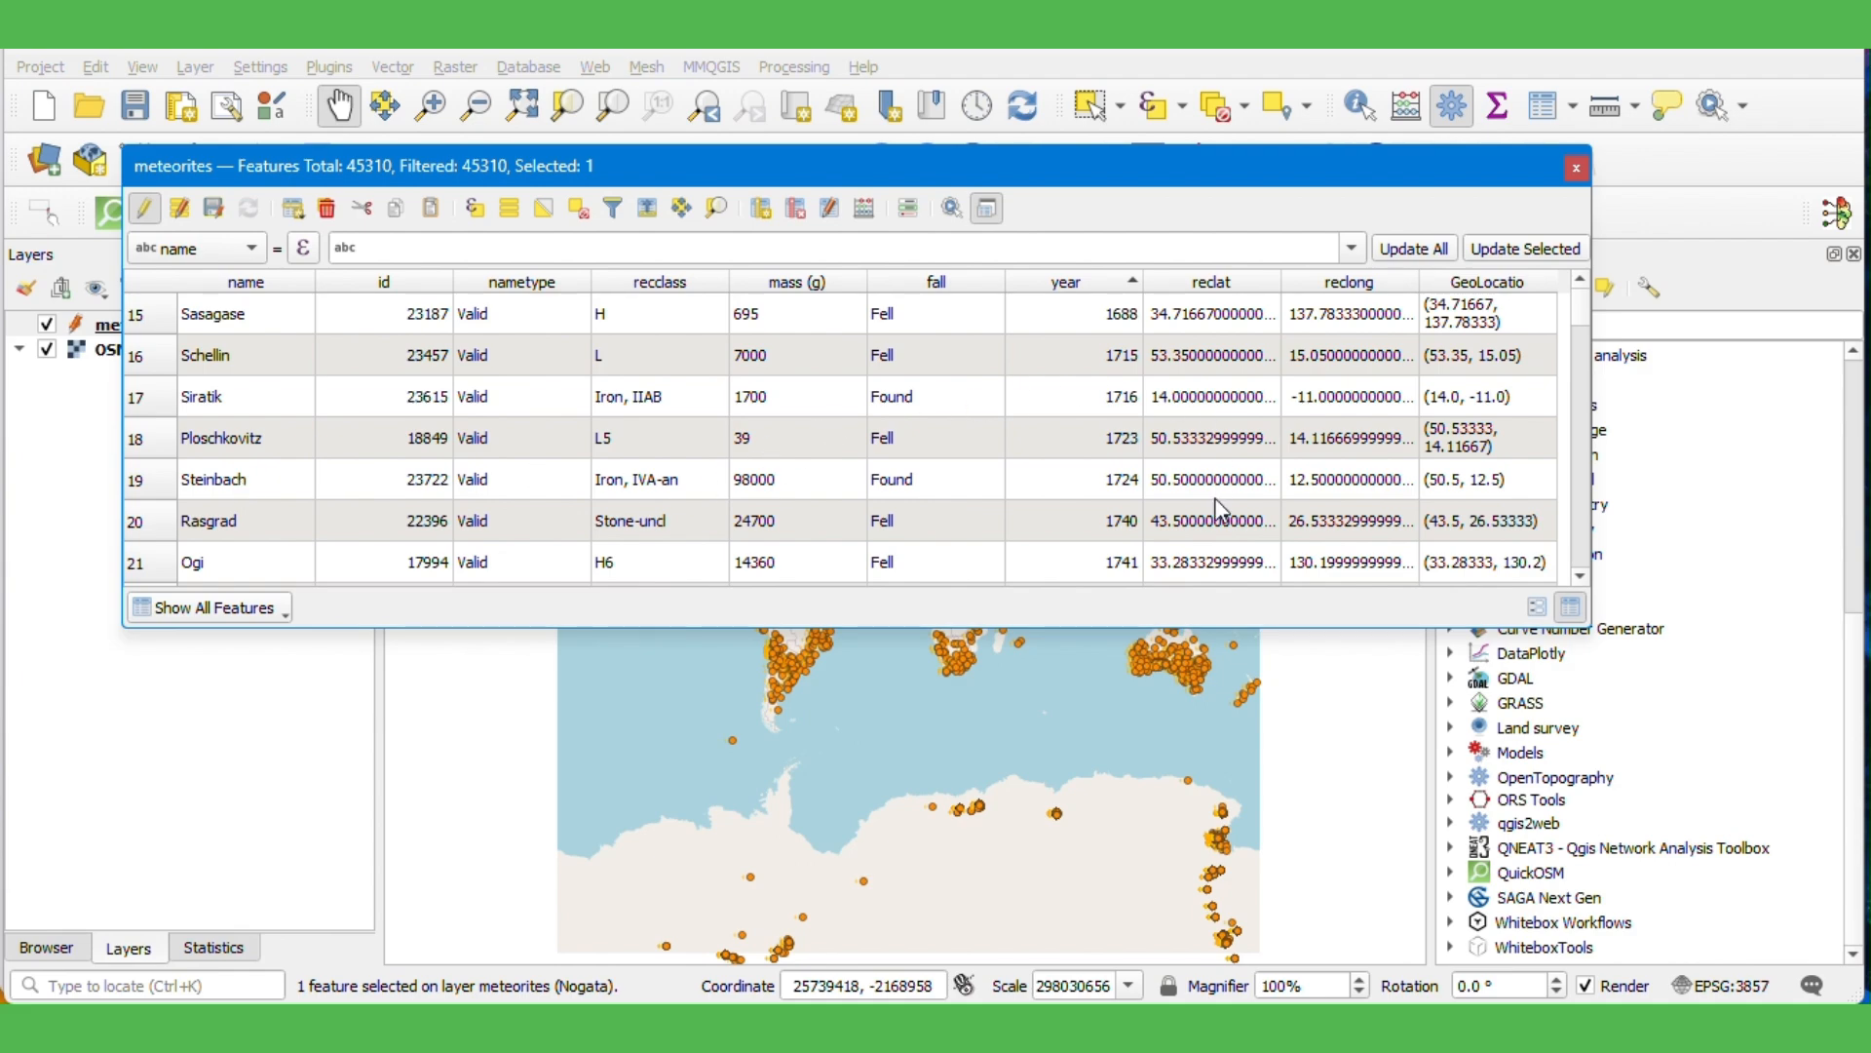
{"action": "scroll", "coordinate": [1214, 493], "scroll_direction": "down", "scroll_amount": 1}
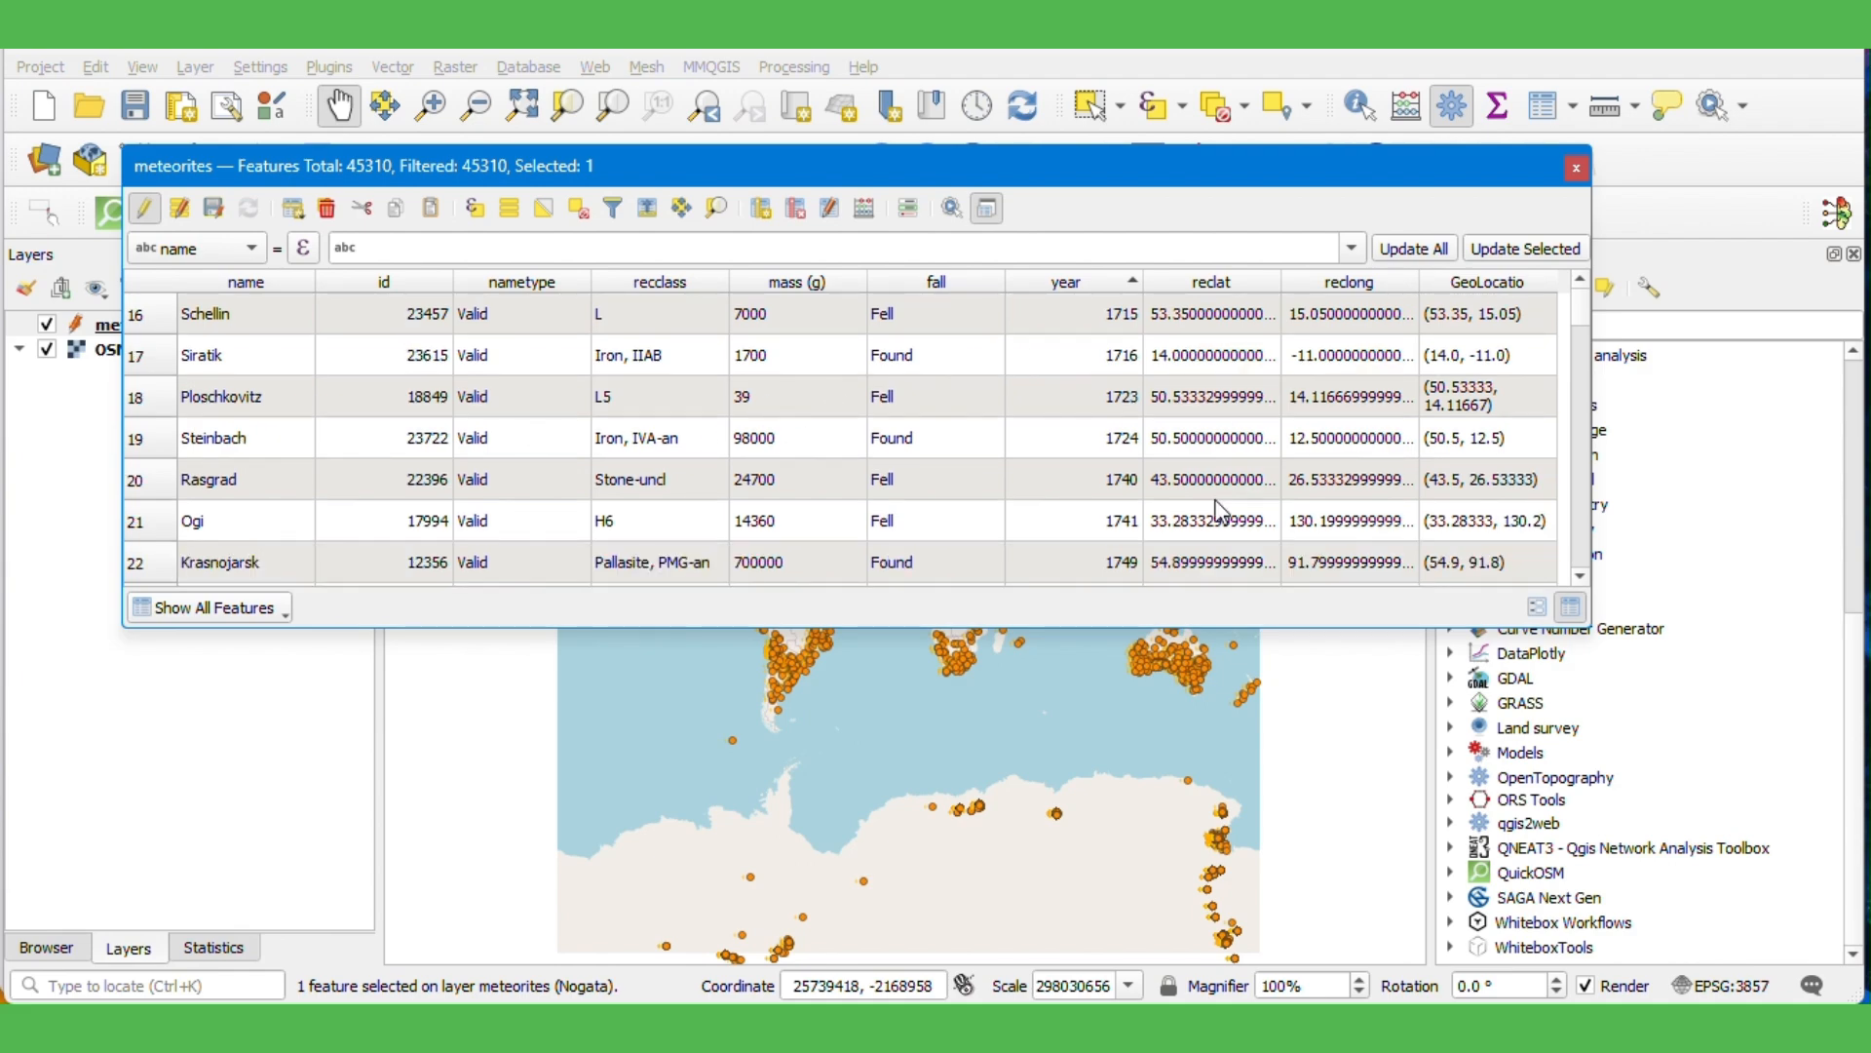
{"action": "scroll", "coordinate": [1218, 510], "scroll_direction": "down", "scroll_amount": 1}
{"action": "scroll", "coordinate": [1218, 510], "scroll_direction": "down", "scroll_amount": 1}
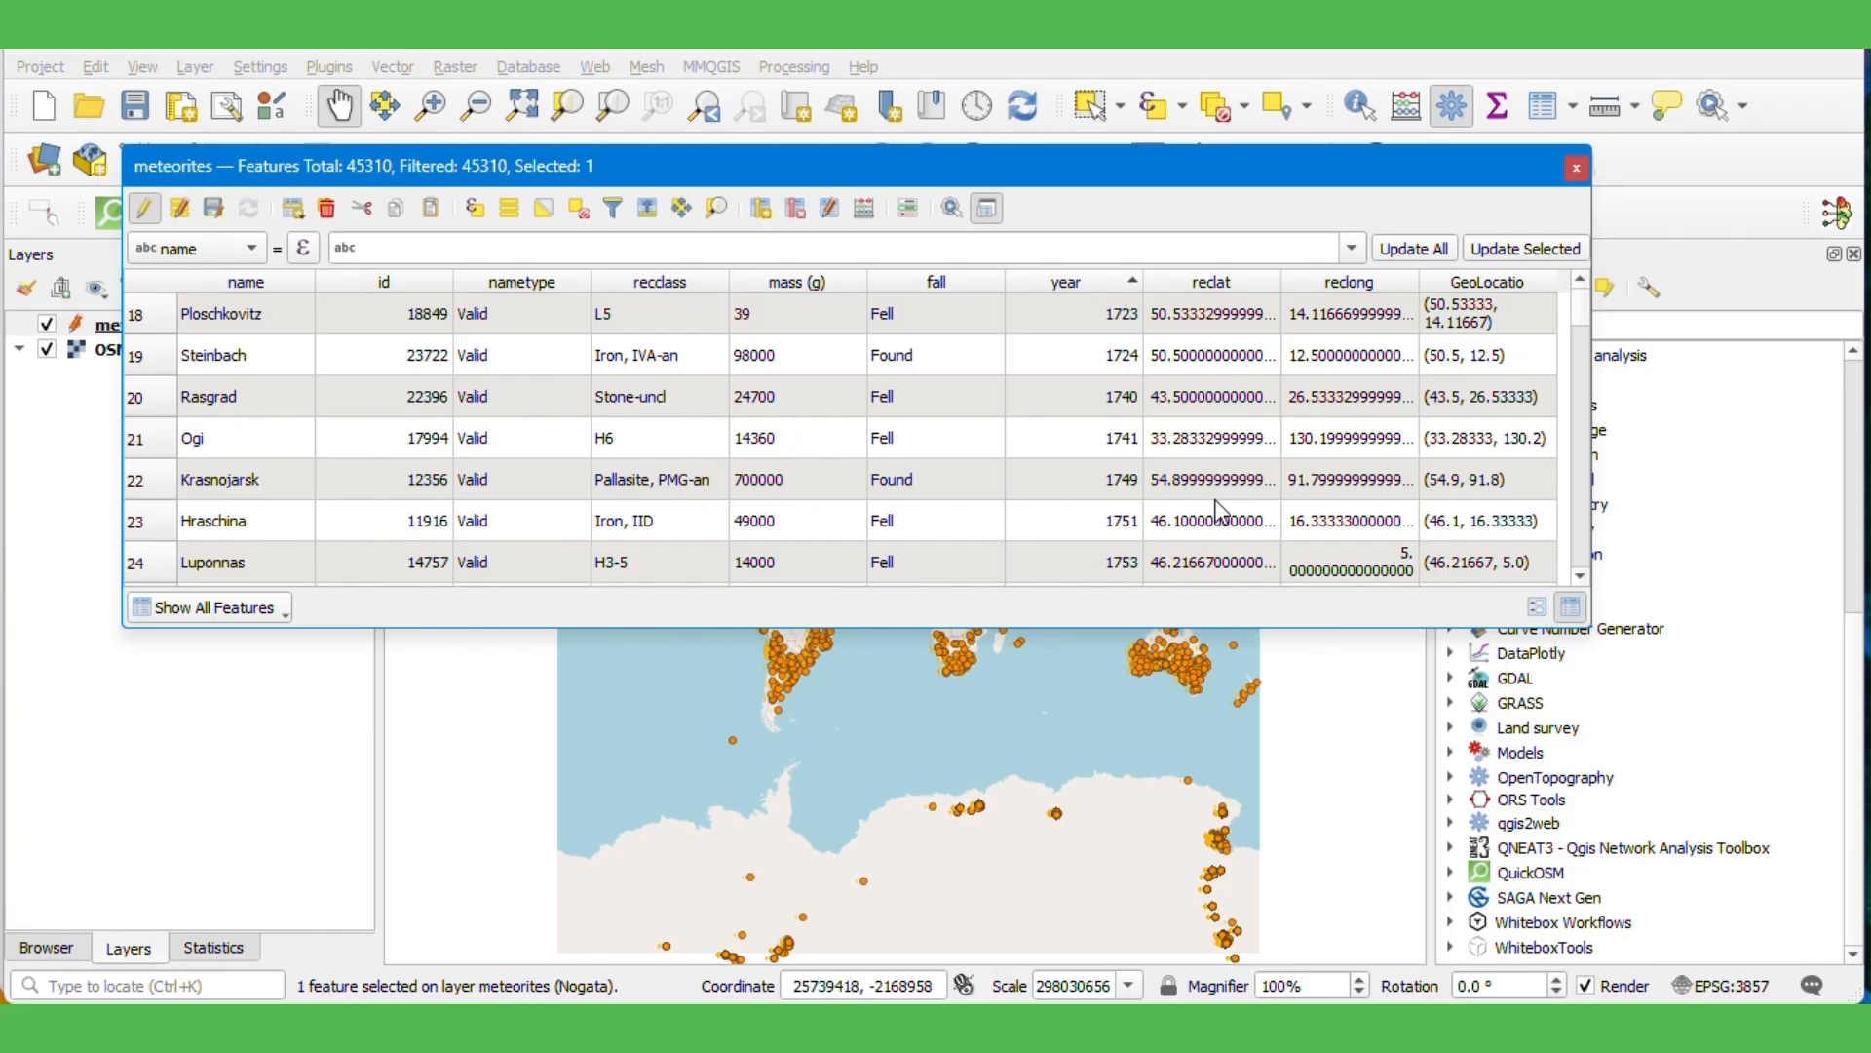
{"action": "scroll", "coordinate": [1218, 510], "scroll_direction": "down", "scroll_amount": 1}
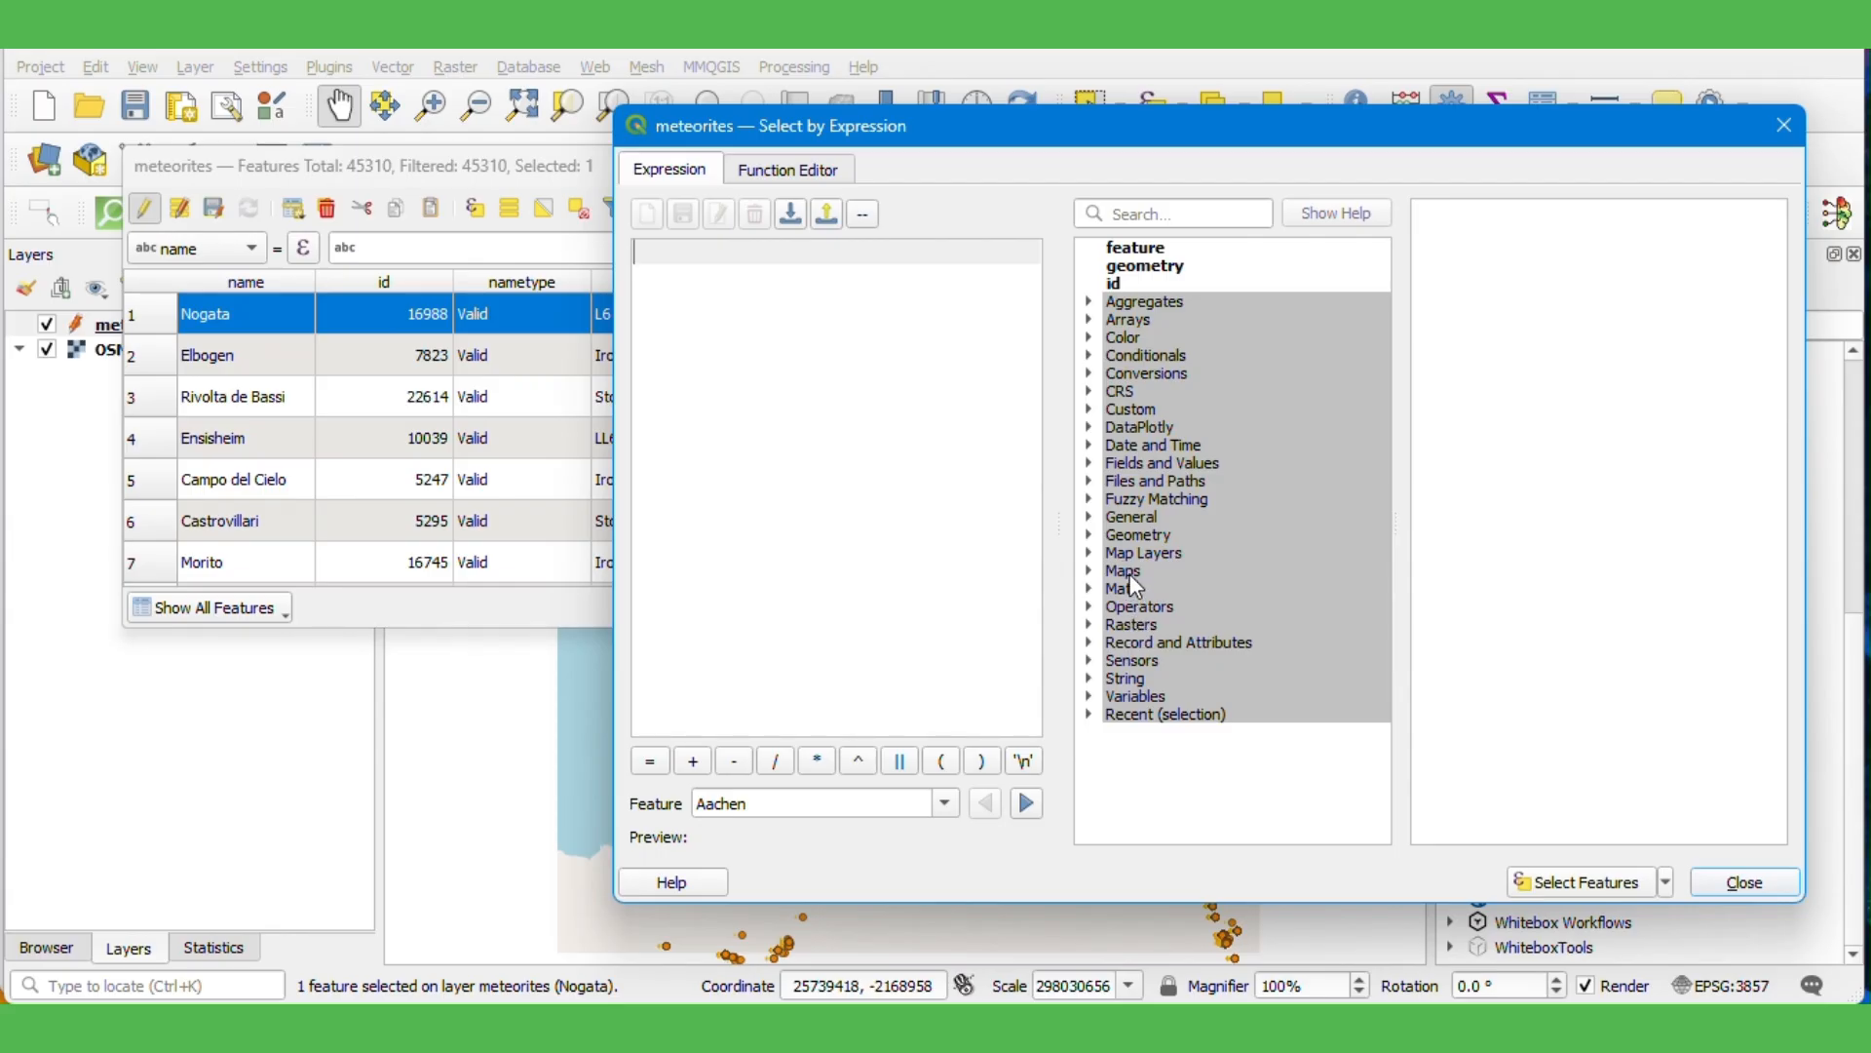
- Delete all features matching the expression "year" < 1740 OR "year" > 2025 and save the layer edits
{"action": "left_click", "coordinate": [1089, 483]}
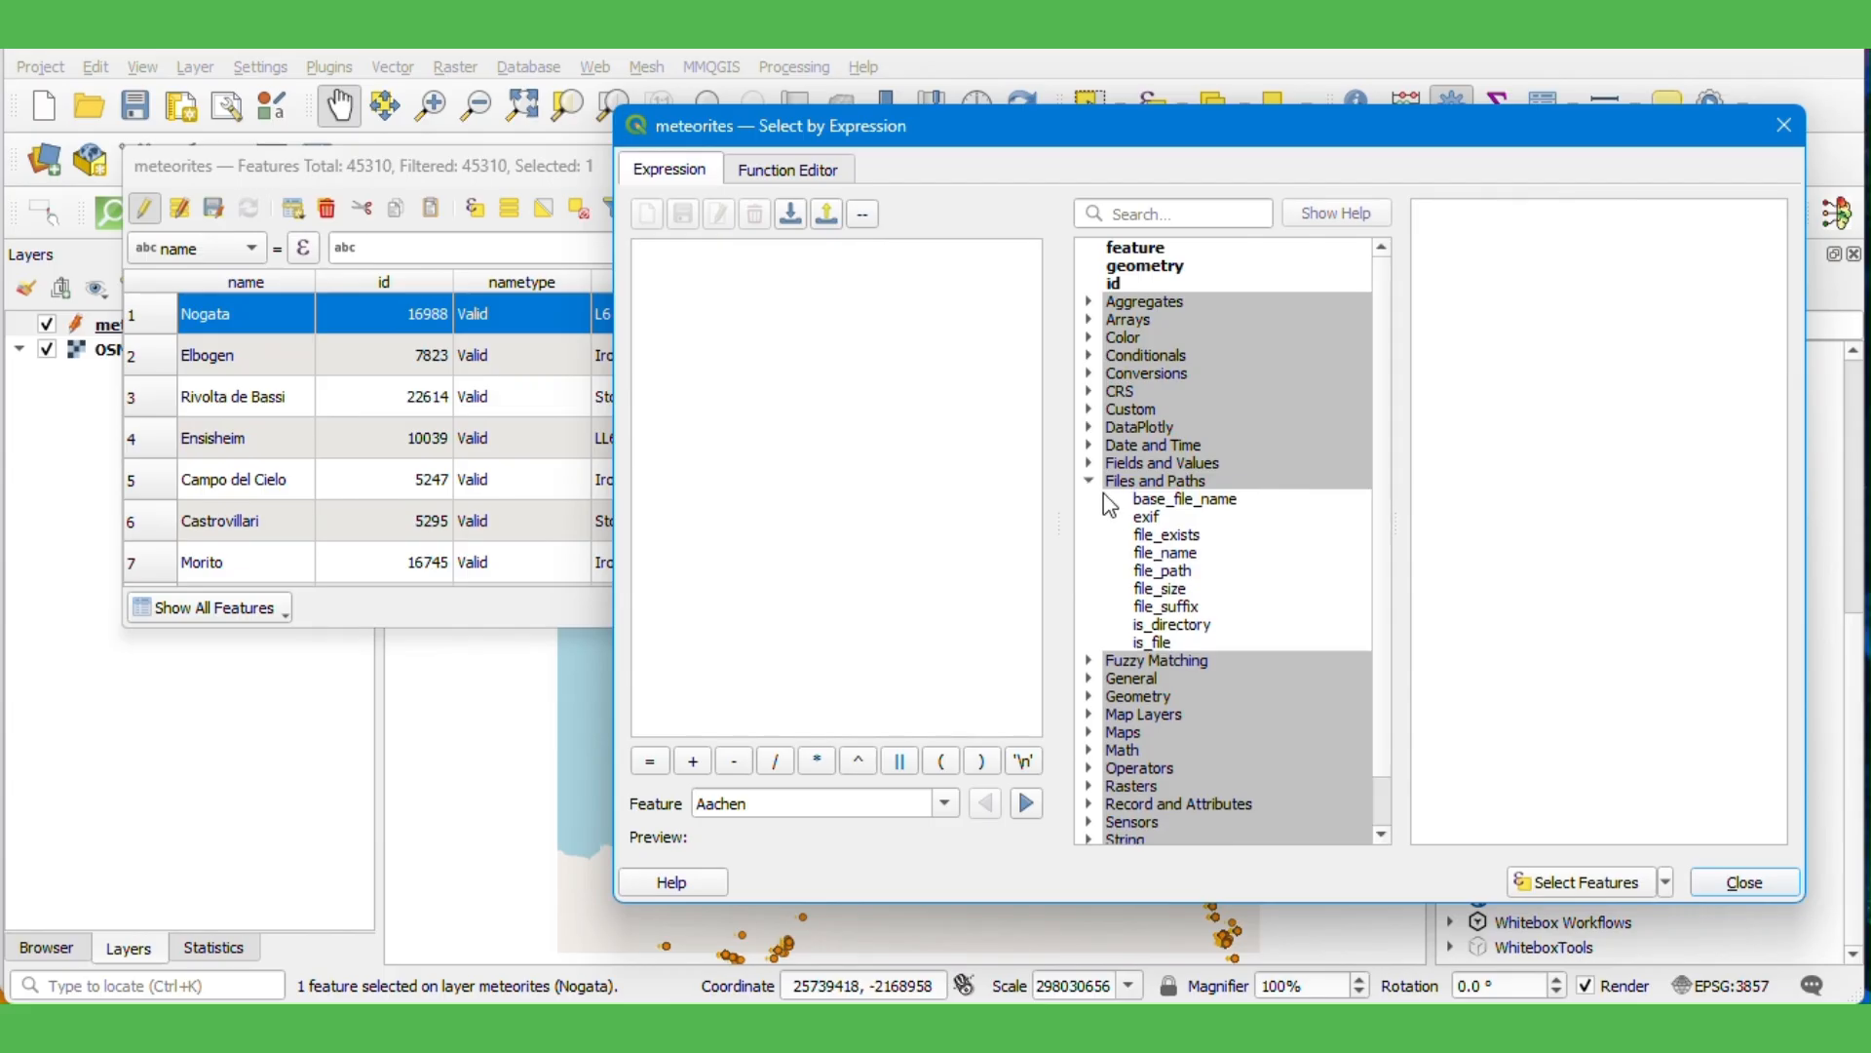
{"action": "left_click", "coordinate": [1090, 482]}
{"action": "left_click", "coordinate": [1091, 462]}
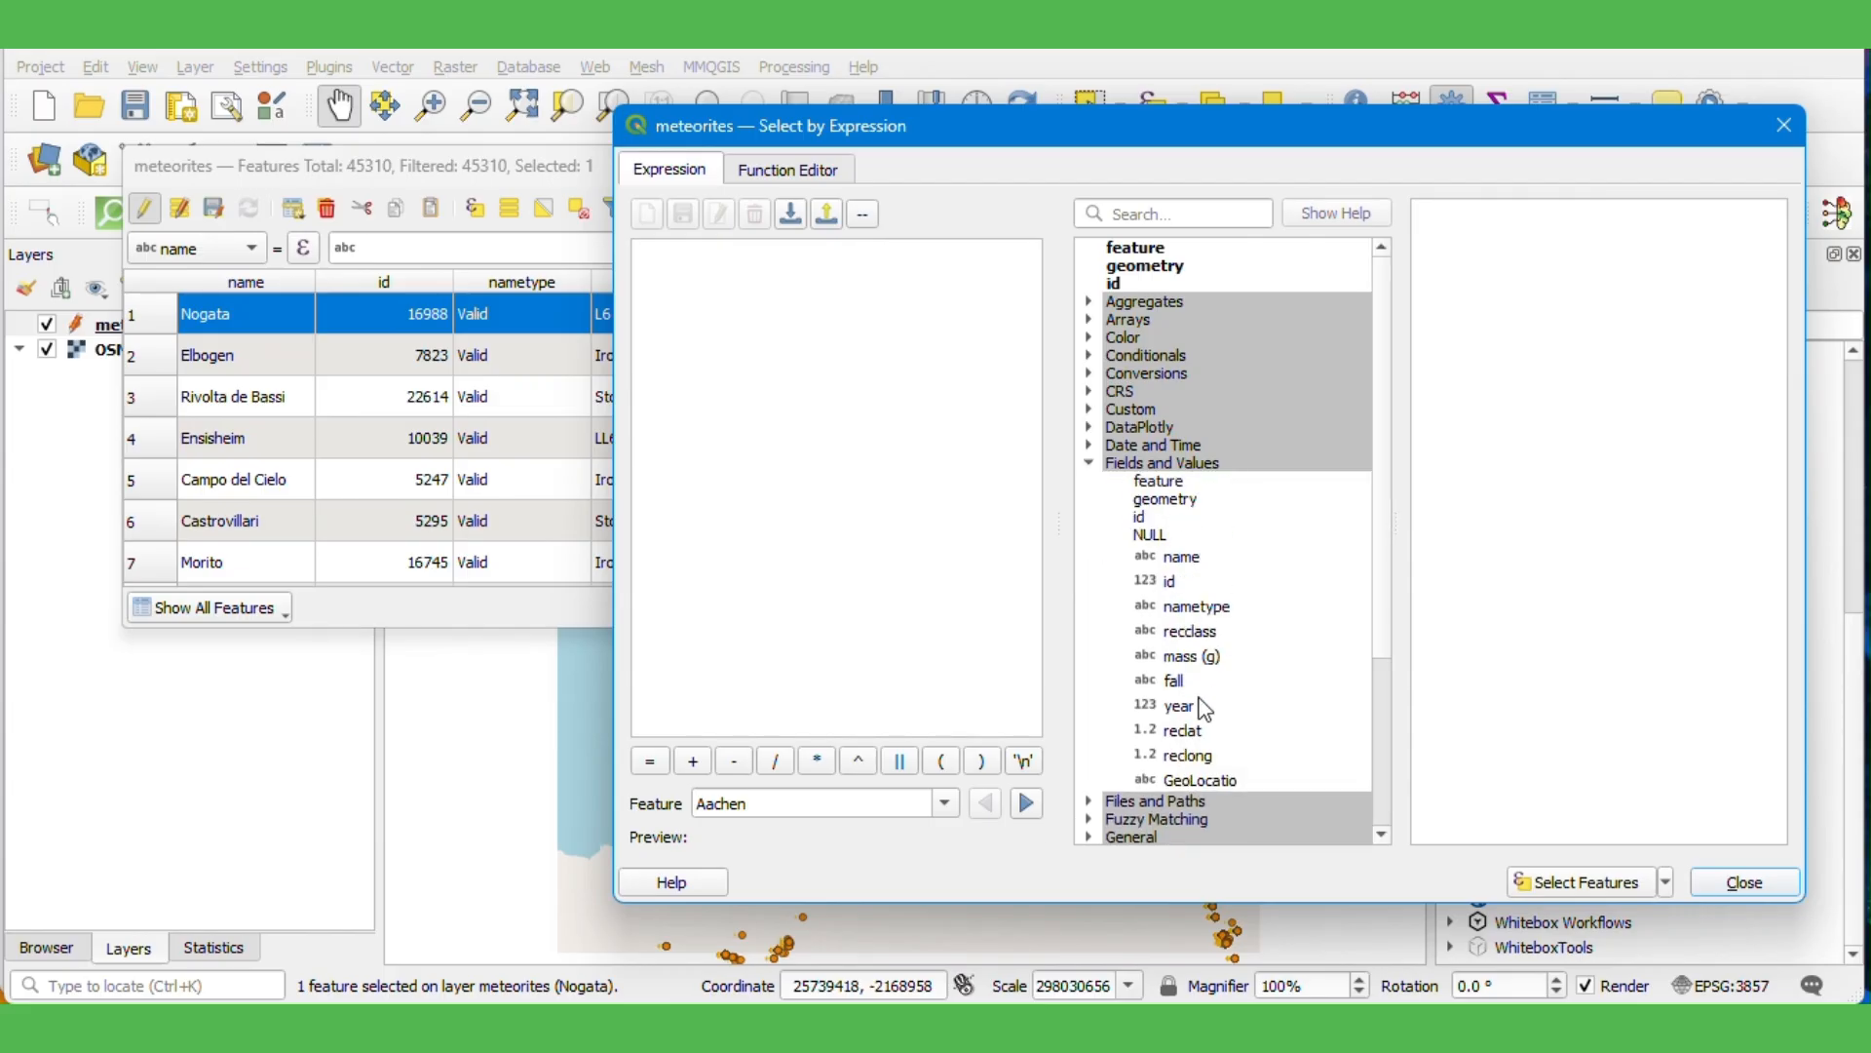
{"action": "double_click", "coordinate": [1179, 705]}
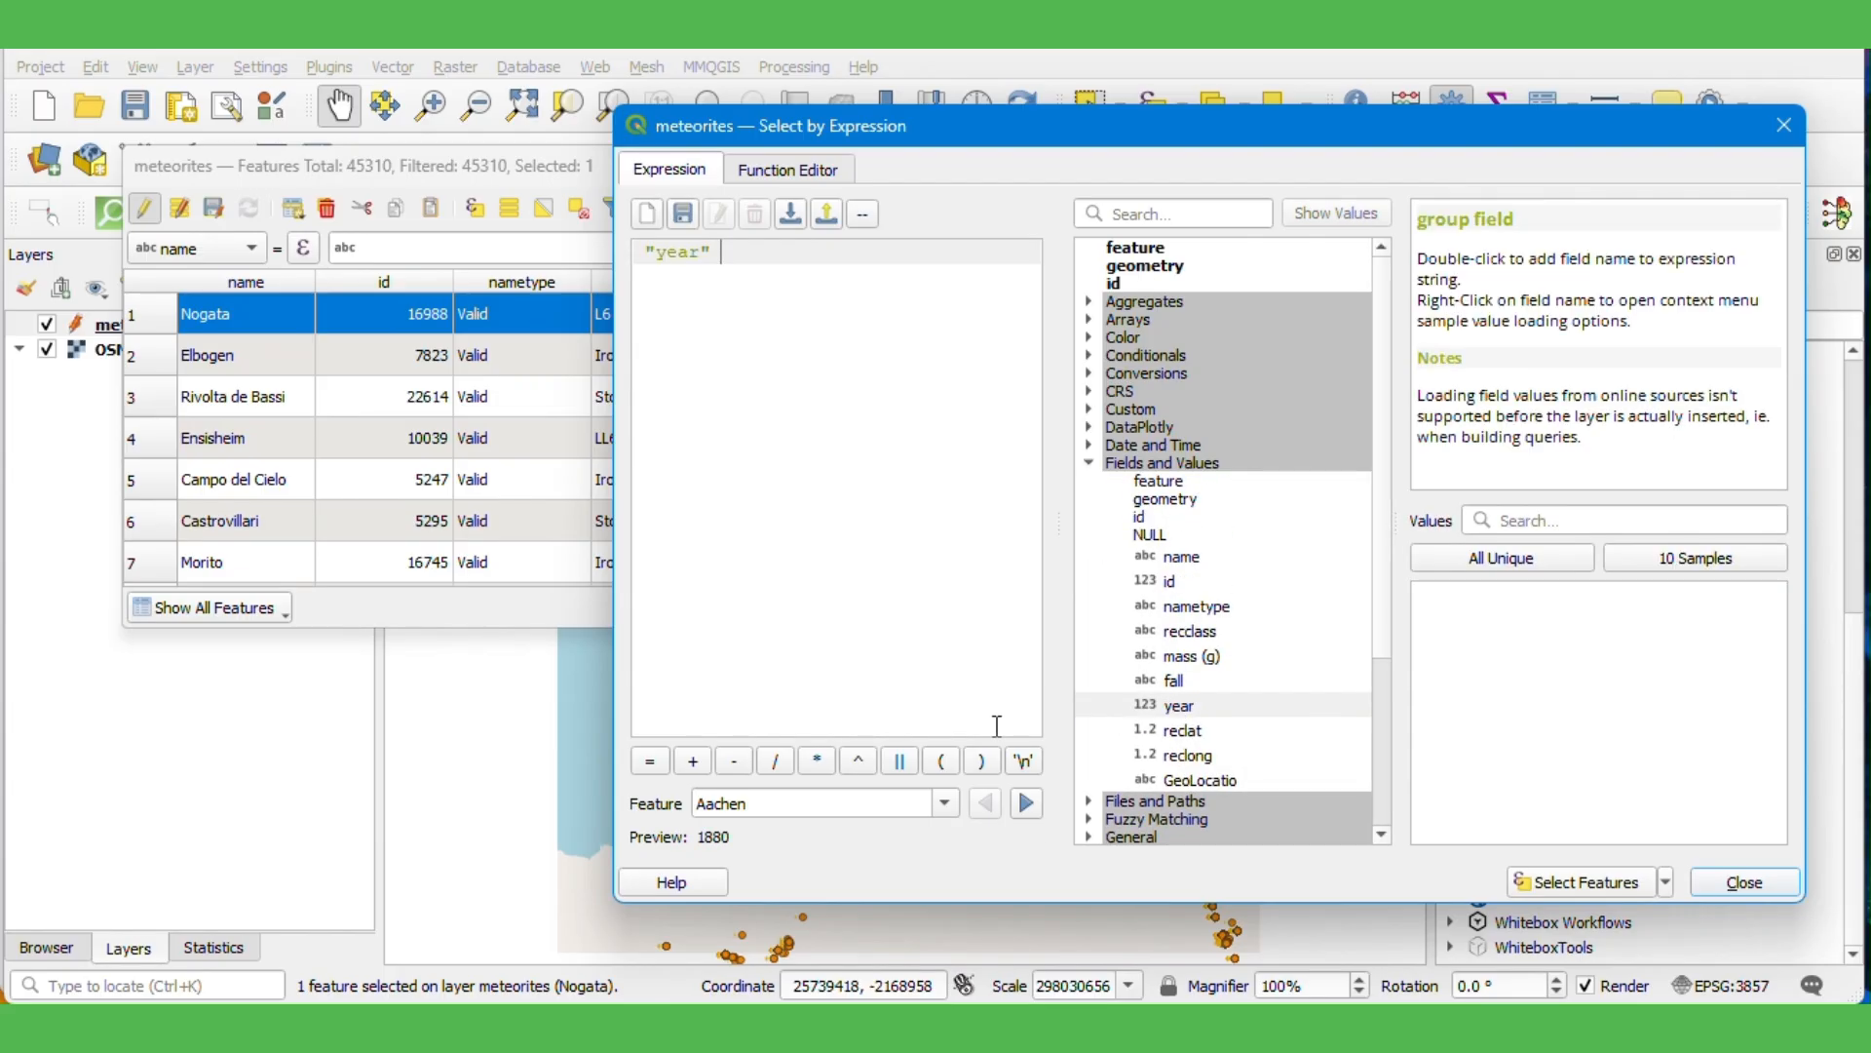
{"action": "type", "text": "< 1740 "}
{"action": "type", "text": "OR"}
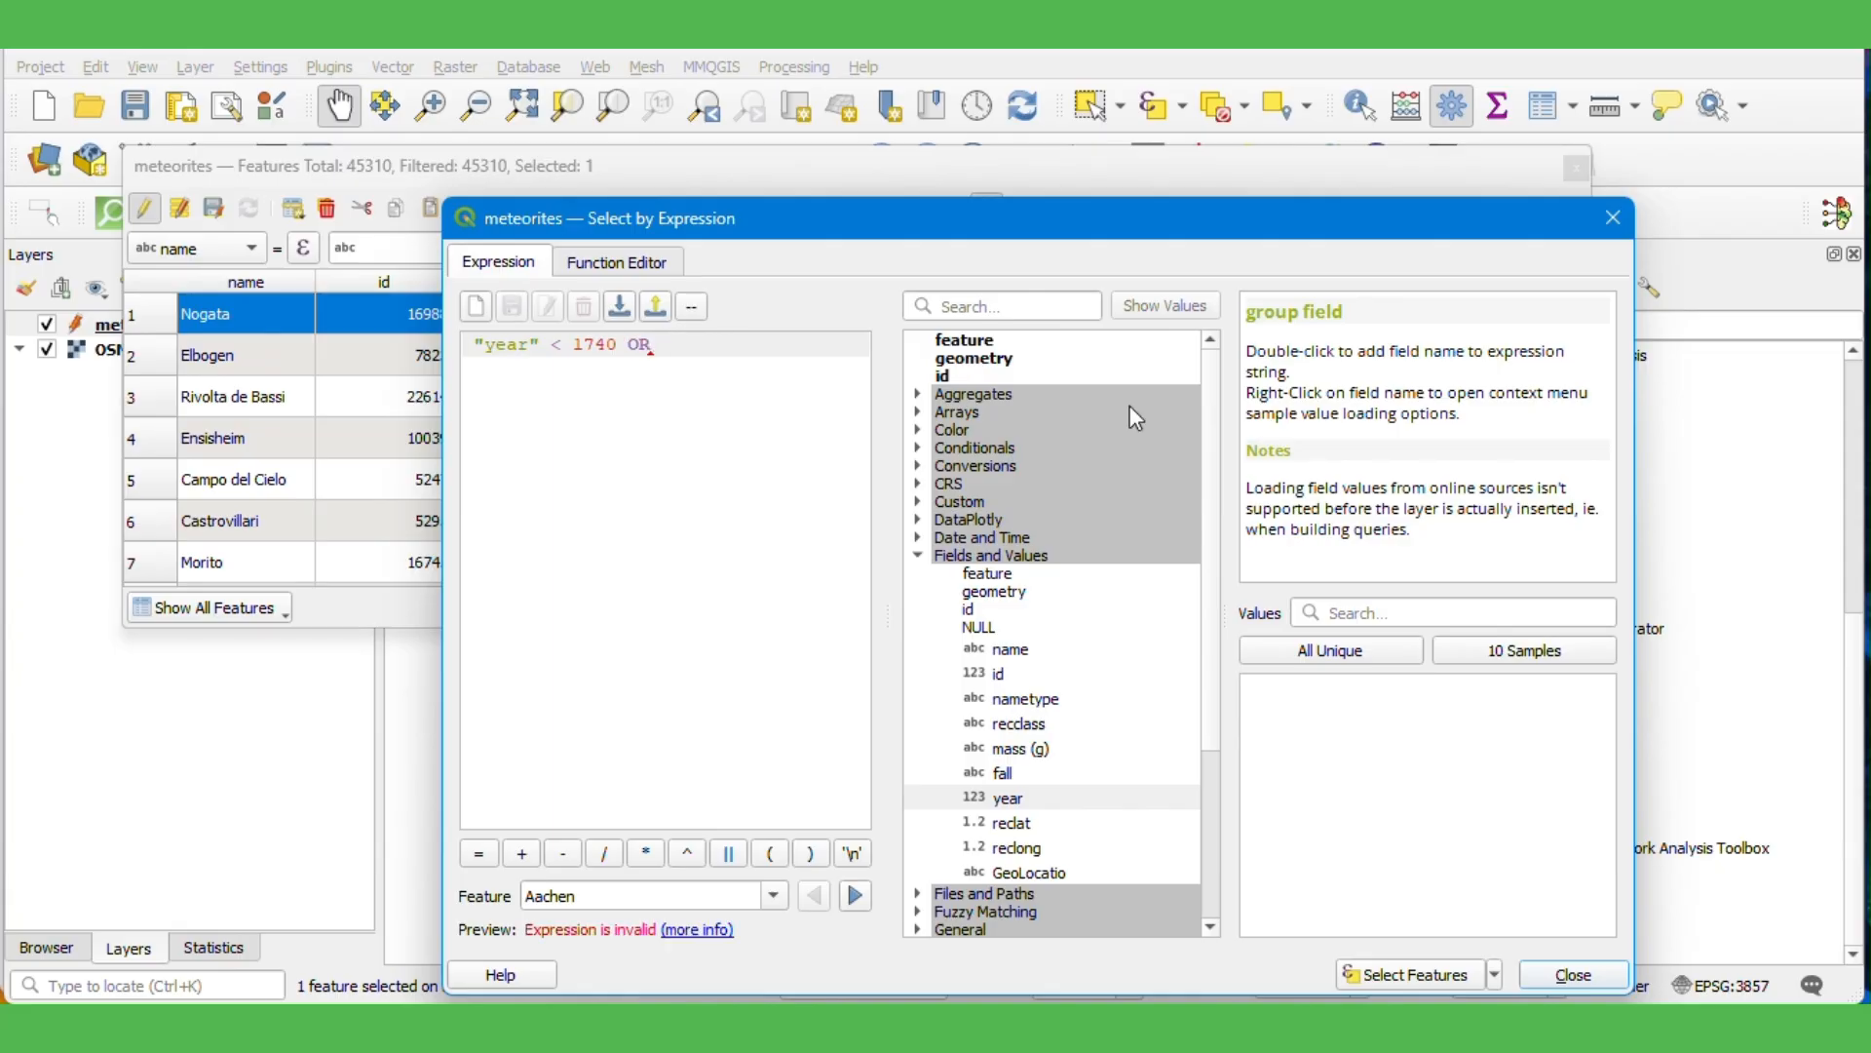
{"action": "double_click", "coordinate": [1041, 795]}
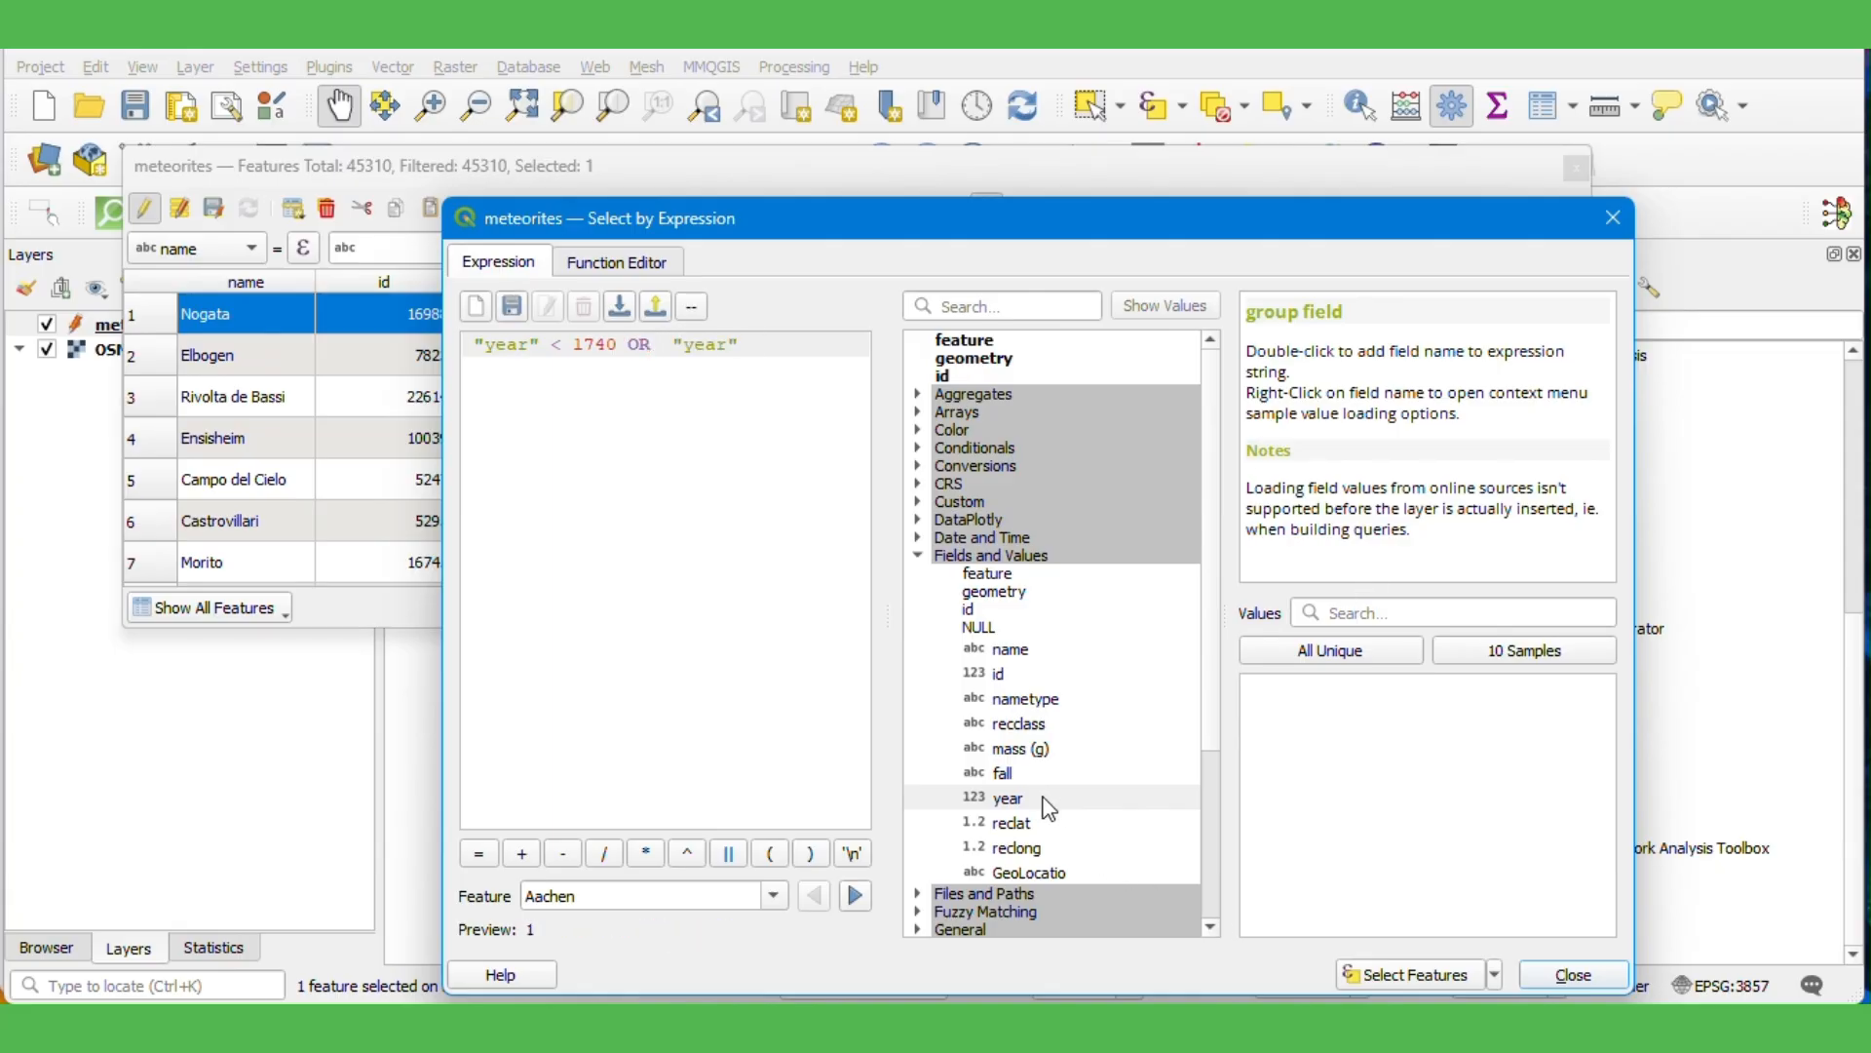
{"action": "type", "text": ">"}
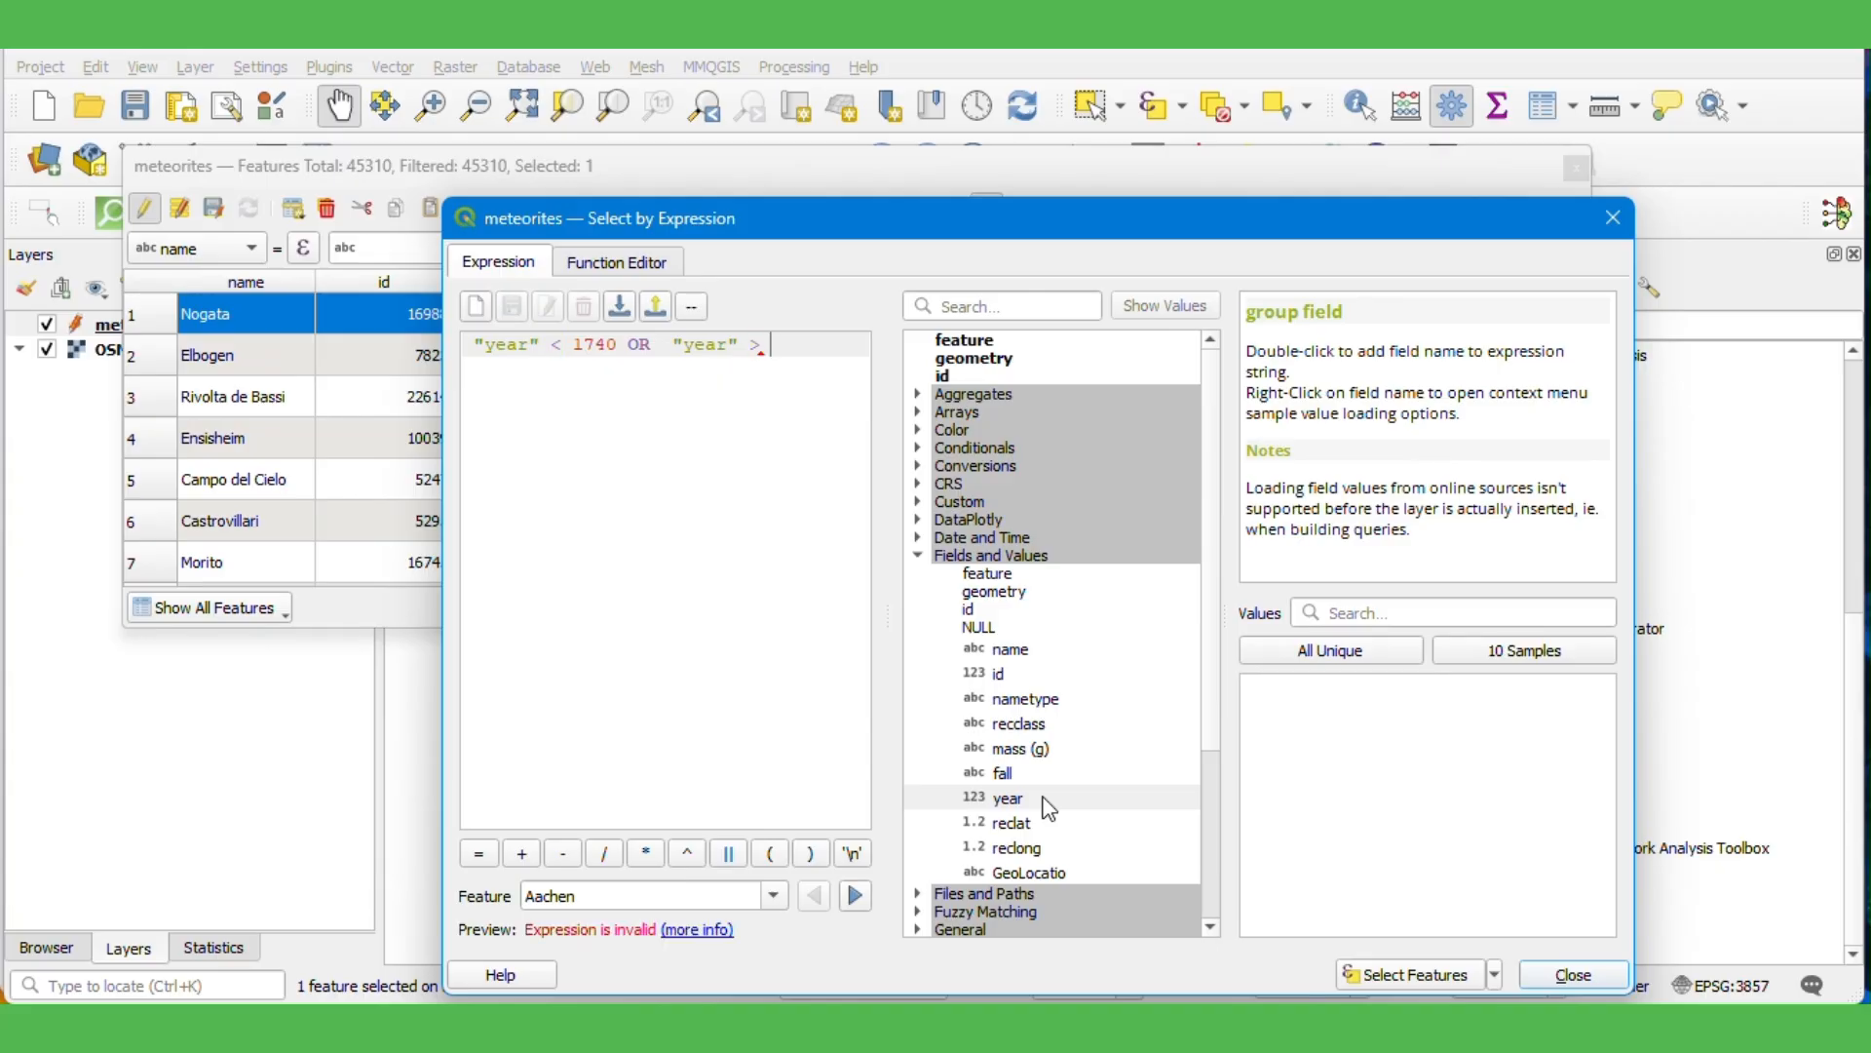
{"action": "type", "text": " 2025"}
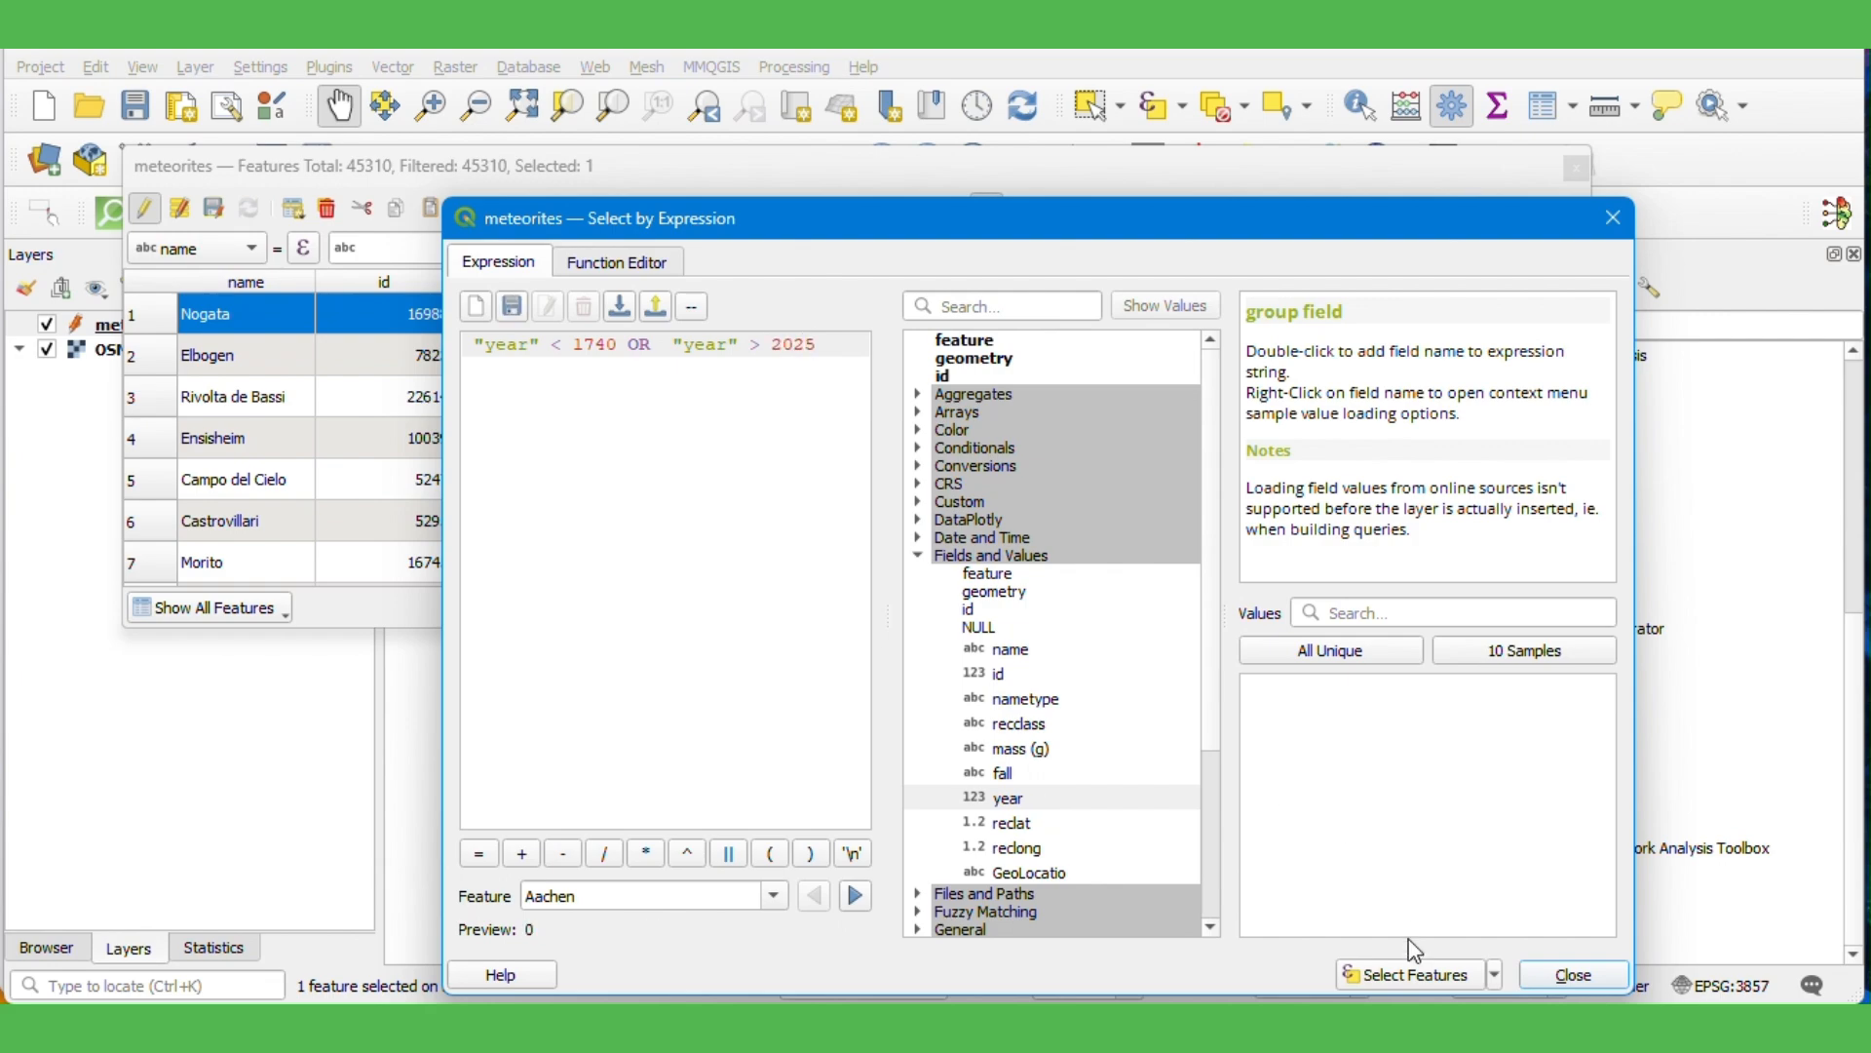
{"action": "left_click", "coordinate": [1404, 974]}
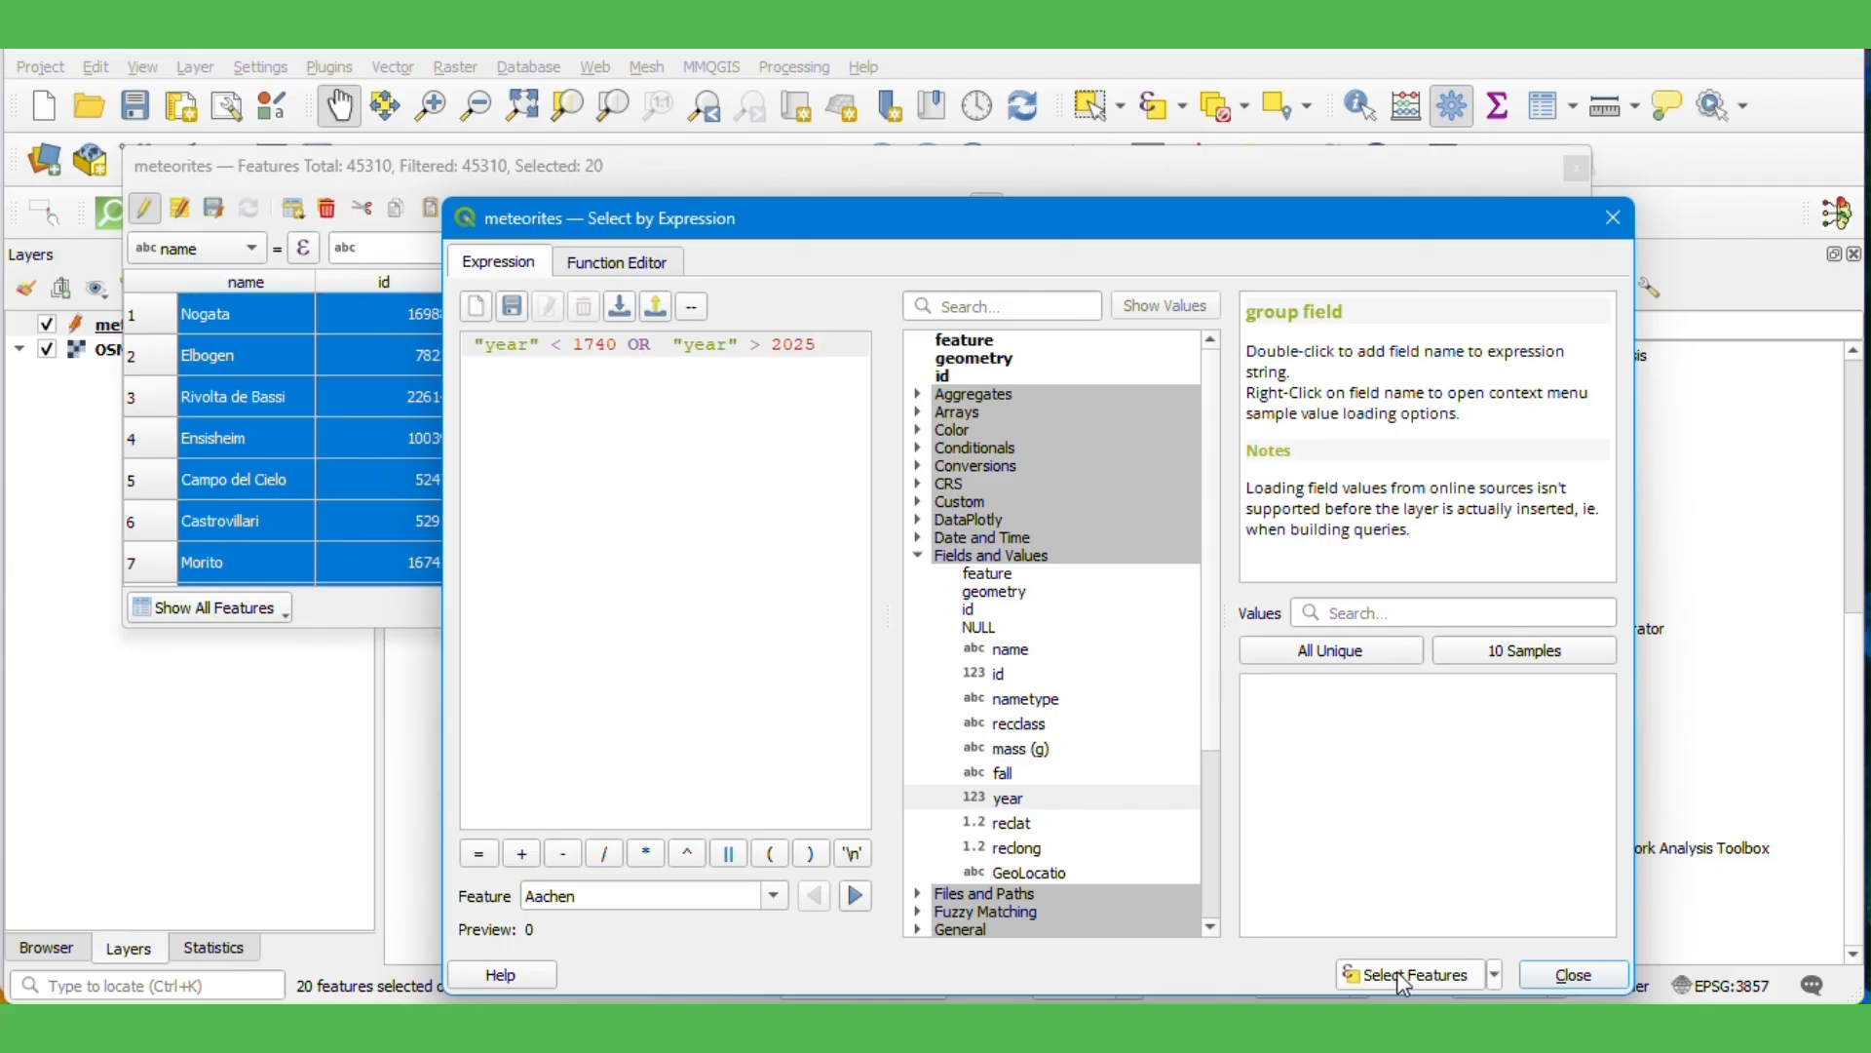
{"action": "left_click", "coordinate": [1570, 975]}
{"action": "key", "text": "Delete"}
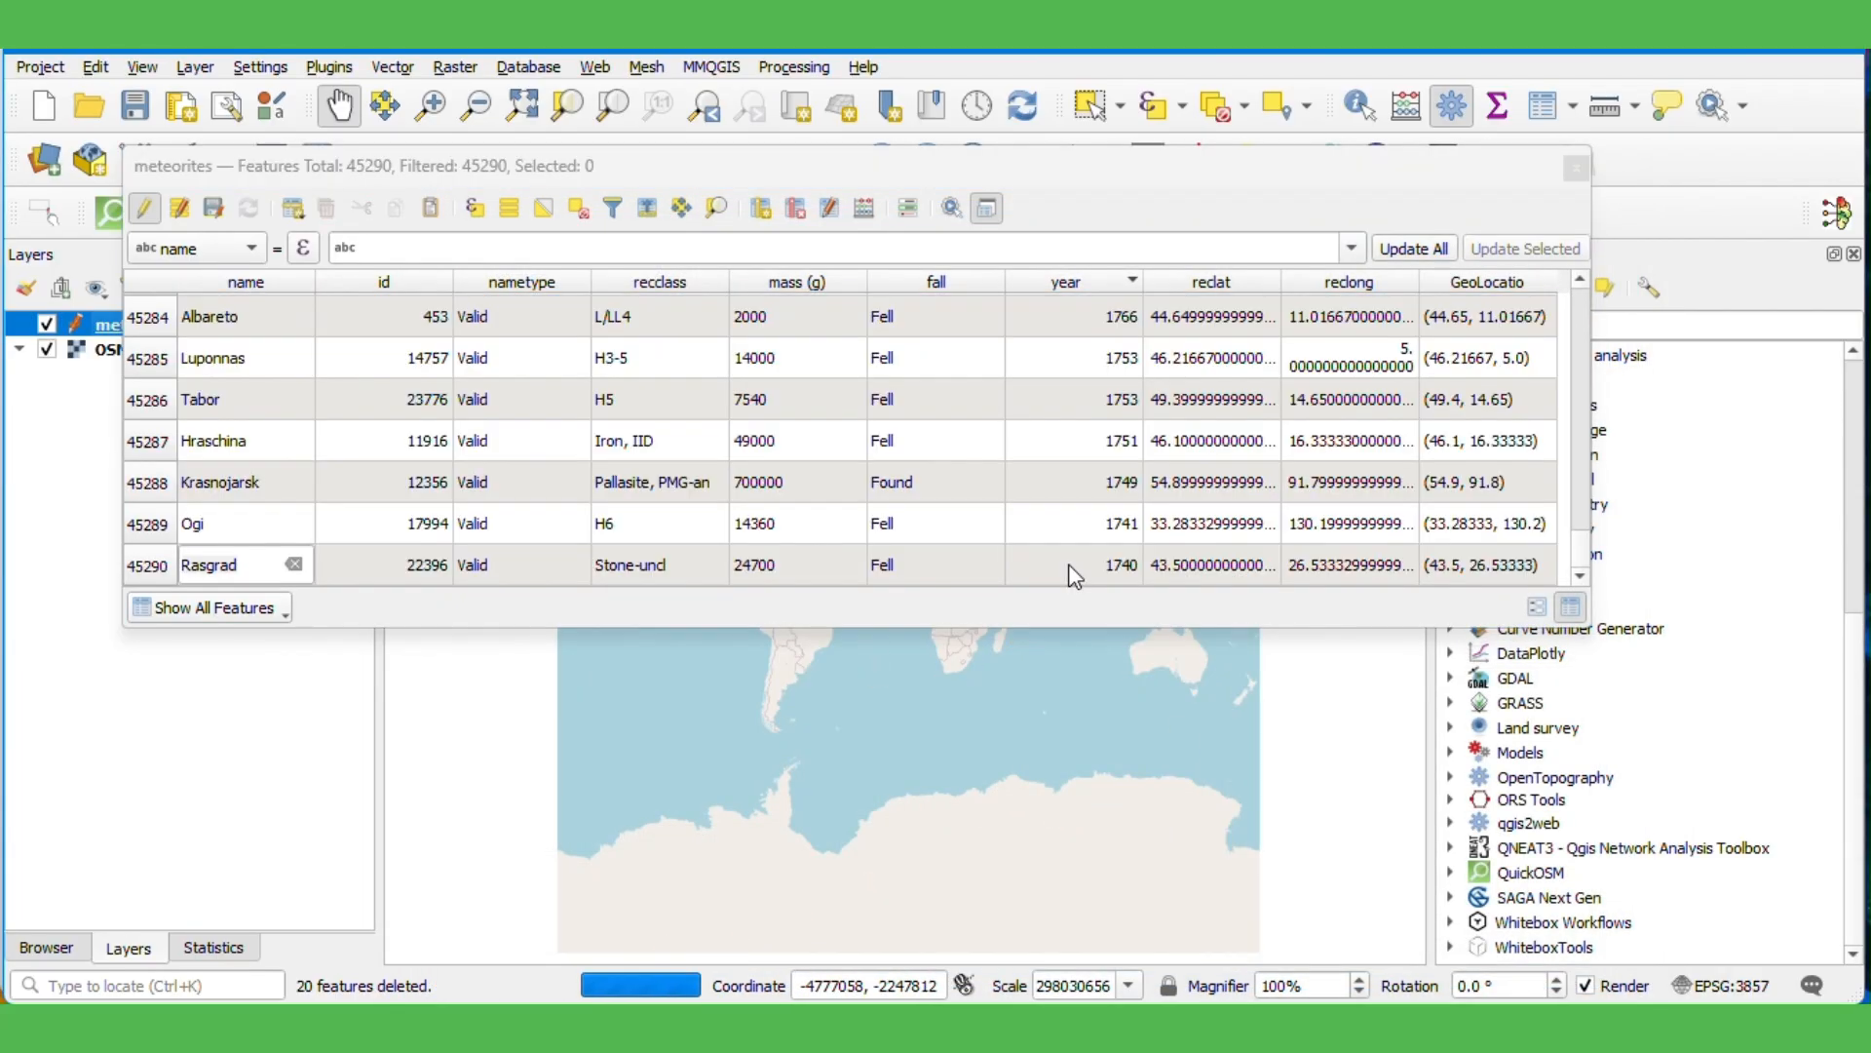
{"action": "left_click", "coordinate": [214, 207]}
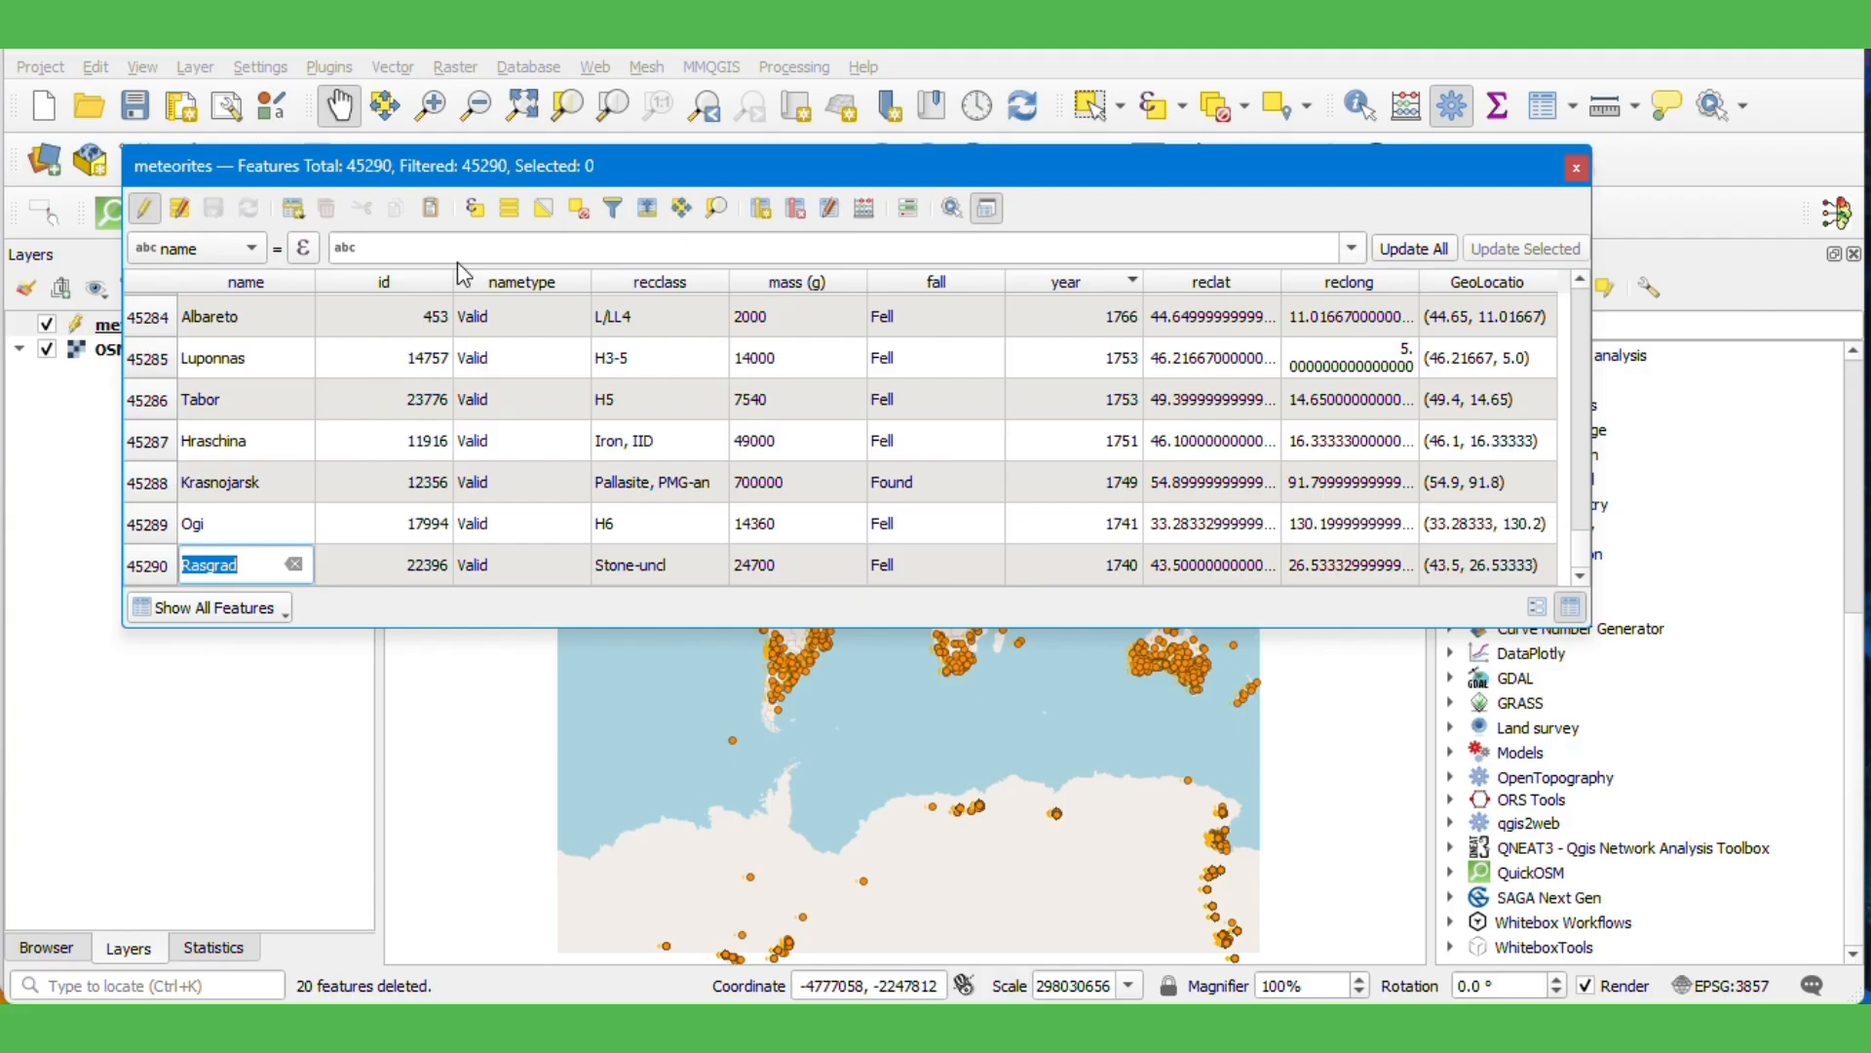
- Set up a new field named real_year with type Date in the field calculator
{"action": "left_click", "coordinate": [863, 208]}
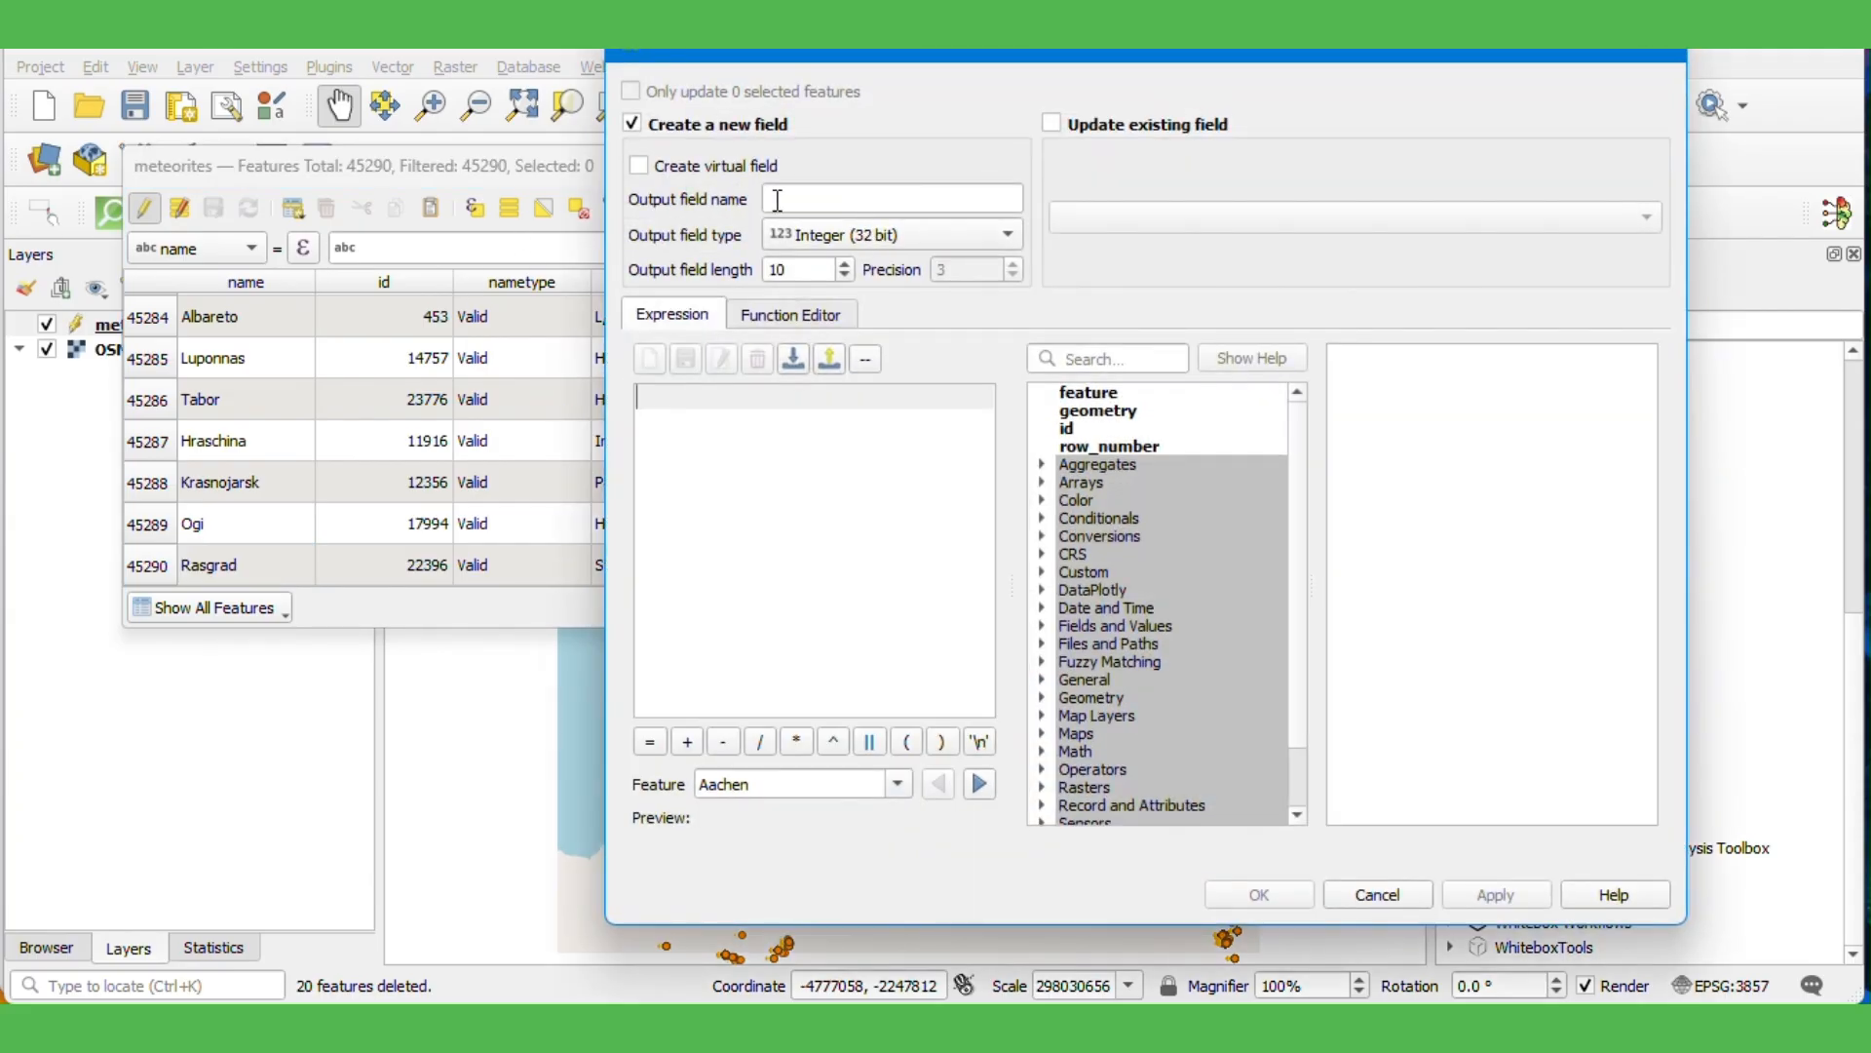
{"action": "left_click", "coordinate": [776, 199]}
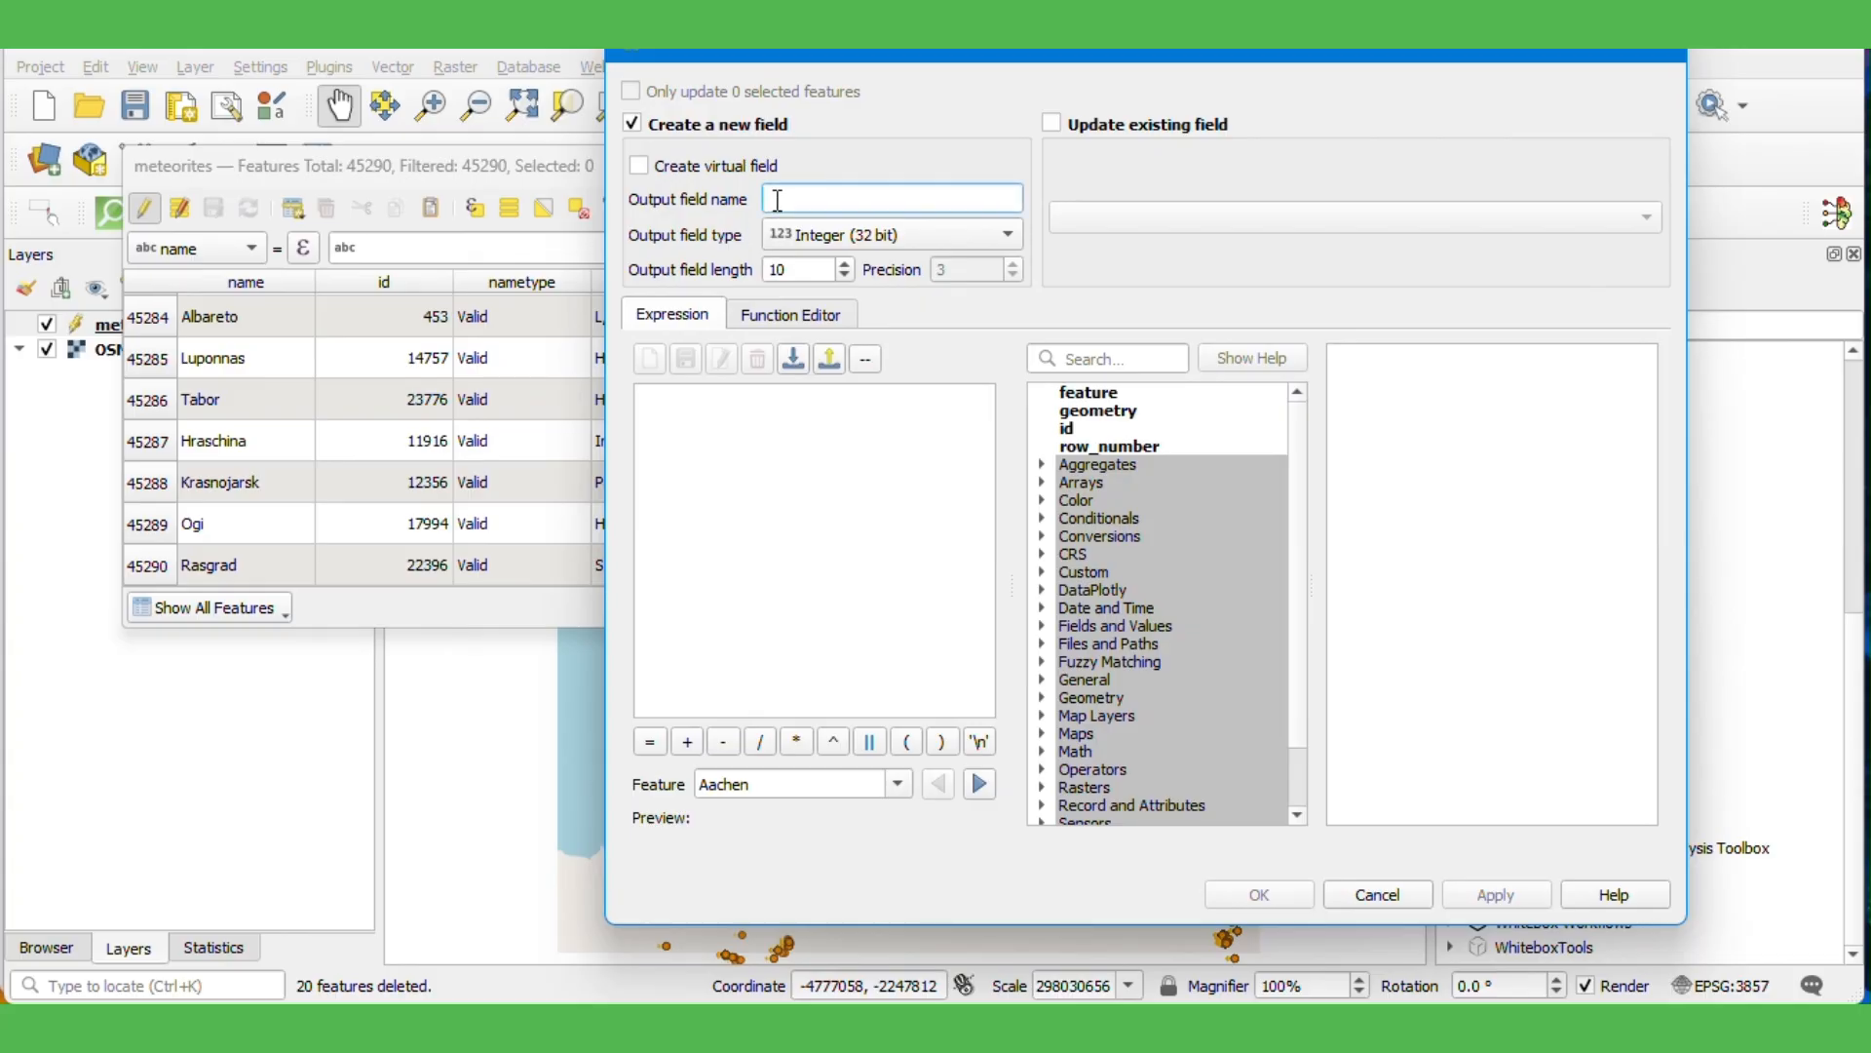
{"action": "type", "text": "real_year"}
{"action": "left_click", "coordinate": [857, 235]}
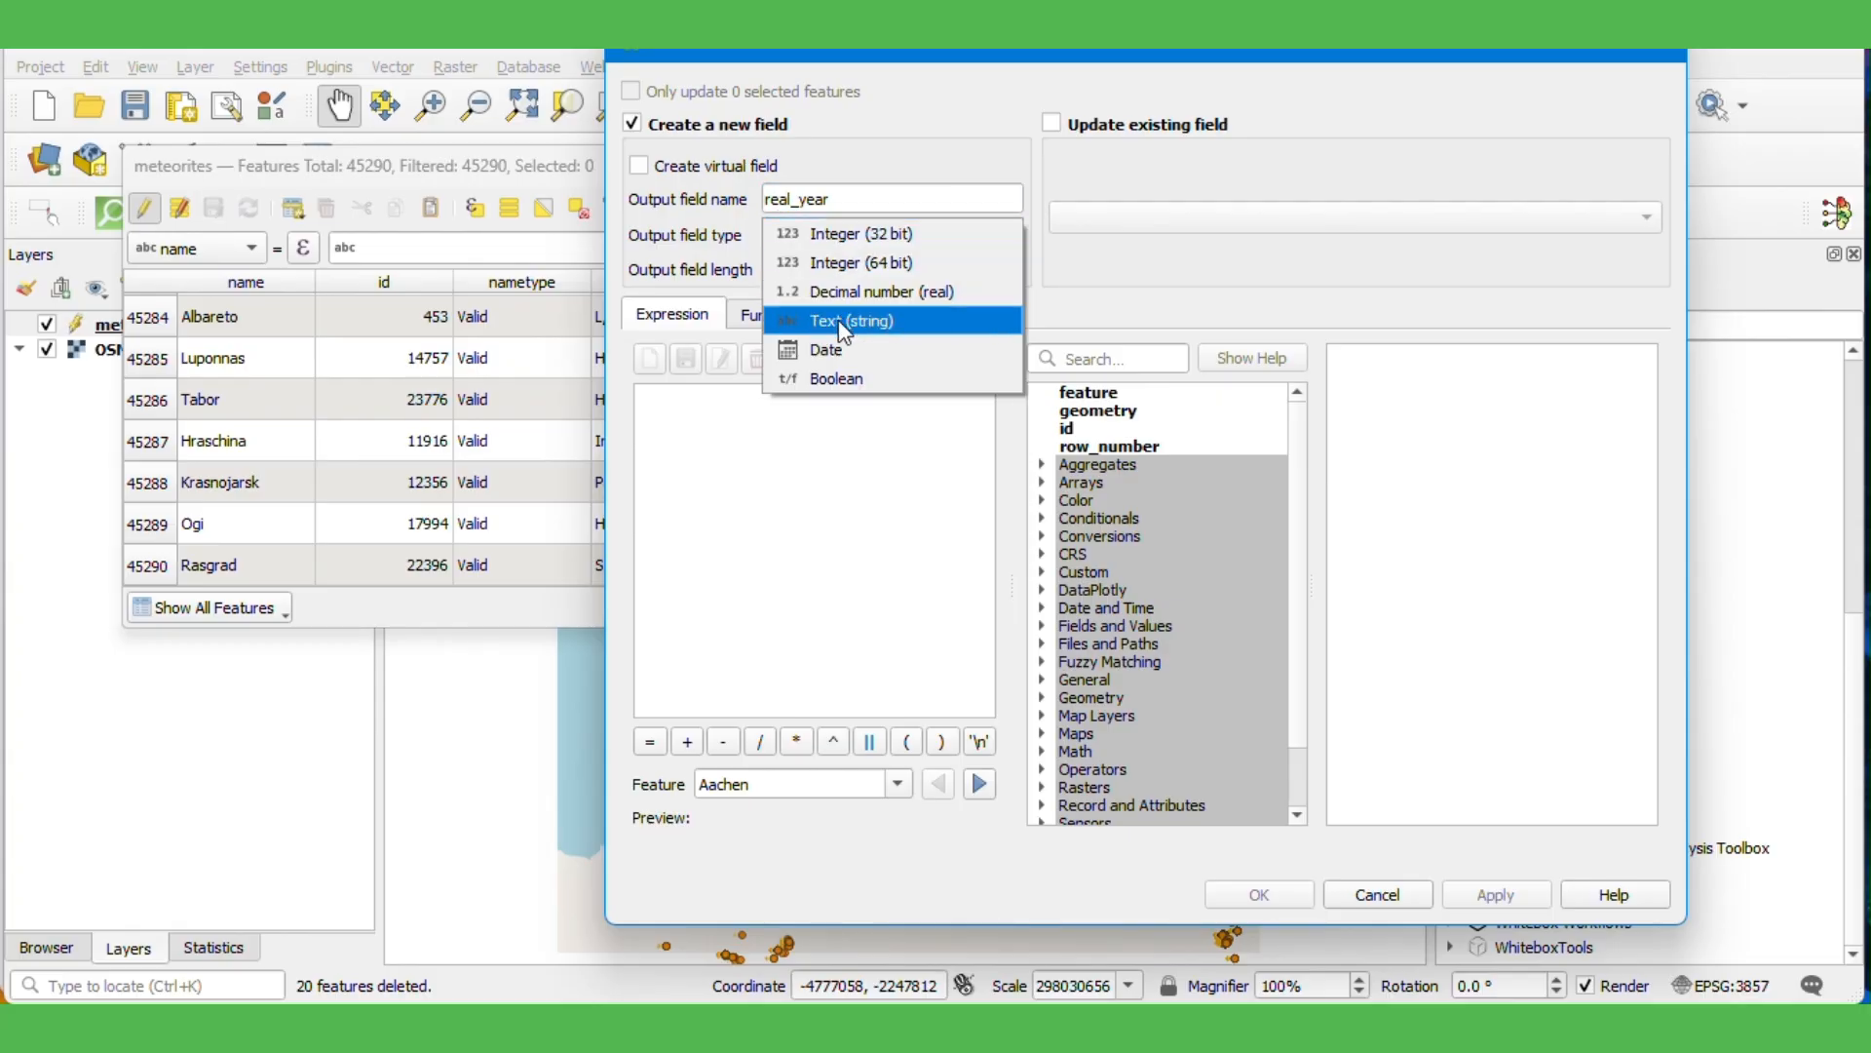
{"action": "left_click", "coordinate": [832, 349]}
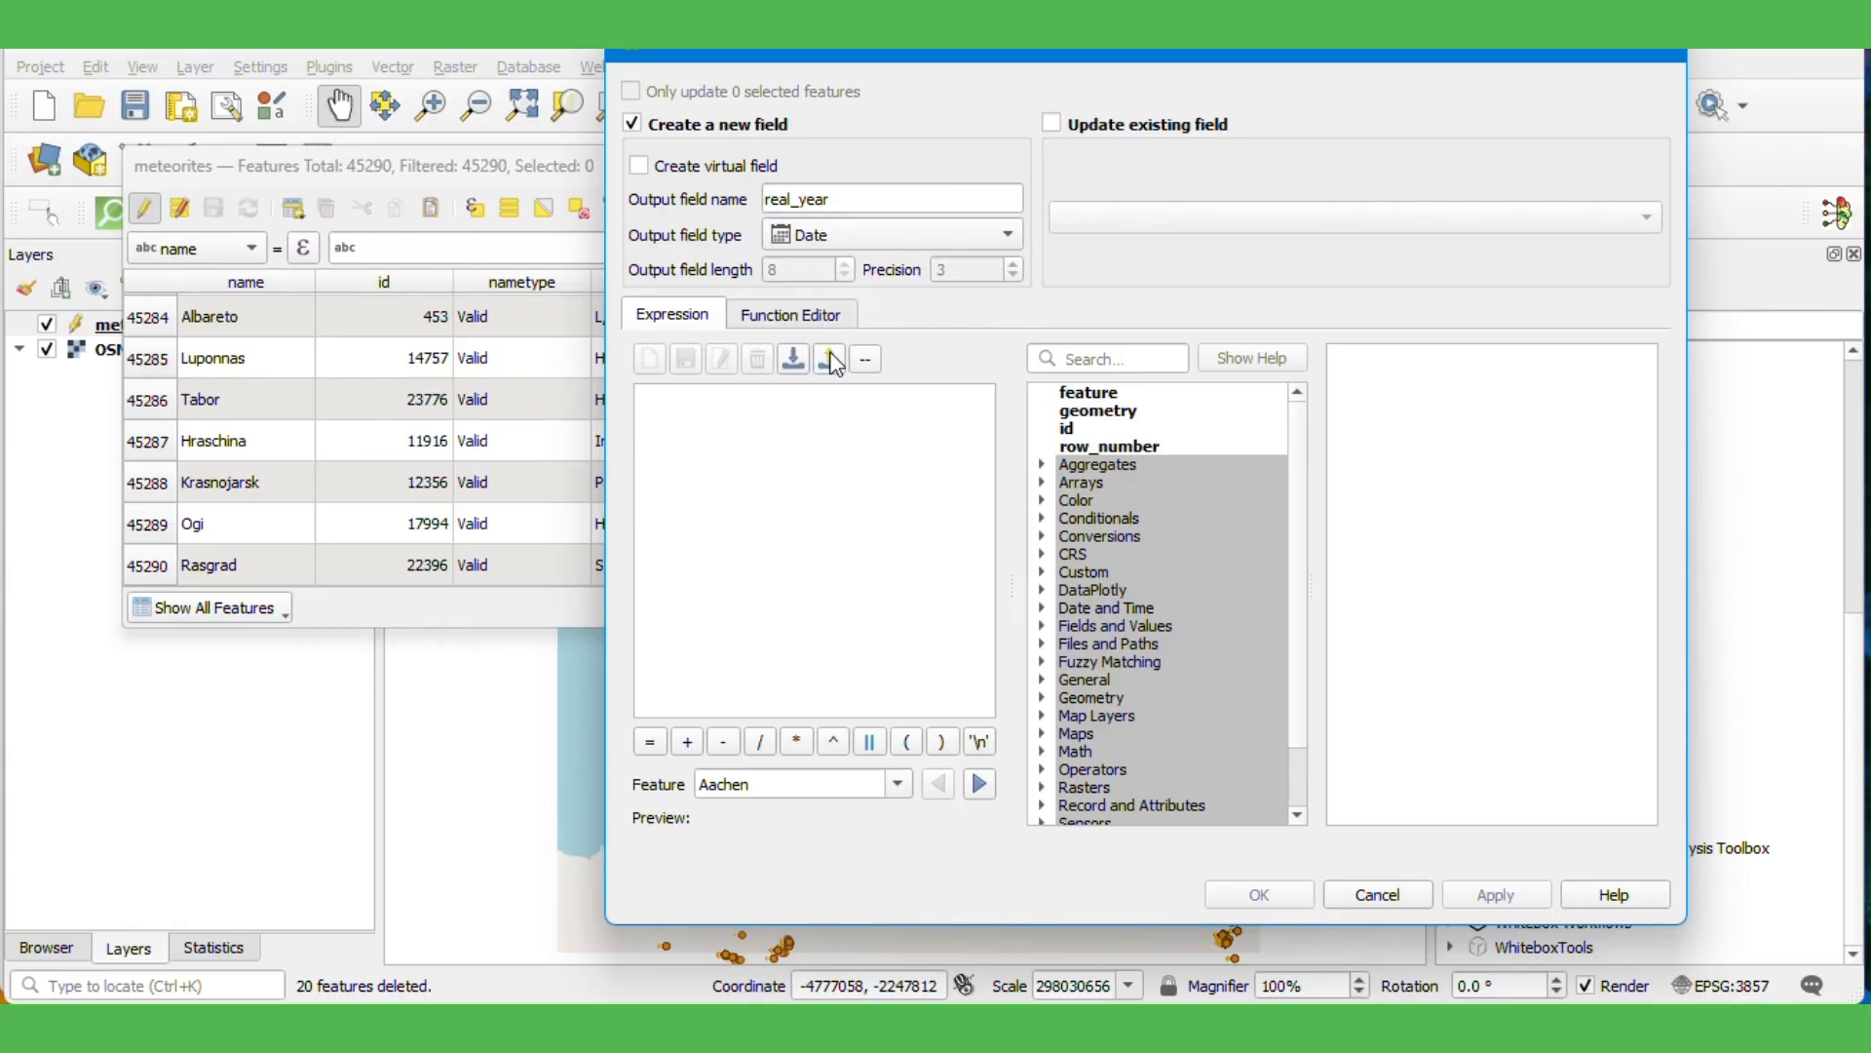
- Create the new date field's values with the expression to_date(concat("year", '-01-01'))
{"action": "left_click", "coordinate": [808, 439]}
{"action": "type", "text": "to_date"}
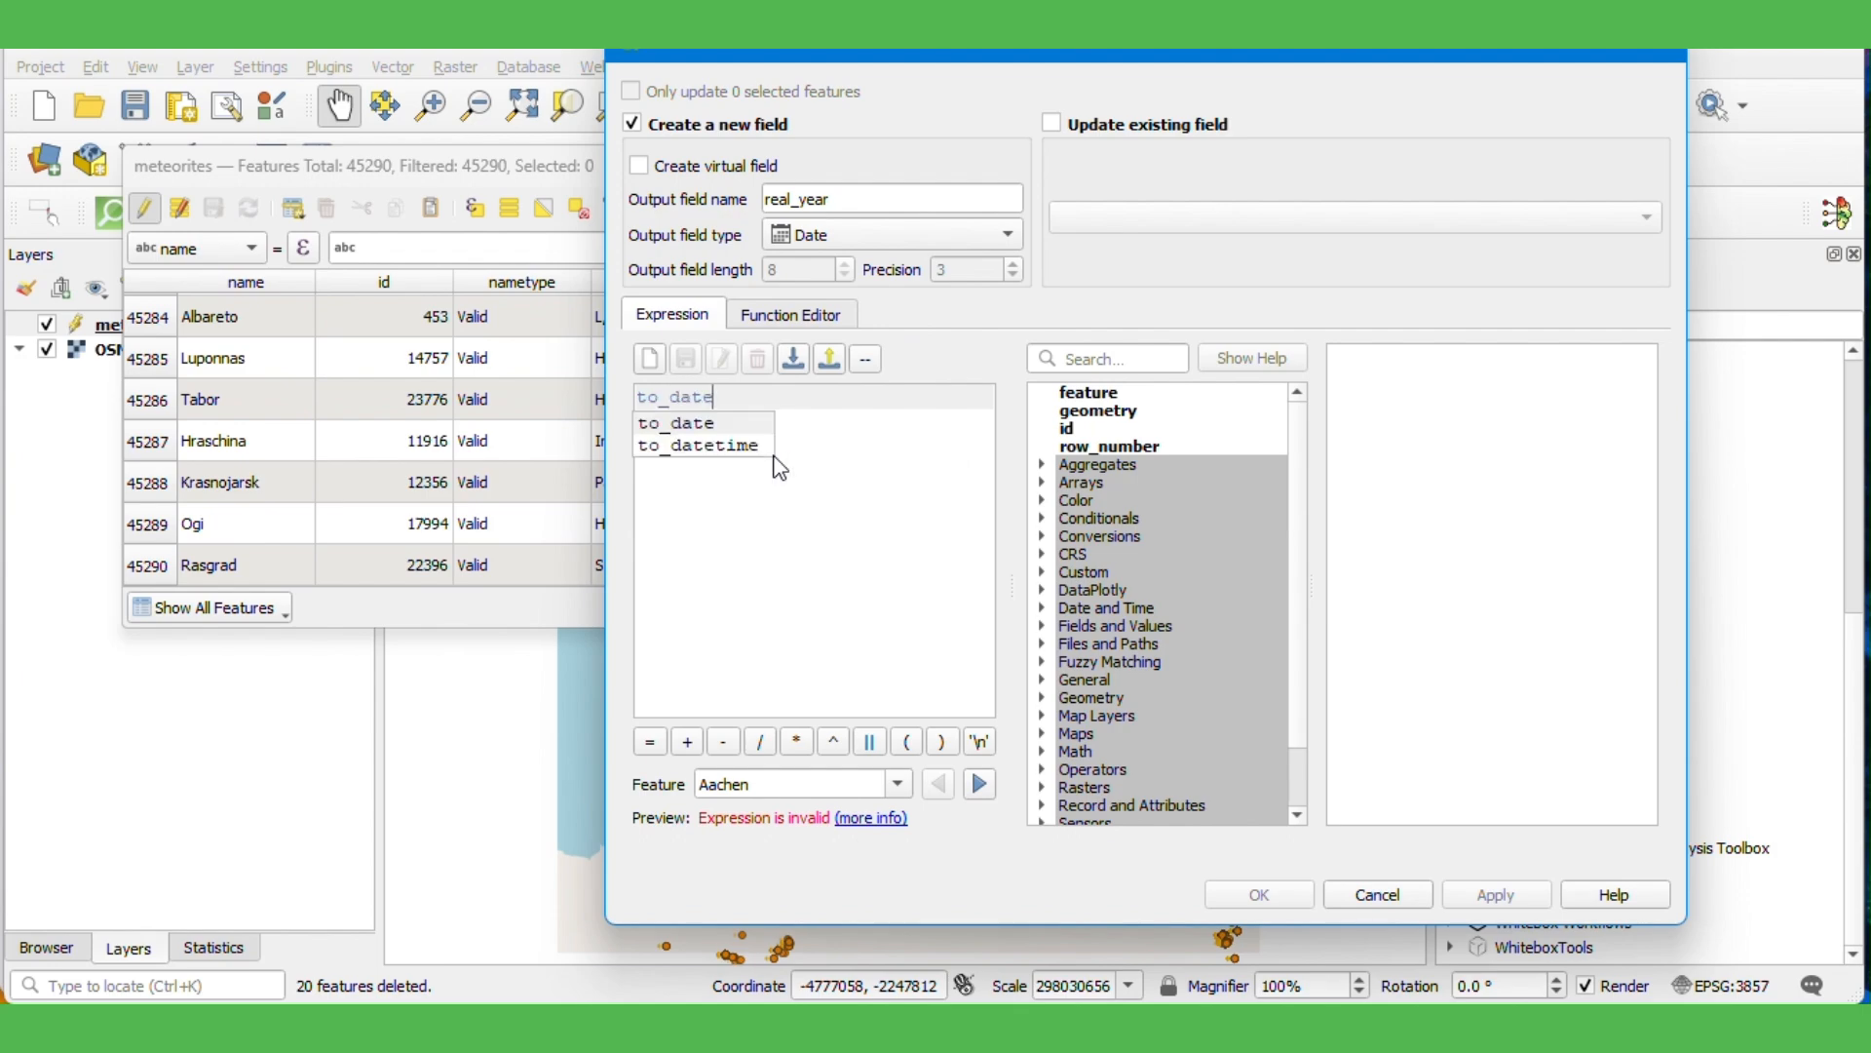
{"action": "type", "text": "(concat("}
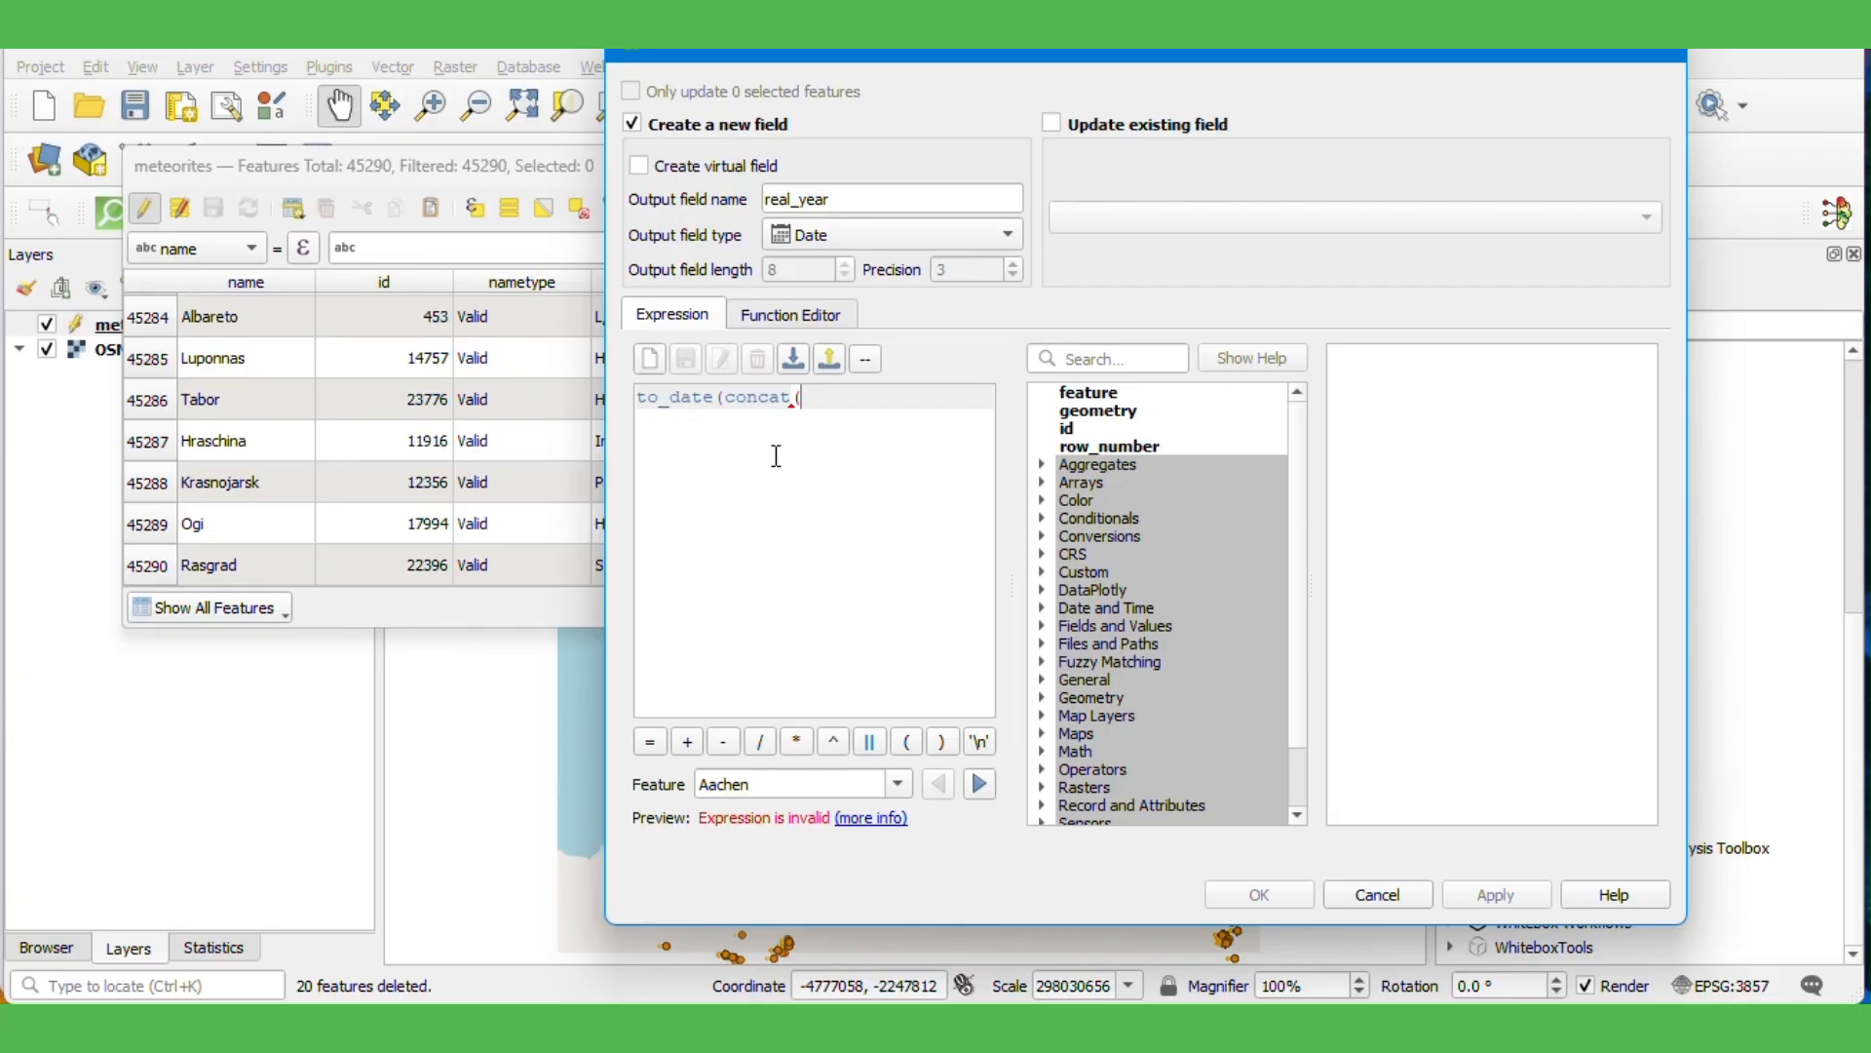
{"action": "type", "text": "\"year\", '-01-01')"}
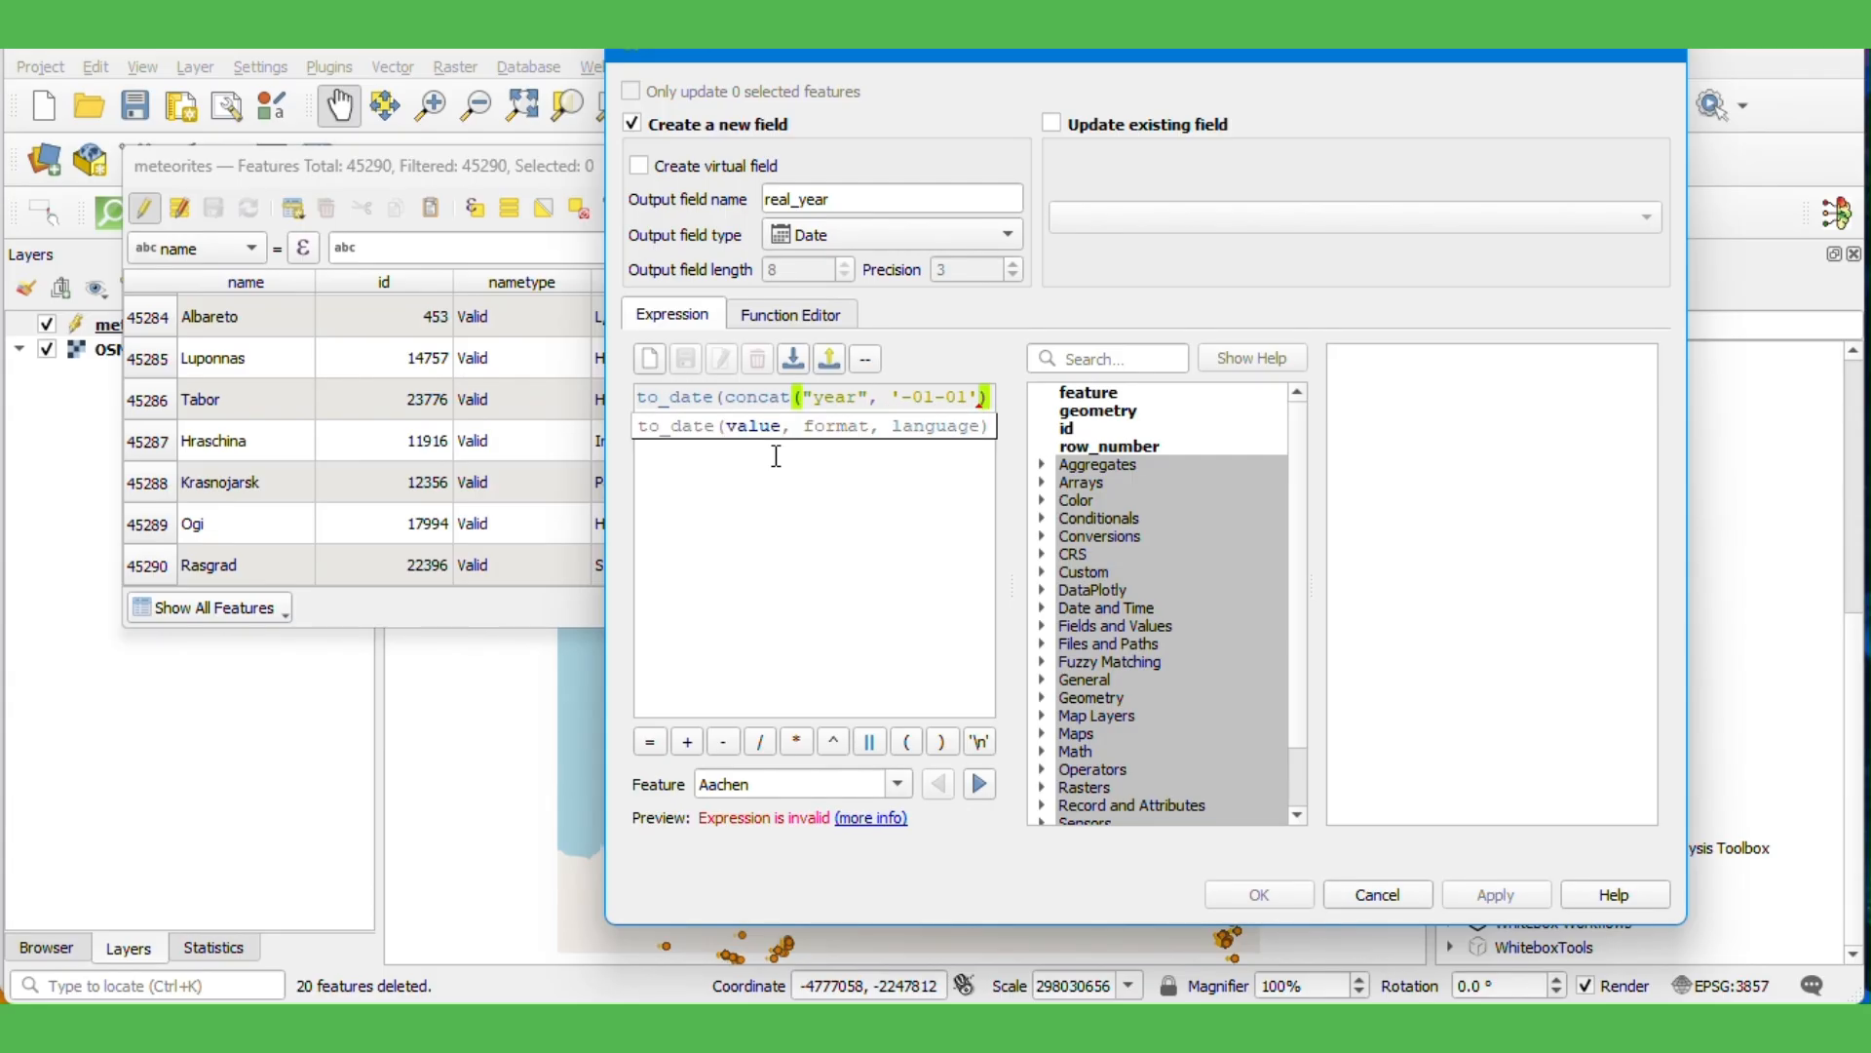
{"action": "type", "text": ")"}
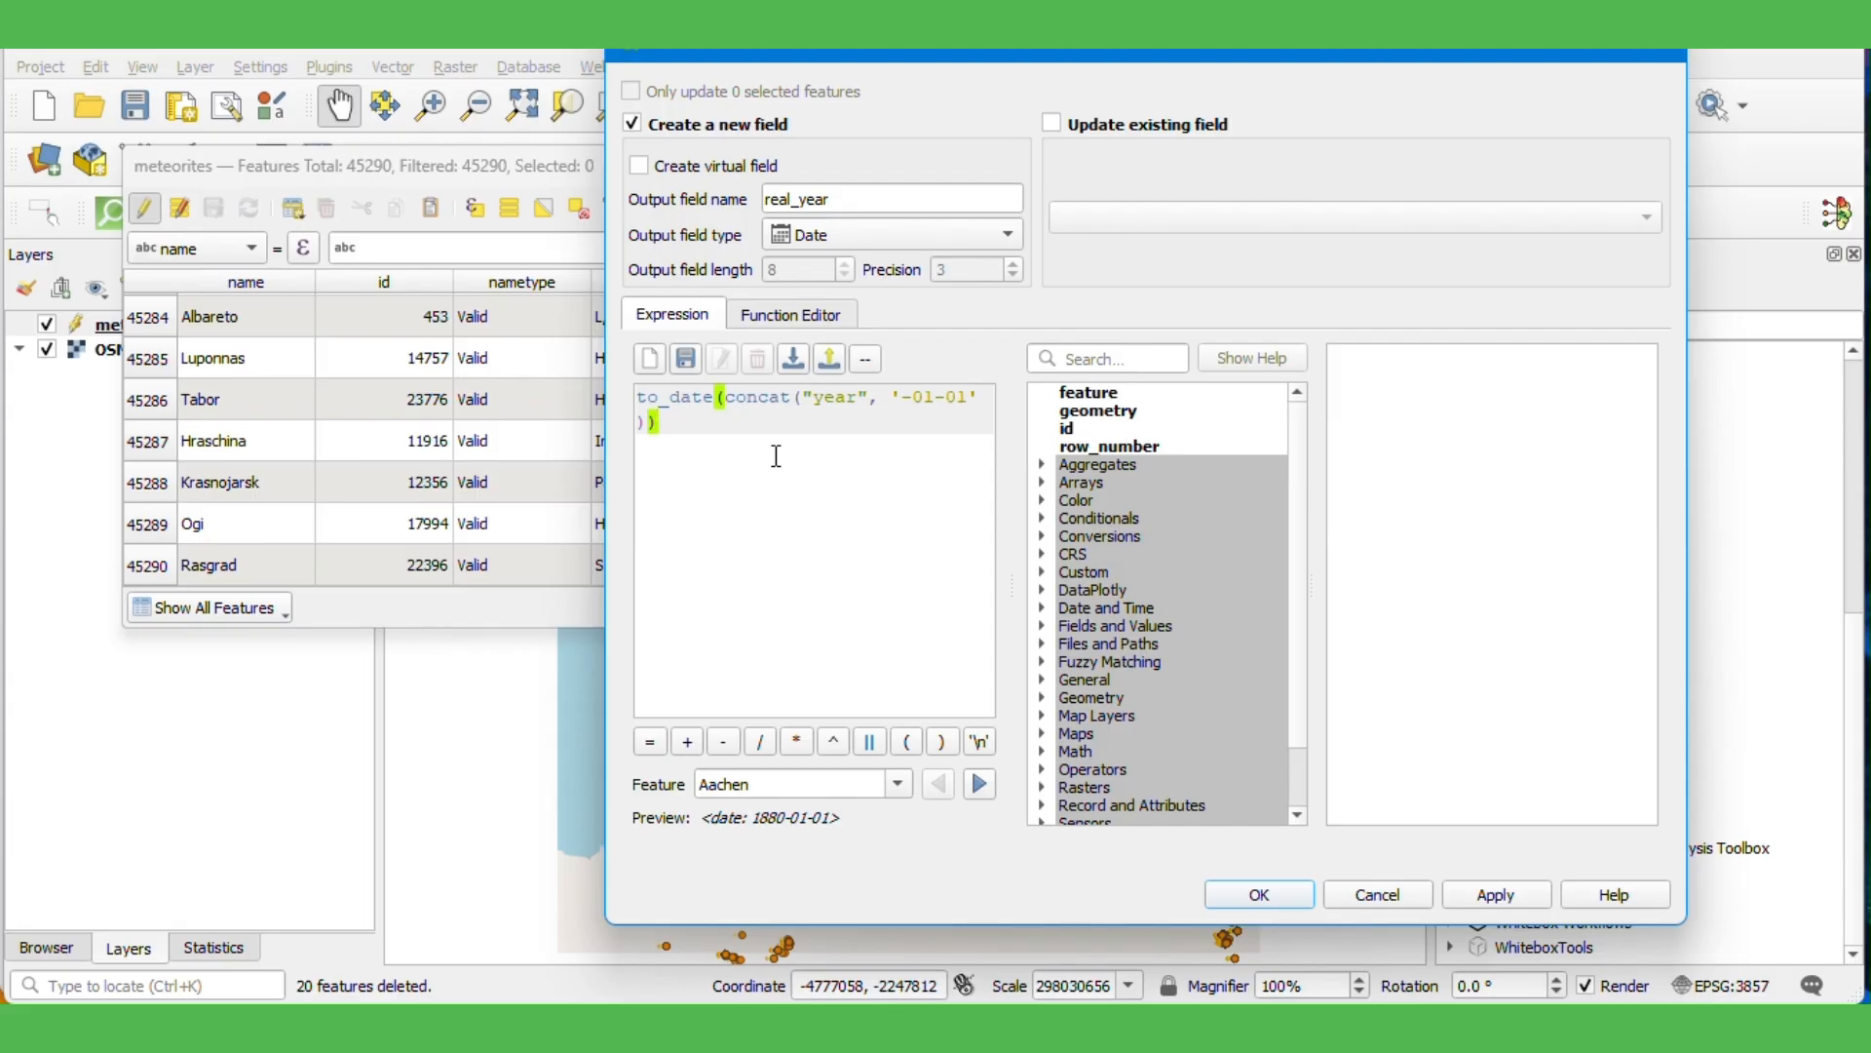
{"action": "left_click", "coordinate": [1246, 899]}
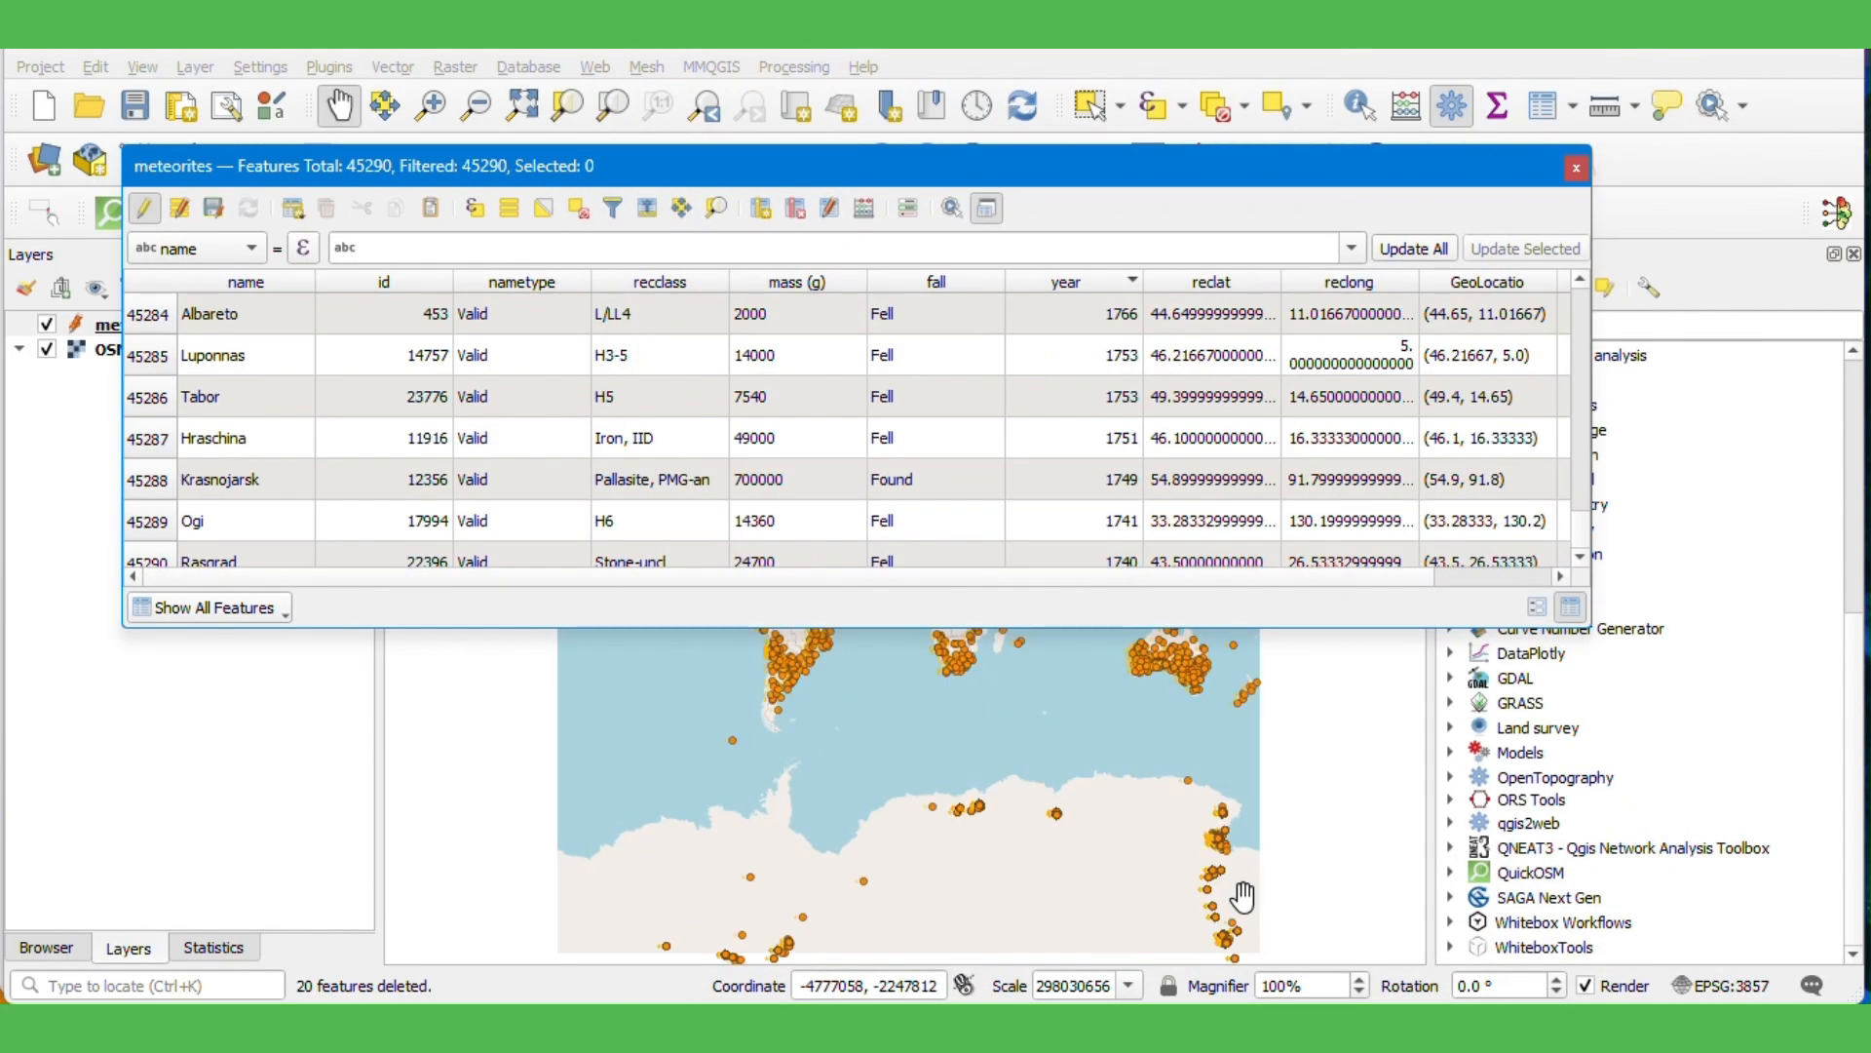
- Check the new date column, finish editing the meteorites layer with its changes saved, and close the attribute table
{"action": "scroll", "coordinate": [1271, 480], "scroll_direction": "right", "scroll_amount": 3}
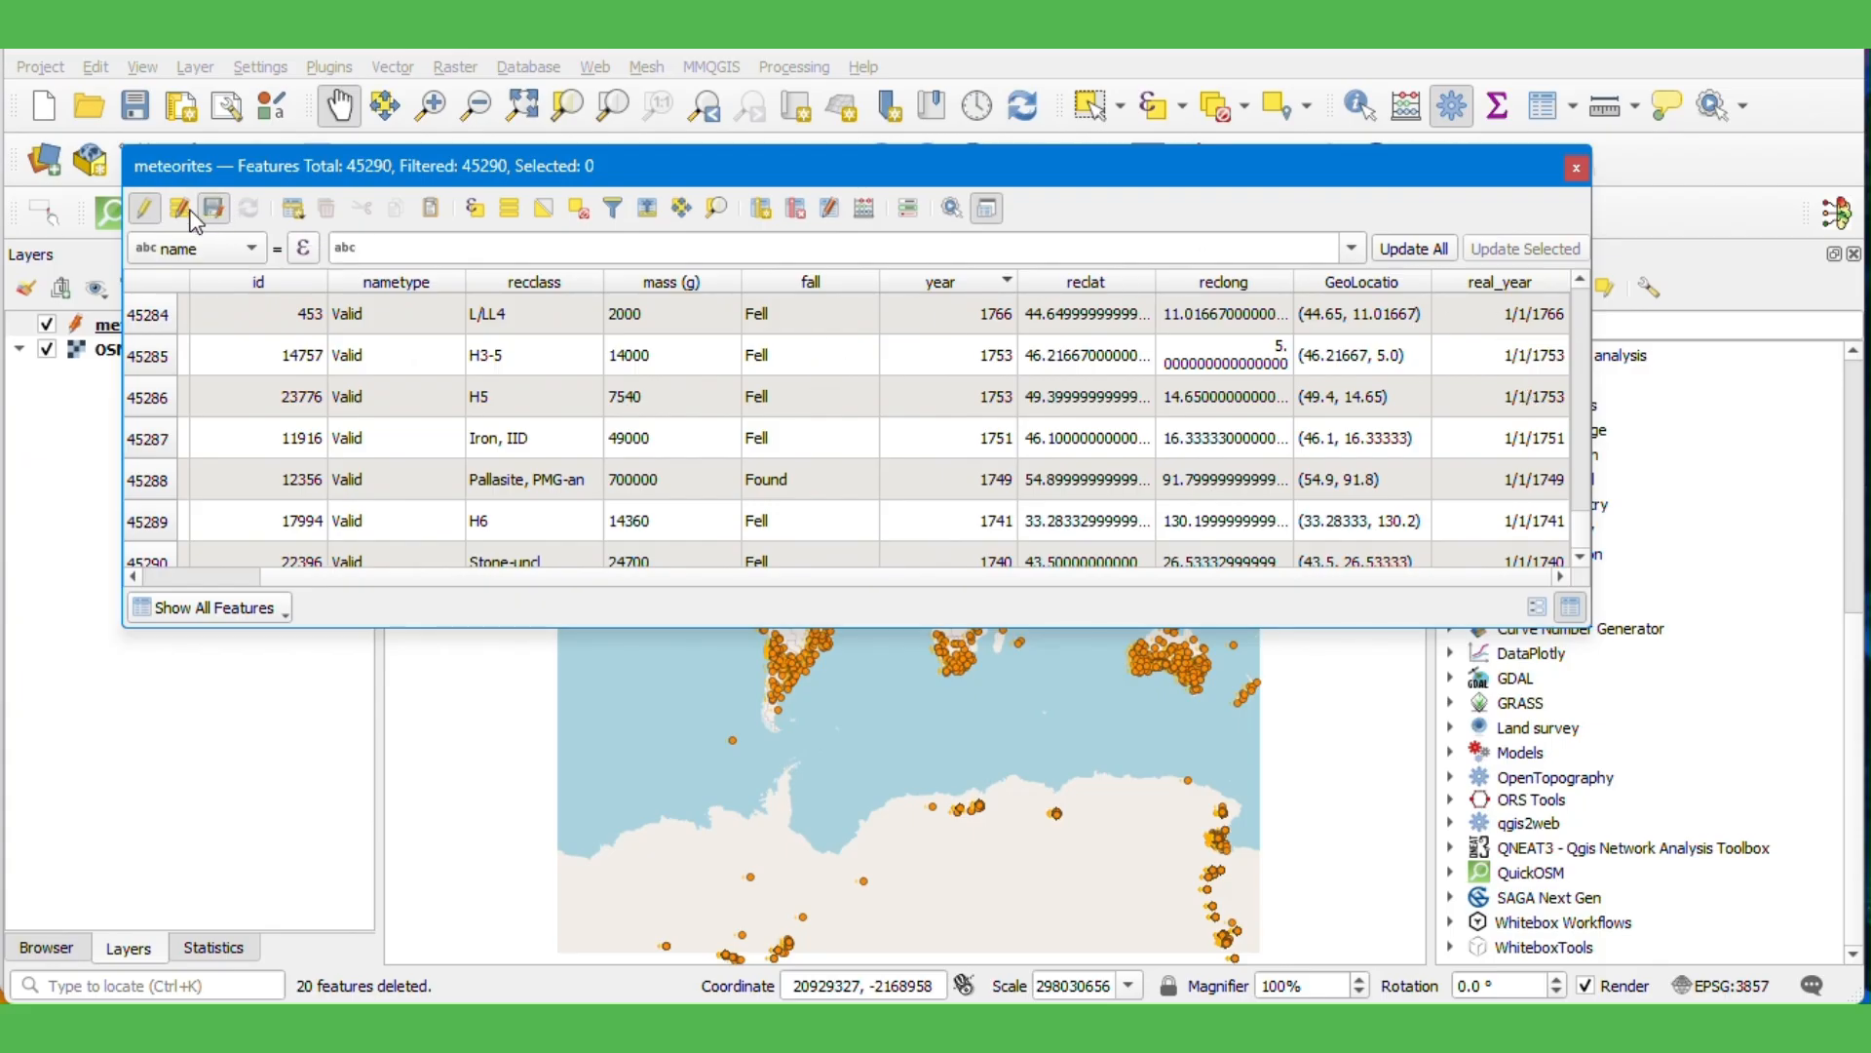
{"action": "left_click", "coordinate": [156, 217]}
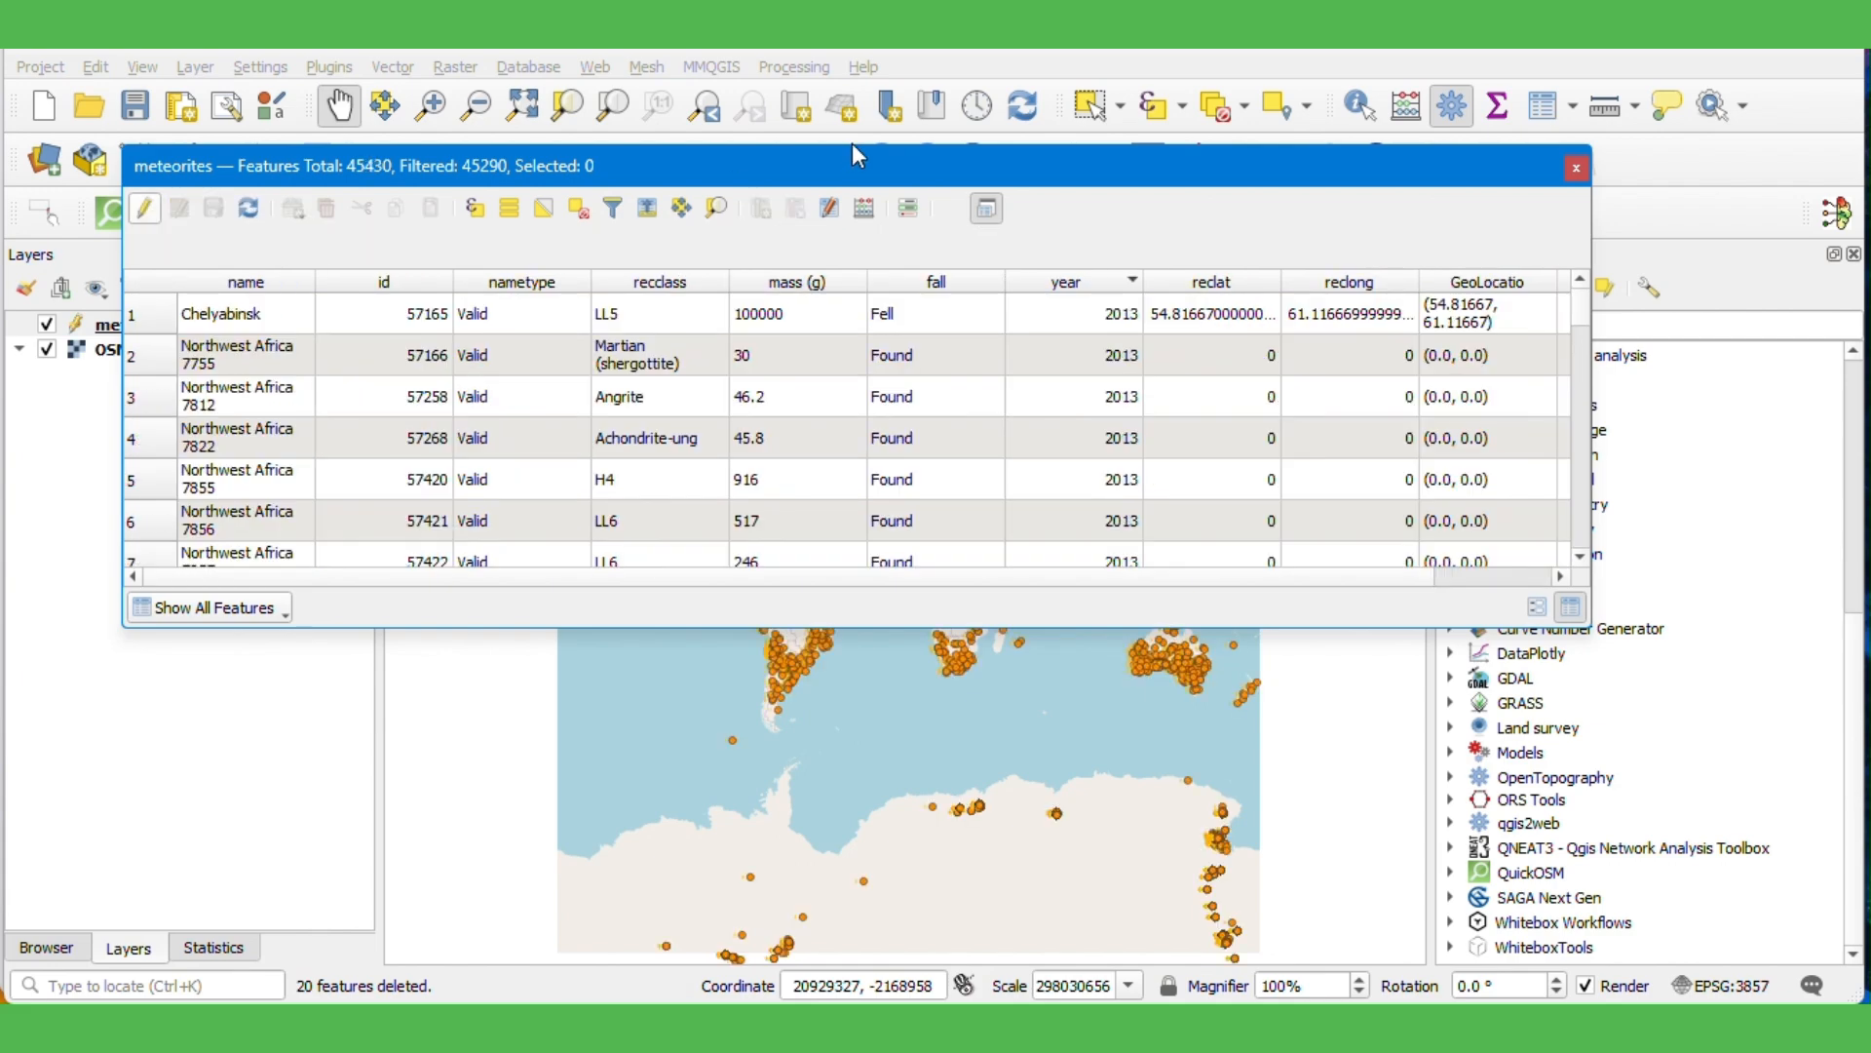
{"action": "left_click", "coordinate": [1576, 167]}
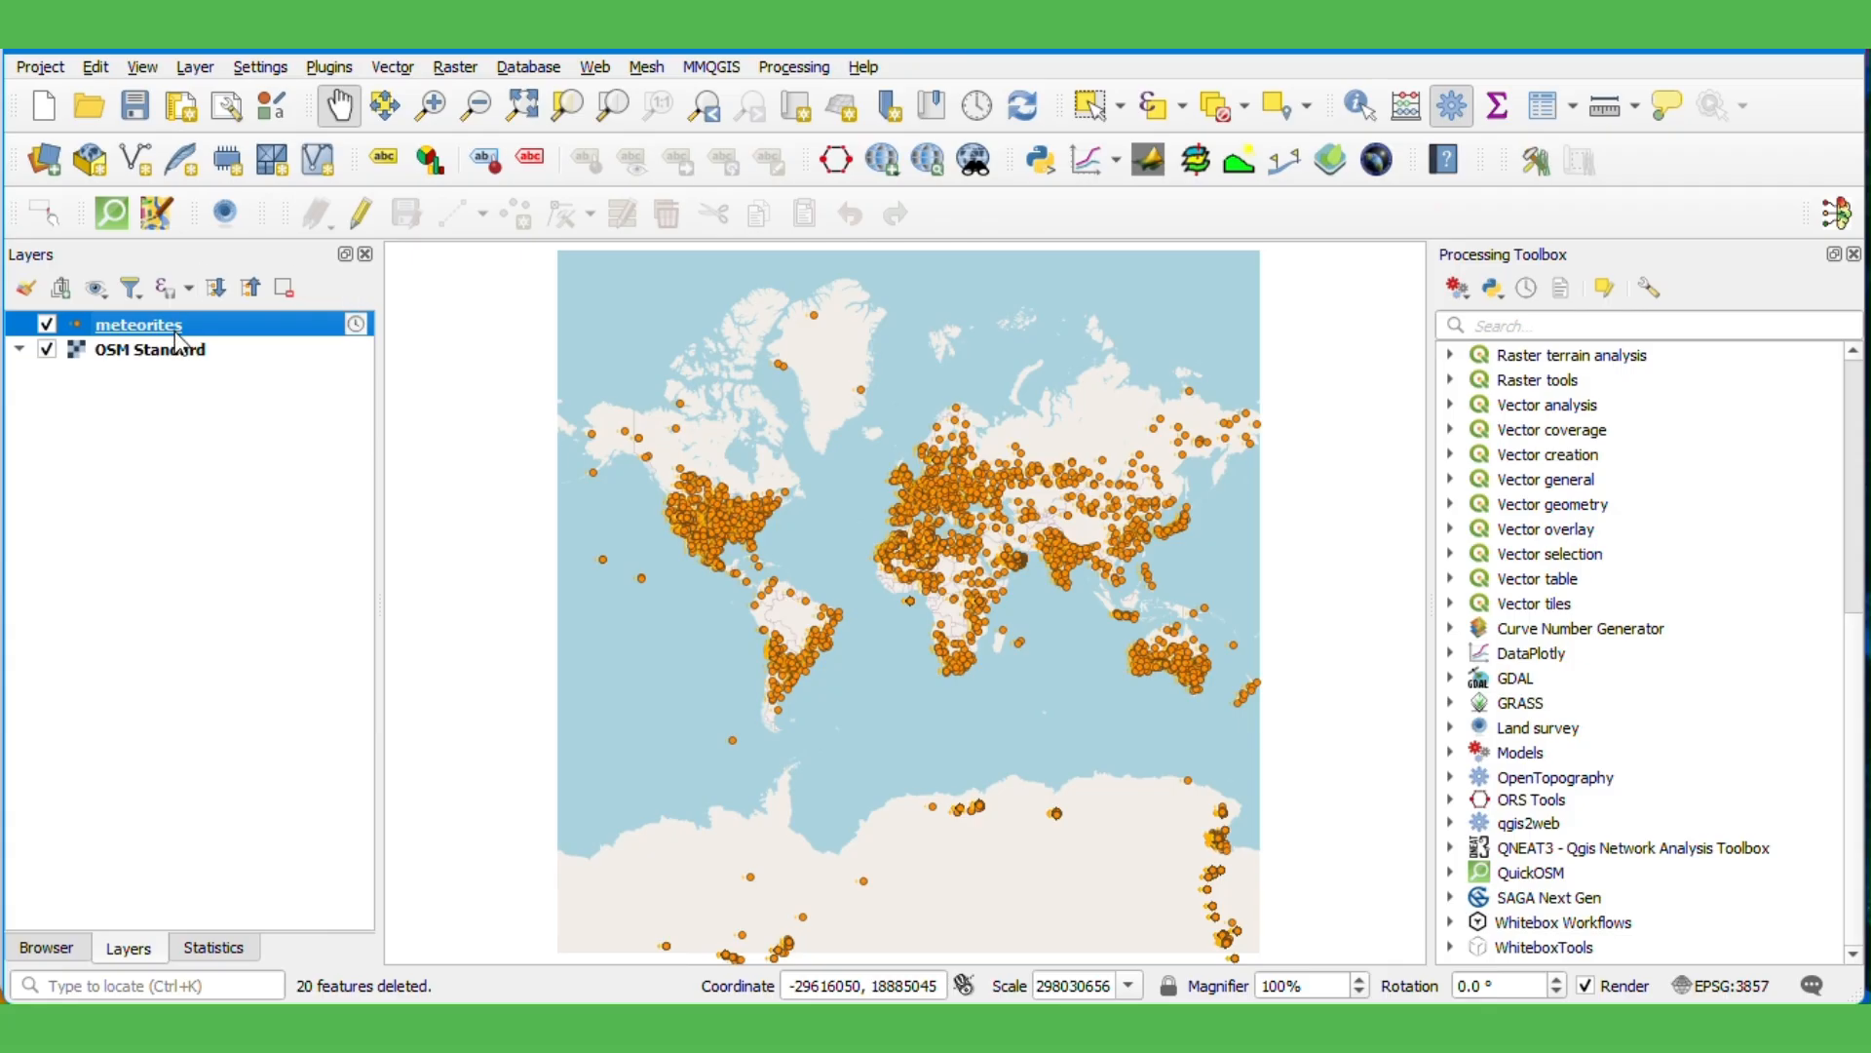
- Set the meteorites layer's temporal field to real_year in its layer properties
{"action": "double_click", "coordinate": [146, 324]}
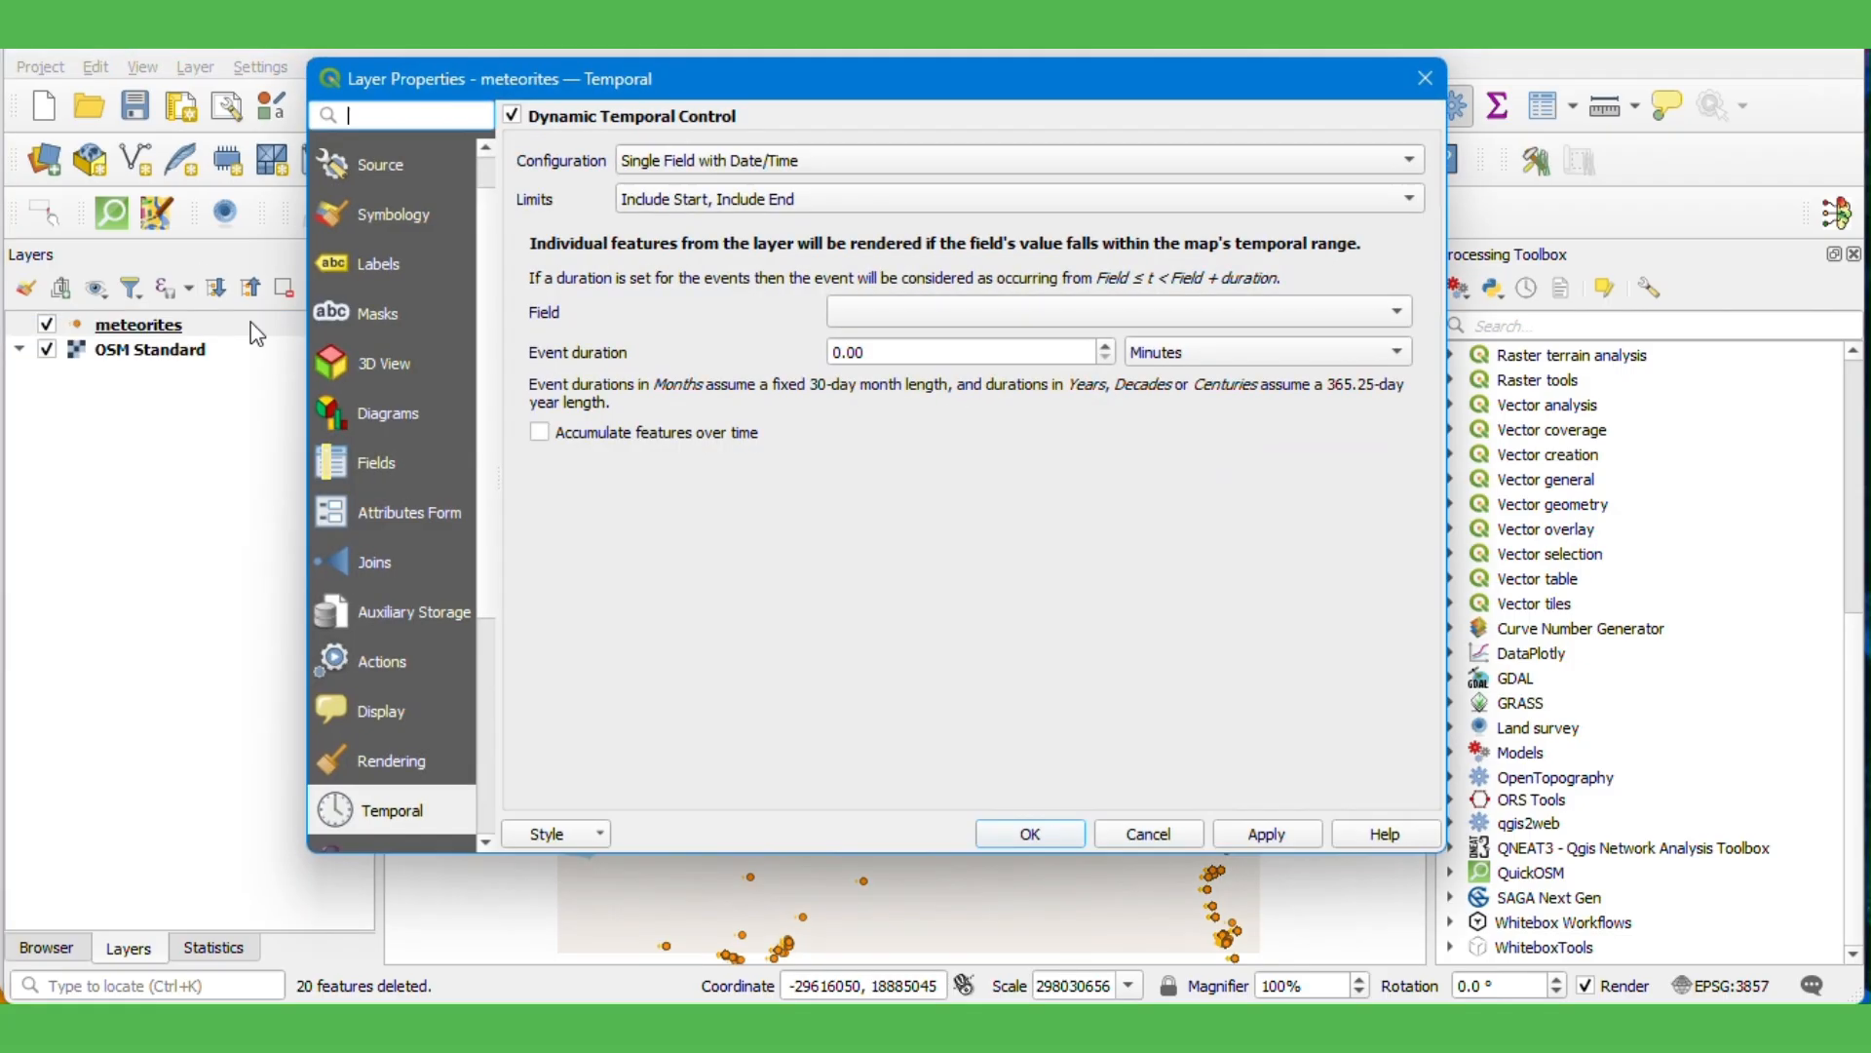
{"action": "left_click", "coordinate": [1057, 316]}
{"action": "left_click", "coordinate": [1061, 317]}
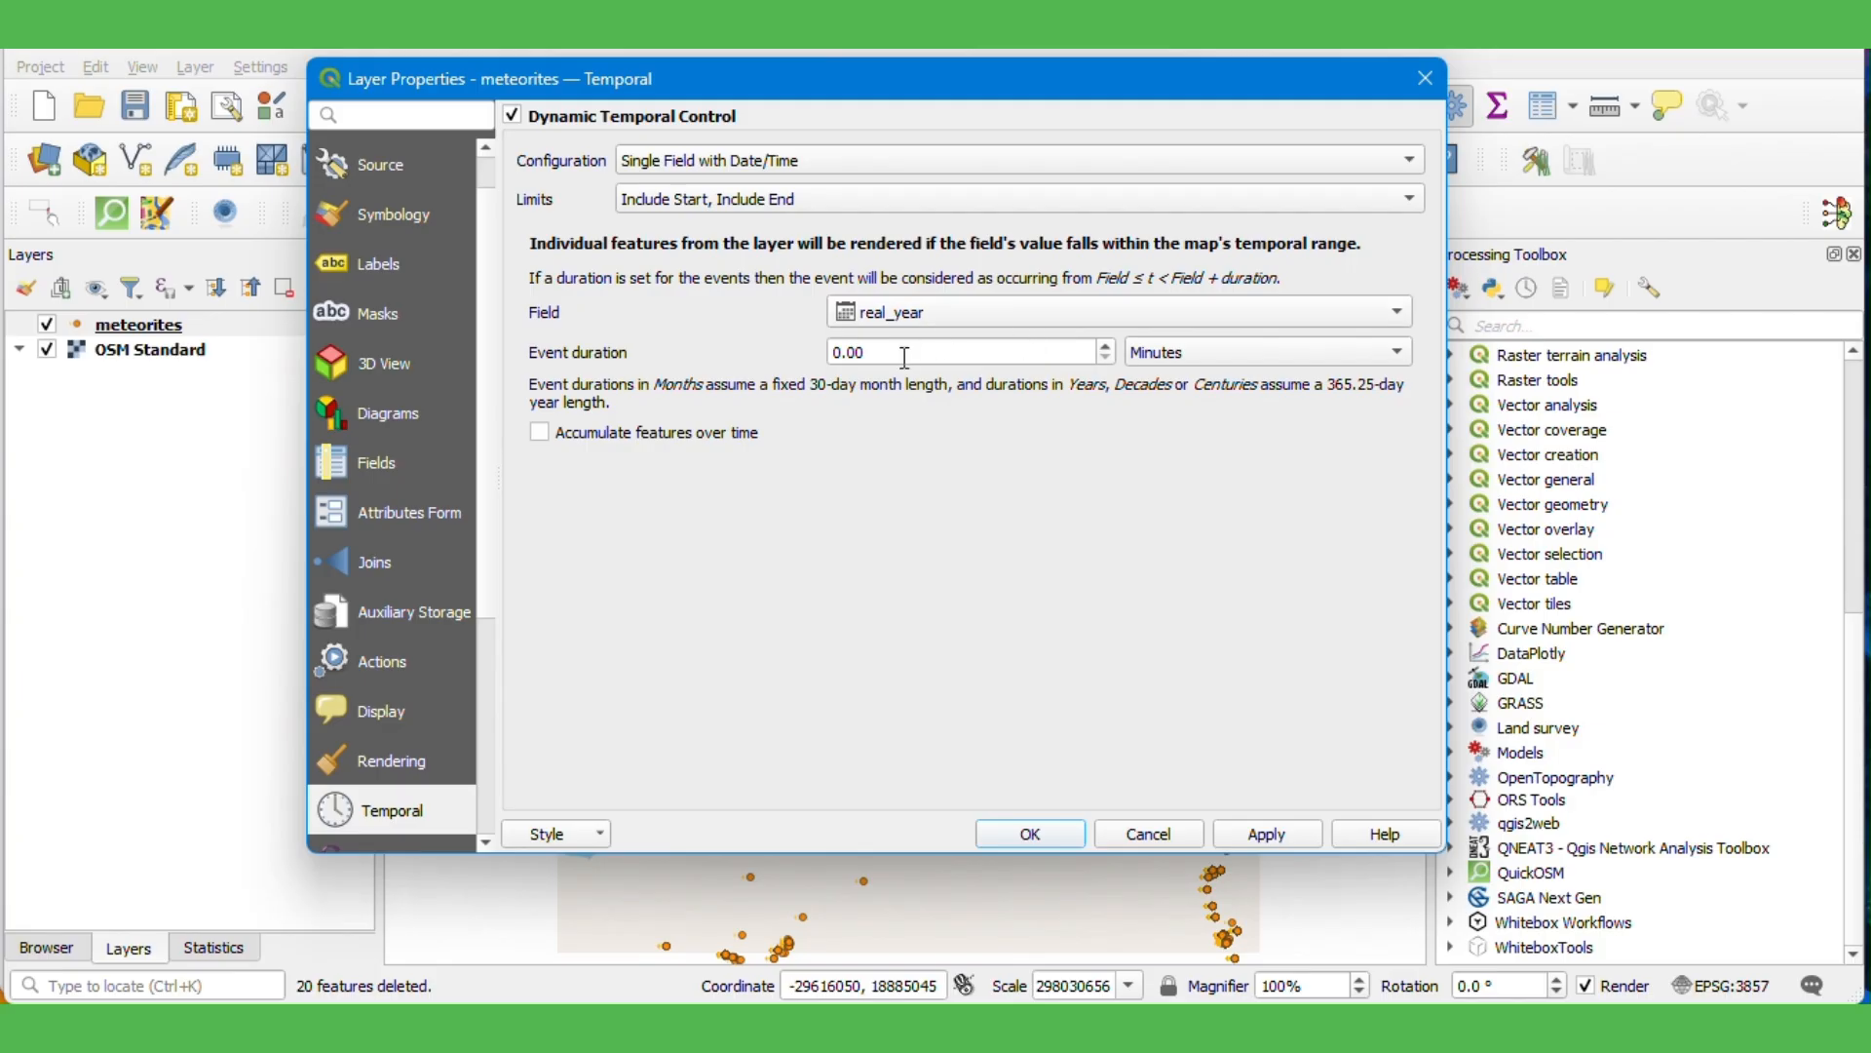
- Switch to Calculator and compute the number of years between 1740 and 2025
{"action": "key", "text": "super"}
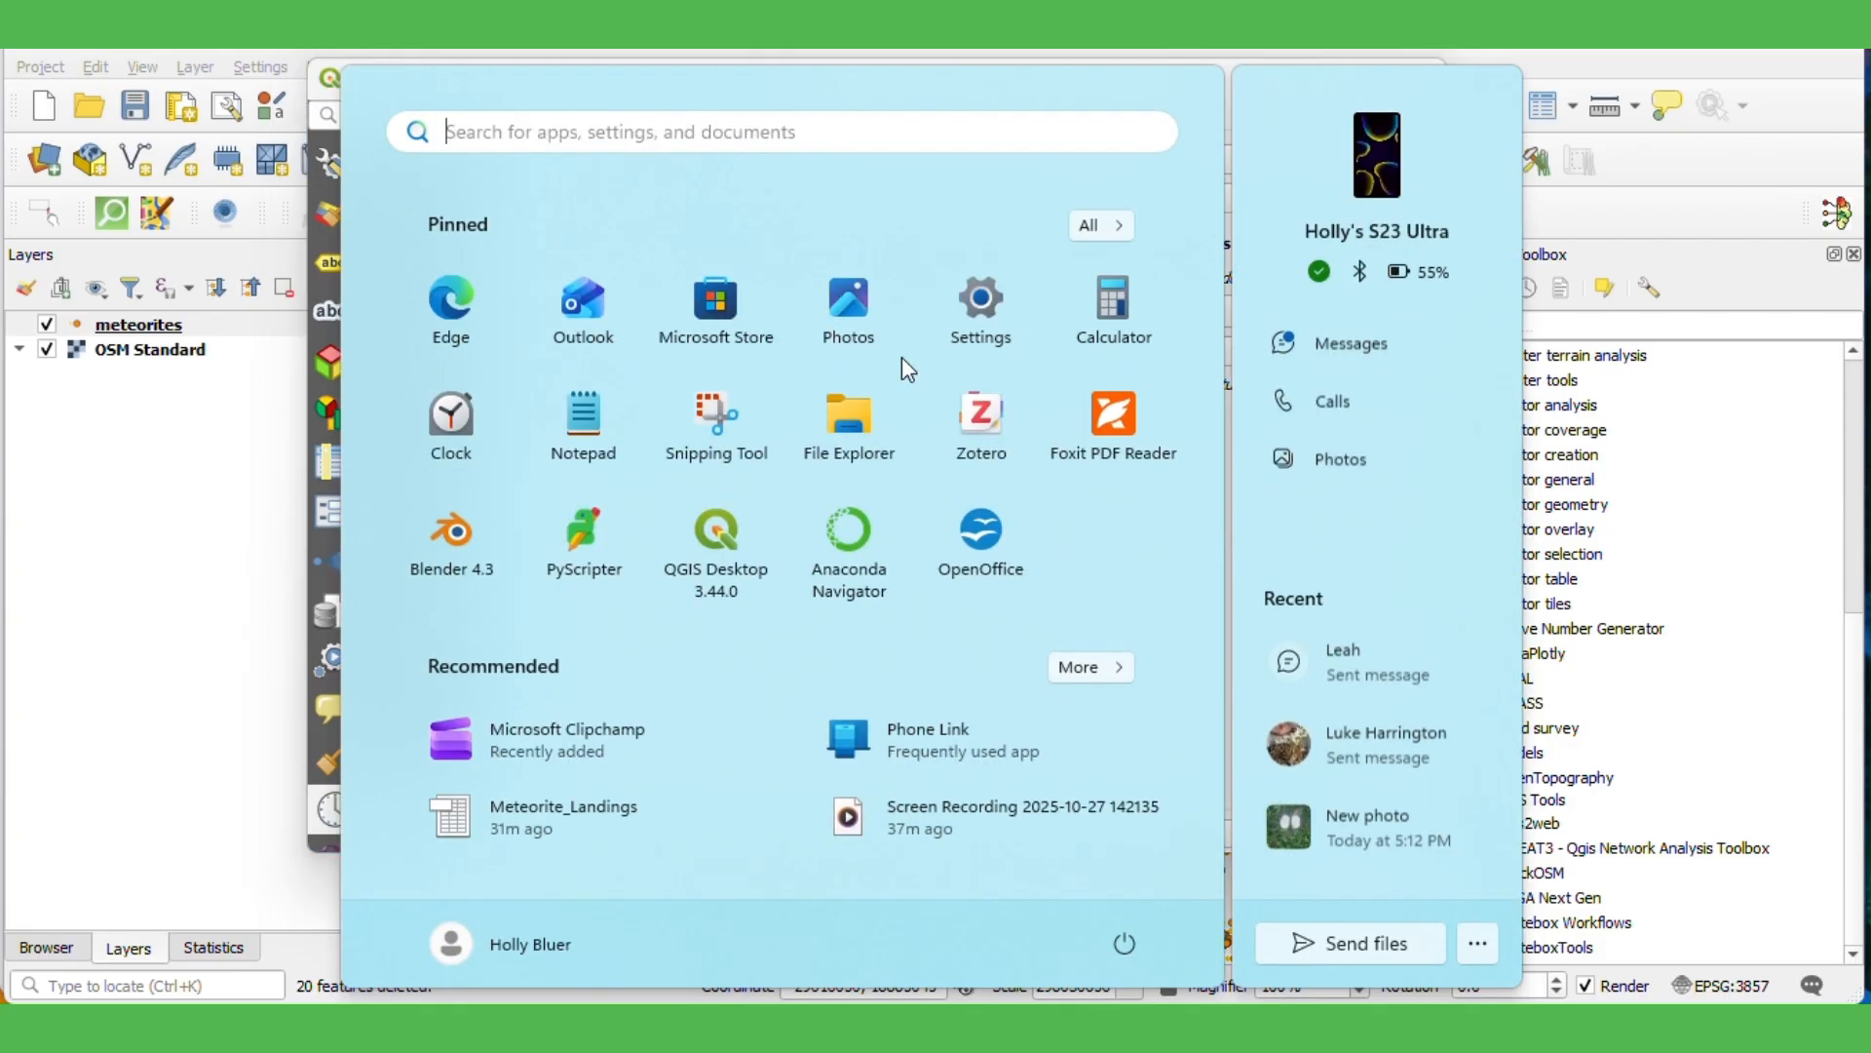
{"action": "type", "text": "cal"}
{"action": "key", "text": "Return"}
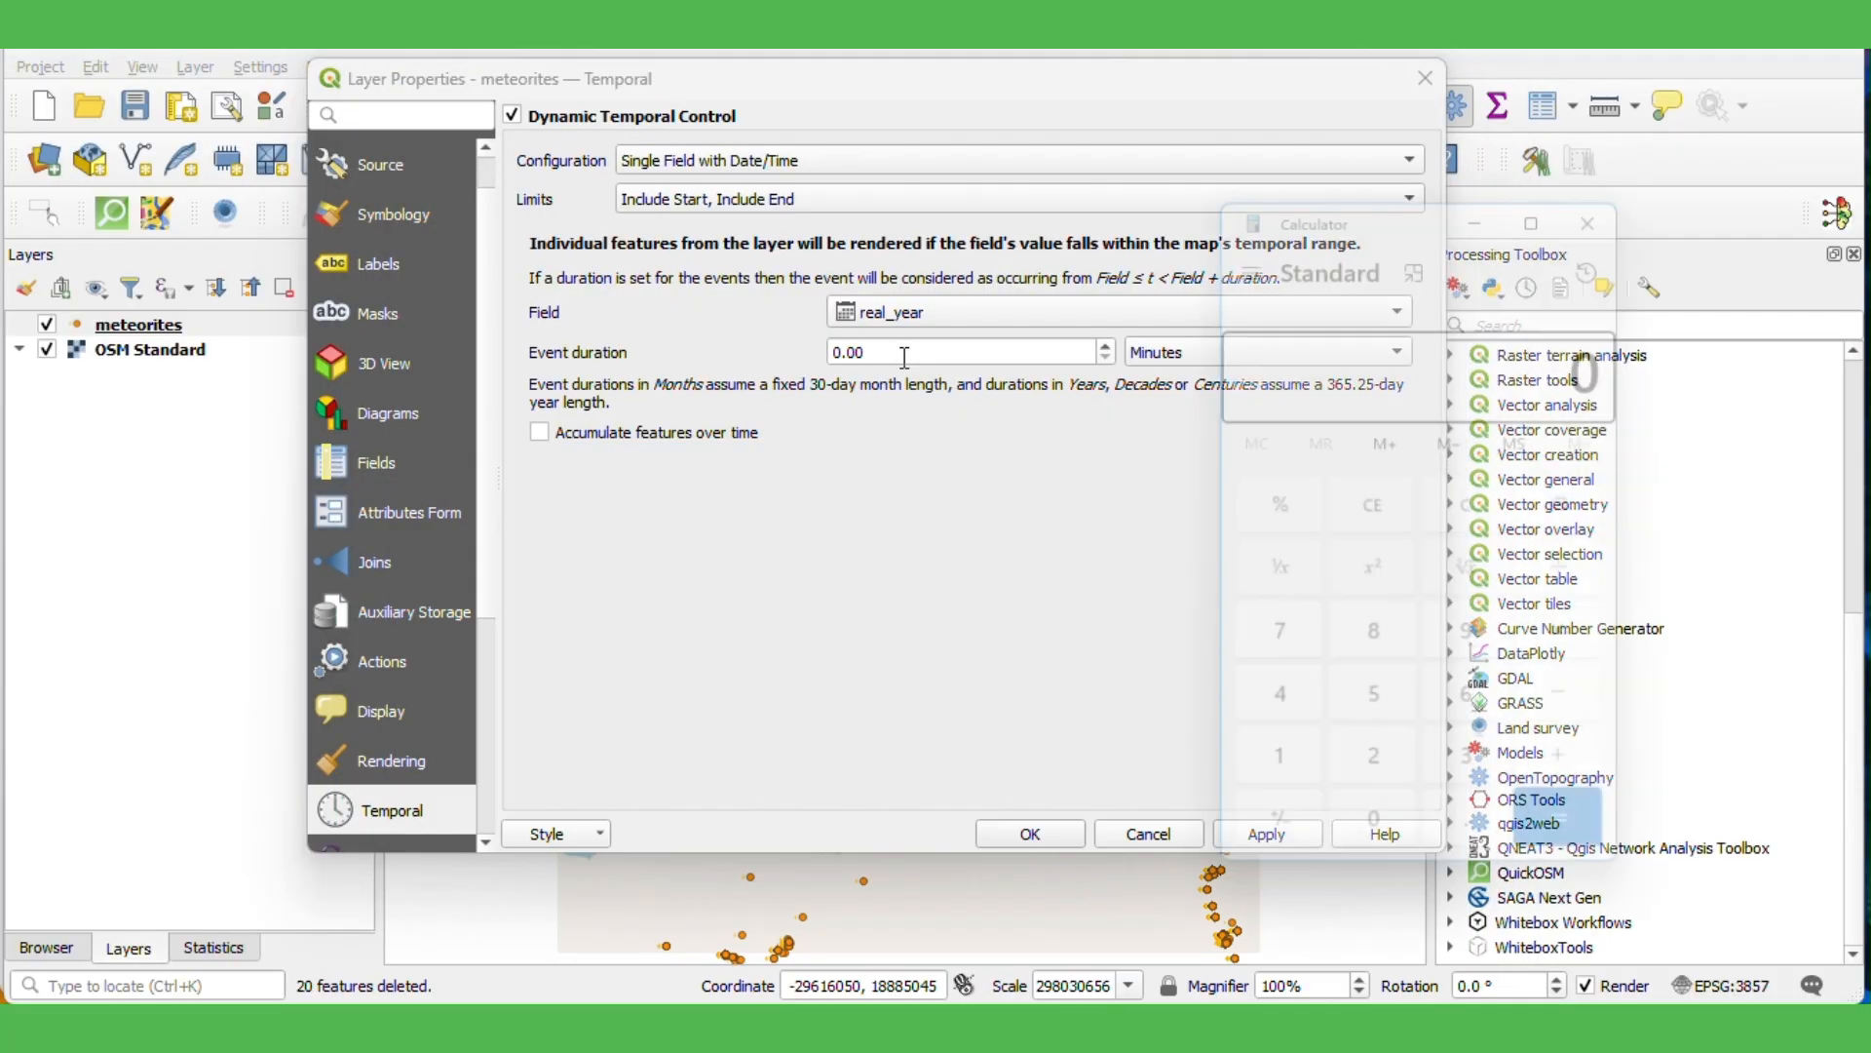
{"action": "type", "text": "20"}
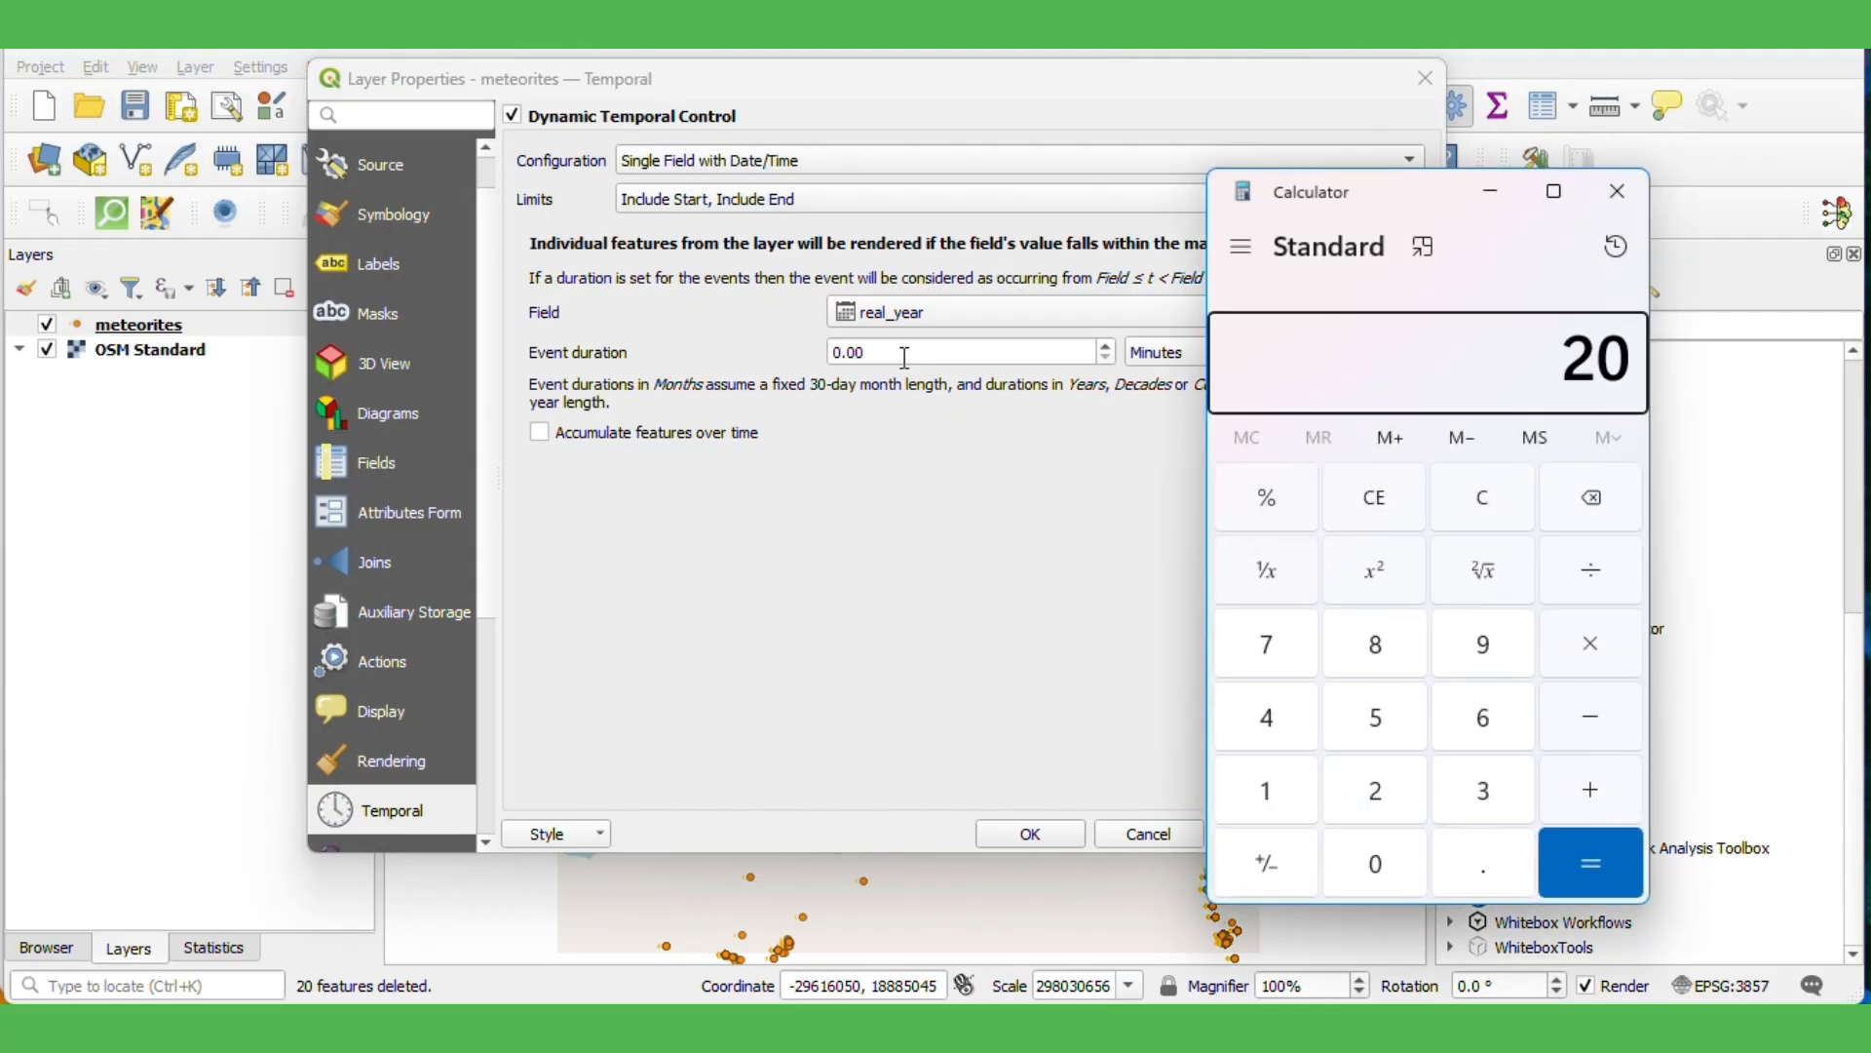
{"action": "type", "text": "25-1740"}
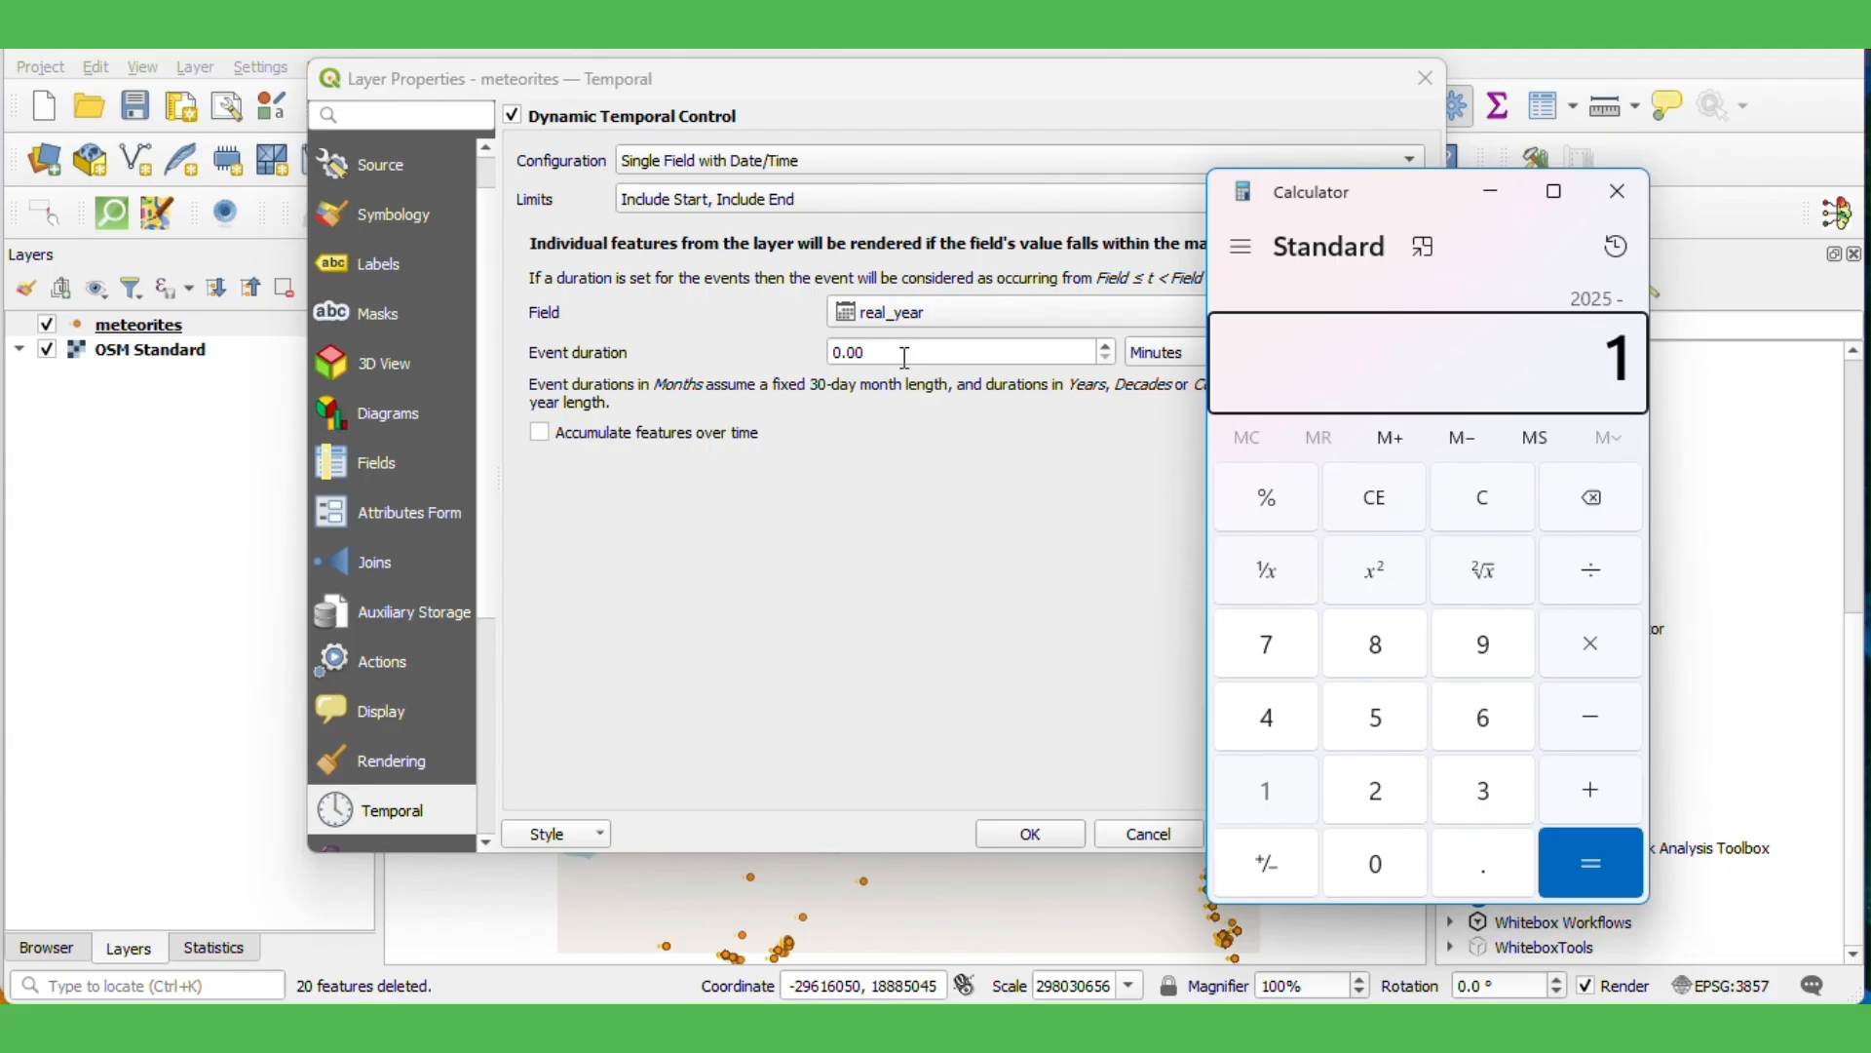
{"action": "key", "text": "Return"}
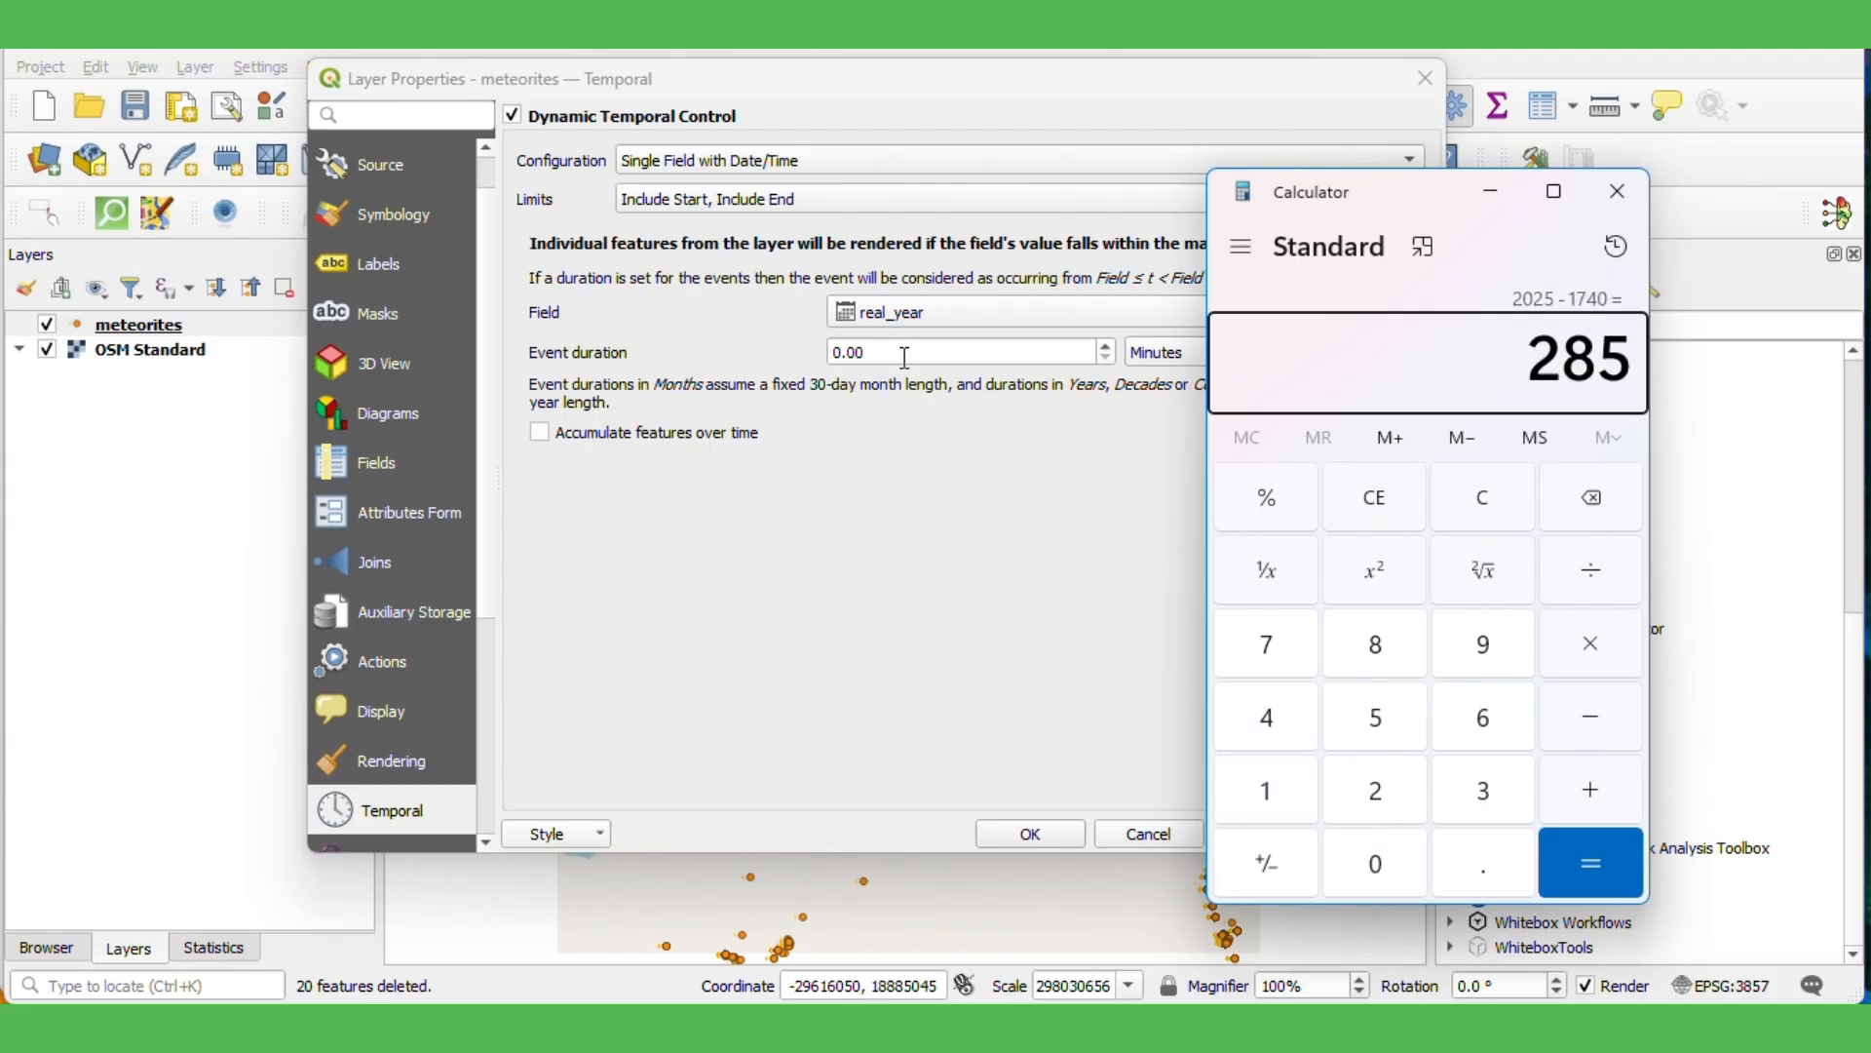
- Set the meteorites layer's event duration to 285 years and apply the temporal properties
{"action": "double_click", "coordinate": [903, 357]}
{"action": "type", "text": "285"}
{"action": "left_click", "coordinate": [1150, 355]}
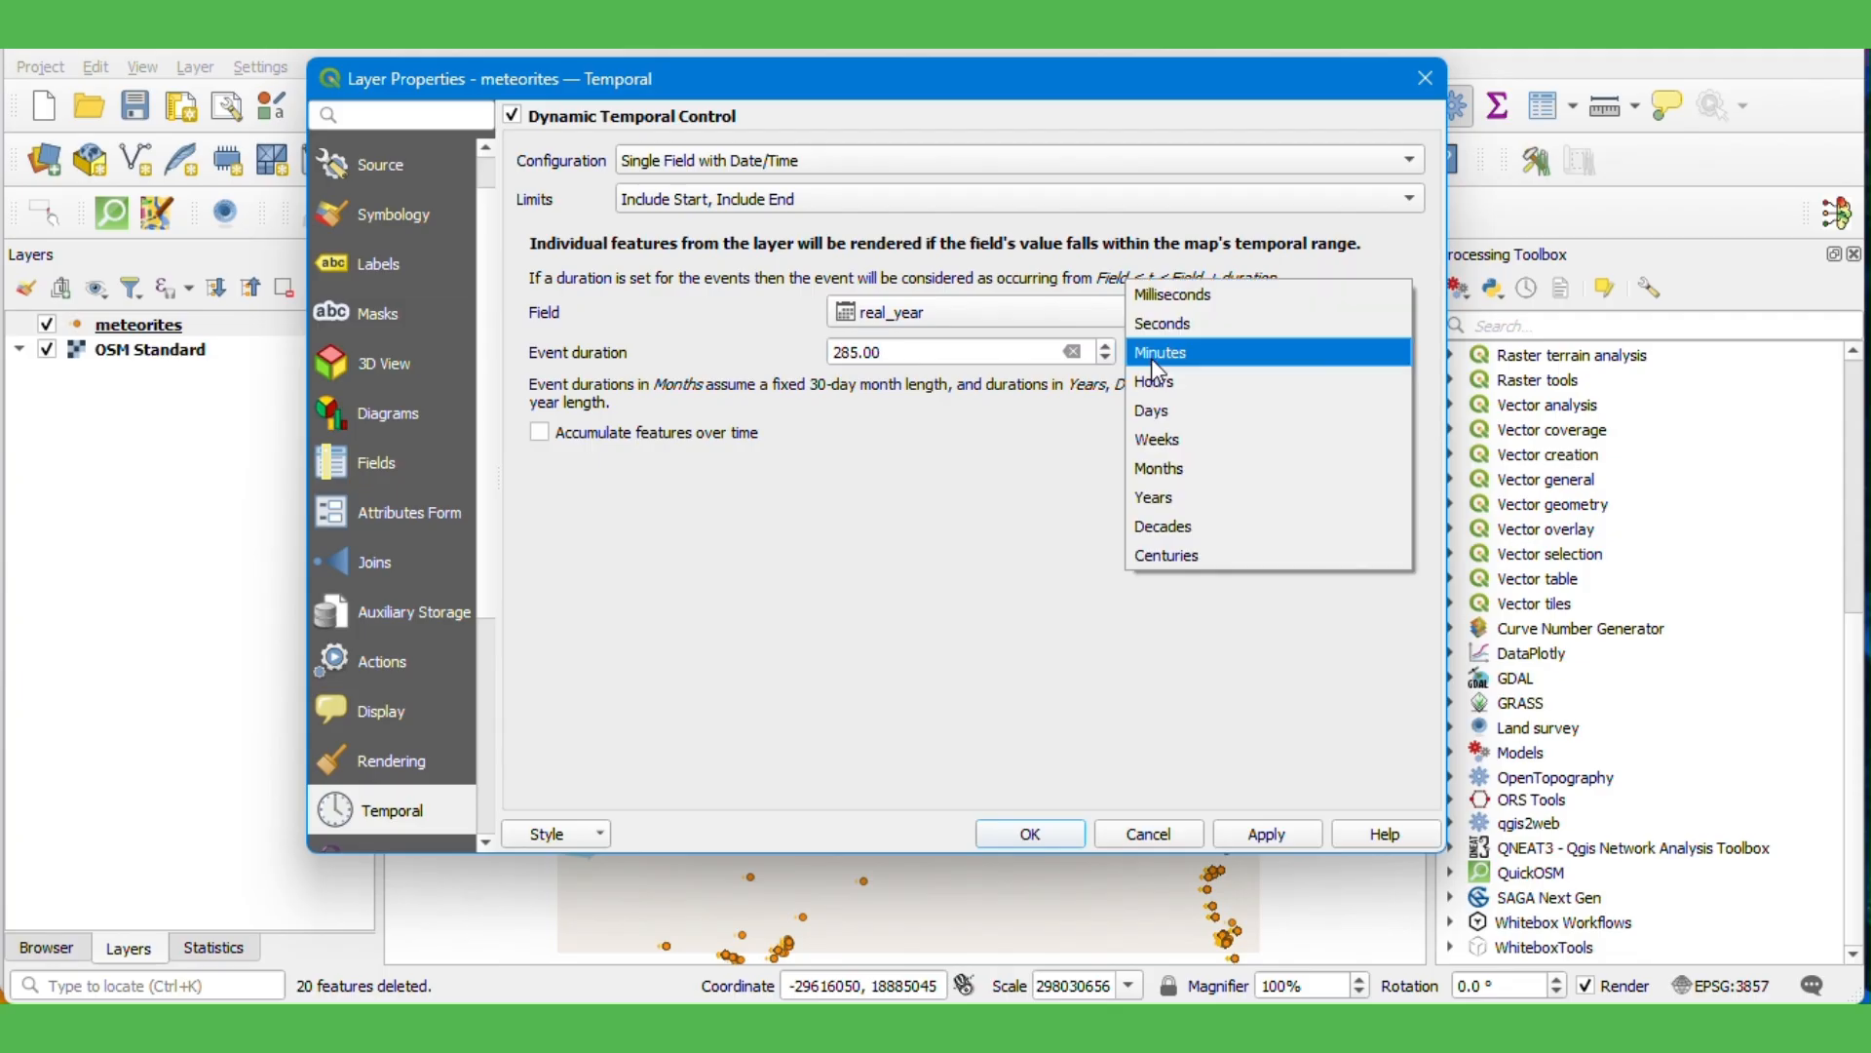
{"action": "left_click", "coordinate": [1154, 496]}
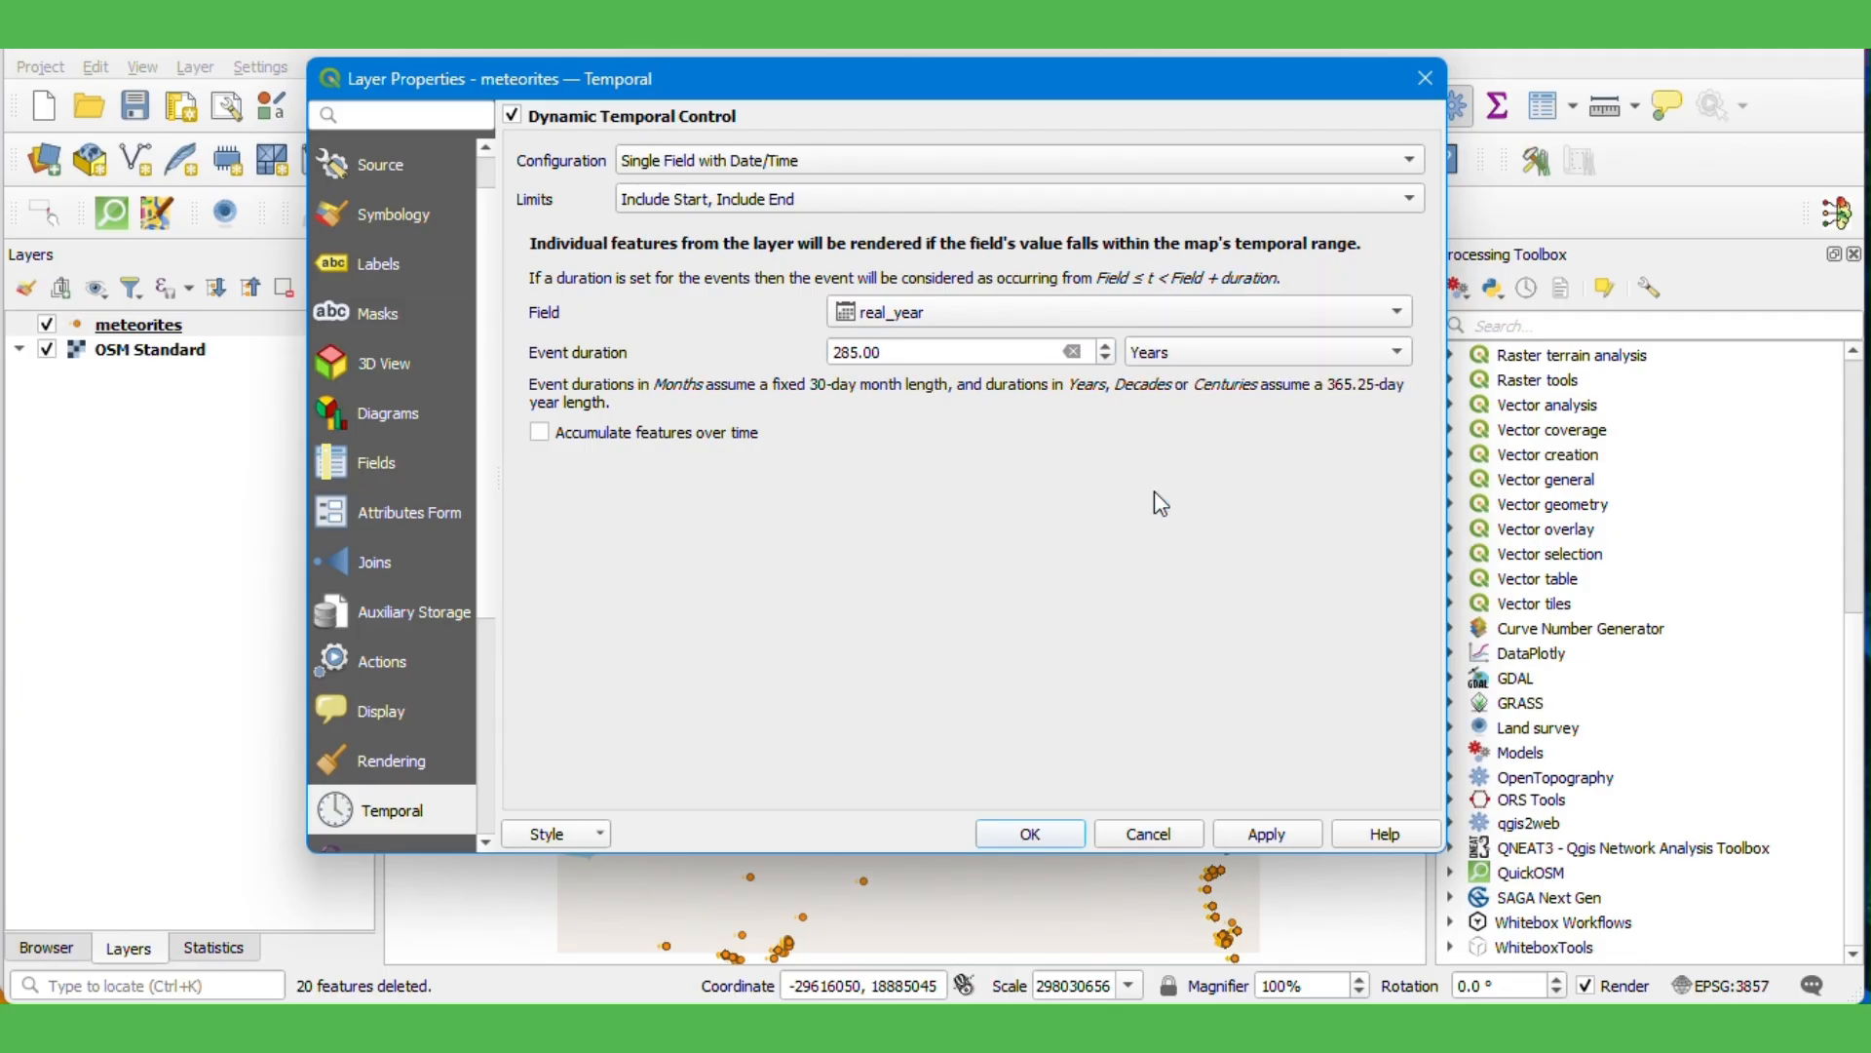
{"action": "left_click", "coordinate": [1041, 832]}
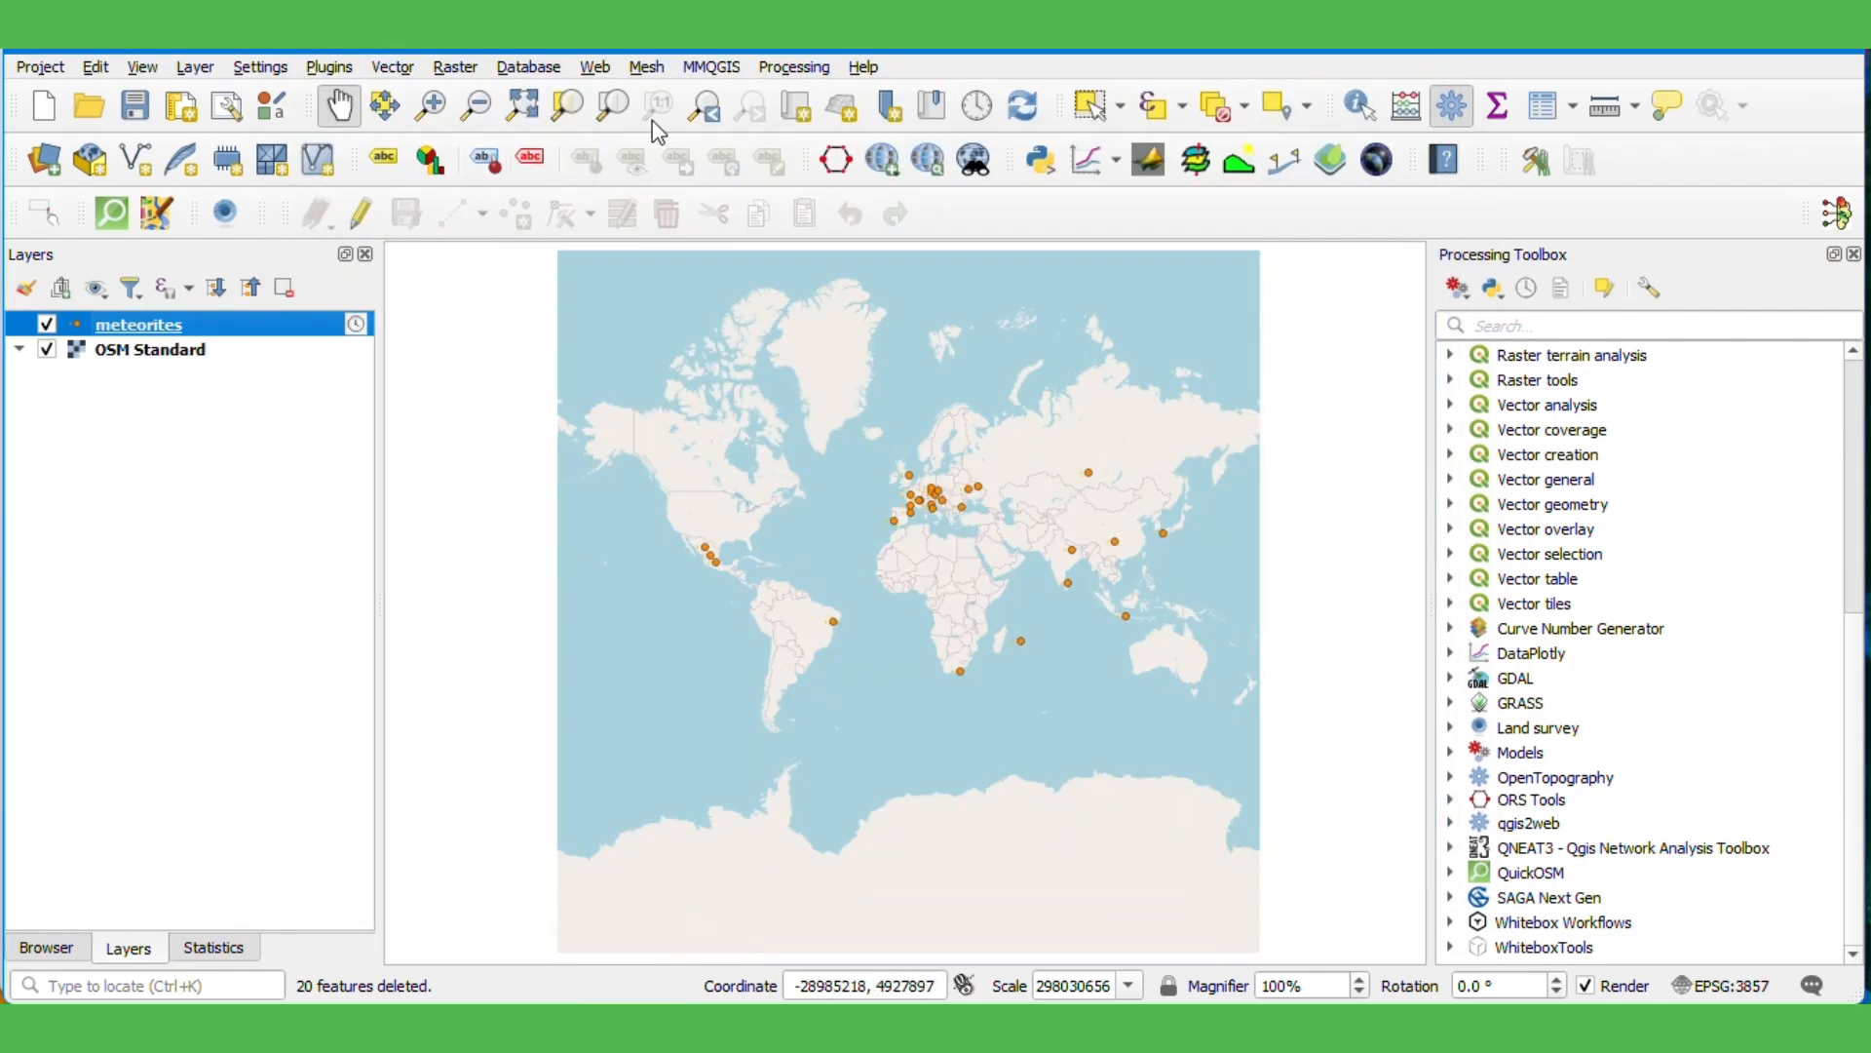
- Open the Temporal Controller, set the animation range to the layer's full range, and change the end year to 2025
{"action": "left_click", "coordinate": [981, 119]}
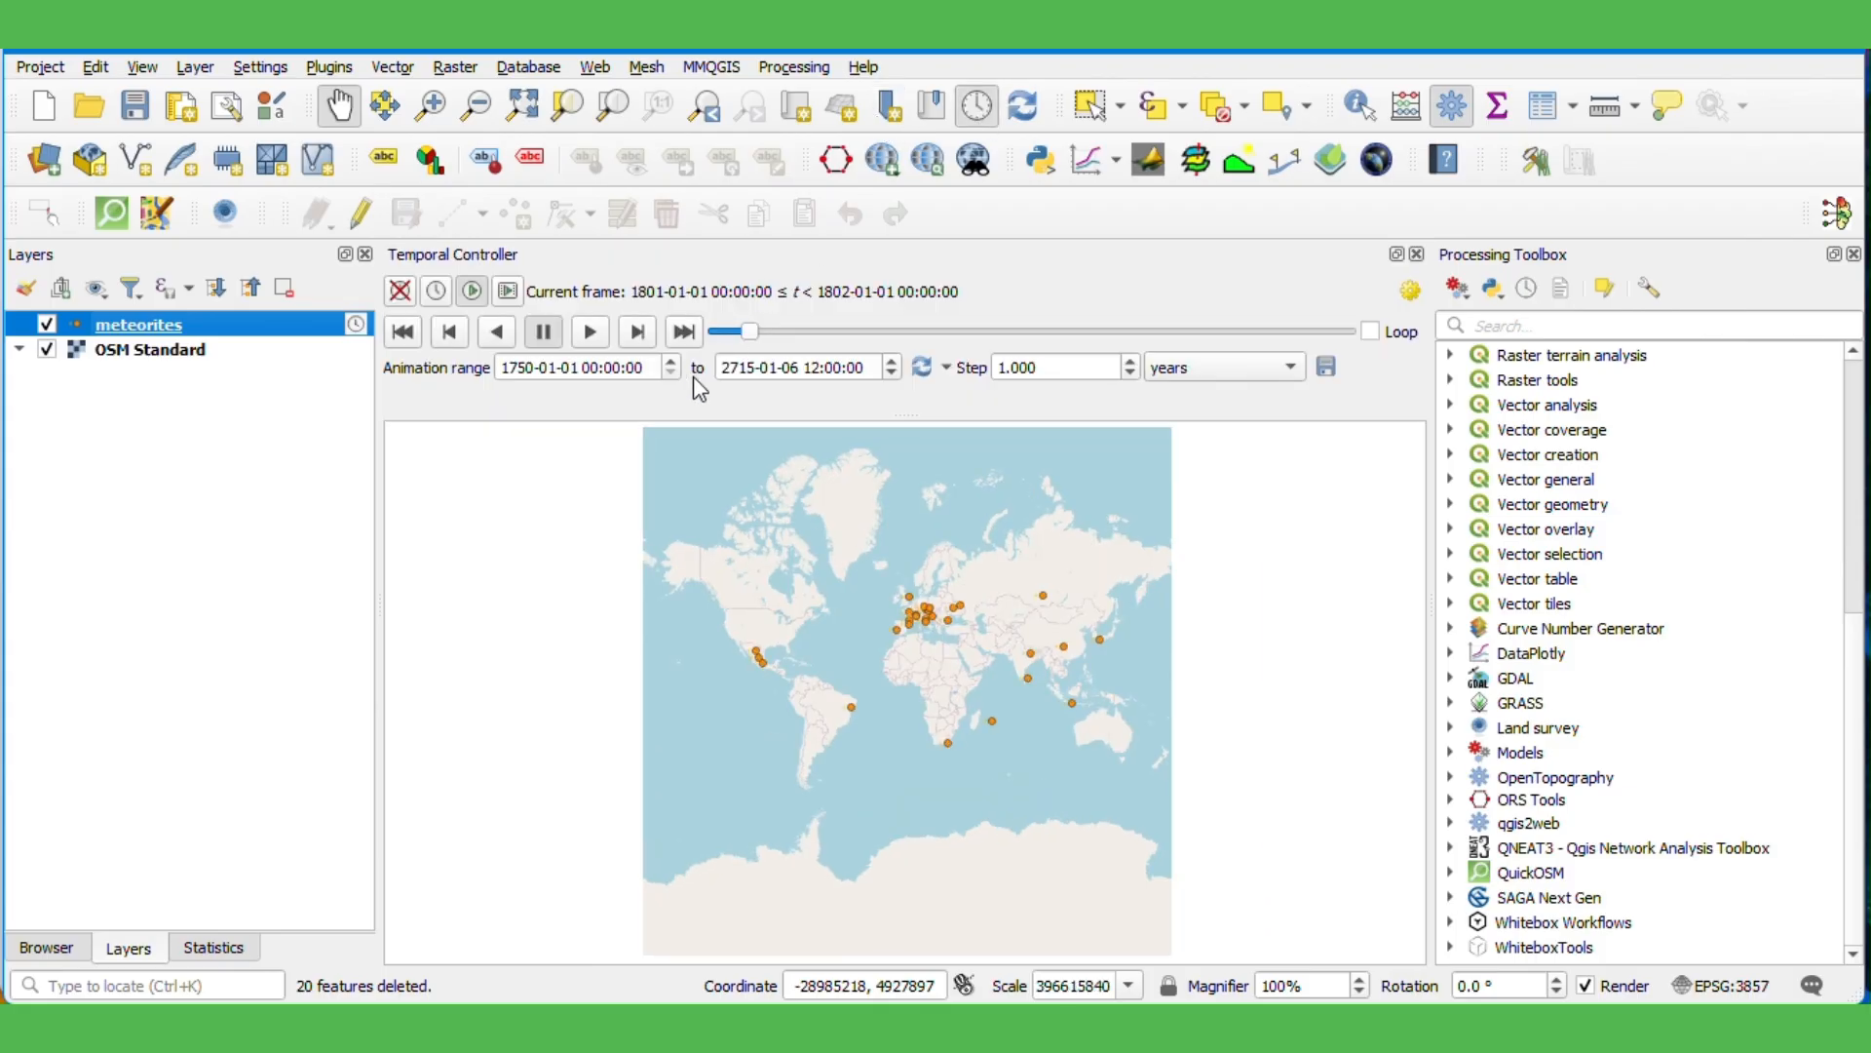
{"action": "left_click", "coordinate": [922, 369]}
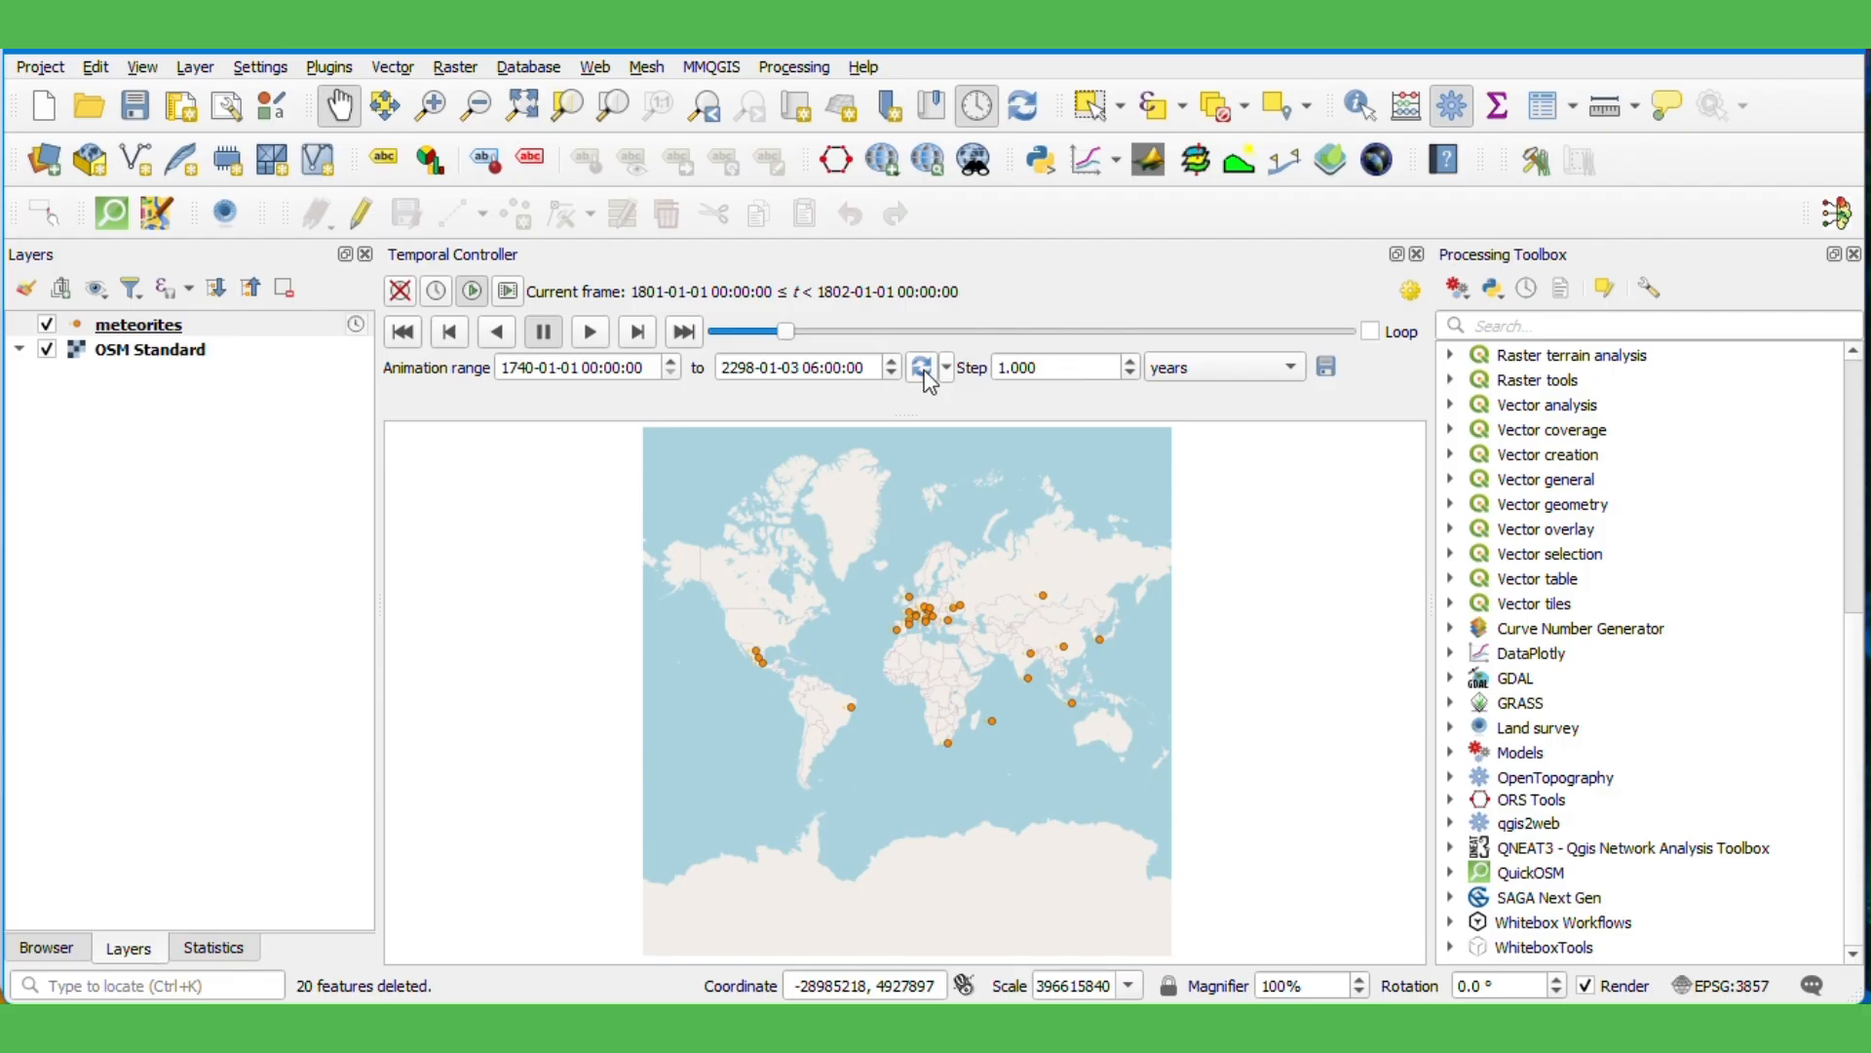
{"action": "double_click", "coordinate": [751, 376]}
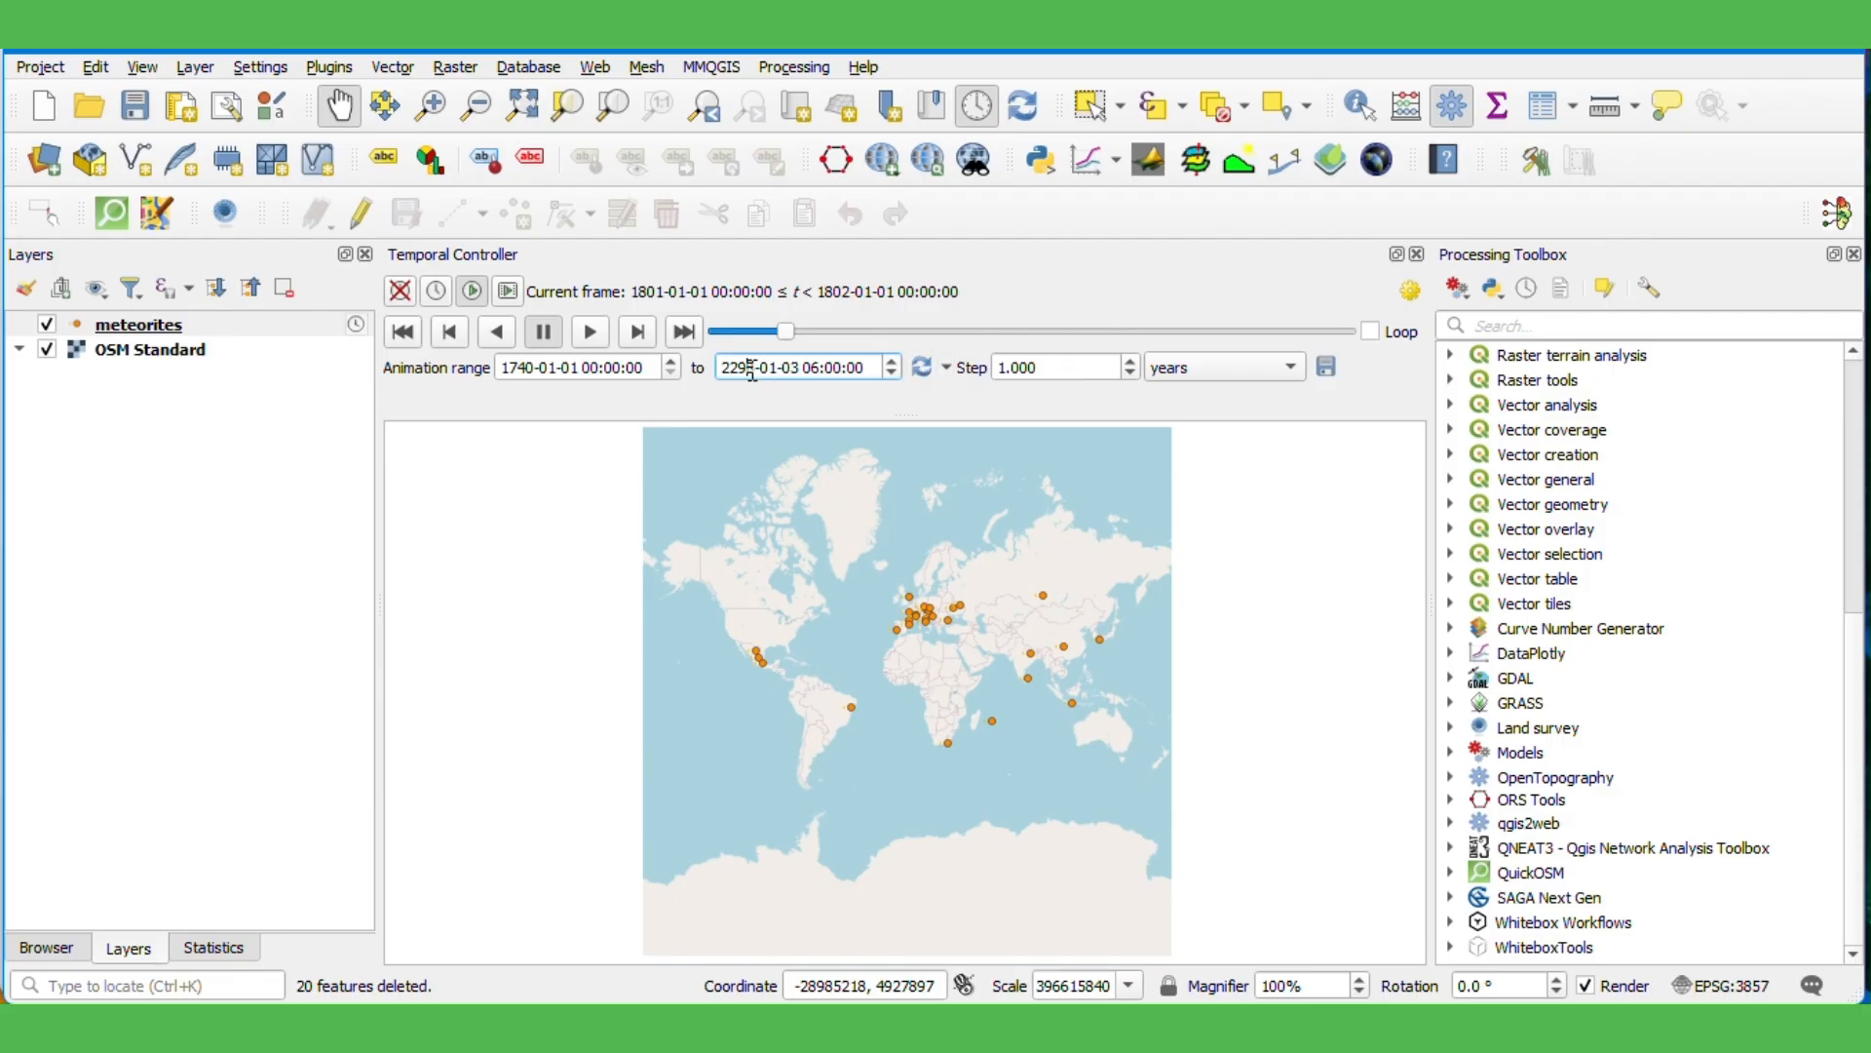
{"action": "type", "text": "2025"}
{"action": "left_click", "coordinate": [705, 377]}
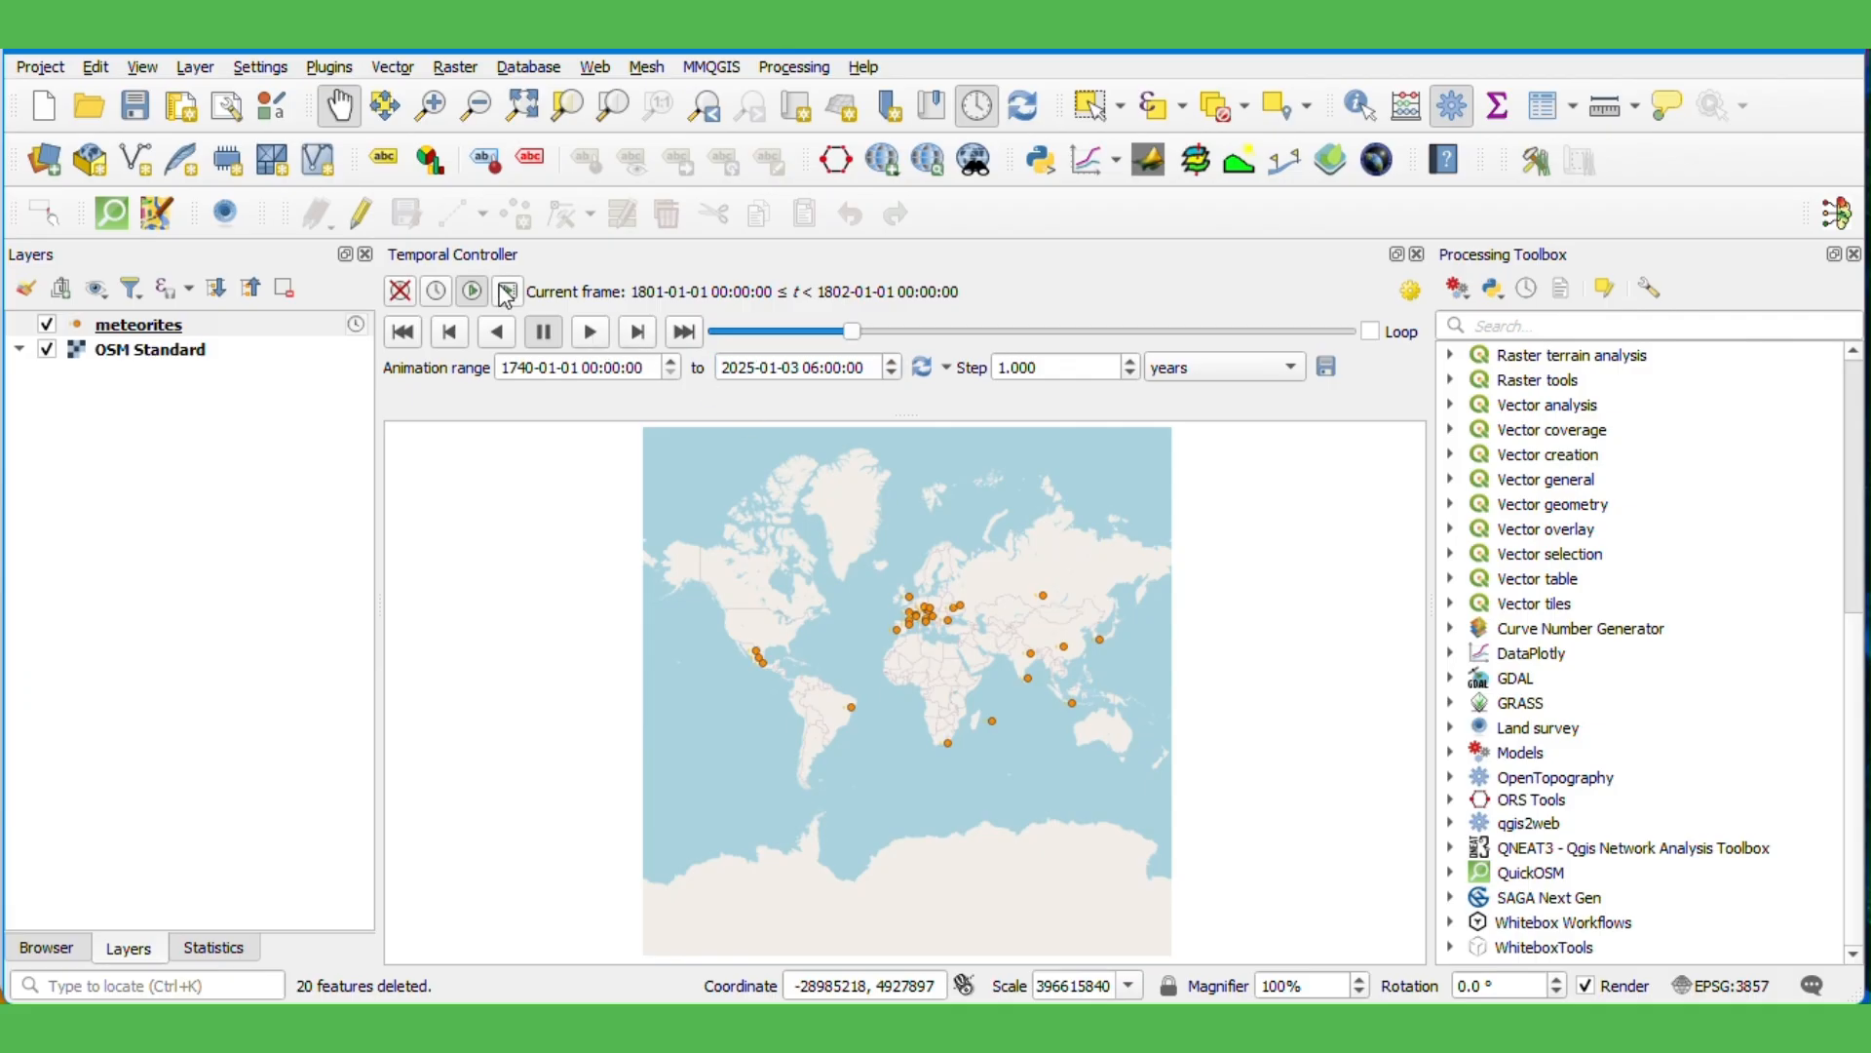
- Preview the meteorites over the fixed temporal range, and play the yearly animation from its 1740 start before pausing it
{"action": "left_click", "coordinate": [438, 293]}
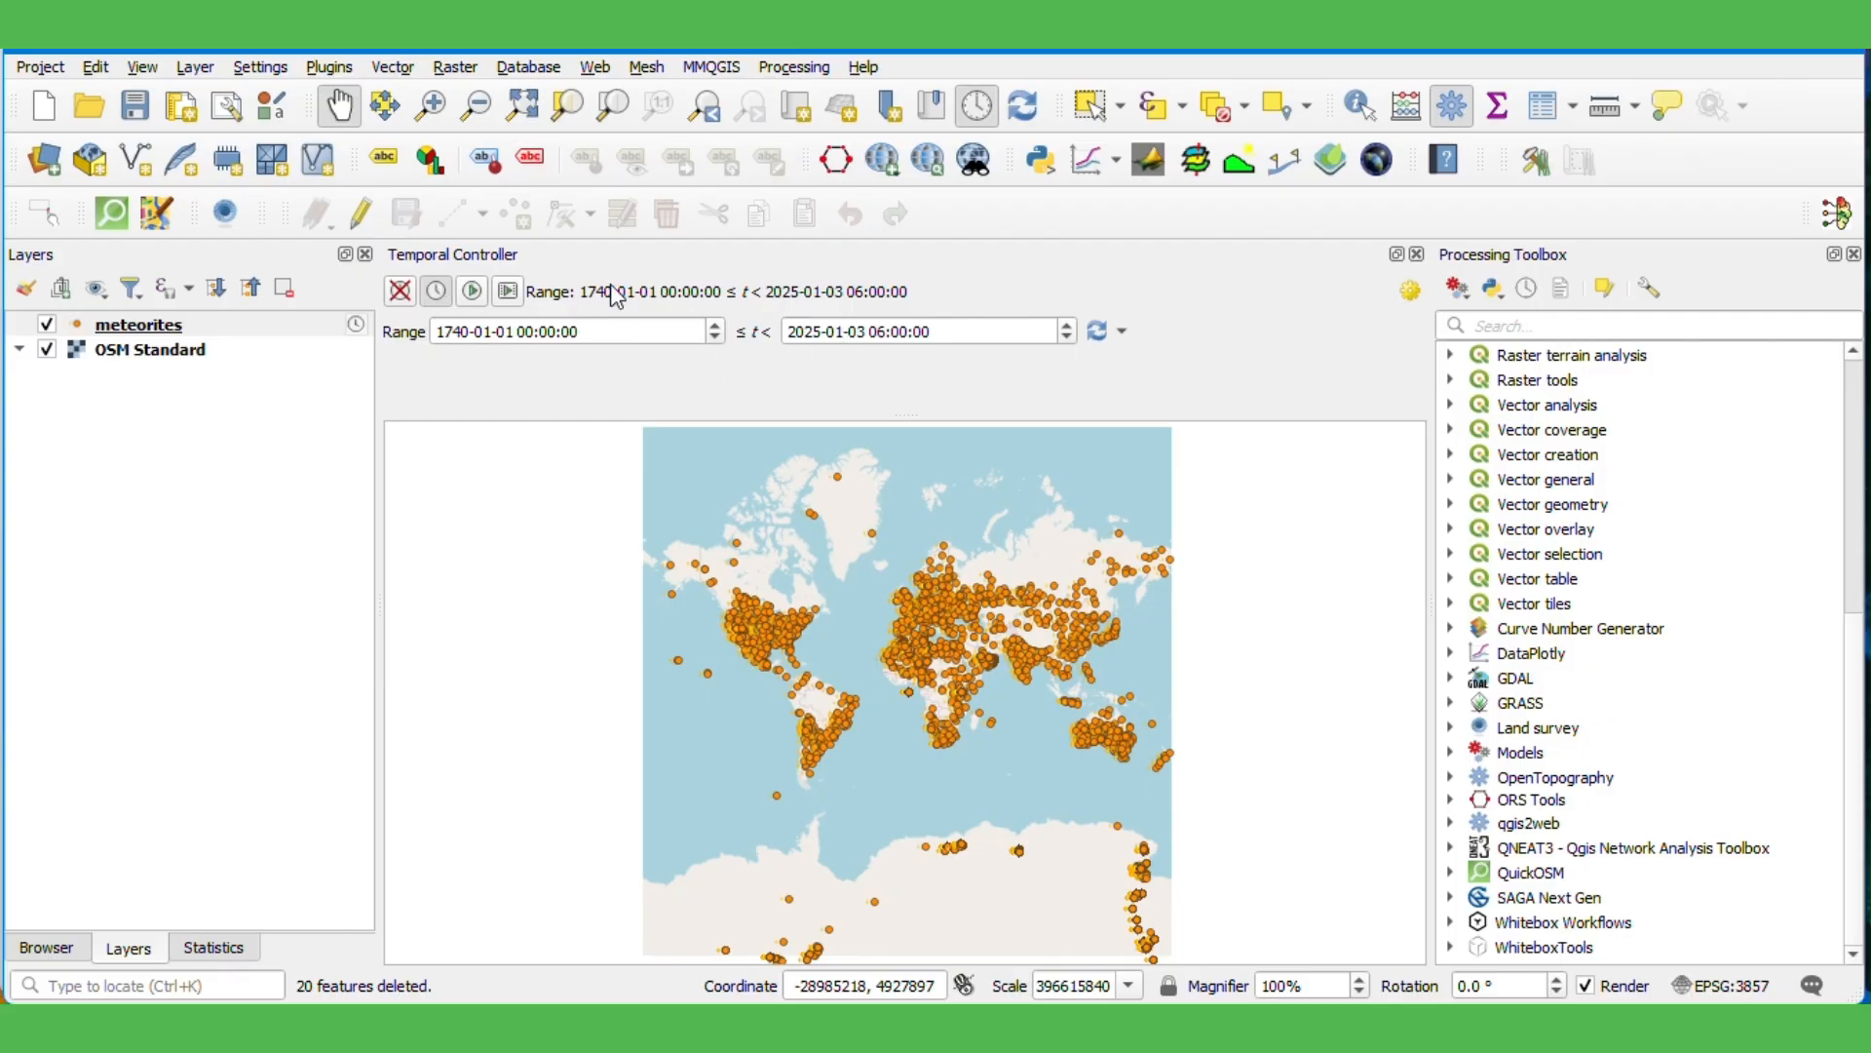
{"action": "left_click", "coordinate": [471, 293]}
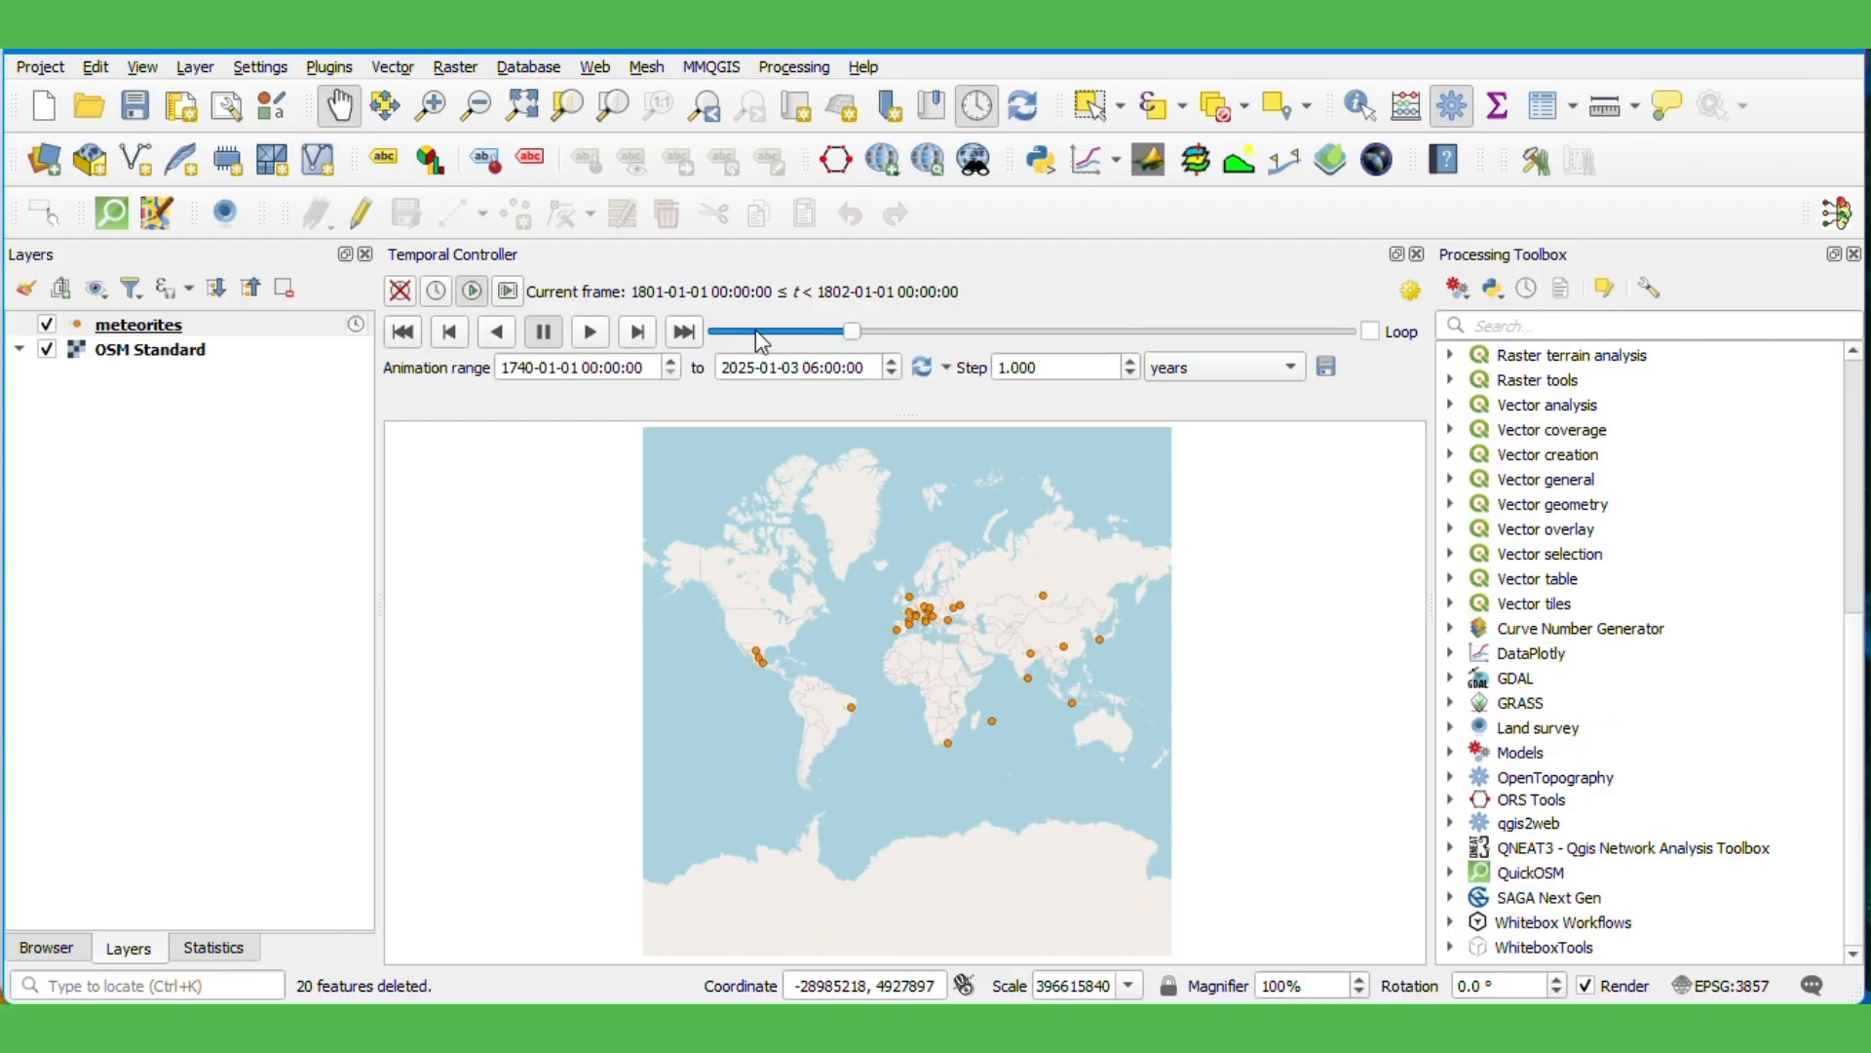
{"action": "left_click_drag", "start_coordinate": [858, 334], "coordinate": [690, 349]}
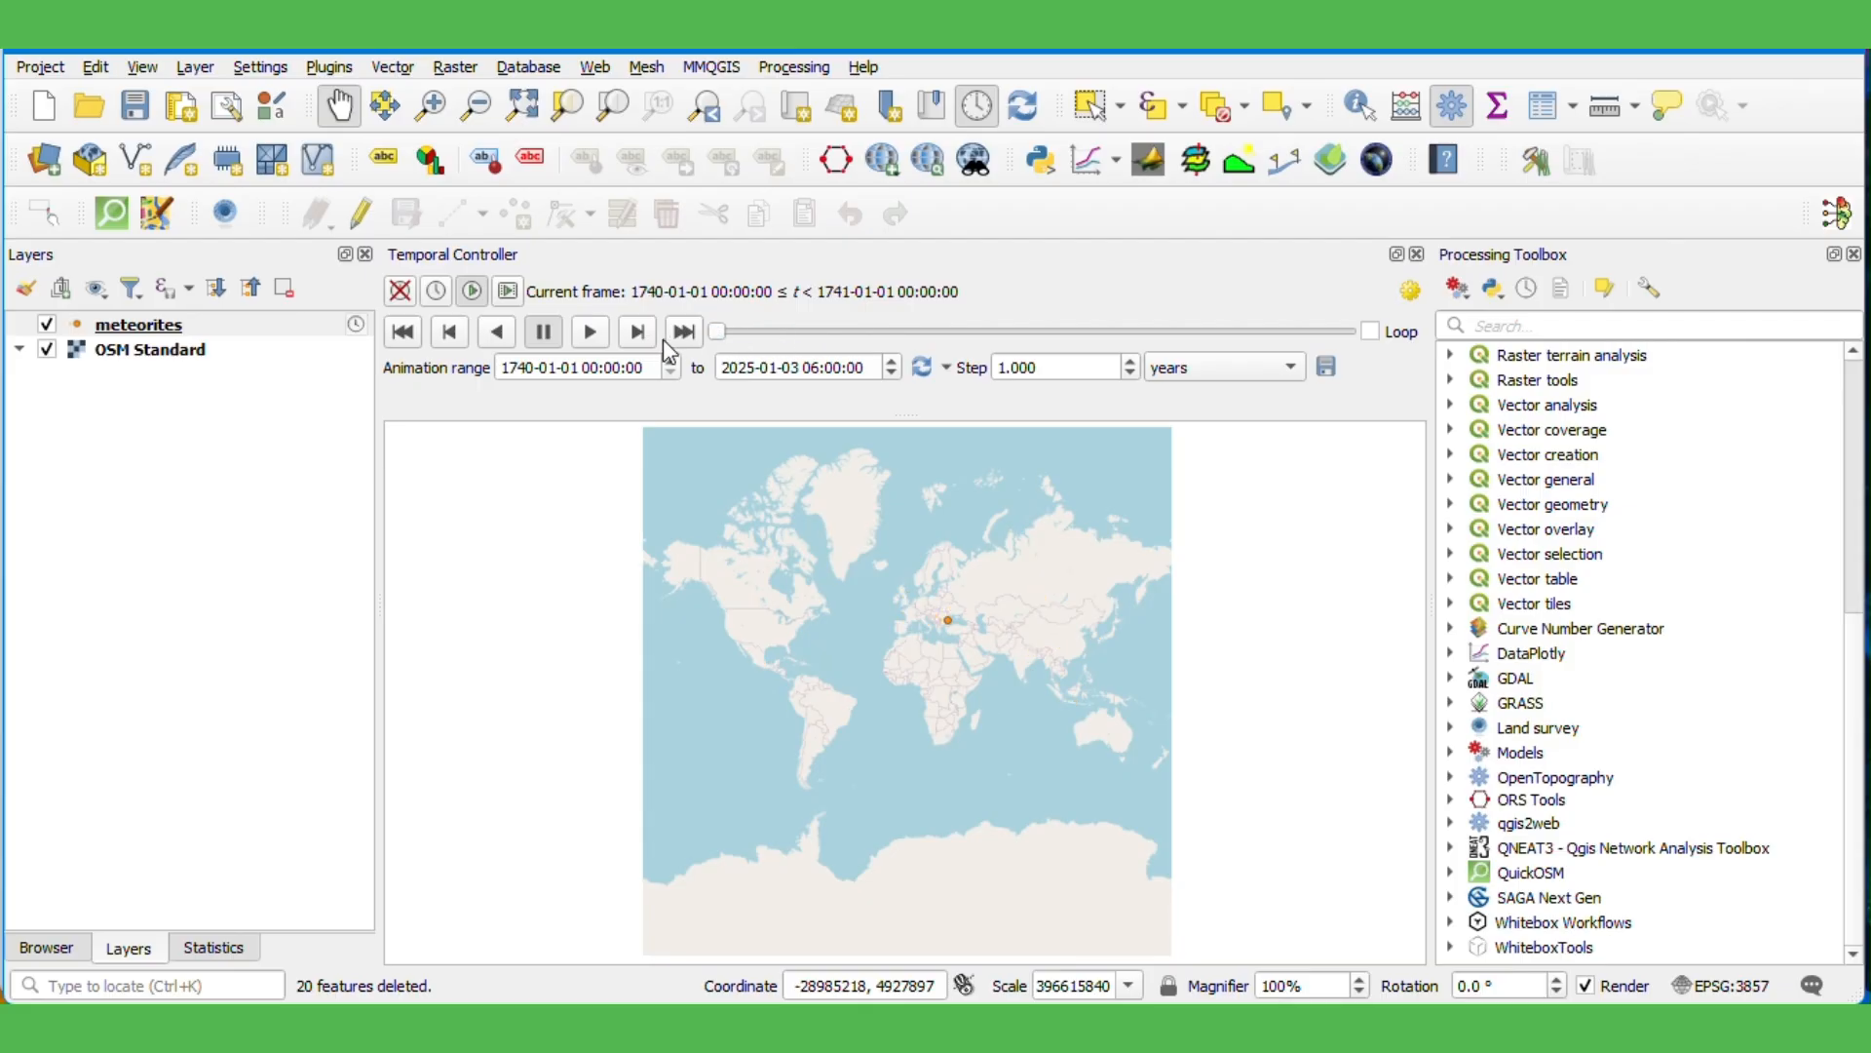
{"action": "left_click", "coordinate": [590, 336]}
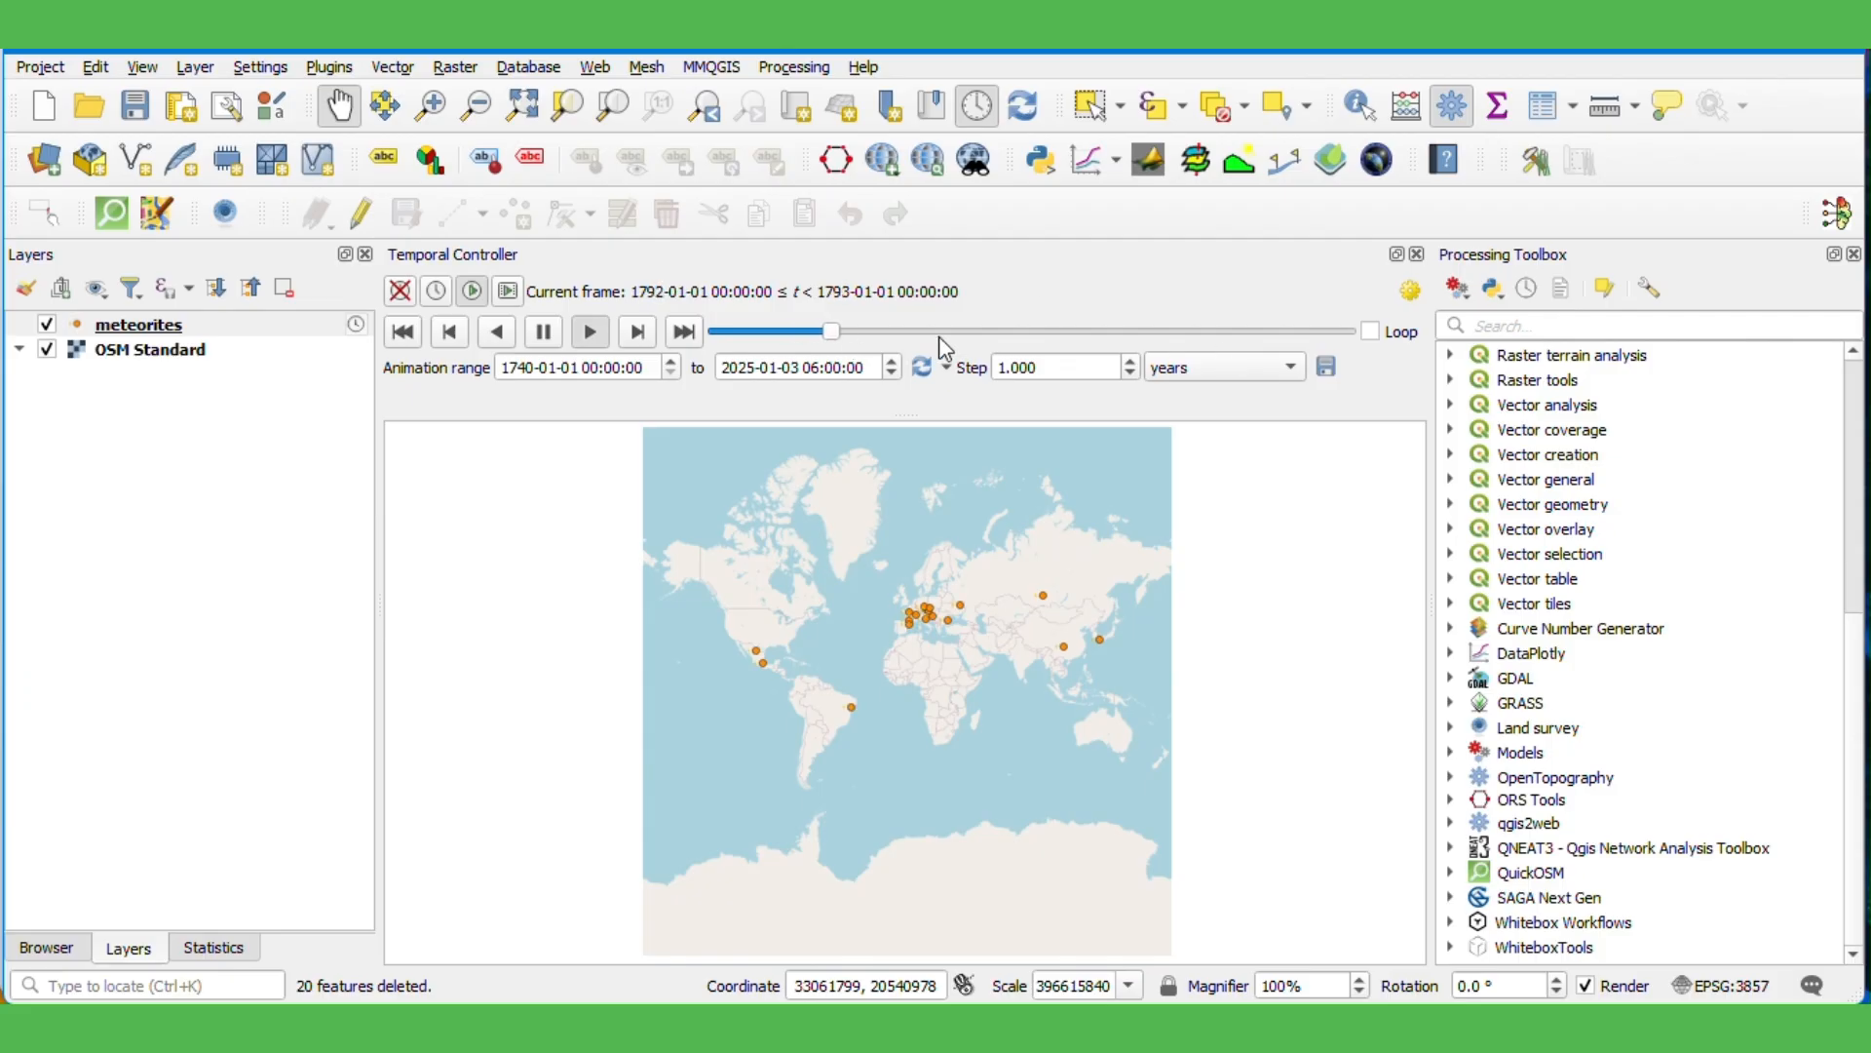
{"action": "left_click_drag", "start_coordinate": [922, 332], "coordinate": [1337, 336]}
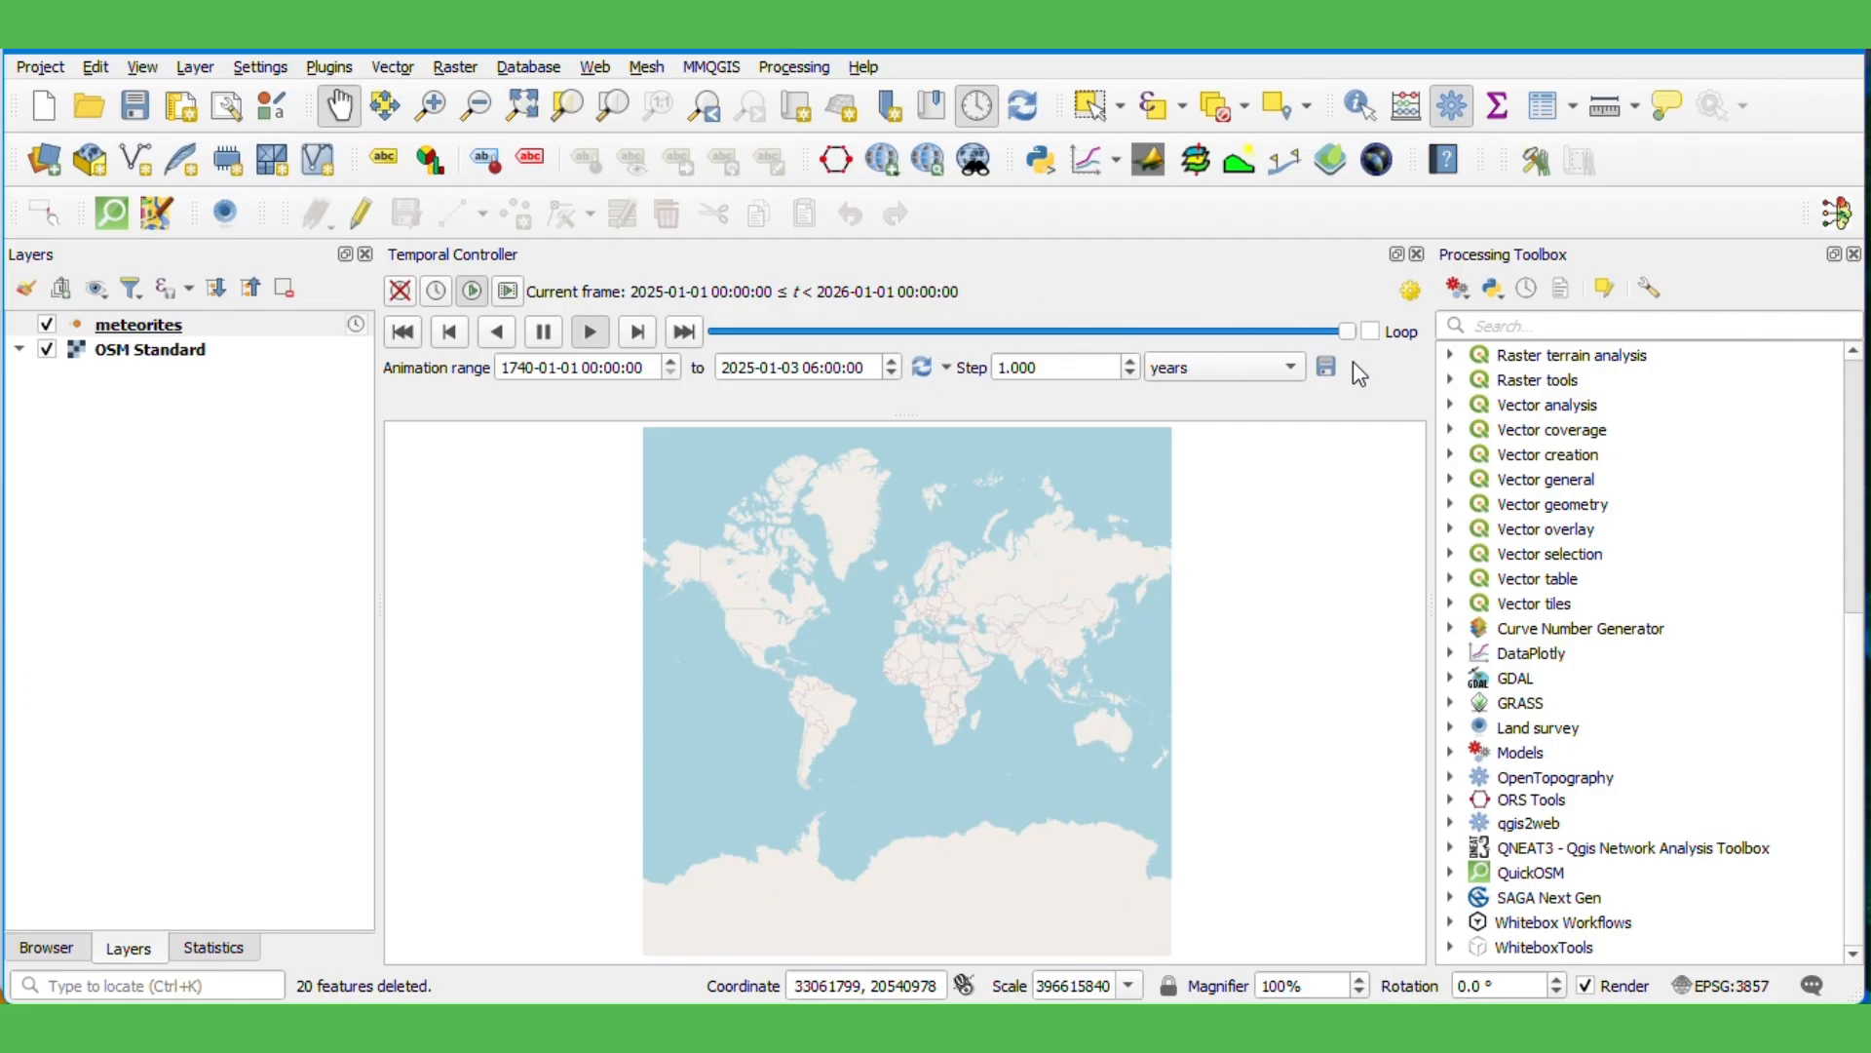
{"action": "left_click", "coordinate": [590, 333]}
{"action": "left_click", "coordinate": [539, 337]}
{"action": "left_click", "coordinate": [142, 66]}
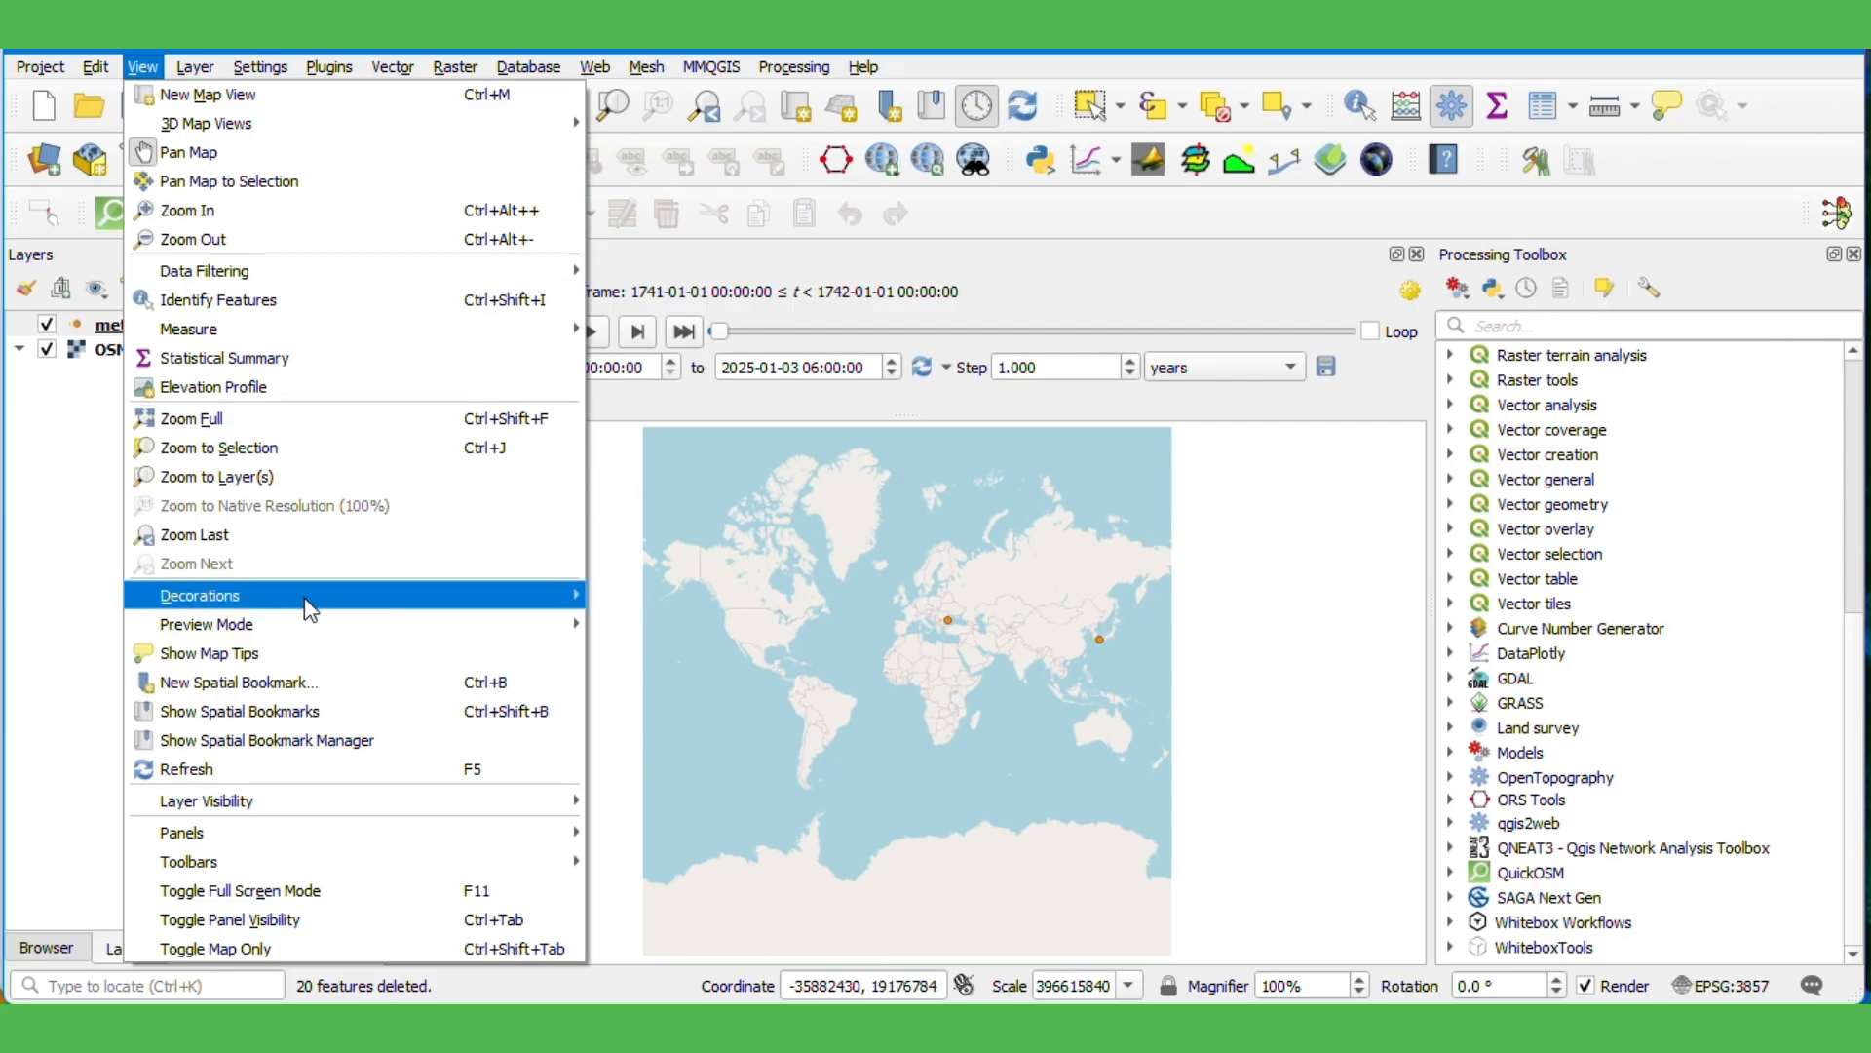
{"action": "mouse_move", "coordinate": [430, 590]}
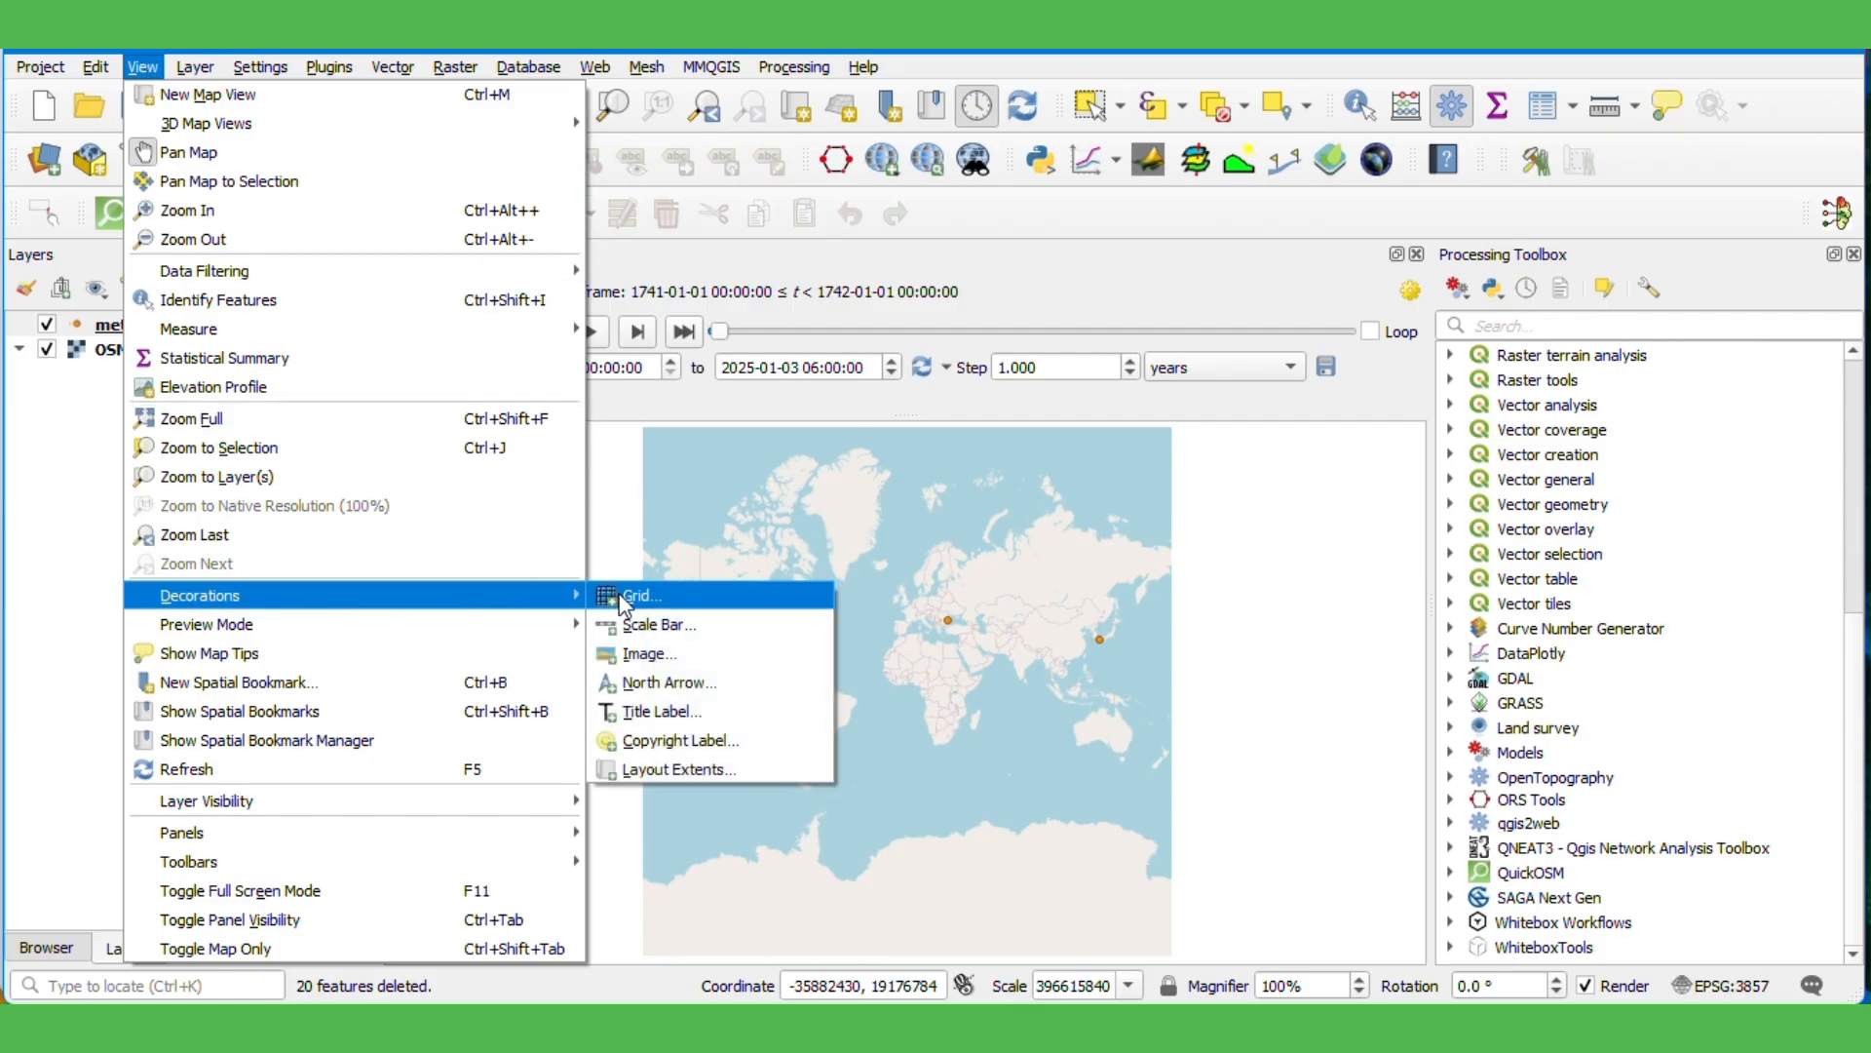
{"action": "left_click", "coordinate": [672, 711]}
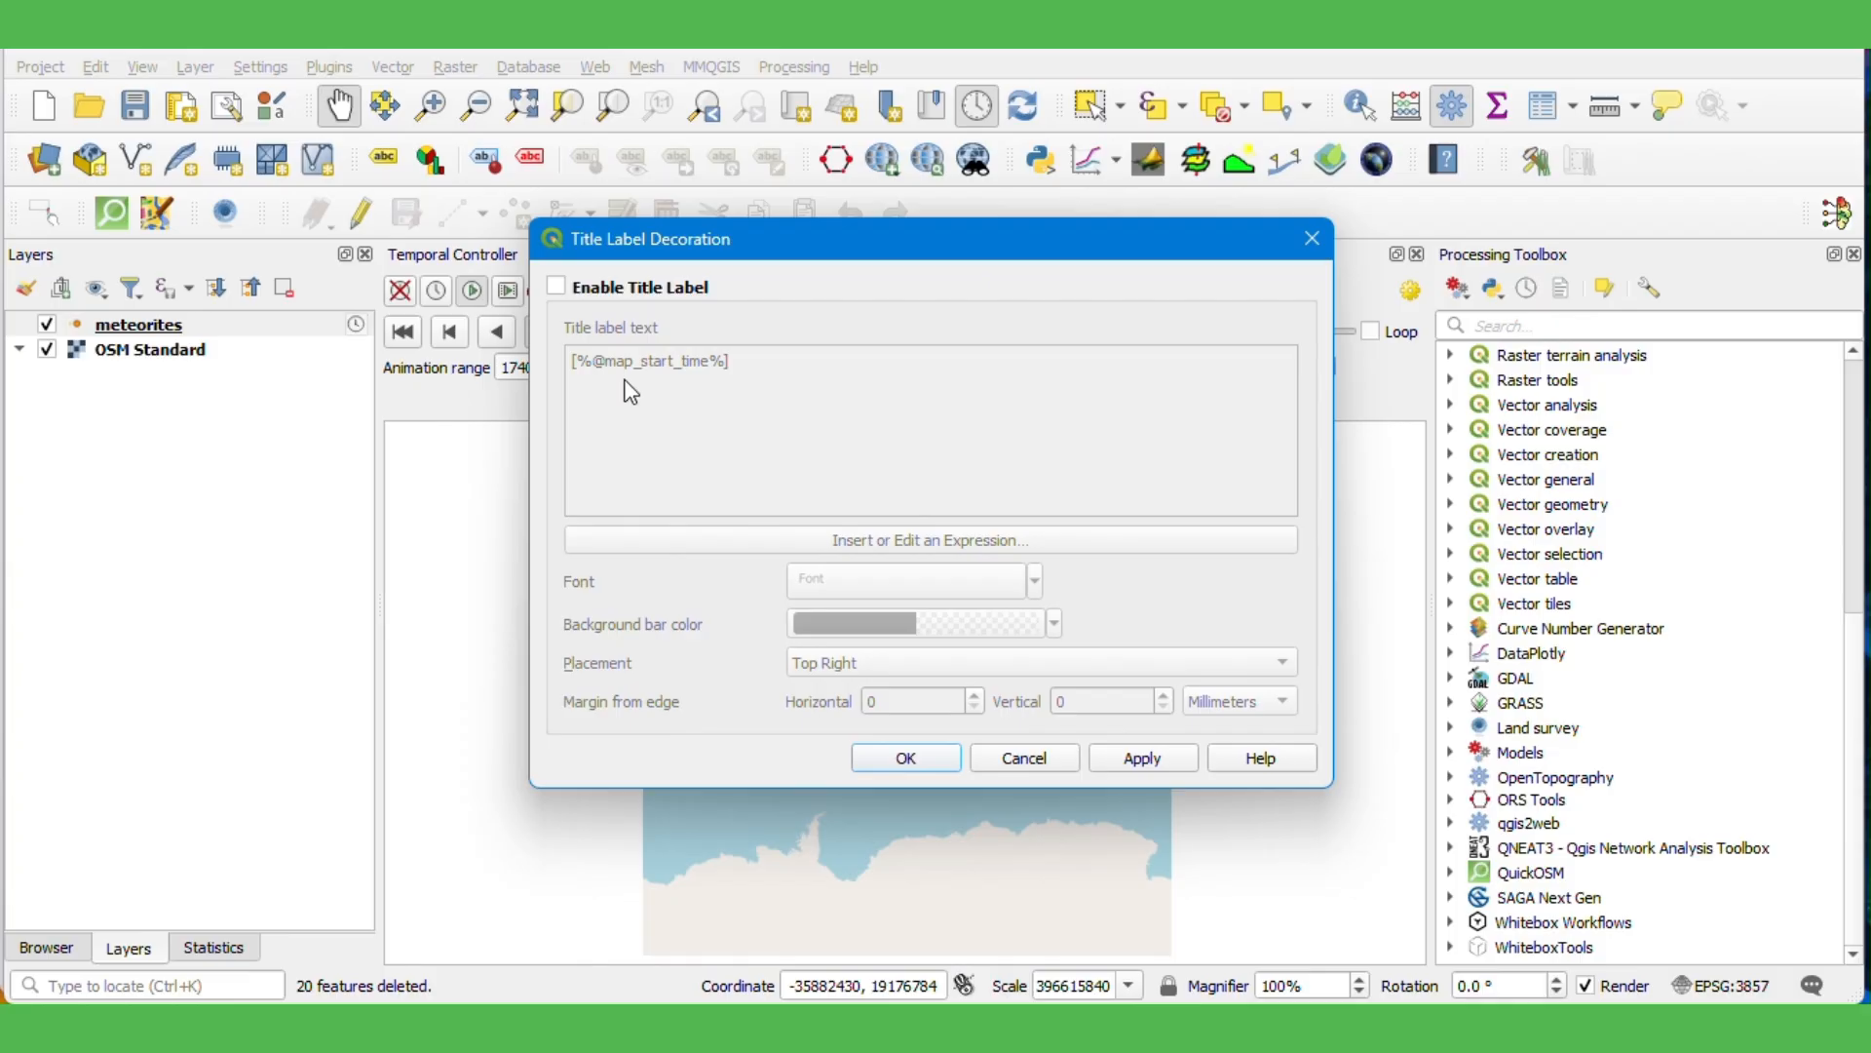
{"action": "left_click", "coordinate": [554, 288]}
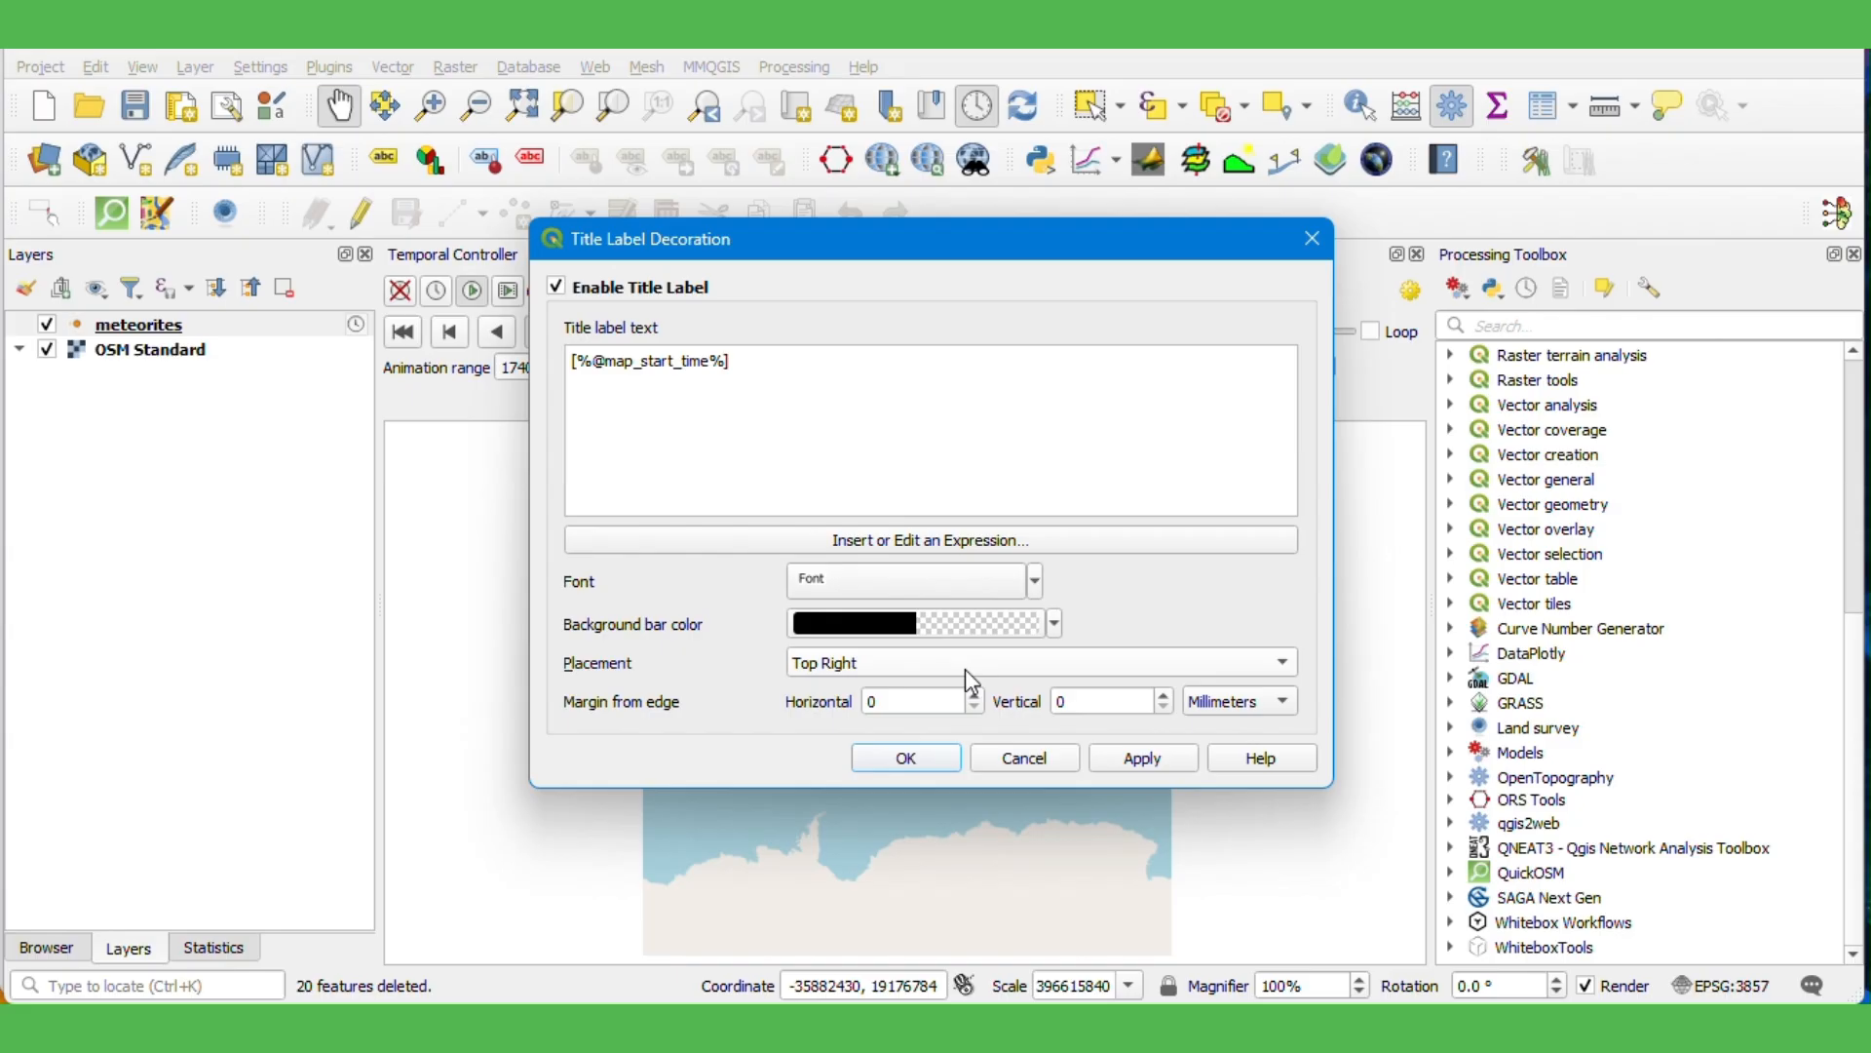
{"action": "left_click", "coordinate": [920, 764]}
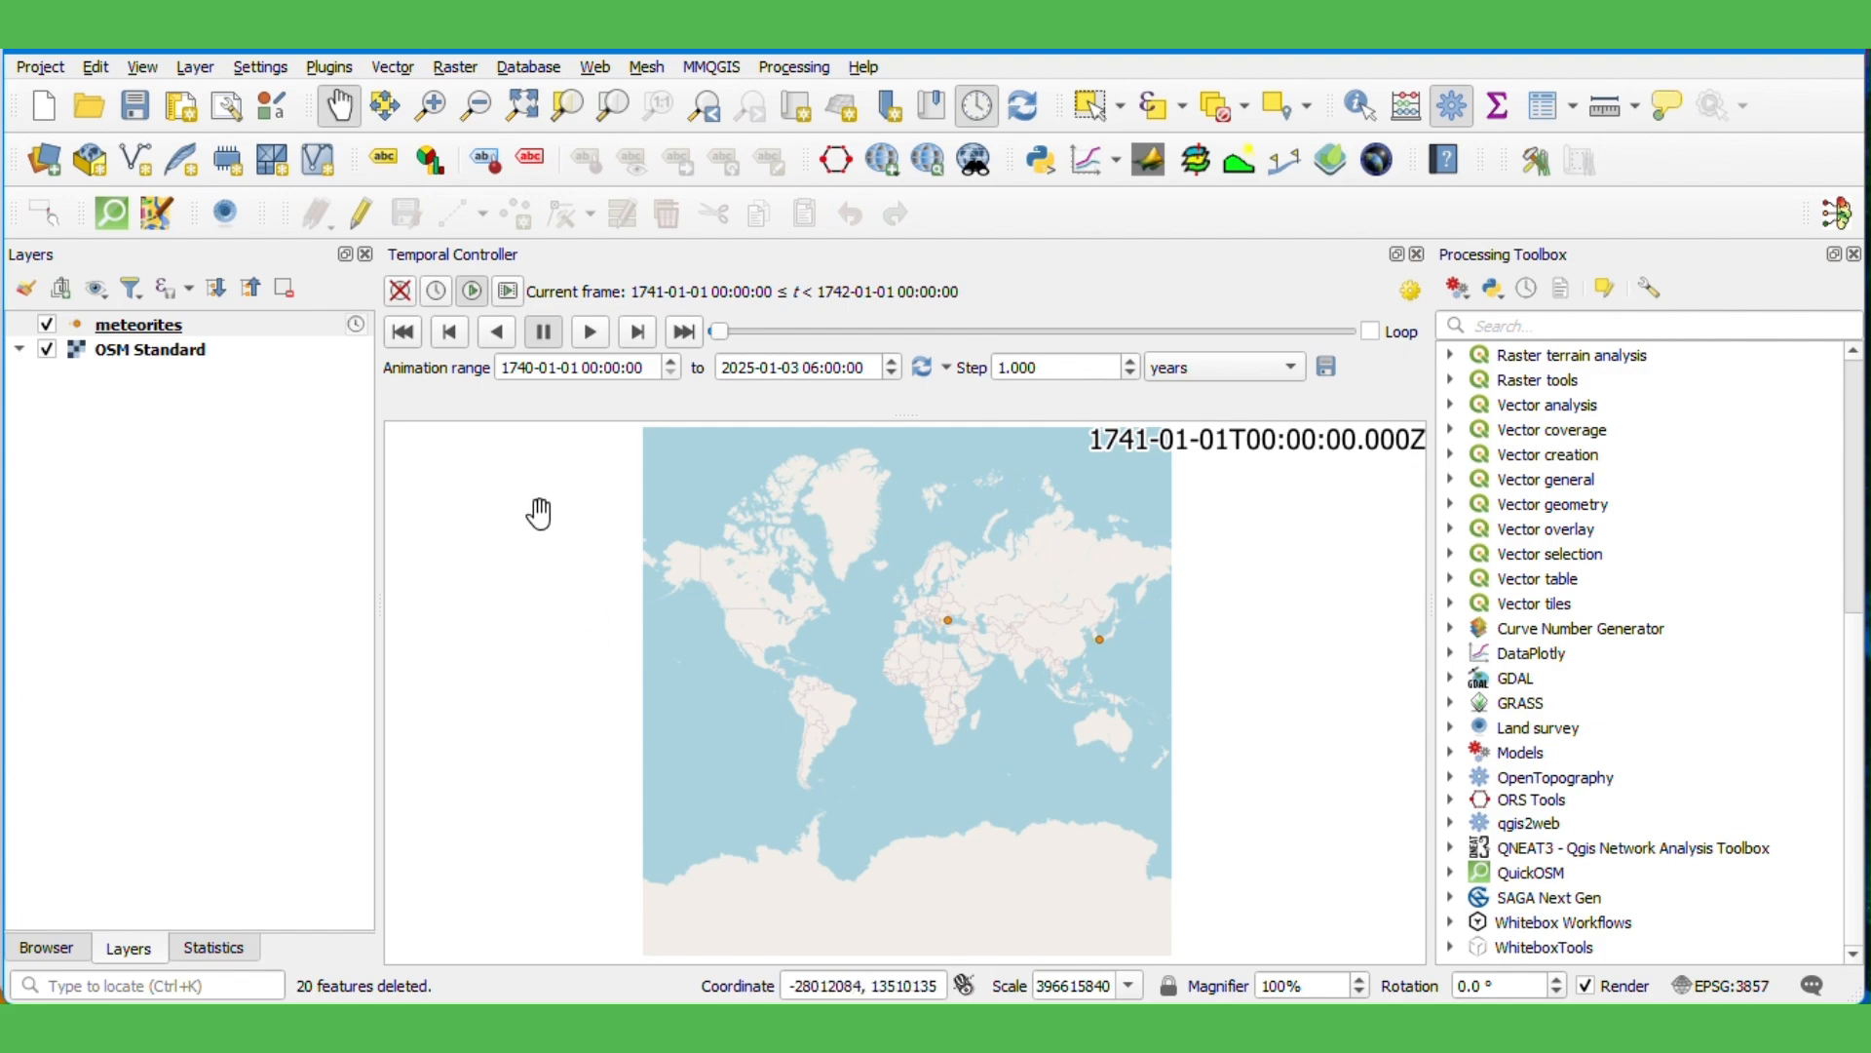
- Export the map animation frames as meteorite_lands####.png to the meteorites folder in Downloads, using the map canvas extent
{"action": "left_click", "coordinate": [1327, 368]}
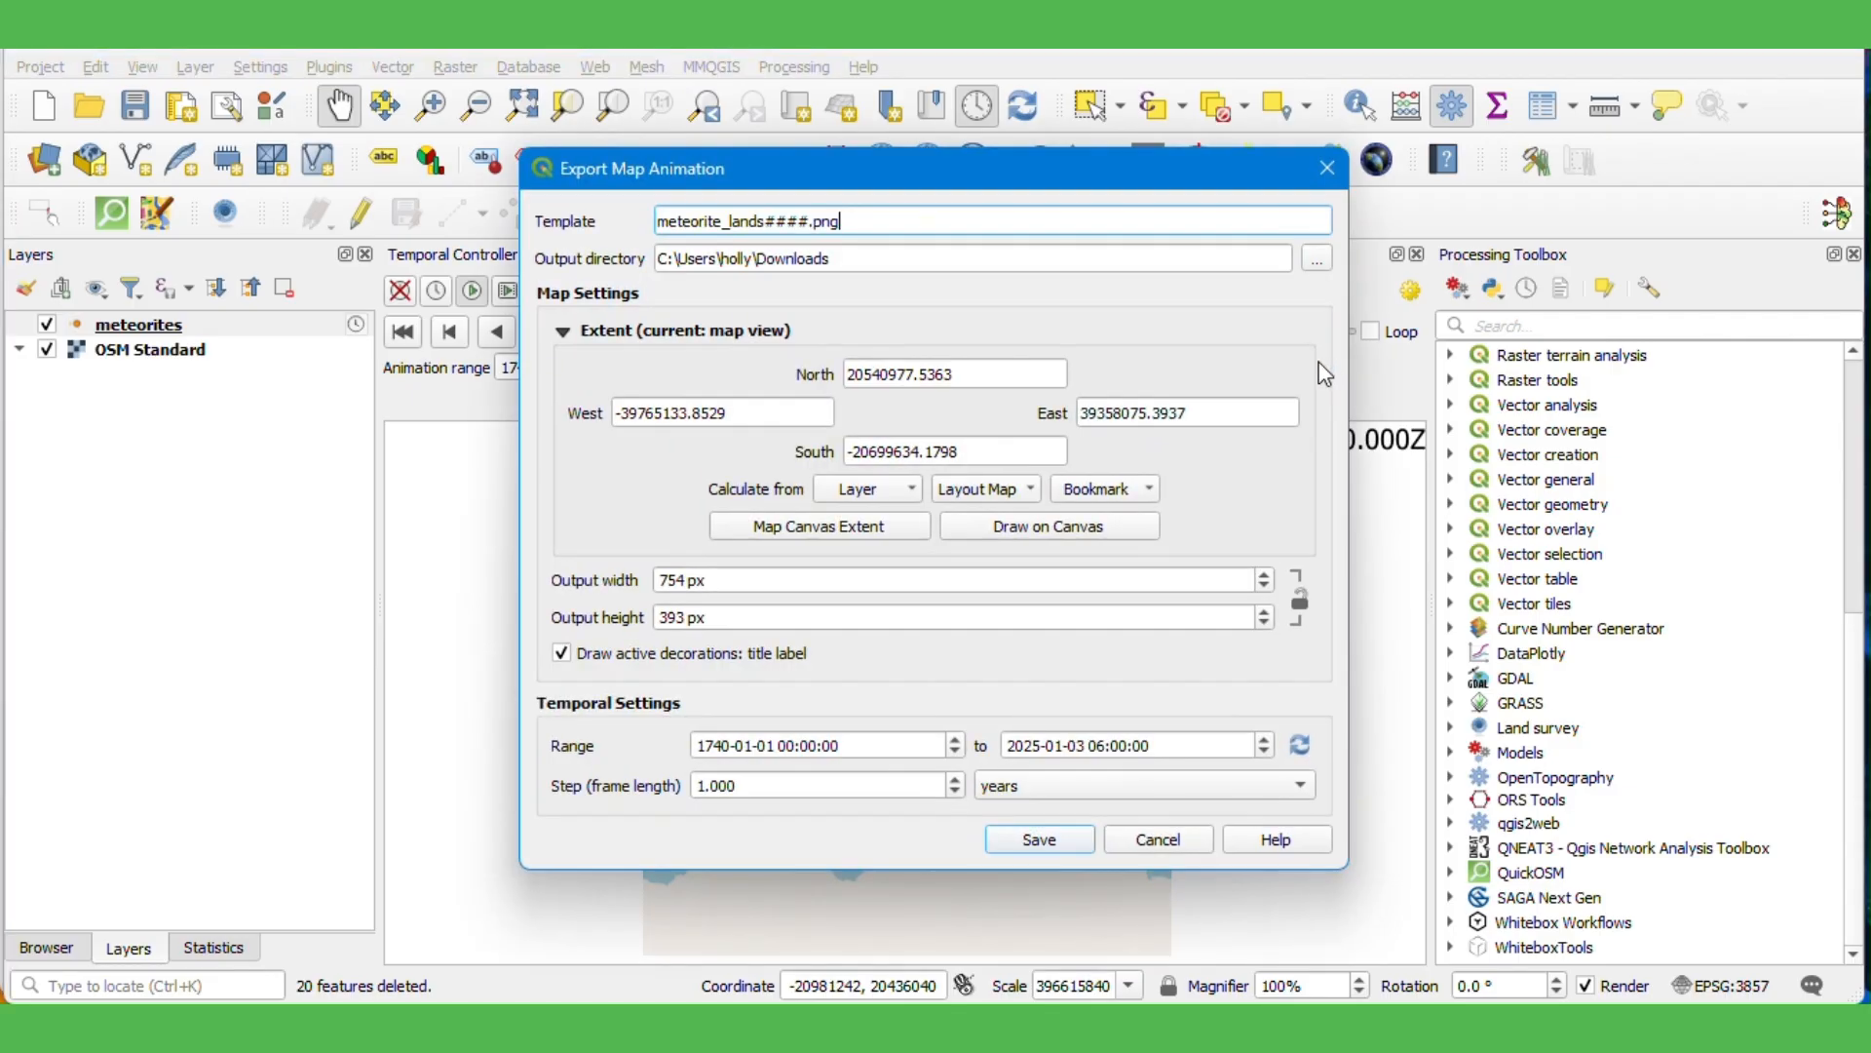
{"action": "left_click", "coordinate": [834, 524]}
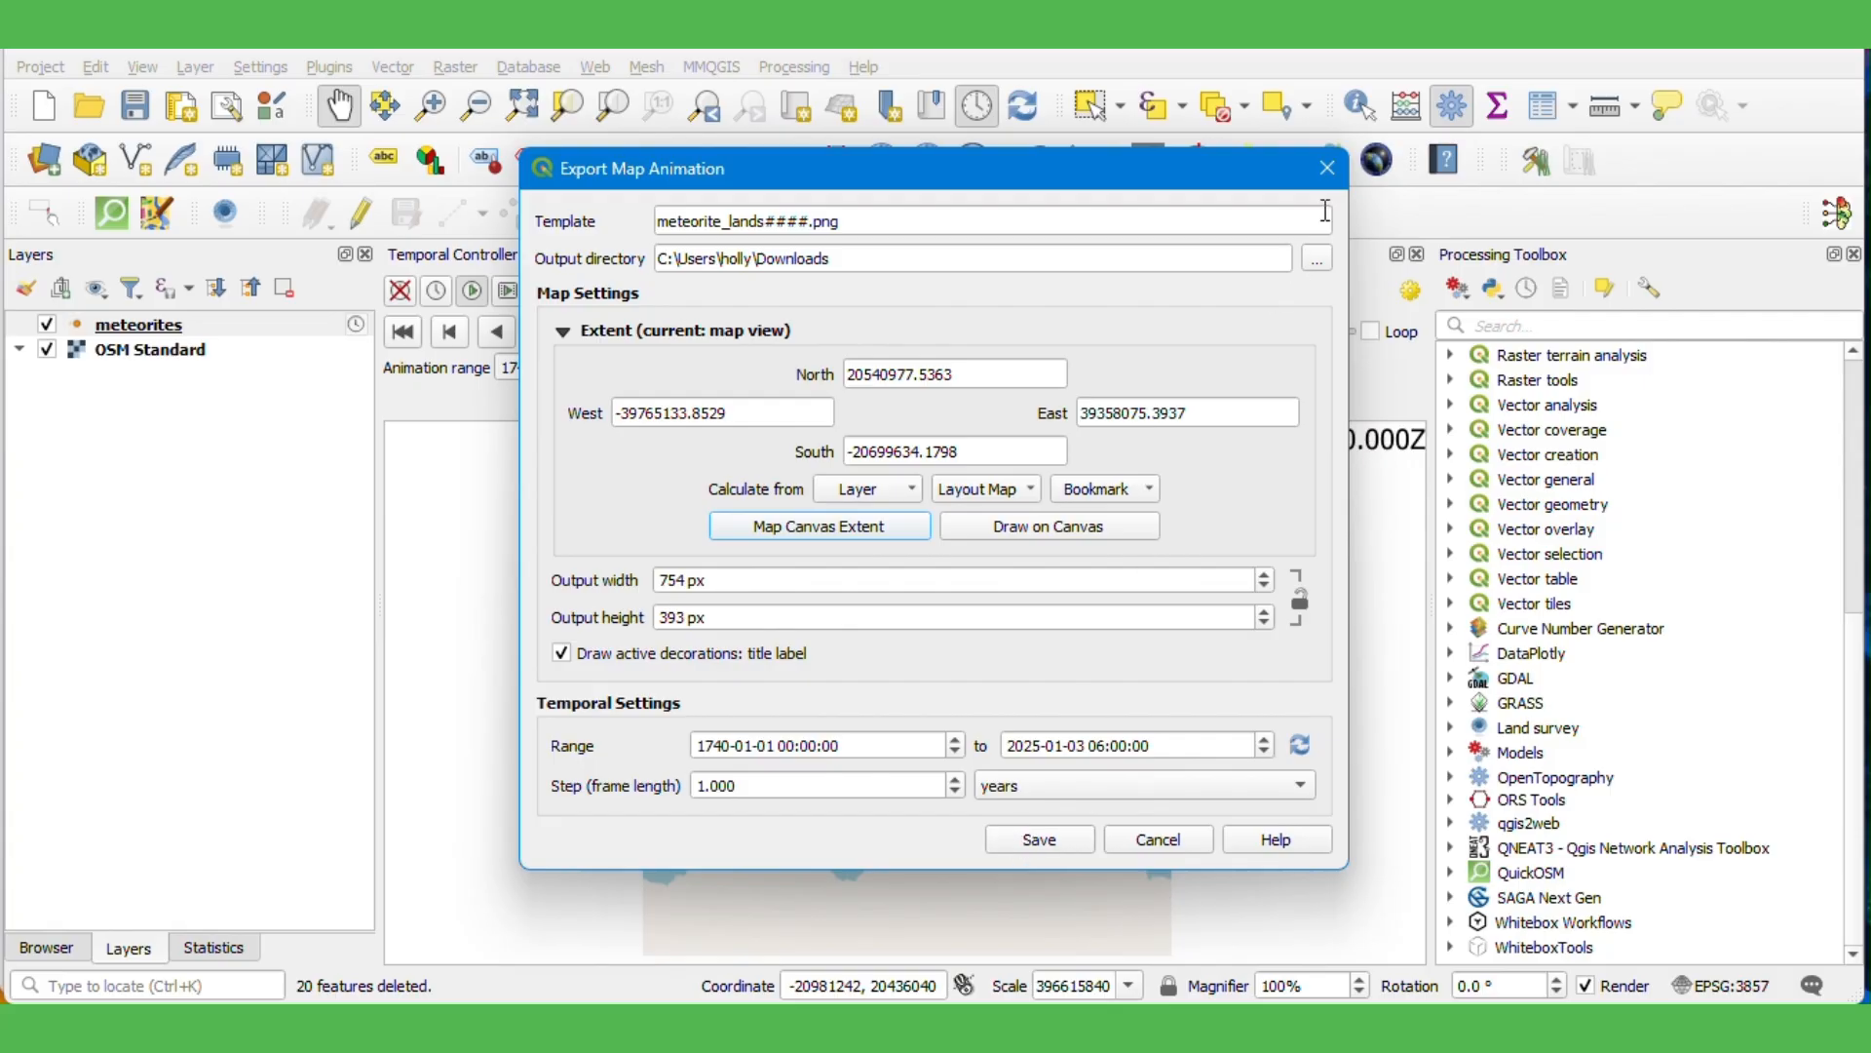
{"action": "left_click", "coordinate": [1322, 260]}
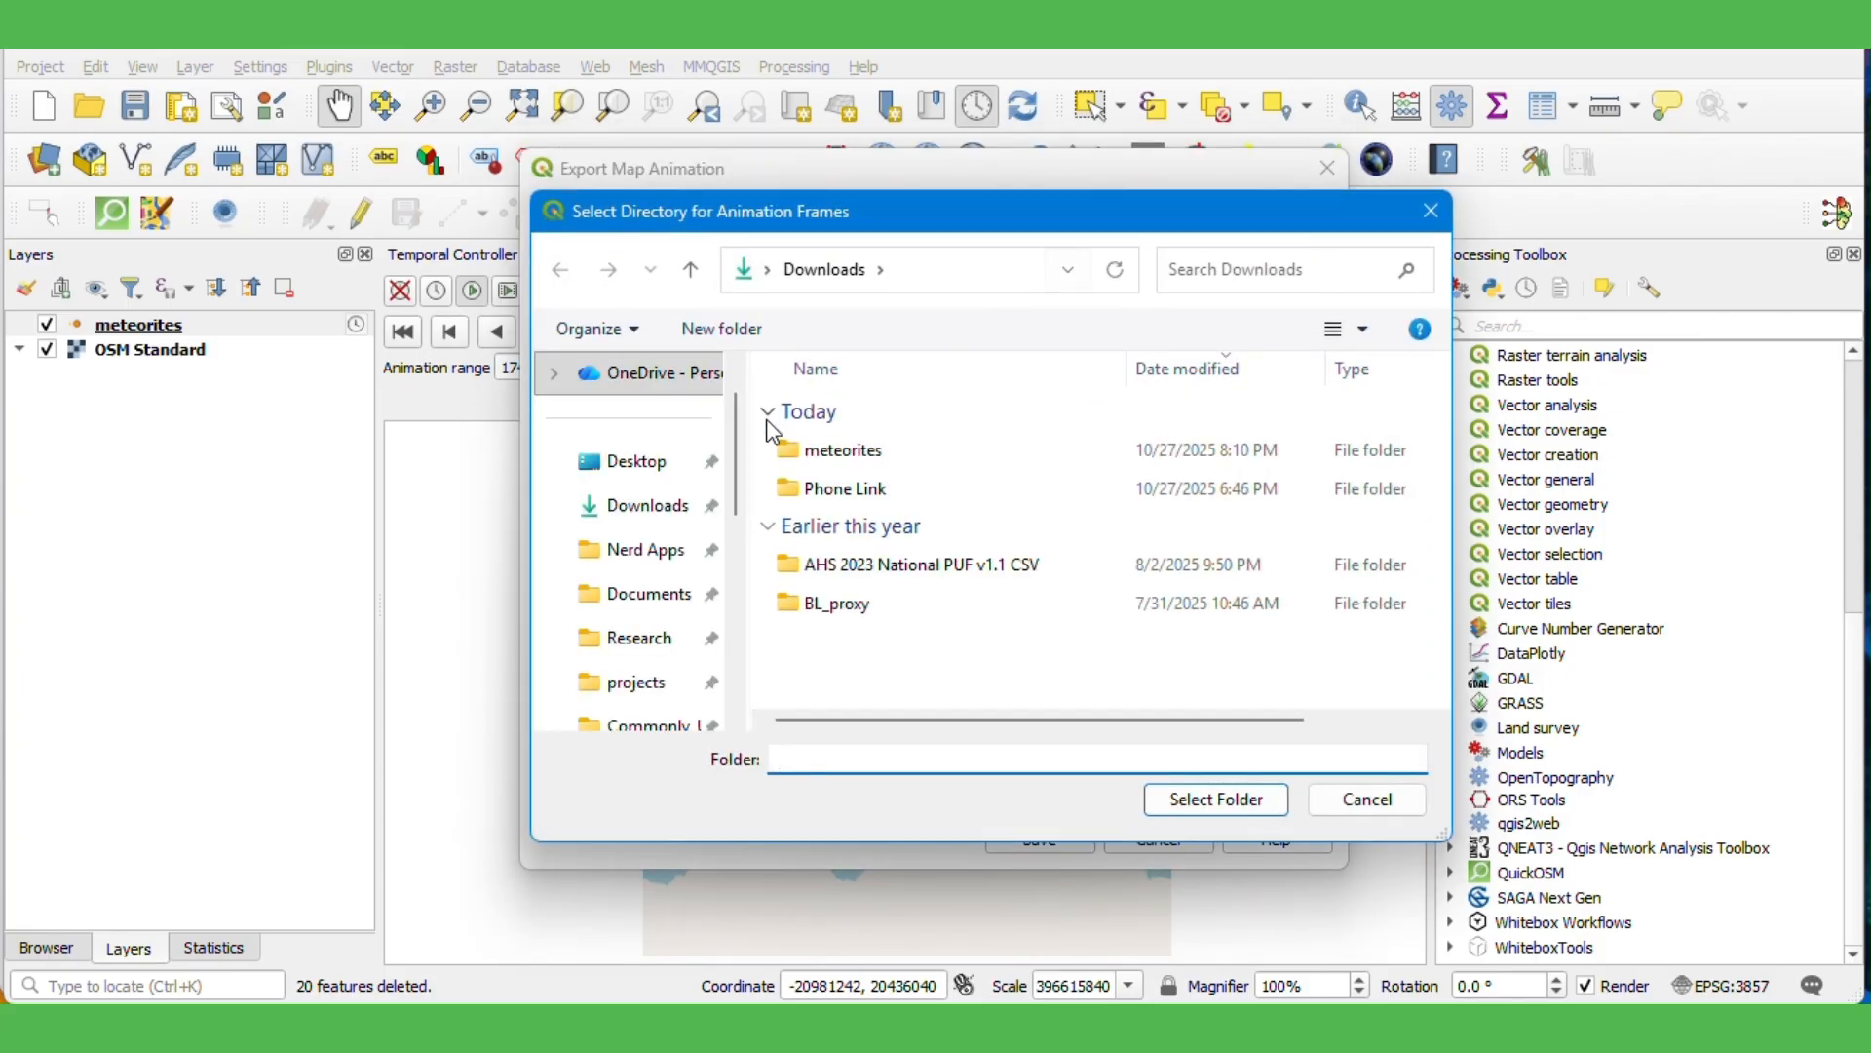
{"action": "left_click", "coordinate": [818, 449]}
{"action": "left_click", "coordinate": [1174, 798]}
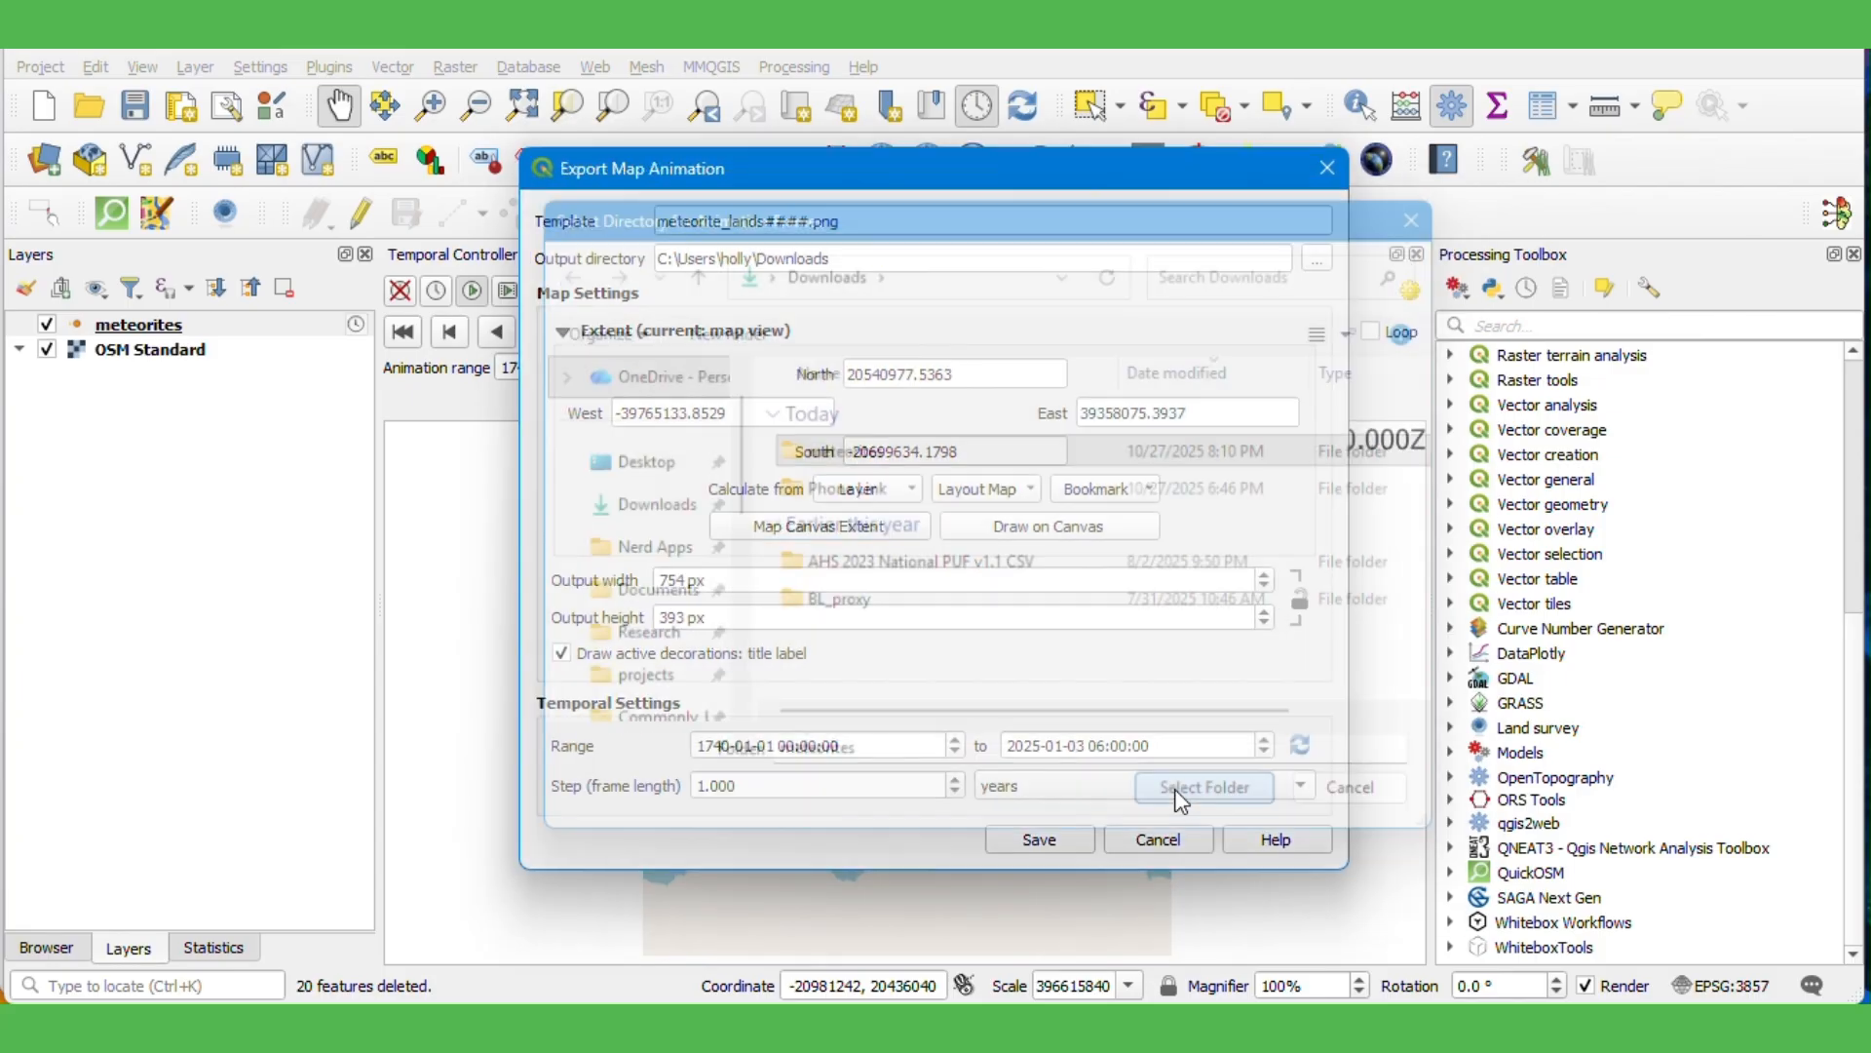
{"action": "left_click", "coordinate": [1042, 838]}
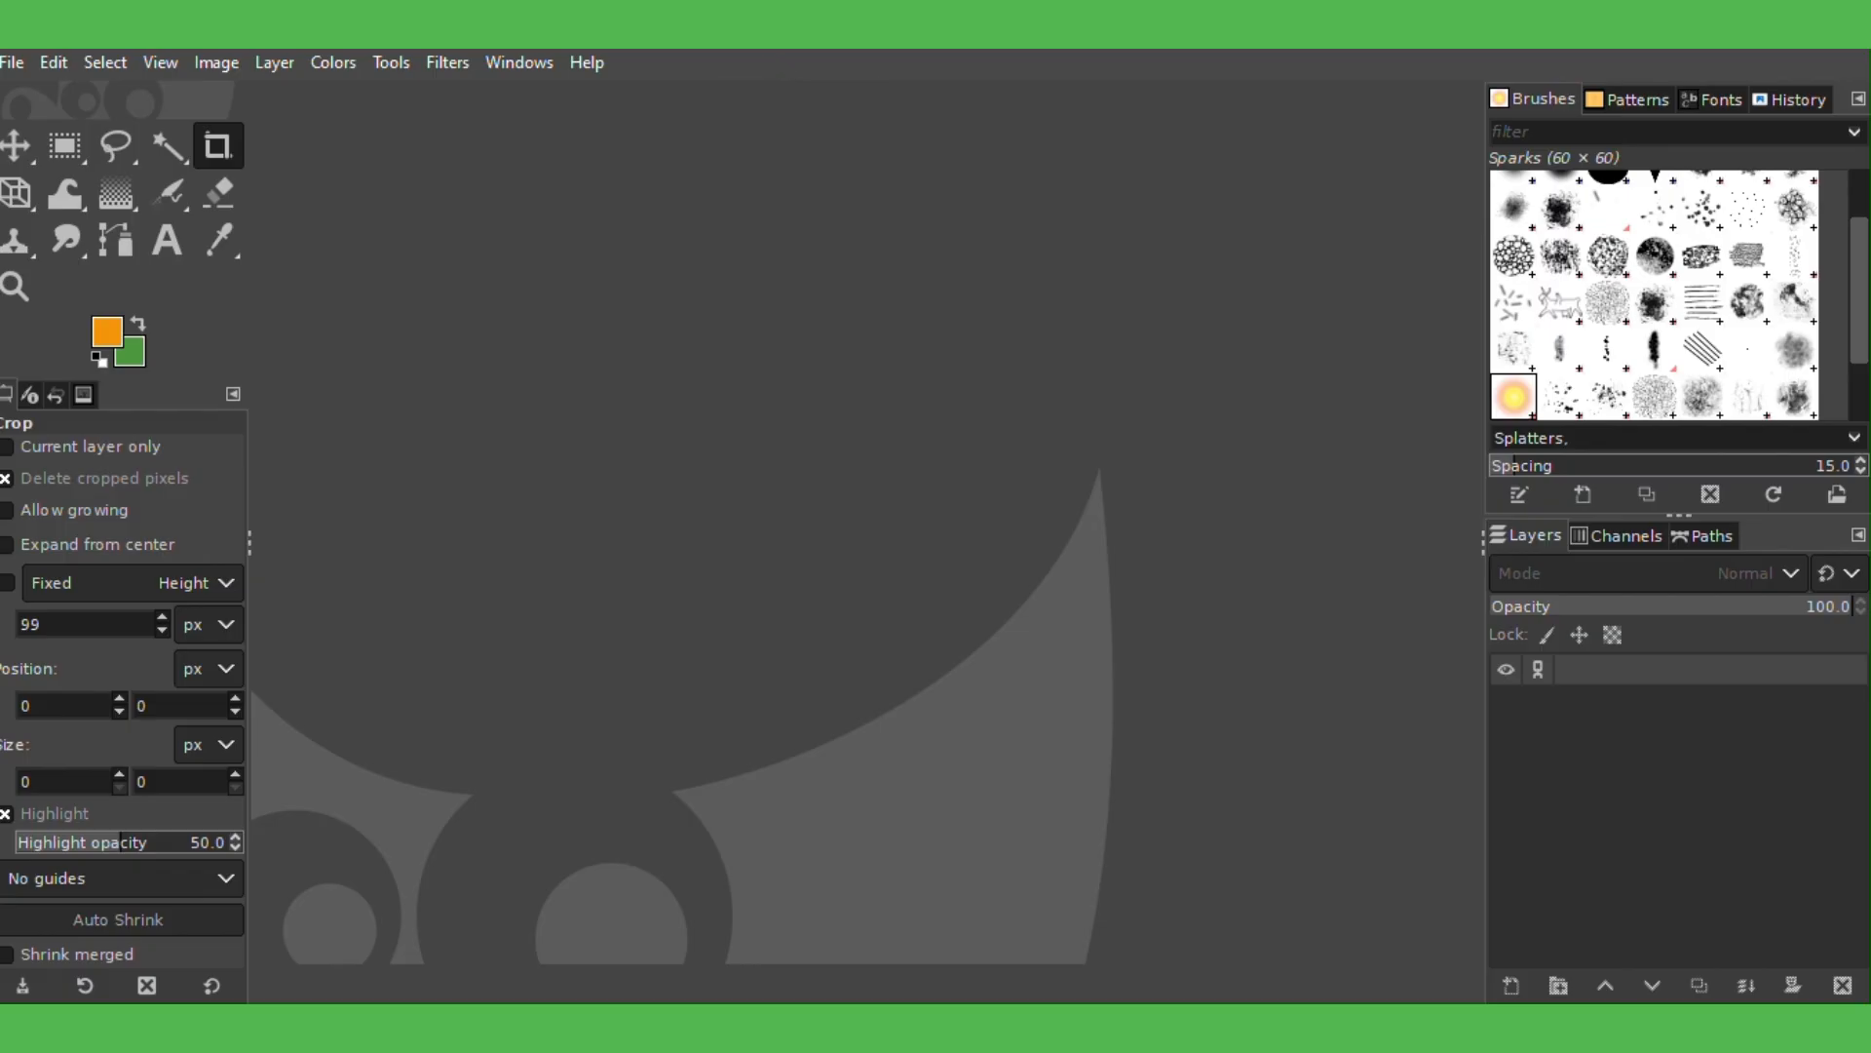
- Switch to GIMP and open the recently used frames from meteorite_lands0263.png through meteorite_lands0173.png as layers, excluding meteorites.gif
{"action": "left_click", "coordinate": [12, 63]}
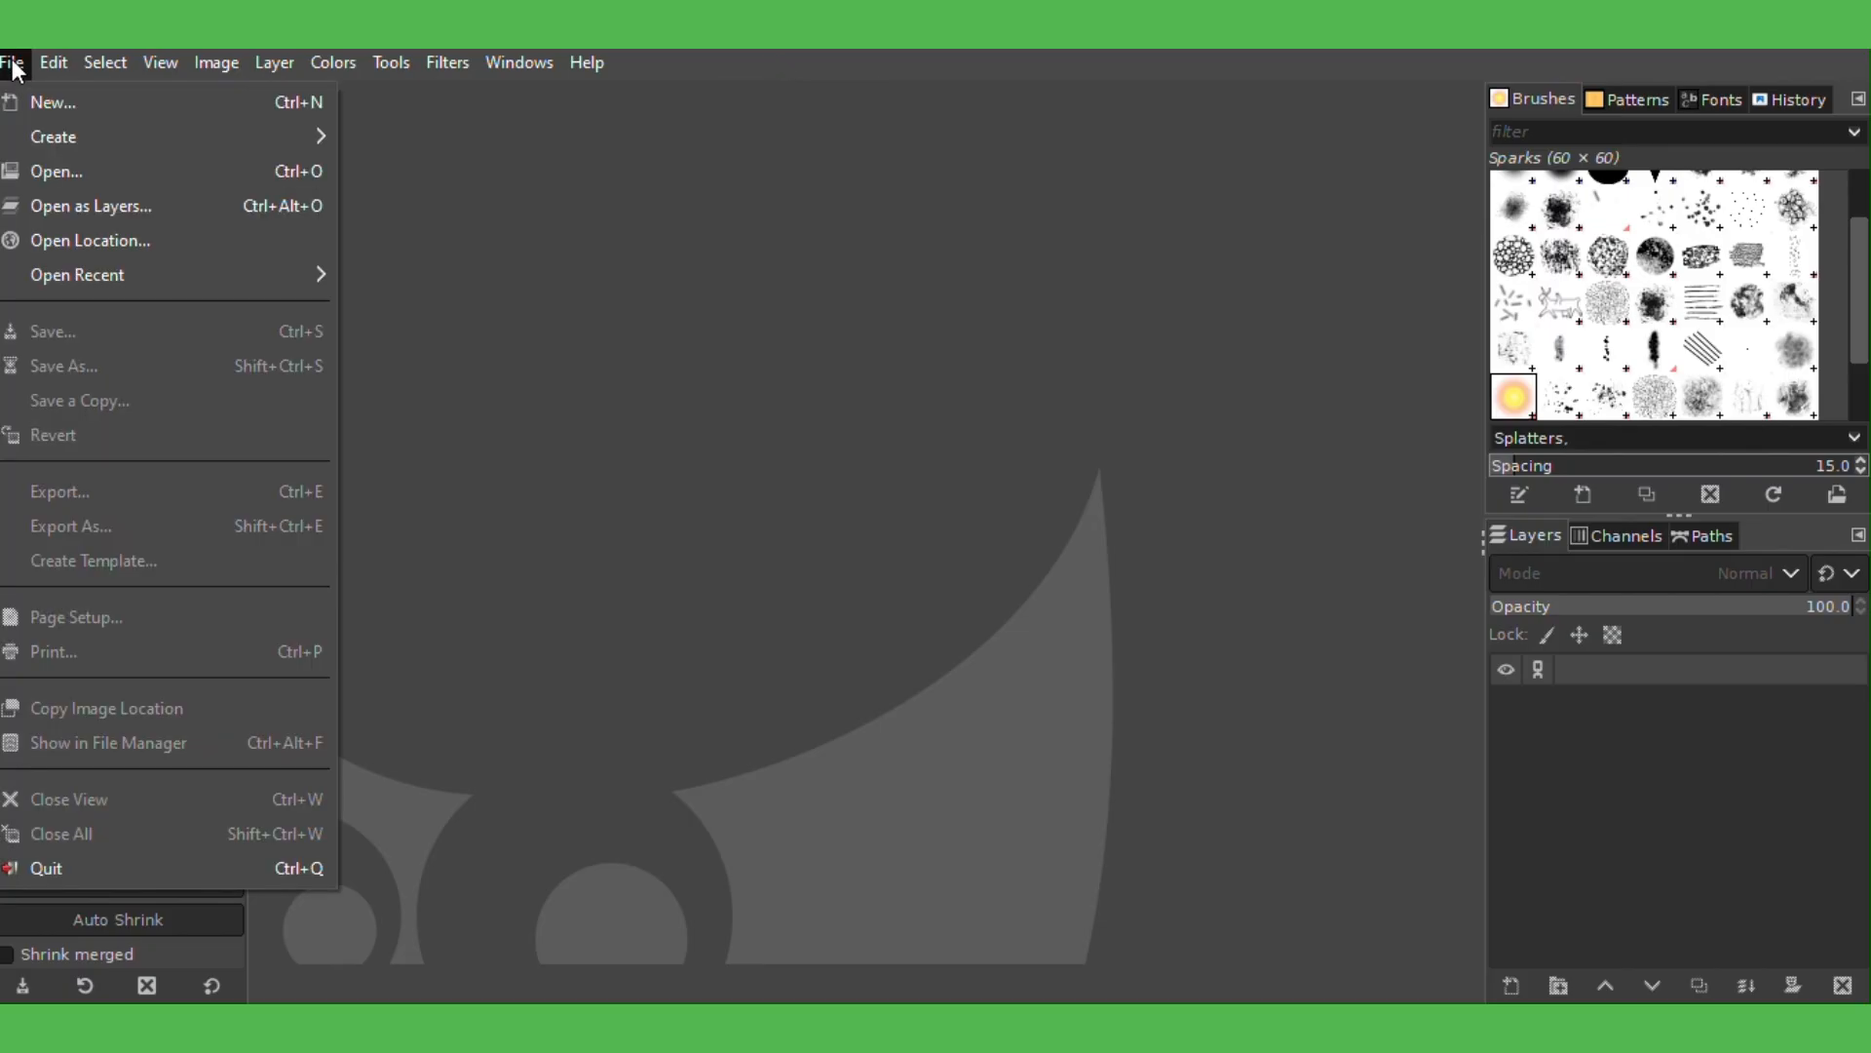
{"action": "left_click", "coordinate": [105, 212]}
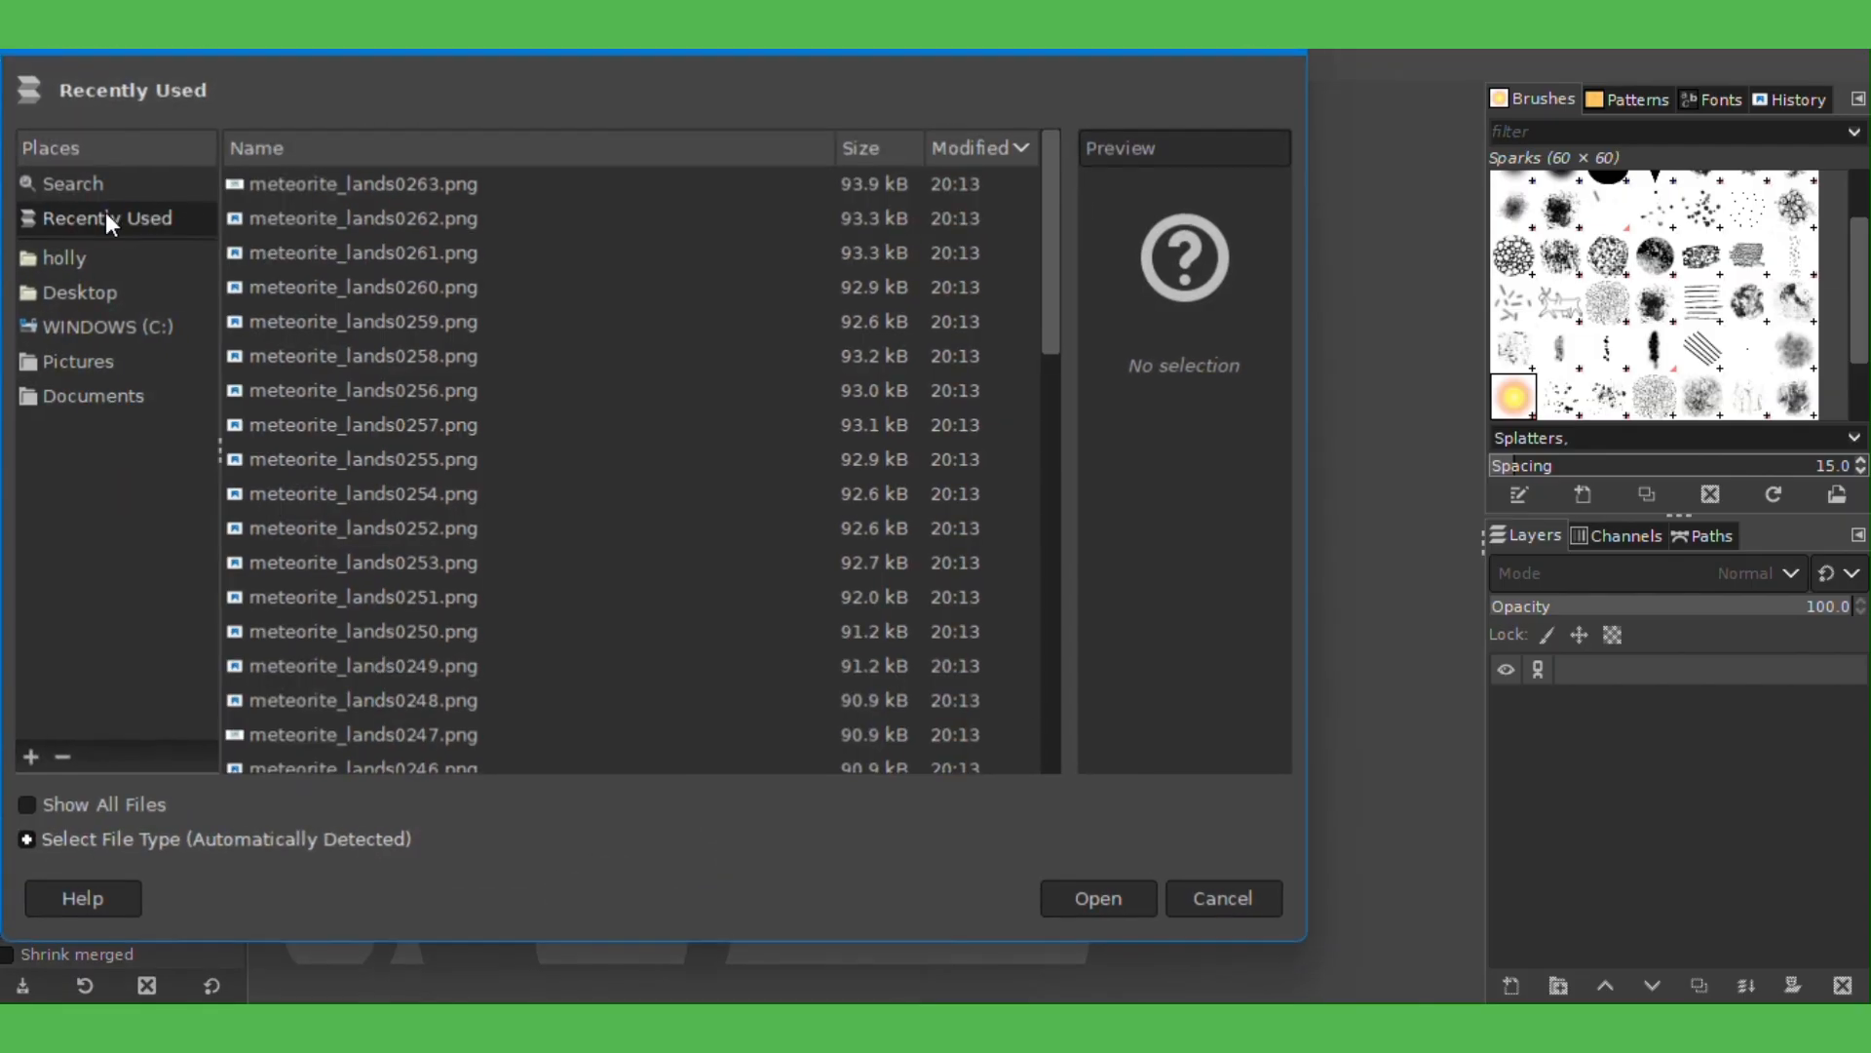
{"action": "left_click", "coordinate": [317, 179]}
{"action": "key", "text": "Down"}
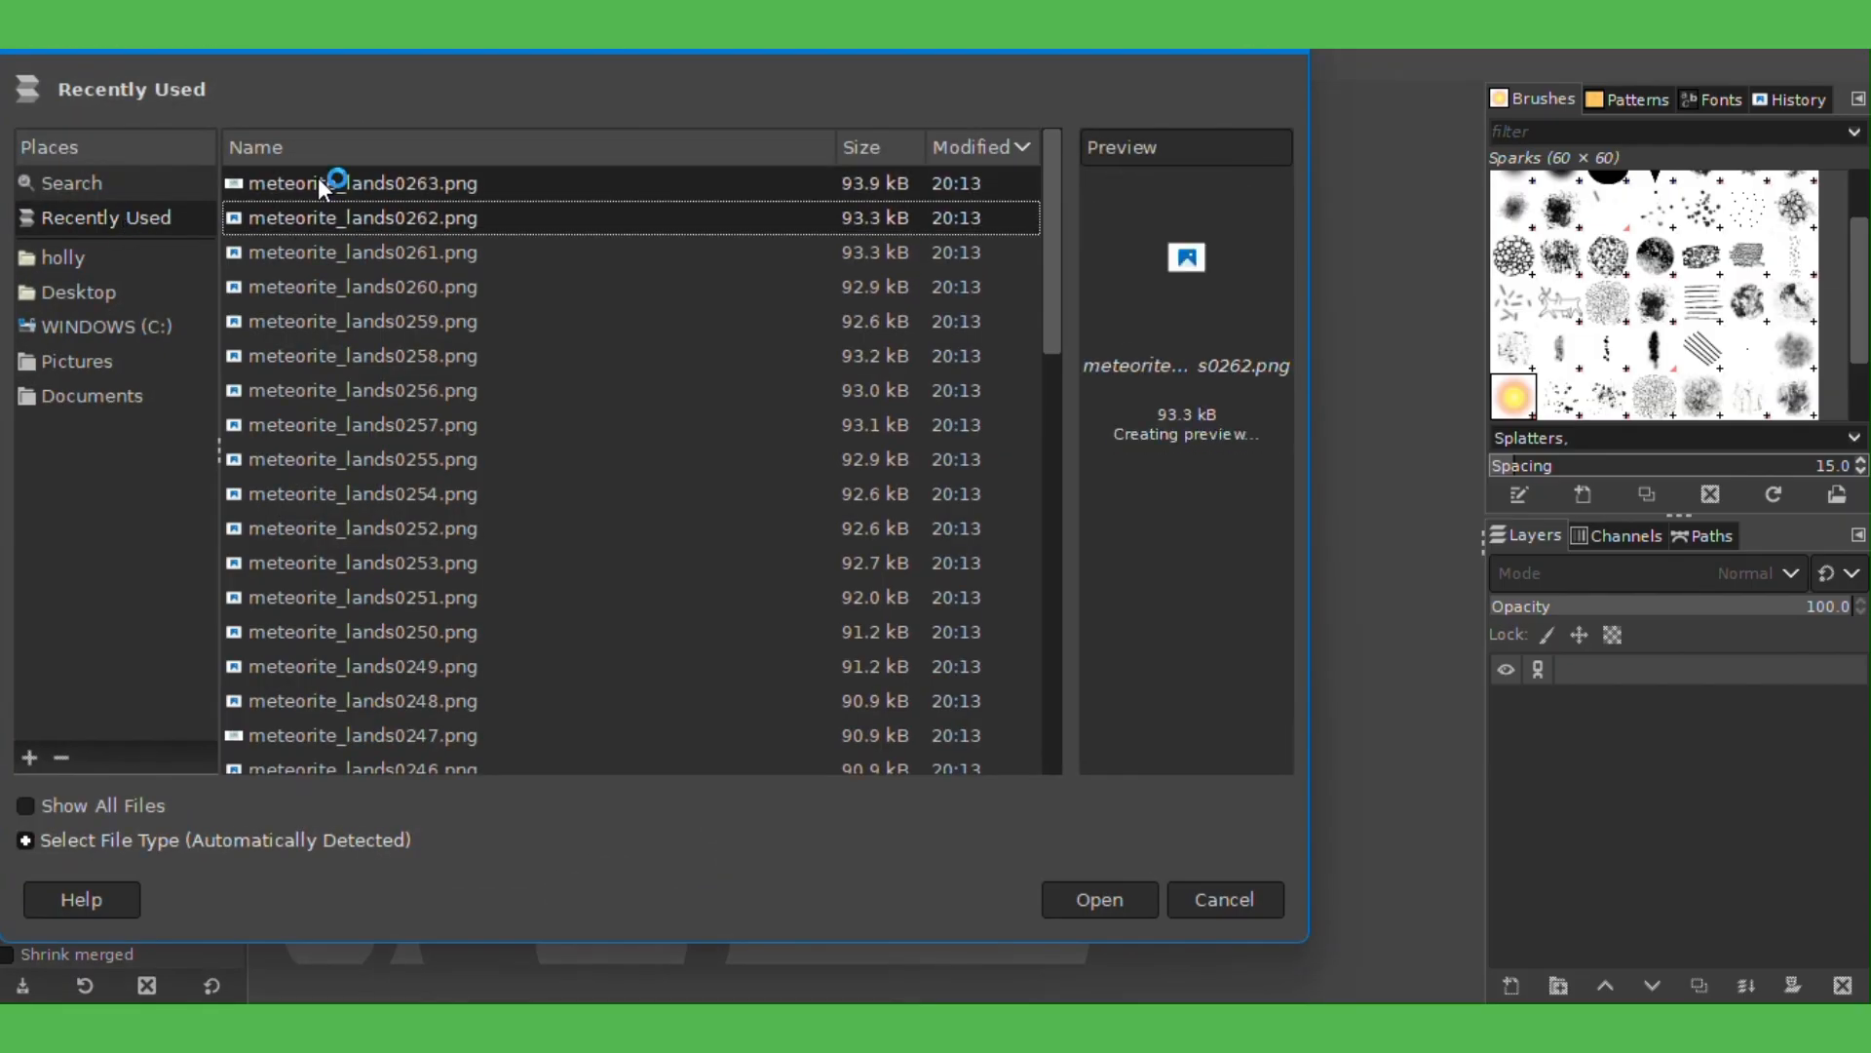
{"action": "key", "text": "Down"}
{"action": "key", "text": "Down"}
{"action": "key", "text": "Down"}
{"action": "key", "text": "Down"}
{"action": "key", "text": "Down"}
{"action": "key", "text": "Down"}
{"action": "key", "text": "Down"}
{"action": "key", "text": "Down"}
{"action": "key", "text": "Down"}
{"action": "key", "text": "Down"}
{"action": "key", "text": "Down"}
{"action": "key", "text": "Down"}
{"action": "key", "text": "Down"}
{"action": "key", "text": "Down"}
{"action": "key", "text": "Down"}
{"action": "key", "text": "Down"}
{"action": "key", "text": "Down"}
{"action": "key", "text": "Down"}
{"action": "key", "text": "Down"}
{"action": "key", "text": "Down"}
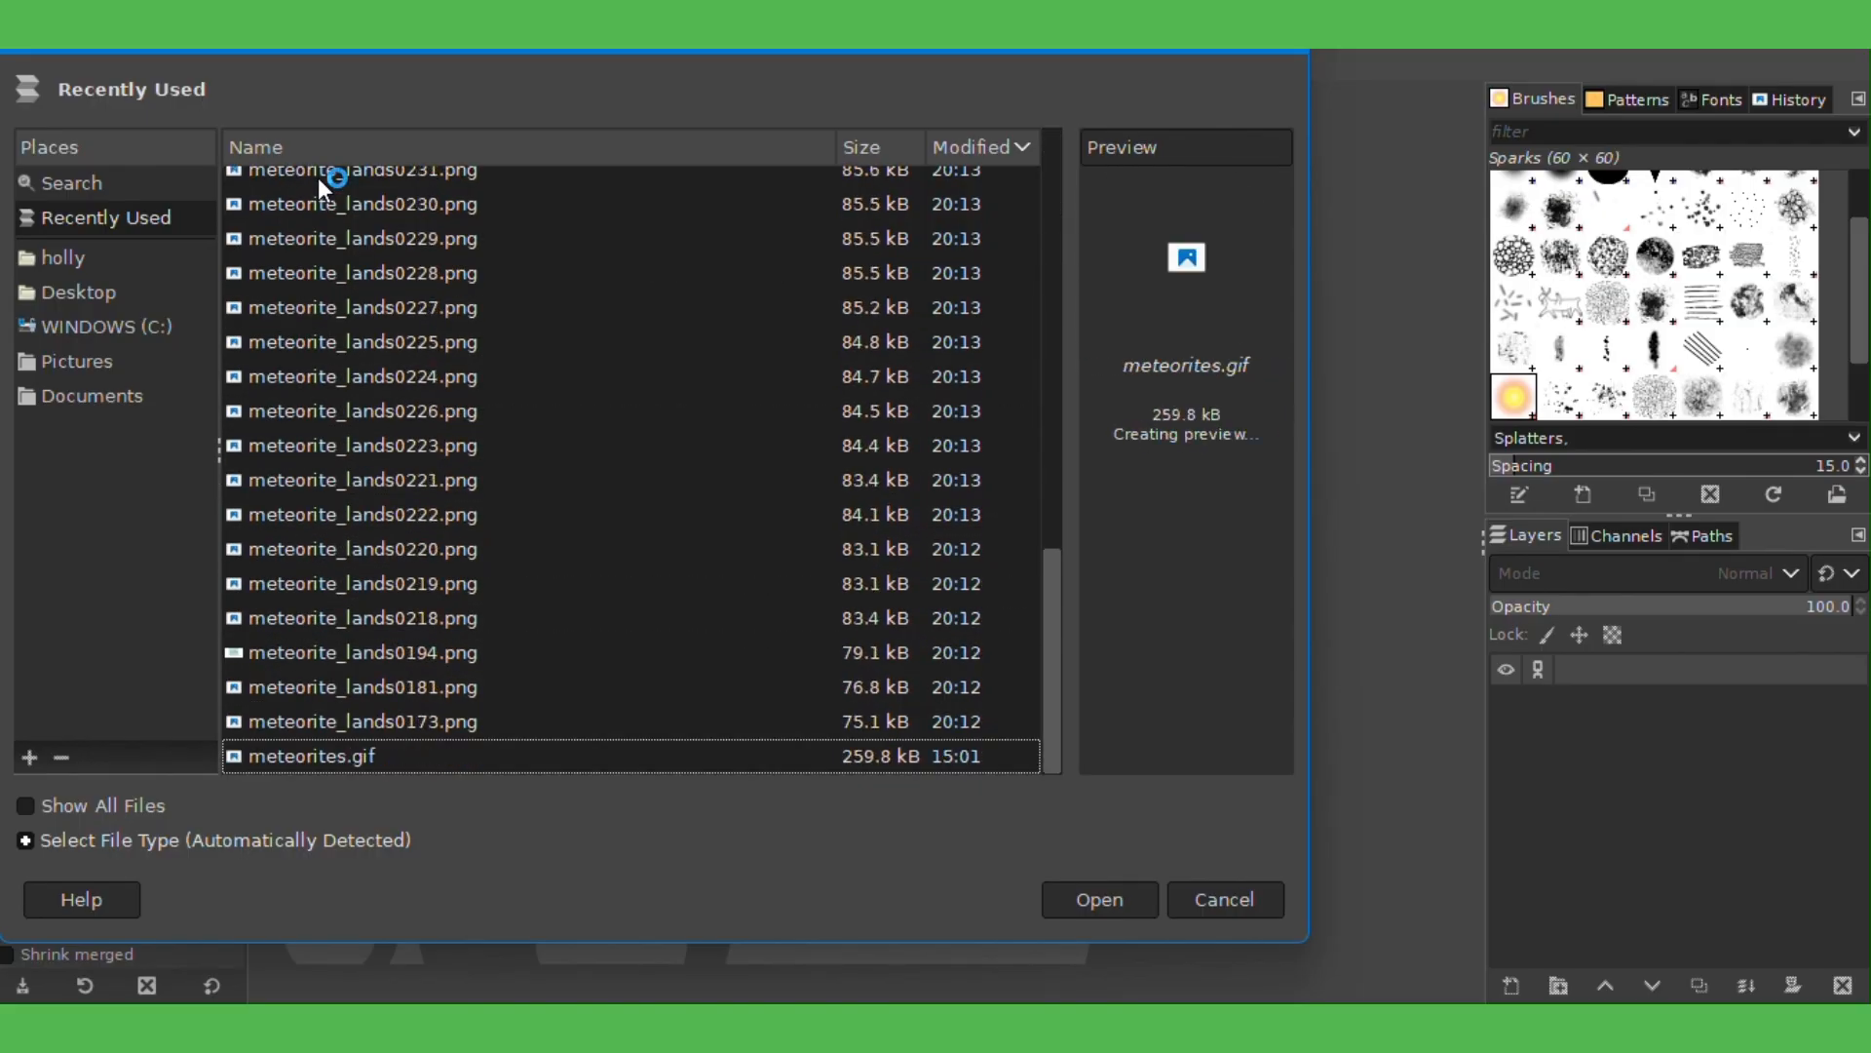
{"action": "key", "text": "Up"}
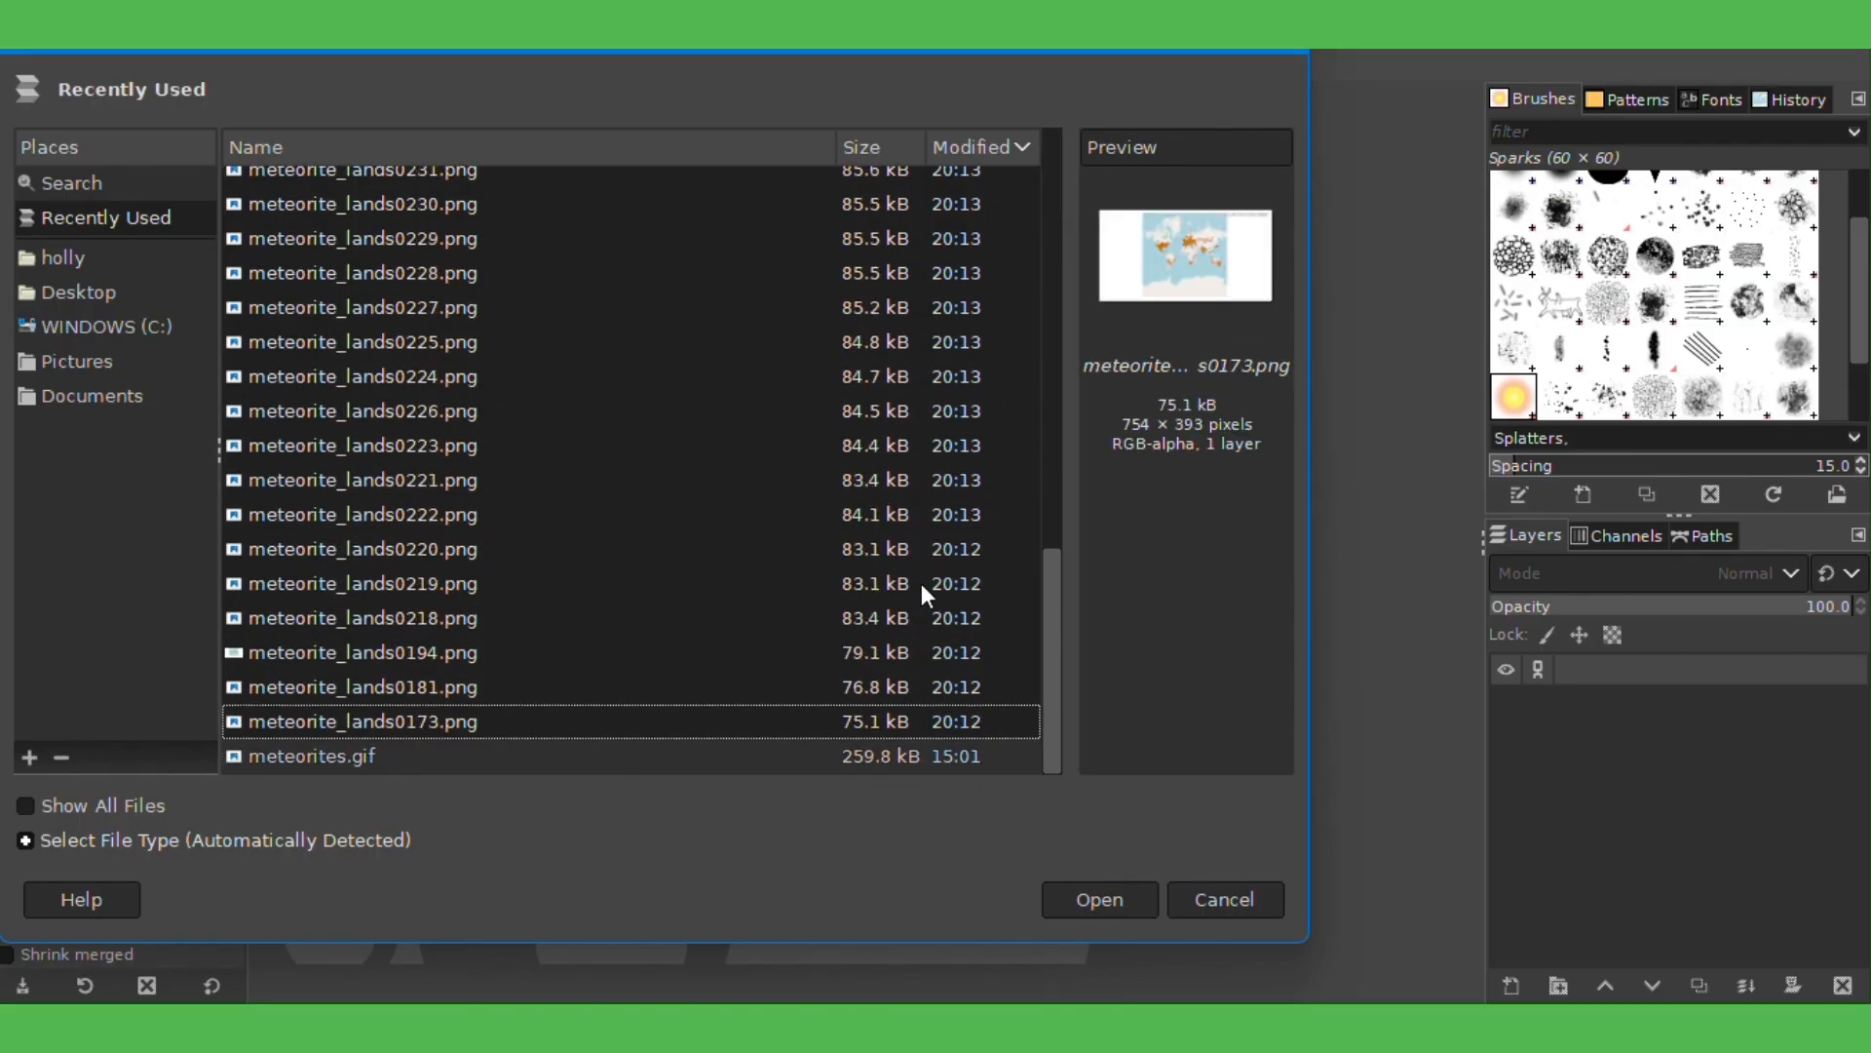
{"action": "left_click", "coordinate": [1097, 893]}
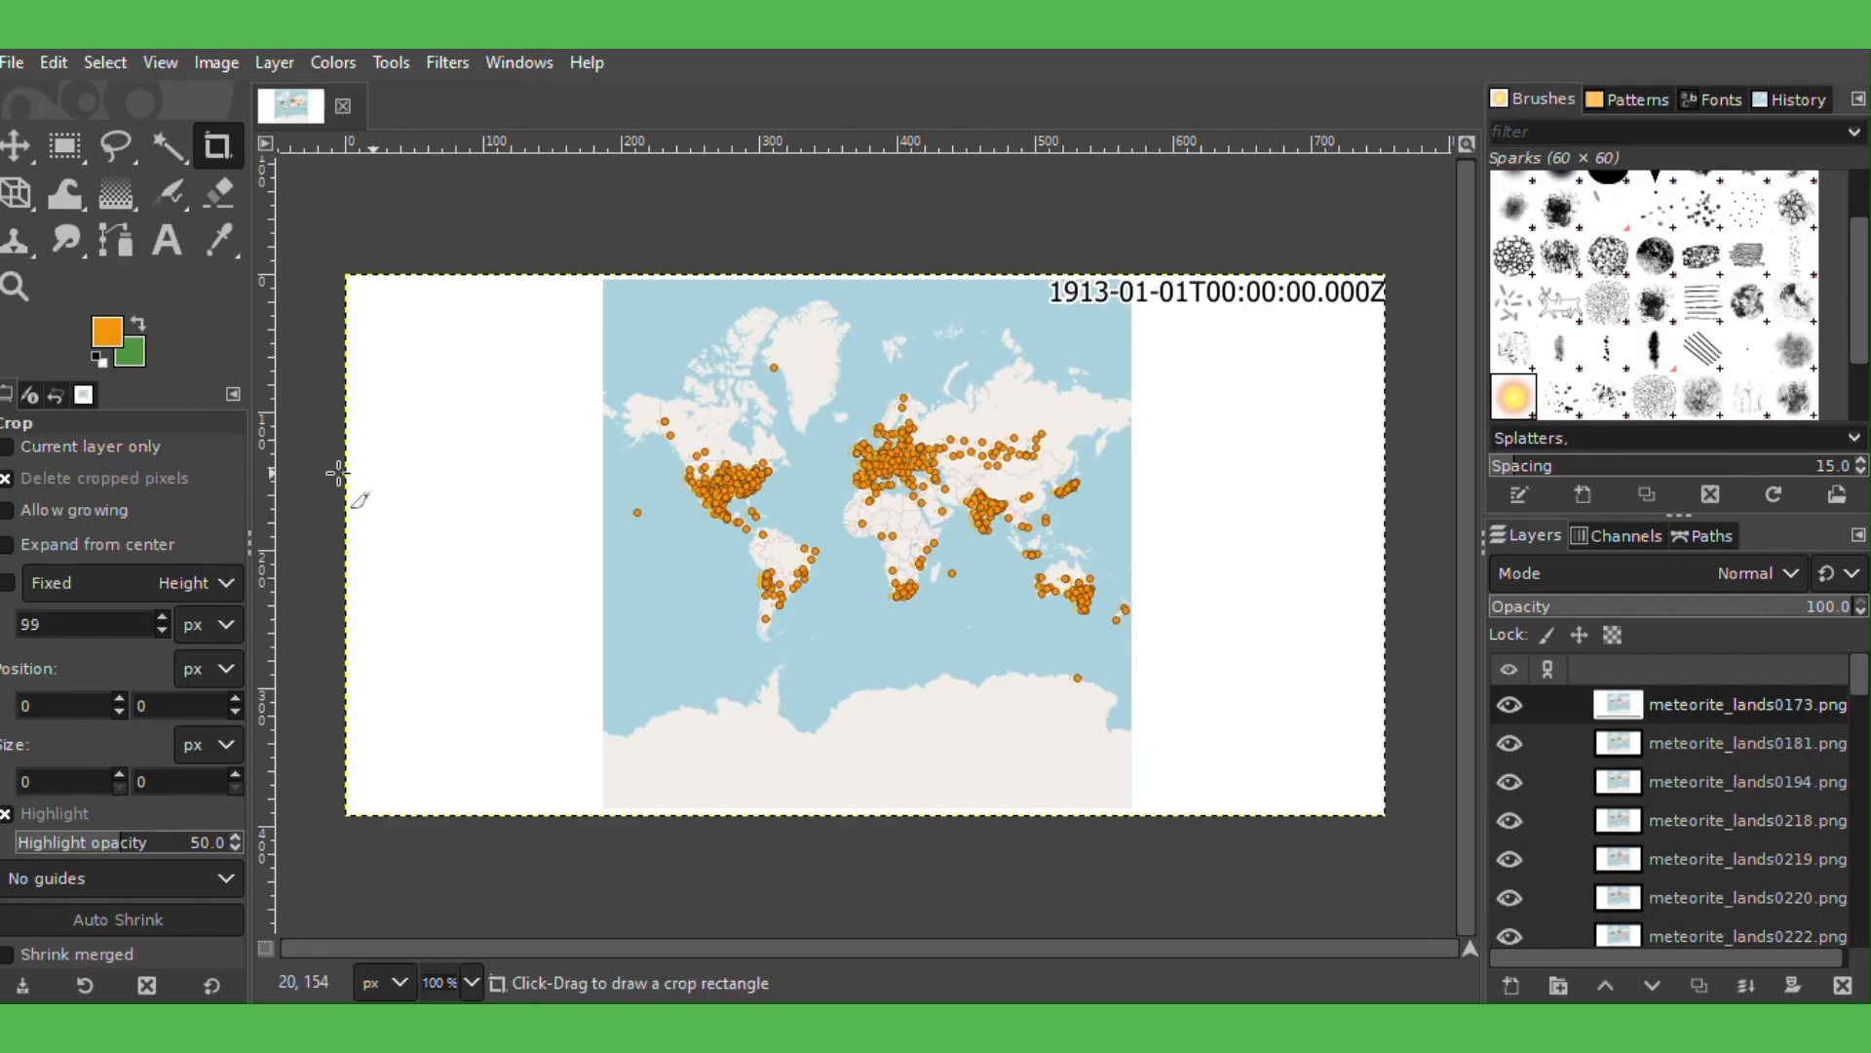
- Crop the layered frames to the world map area, about 381 by 386 px, removing the white margins
{"action": "left_click_drag", "start_coordinate": [599, 276], "coordinate": [1134, 805]}
- Preview the cropped meteorite frames as an animation using Playback
{"action": "left_click", "coordinate": [454, 67]}
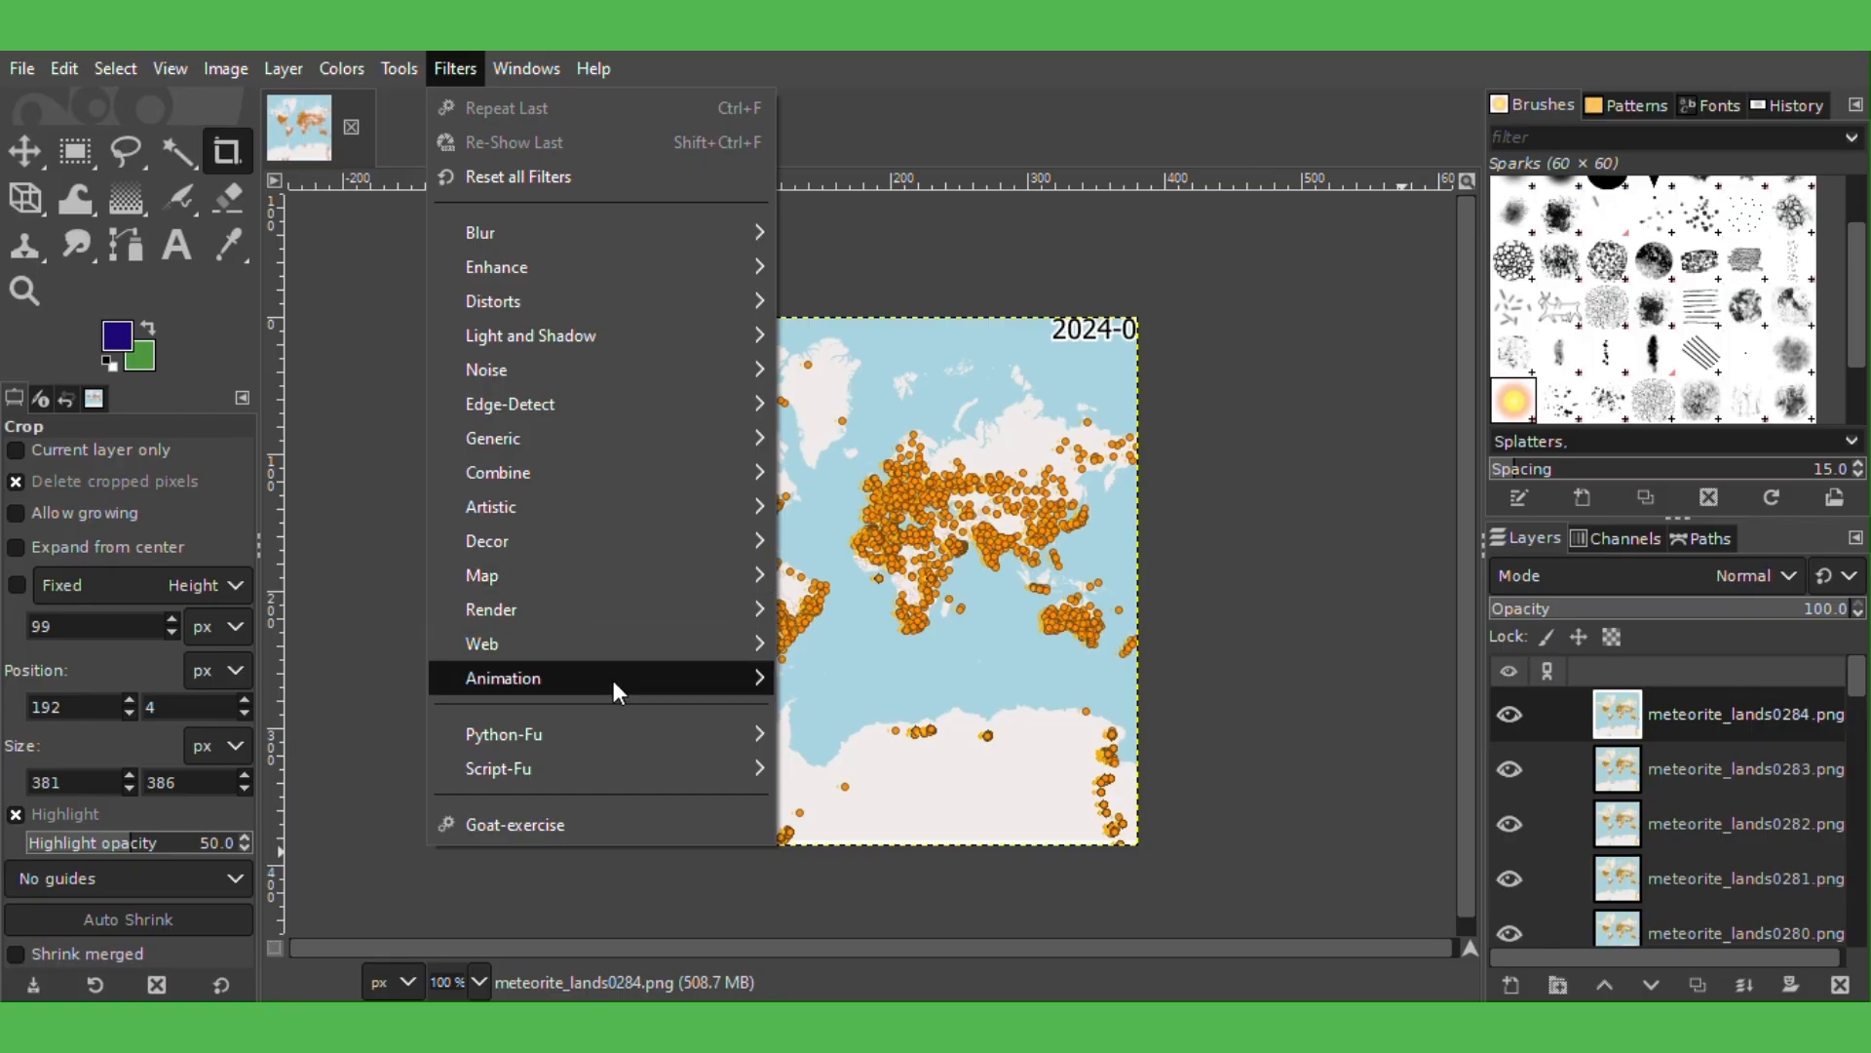
{"action": "mouse_move", "coordinate": [662, 688]}
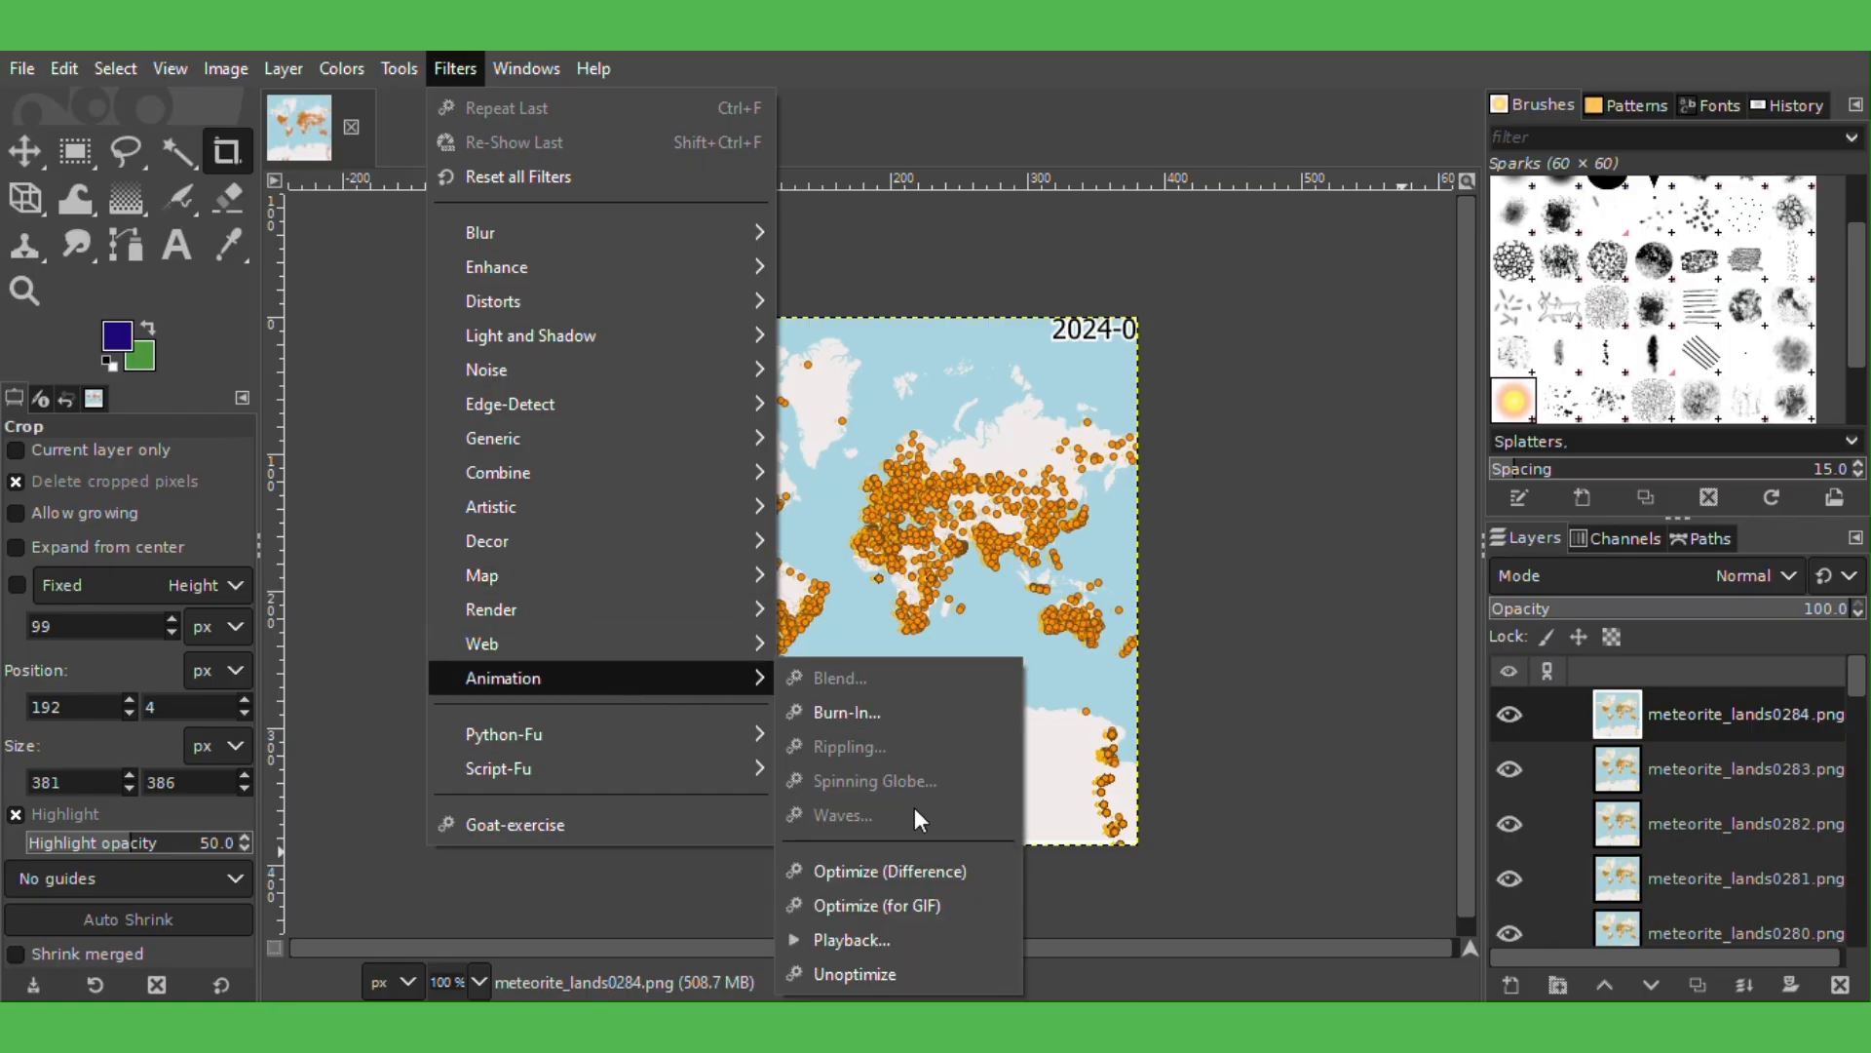
{"action": "left_click", "coordinate": [879, 936]}
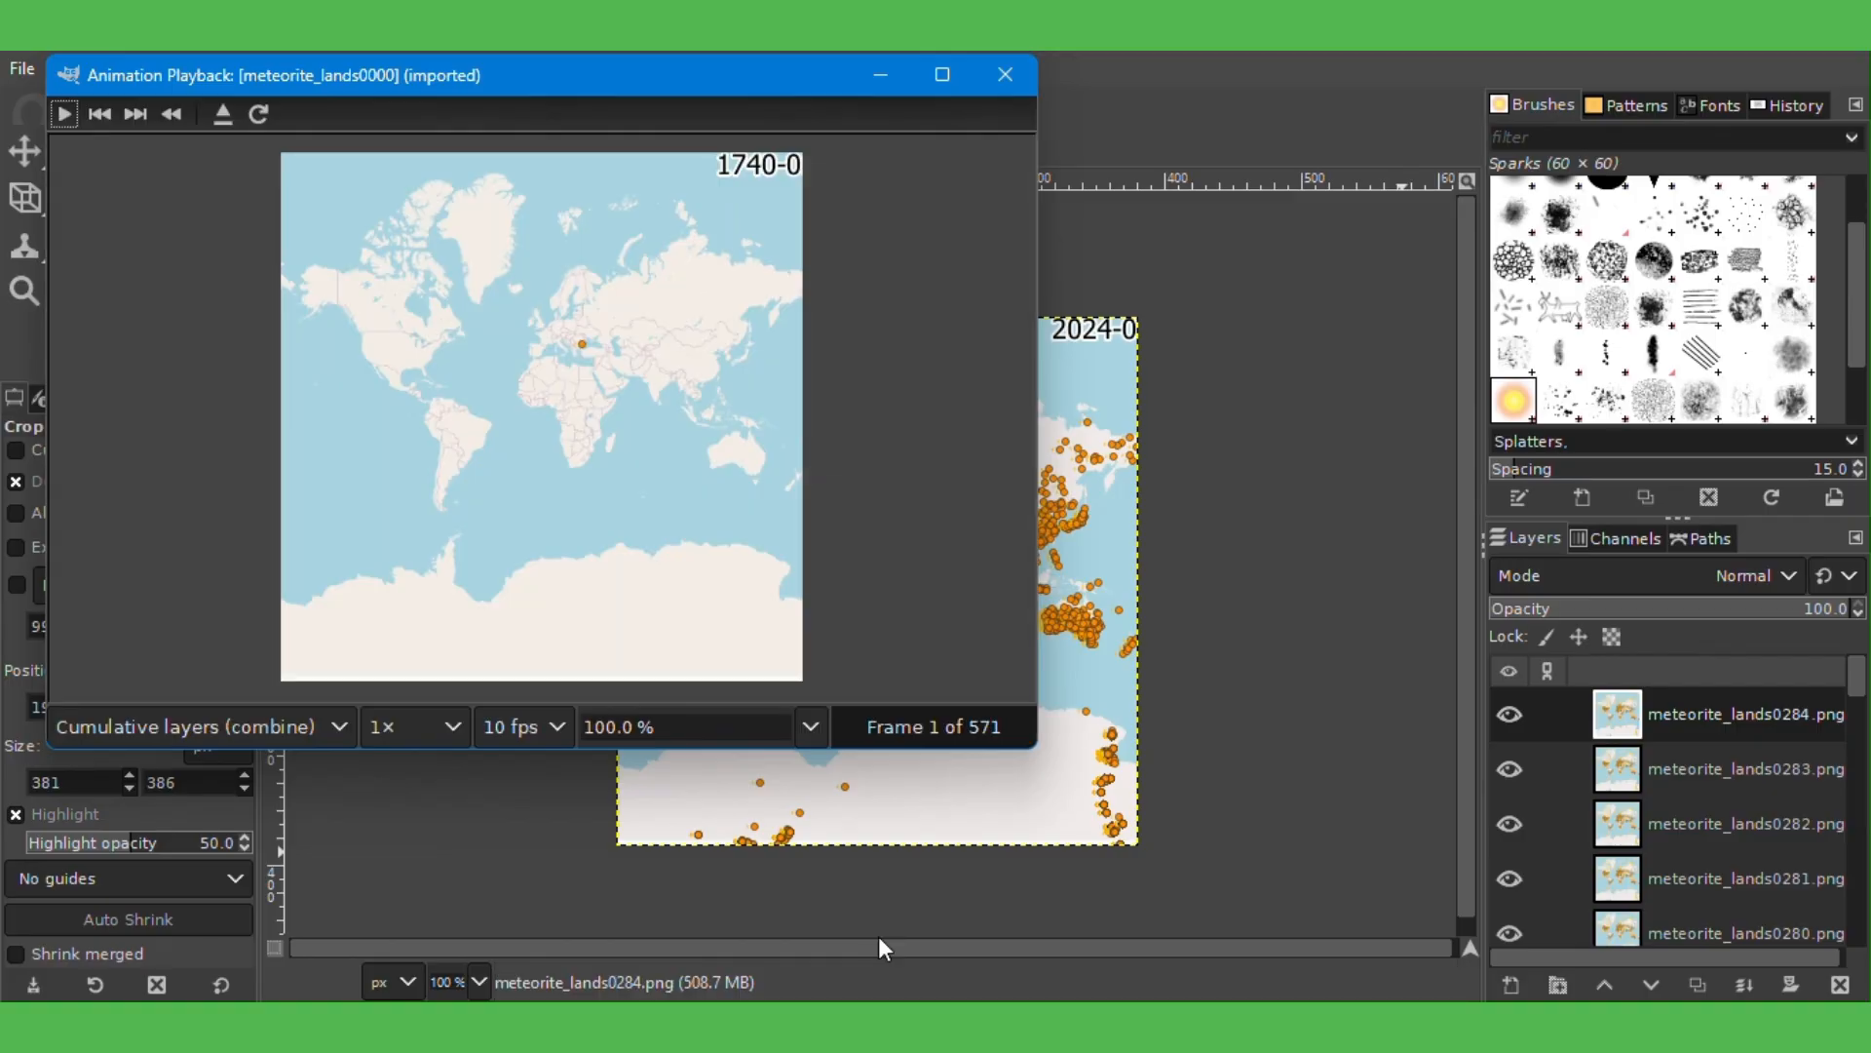
{"action": "left_click", "coordinate": [63, 114]}
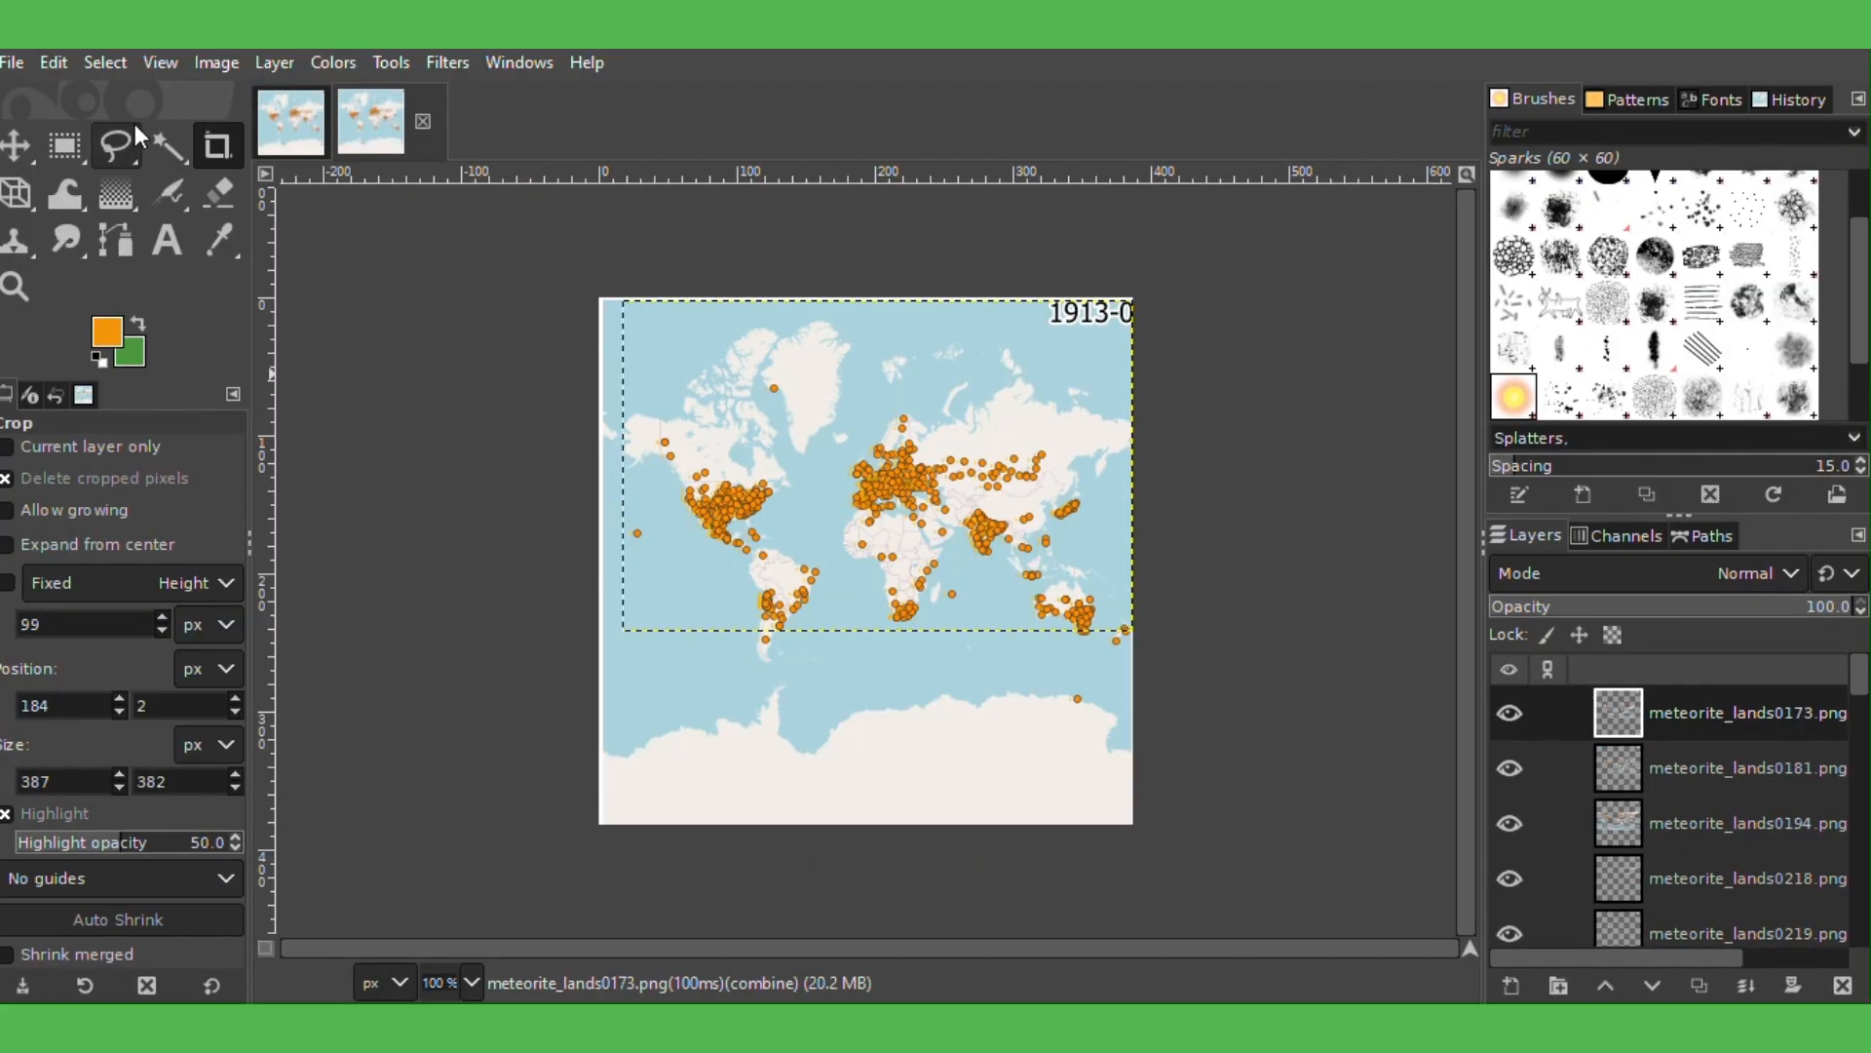
- Export the layered frames to the animation folder as meteorite_lands0000.gif with the As animation option enabled
{"action": "left_click", "coordinate": [19, 66]}
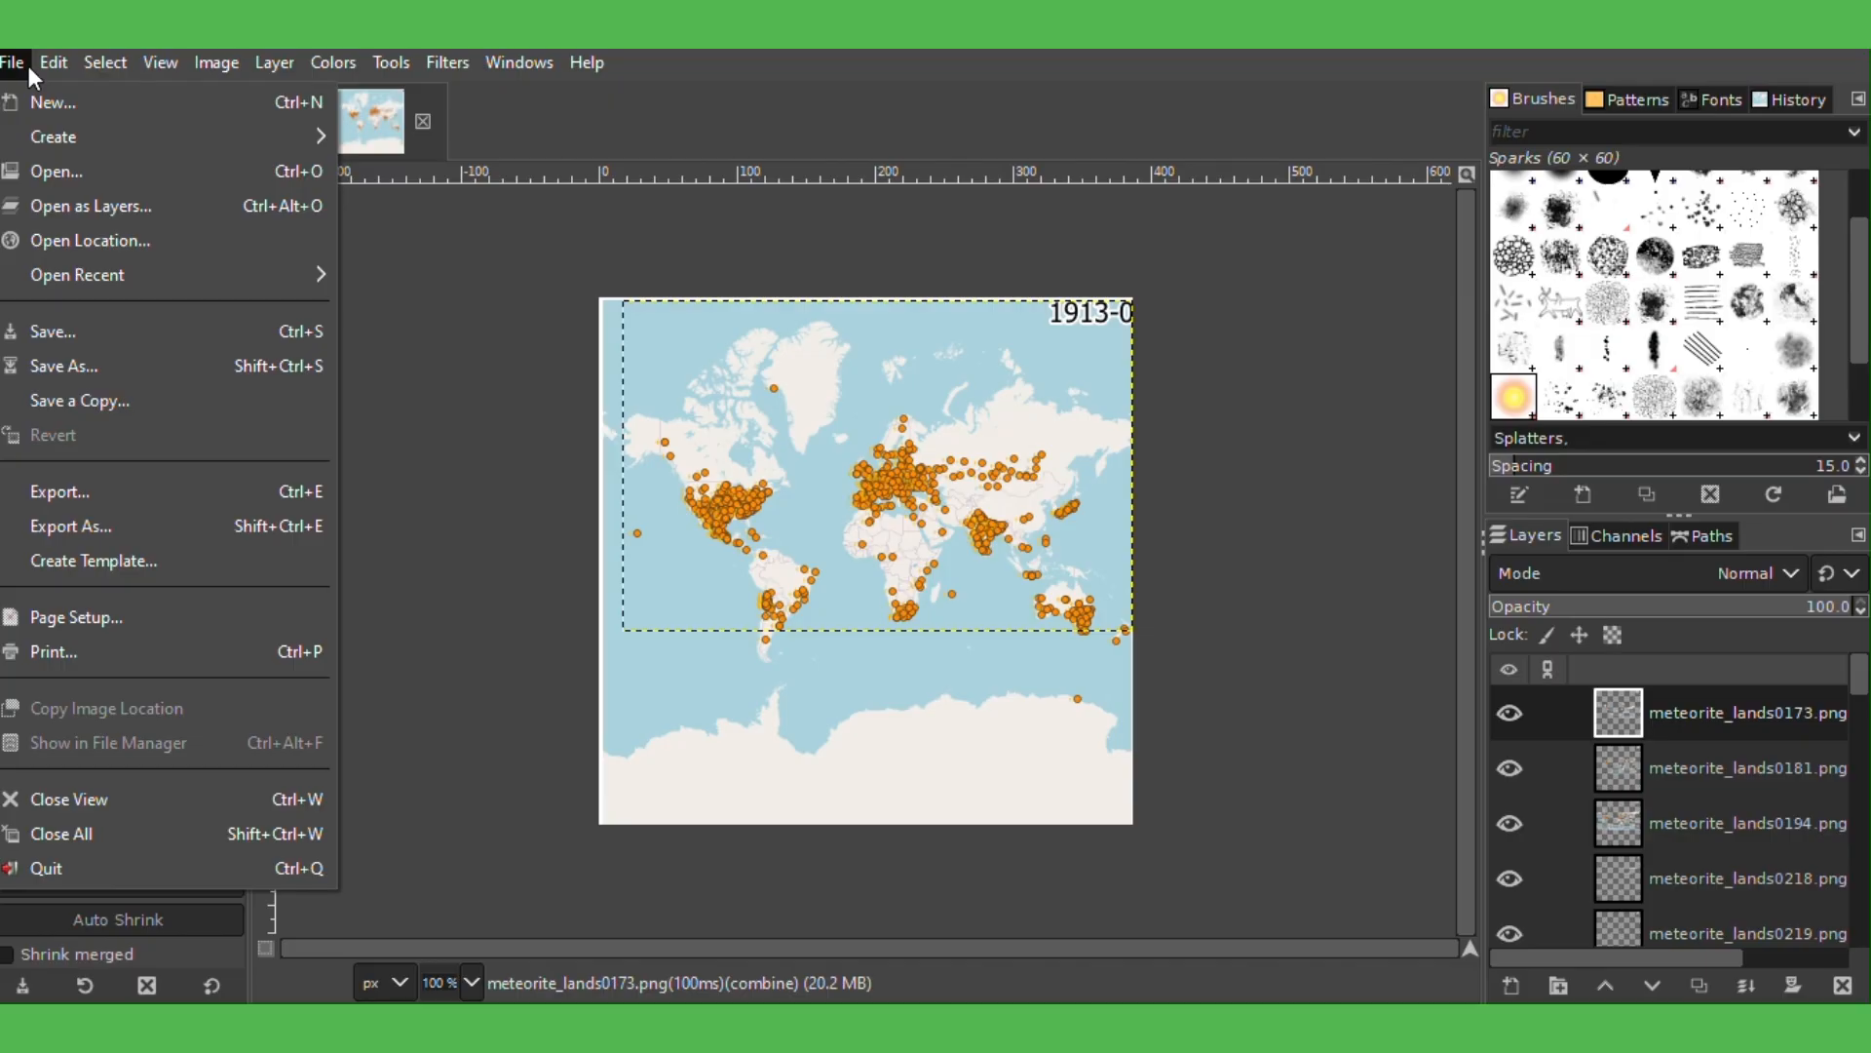
{"action": "mouse_move", "coordinate": [54, 63]}
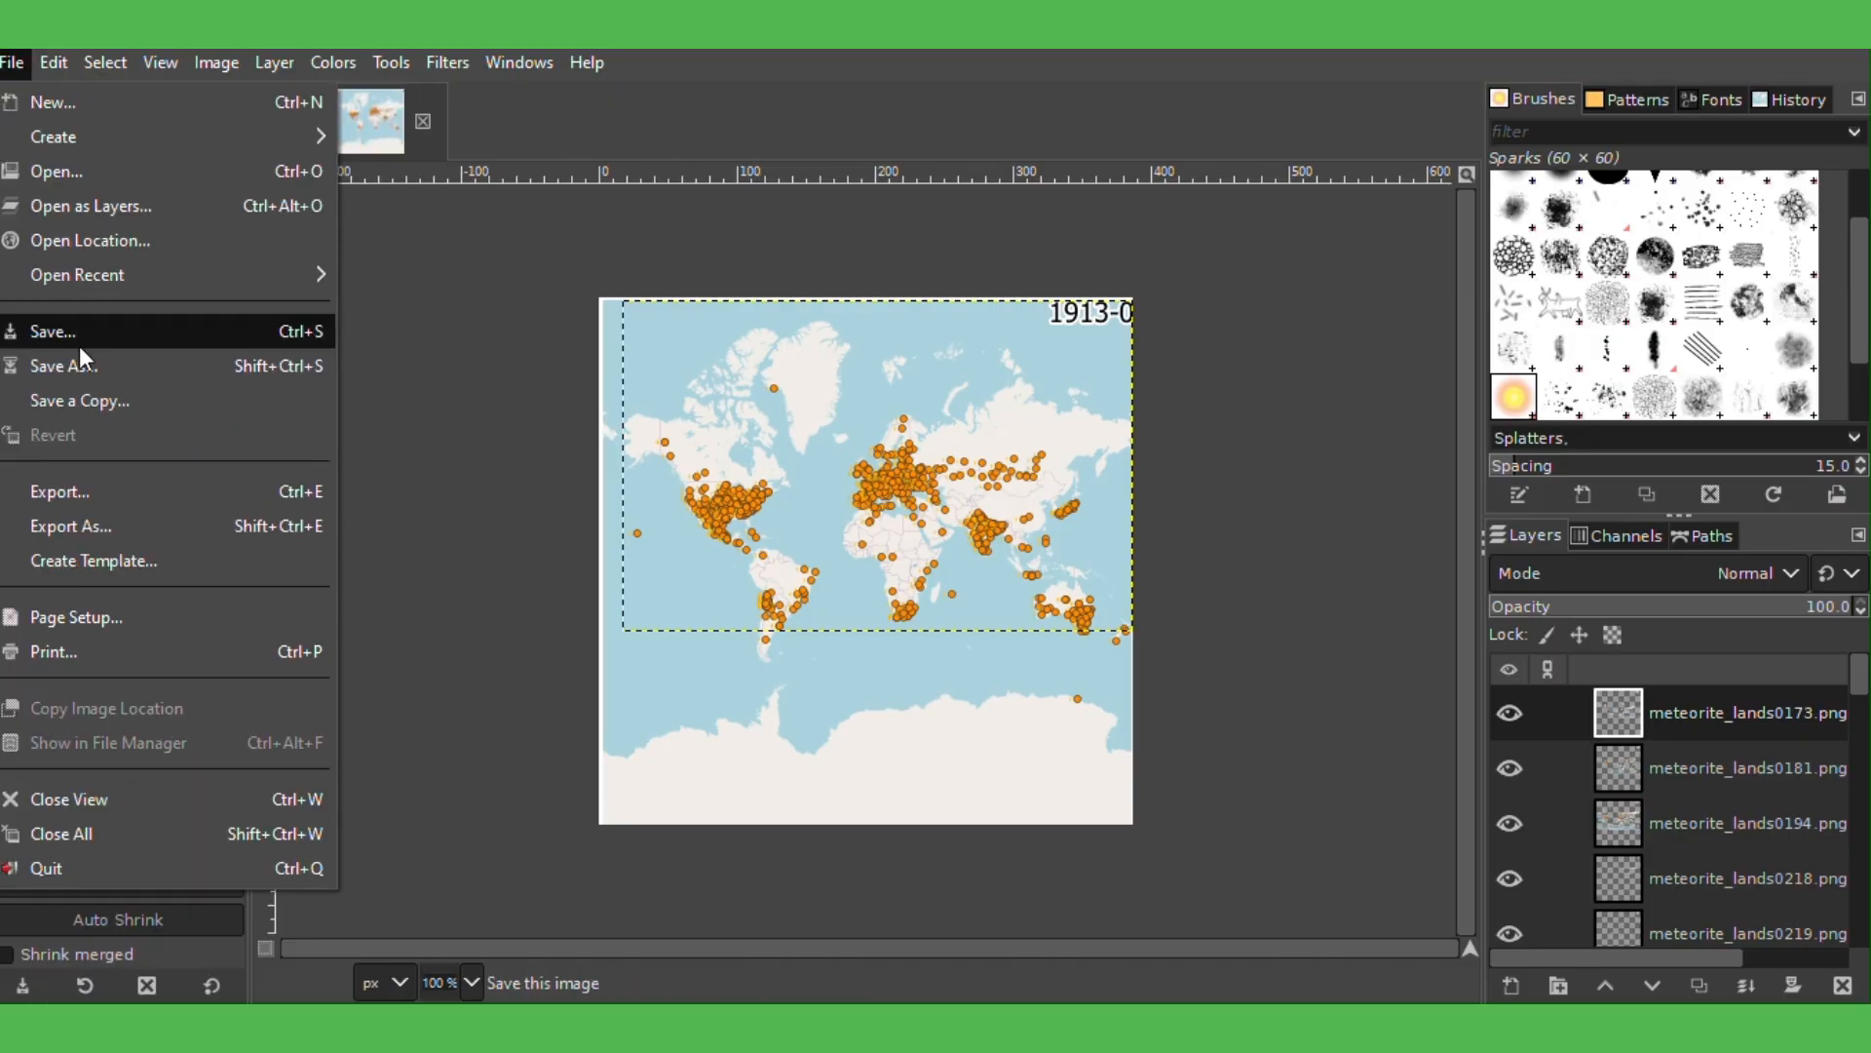
{"action": "left_click", "coordinate": [92, 523]}
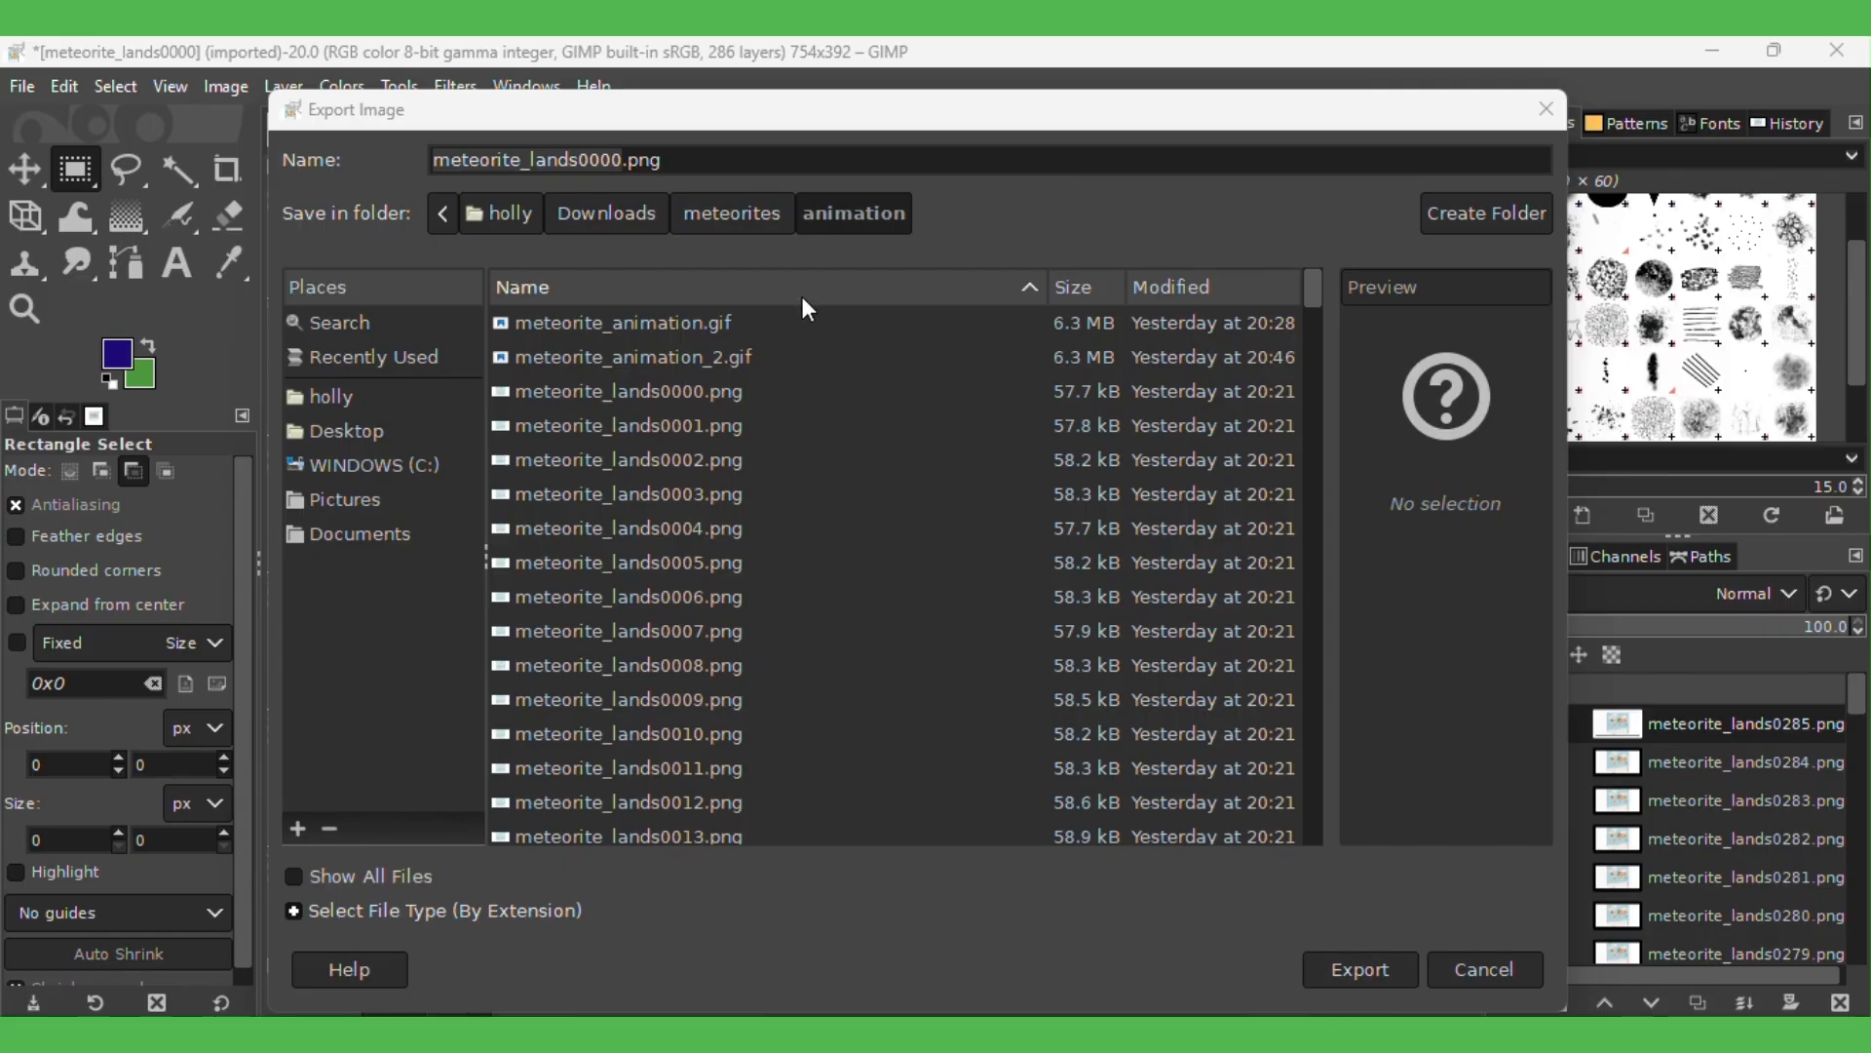
{"action": "left_click", "coordinate": [710, 159]}
{"action": "key", "text": "BackSpace"}
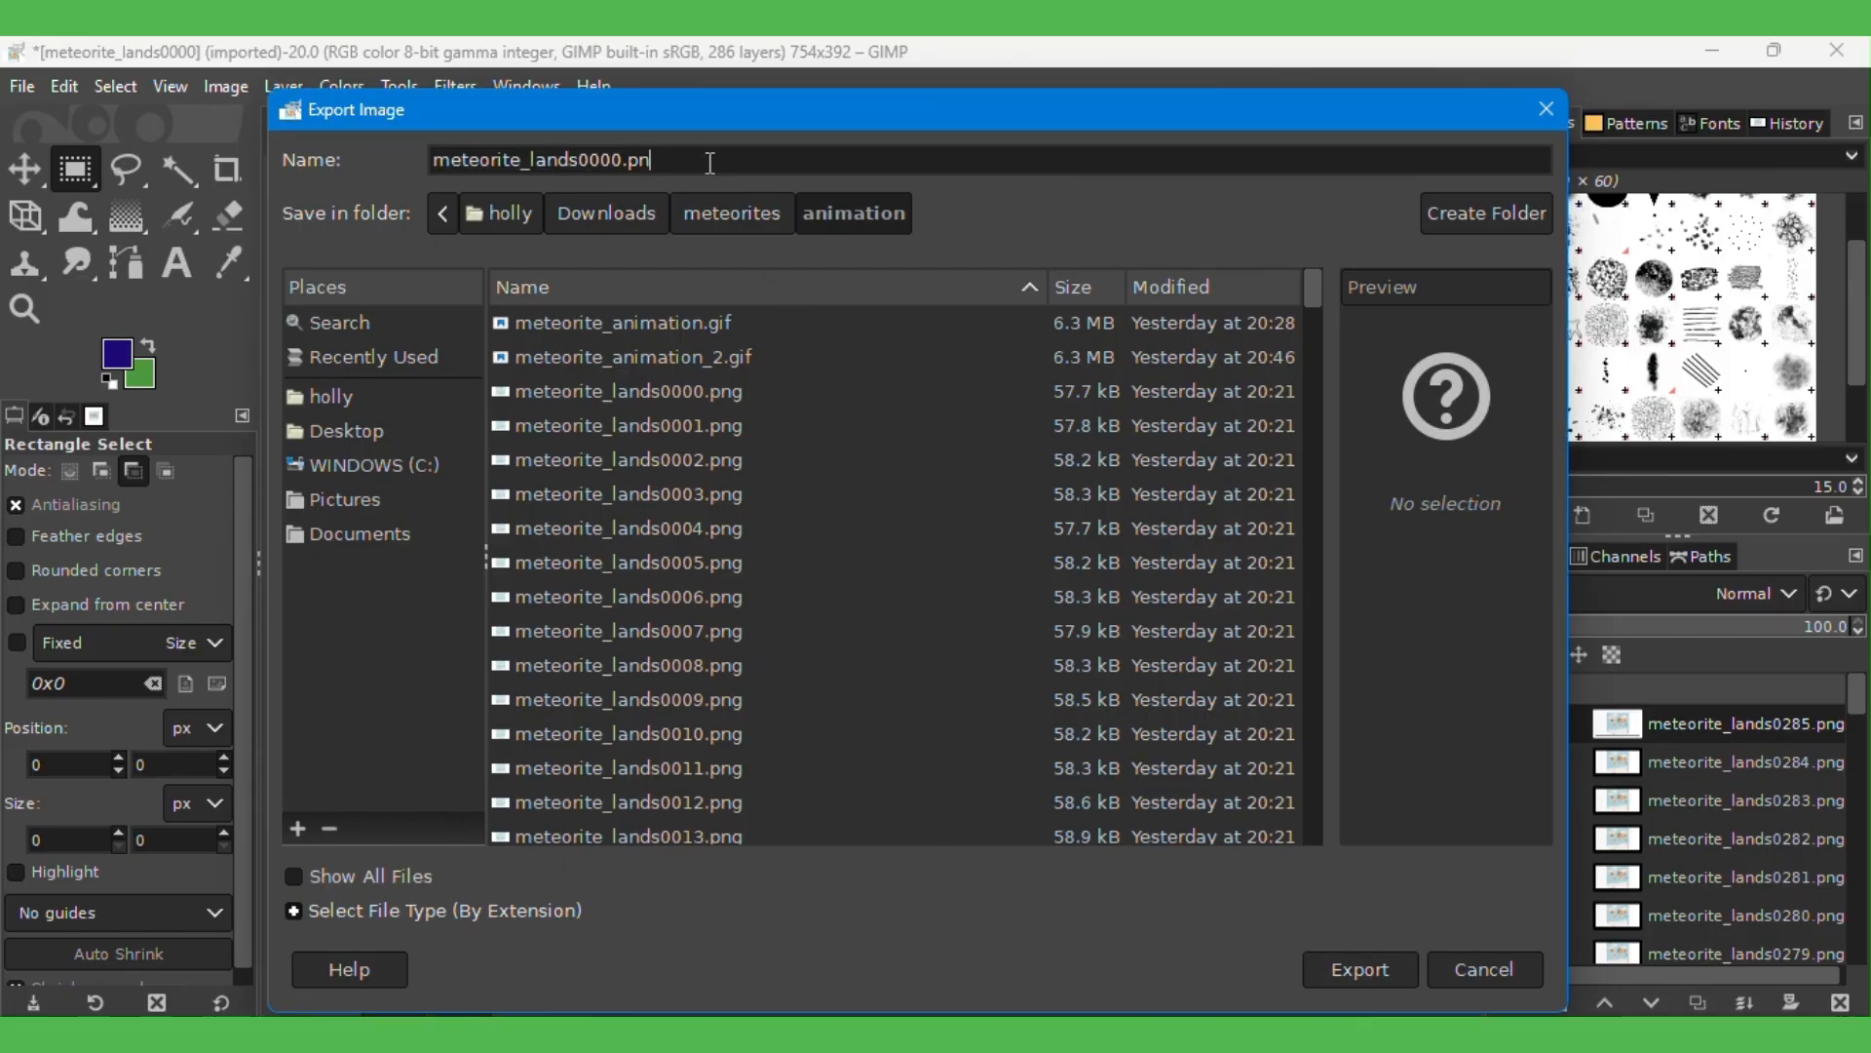
{"action": "type", "text": "gif"}
{"action": "left_click", "coordinate": [1333, 971]}
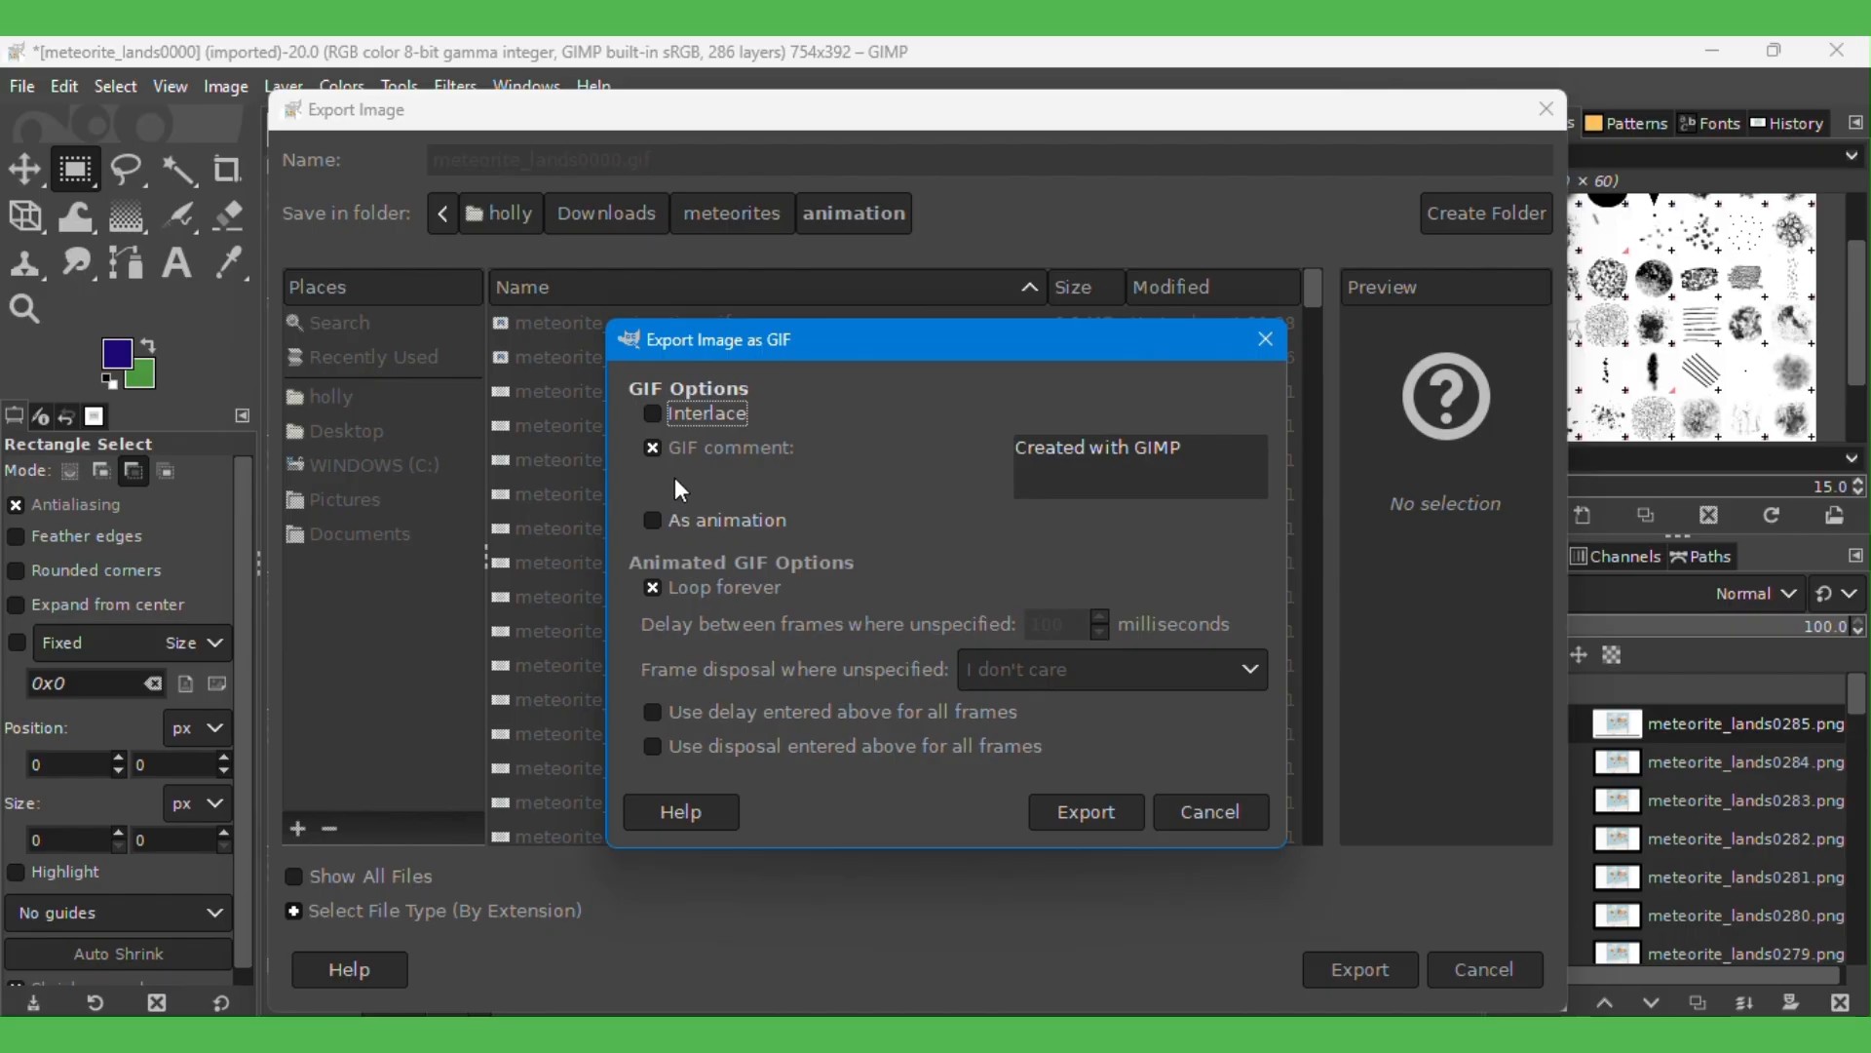
{"action": "left_click", "coordinate": [658, 520]}
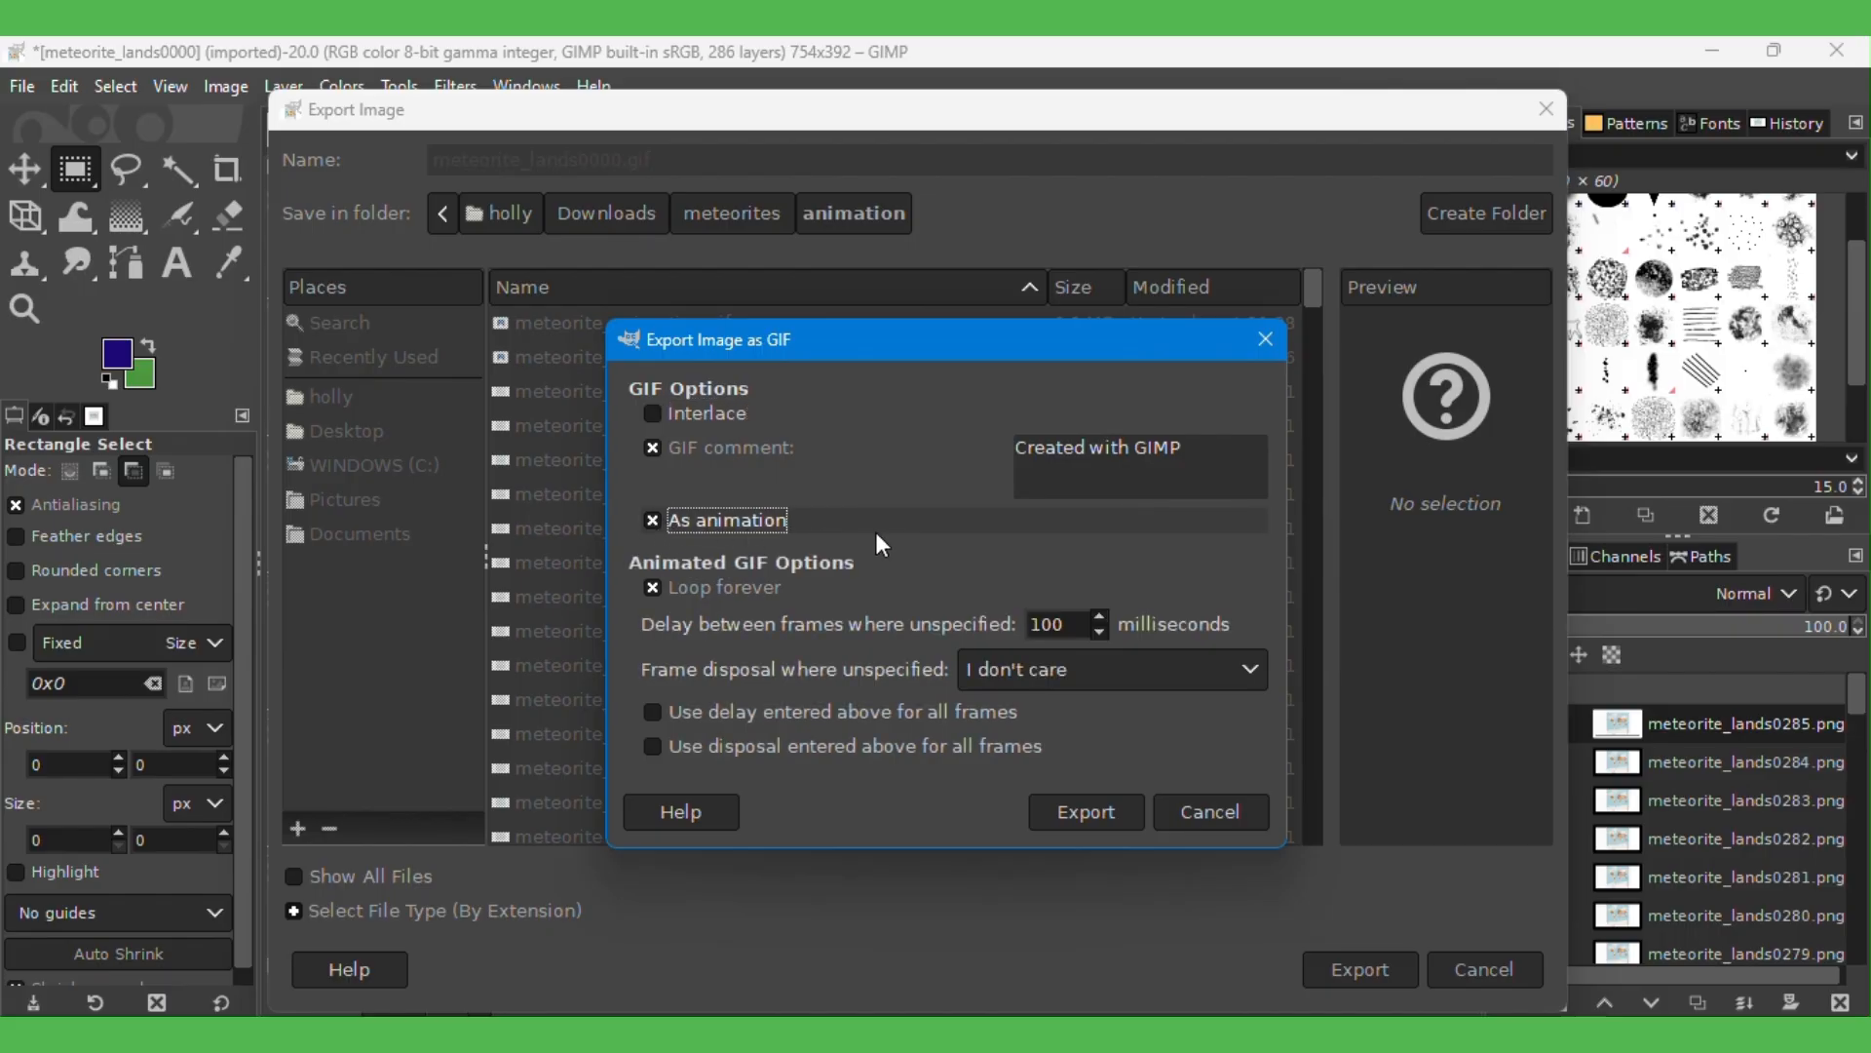
{"action": "left_click", "coordinate": [1087, 809]}
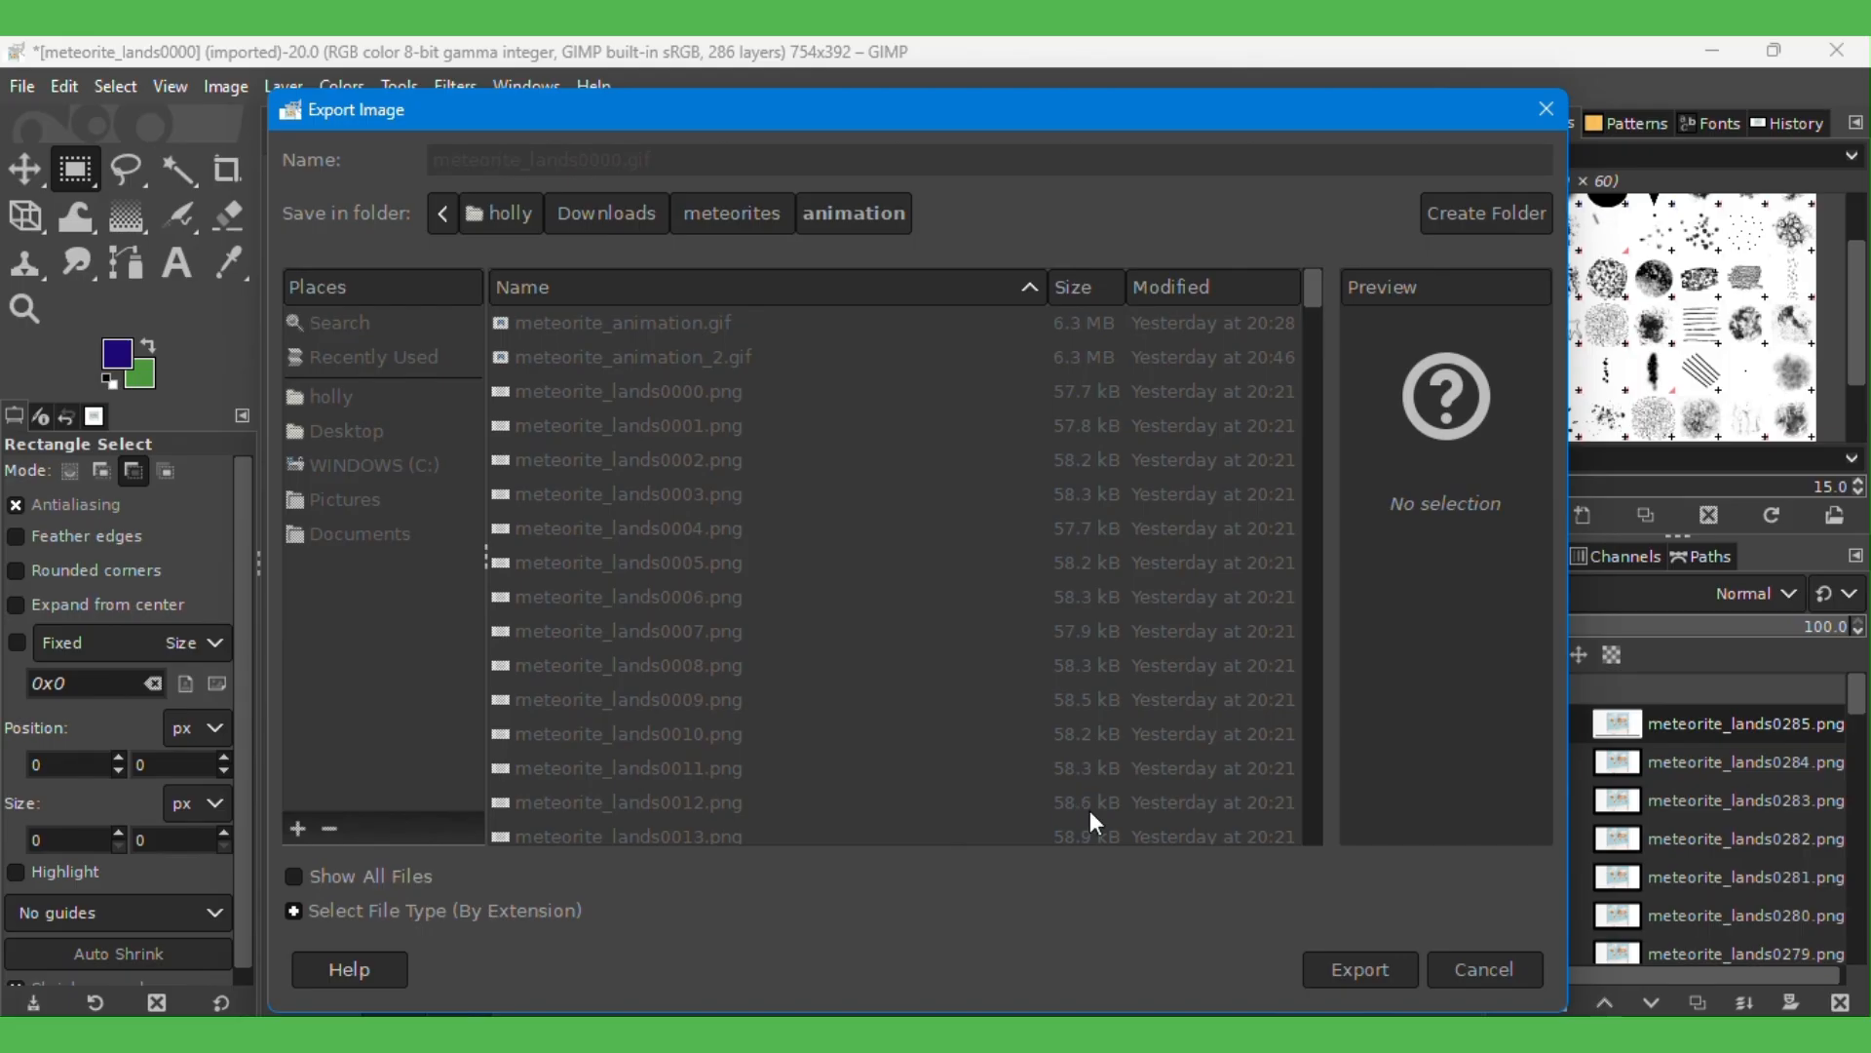
- Switch to the animation folder in File Explorer and open meteorite_animation_2.gif to view the animation
{"action": "left_click", "coordinate": [1061, 522]}
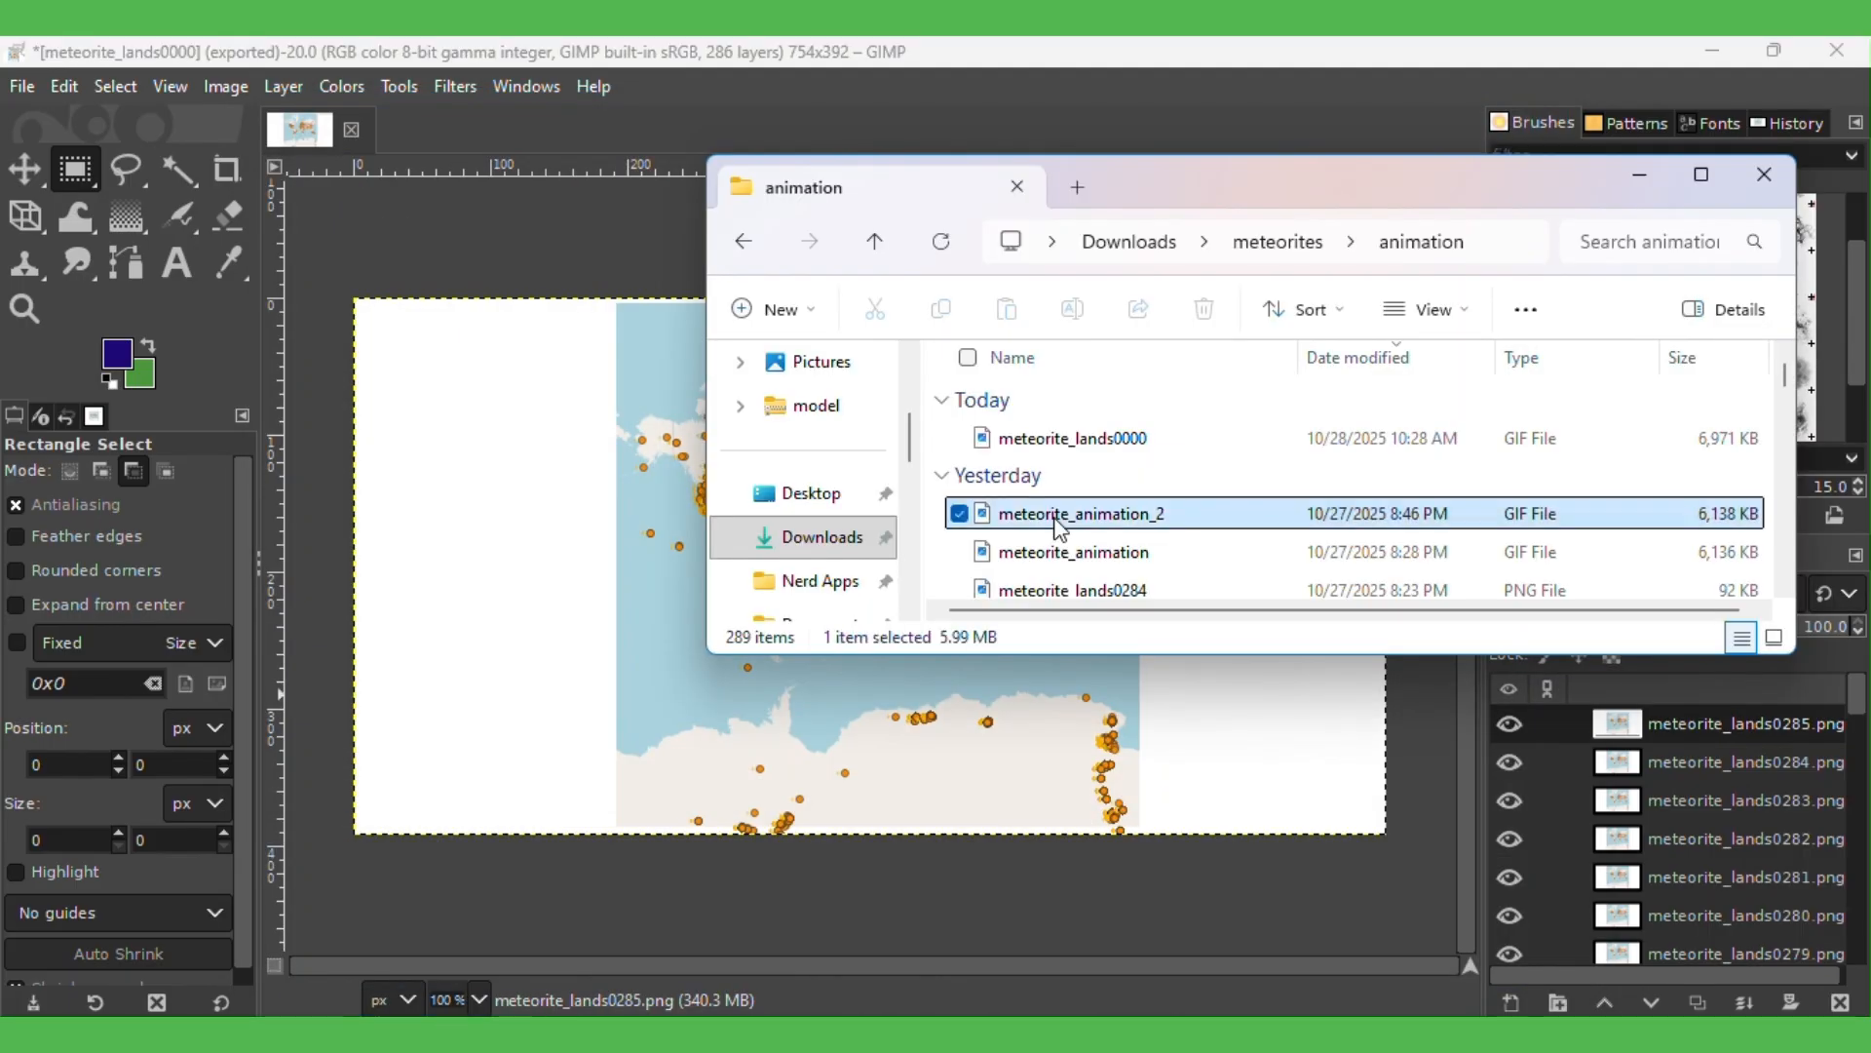
{"action": "double_click", "coordinate": [1054, 518]}
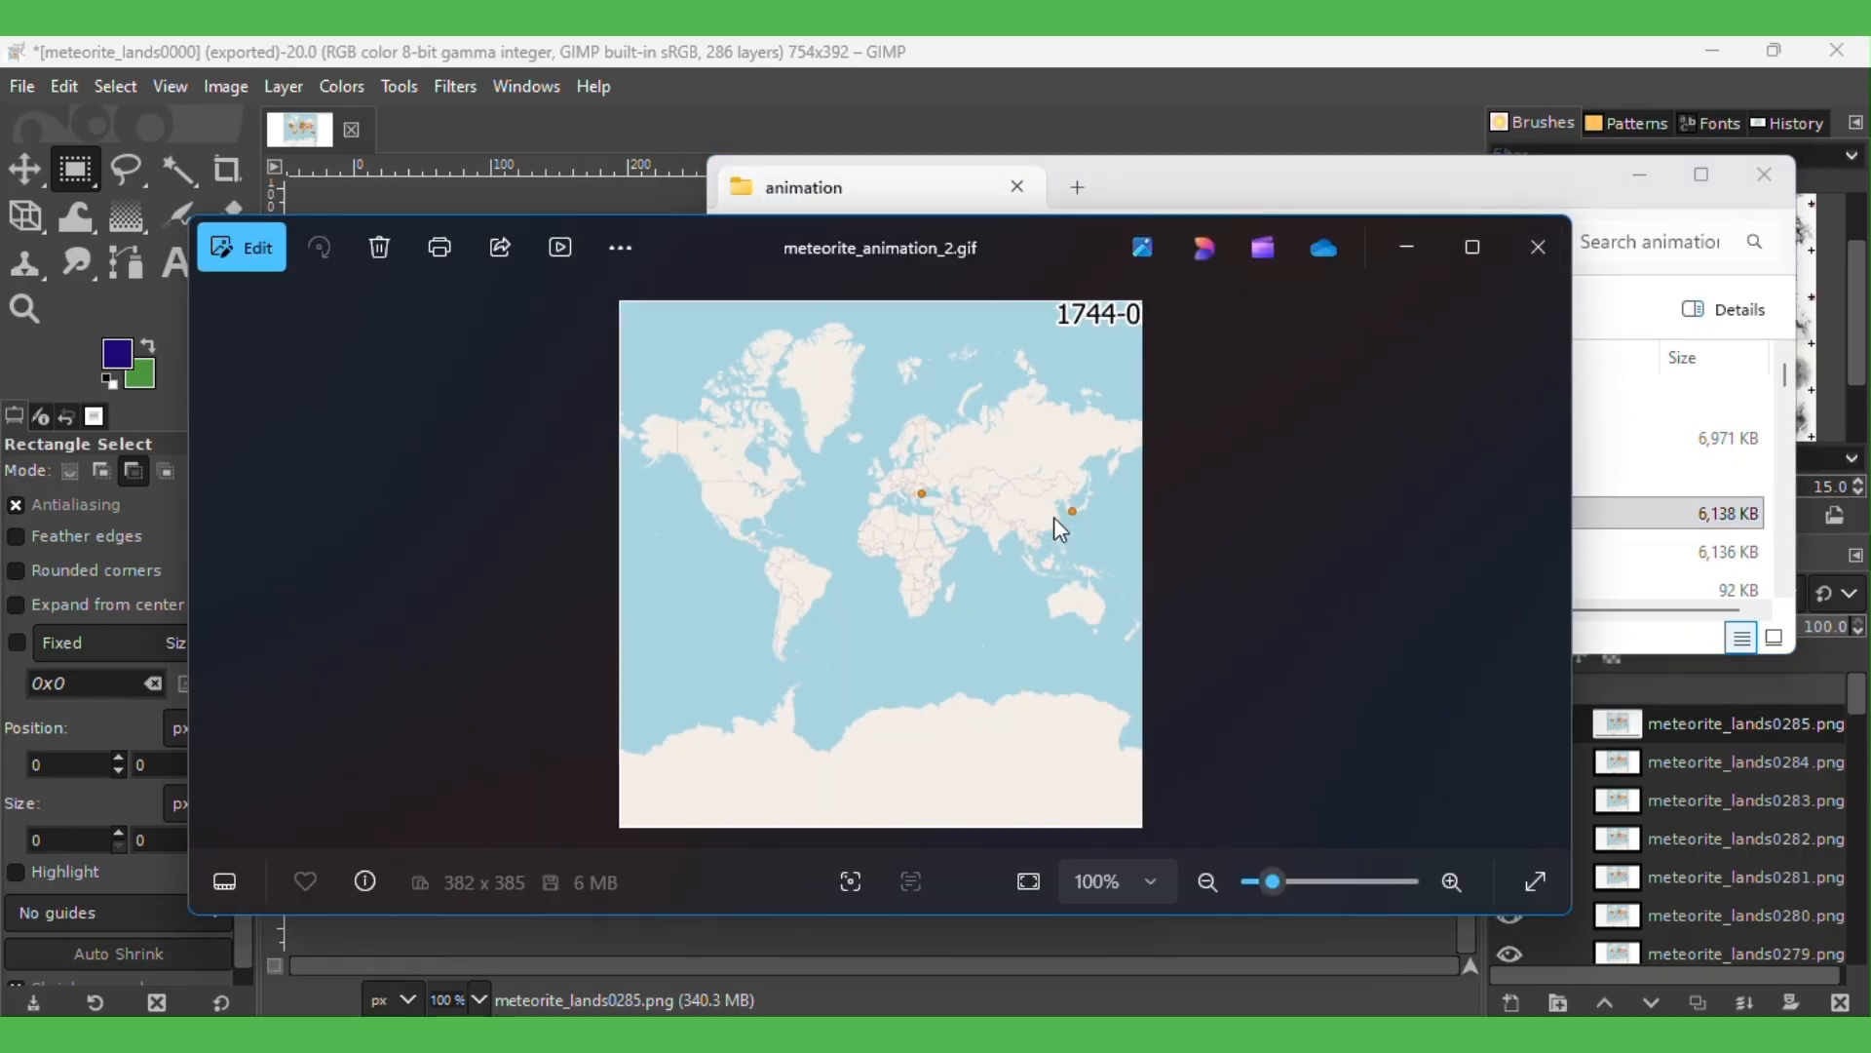